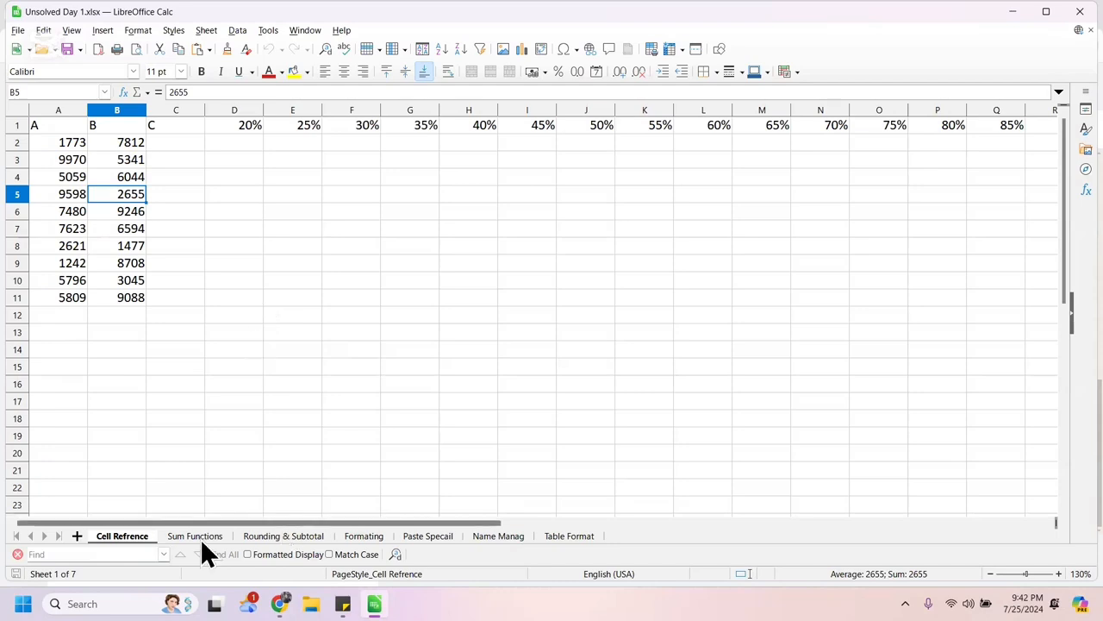
Switch to the Rounding & Subtotal sheet.
{"action": "left_click", "coordinate": [293, 536]}
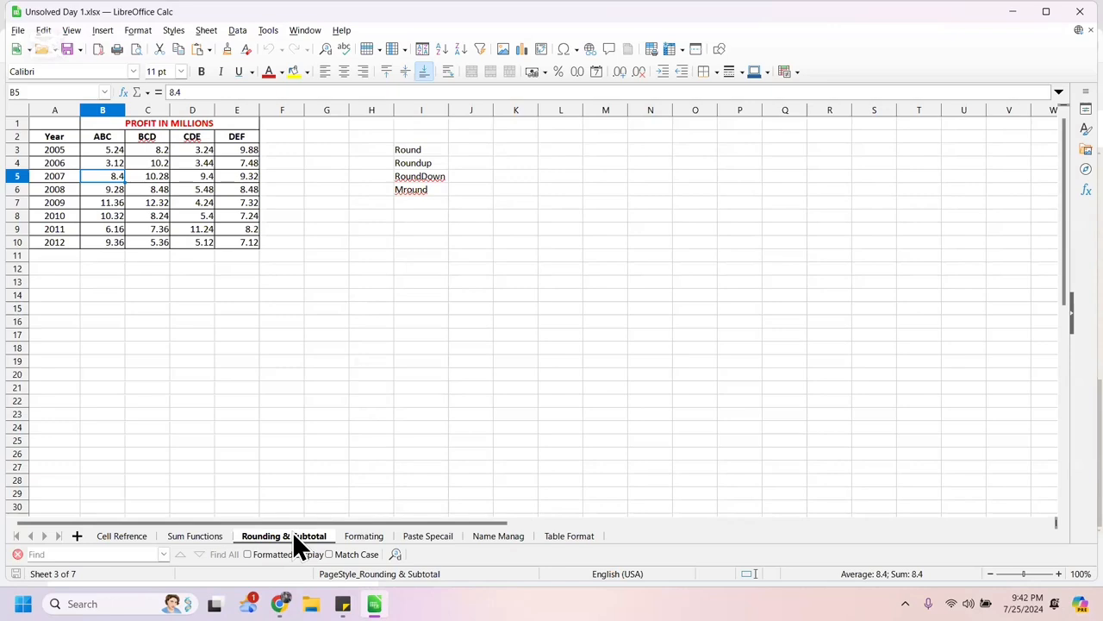
{"action": "left_click", "coordinate": [468, 155]}
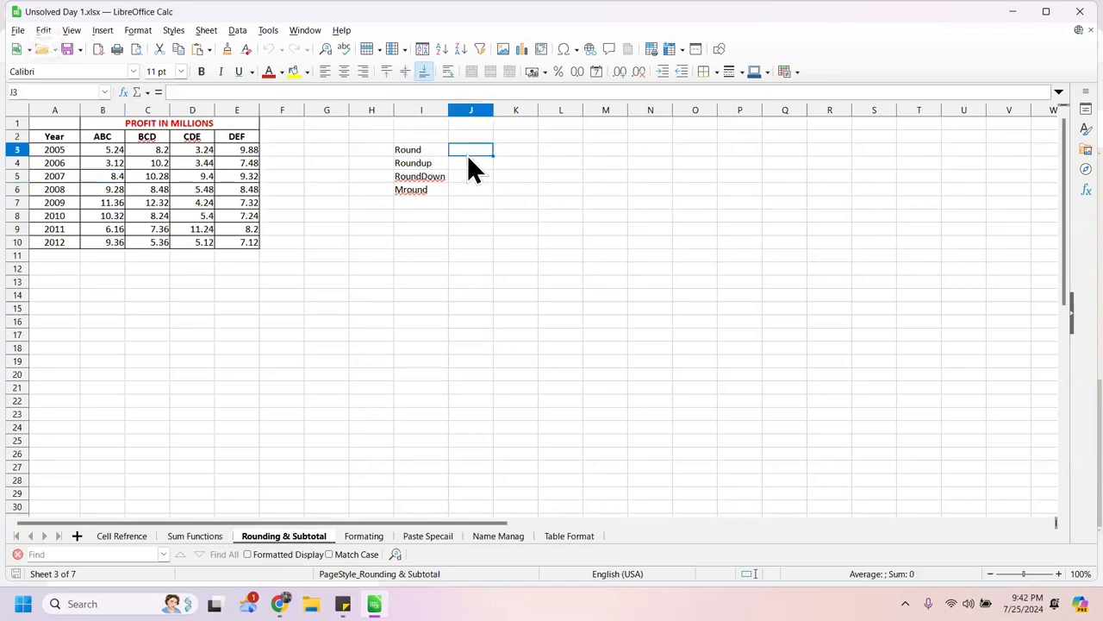
{"action": "type", "text": "=ROUN"}
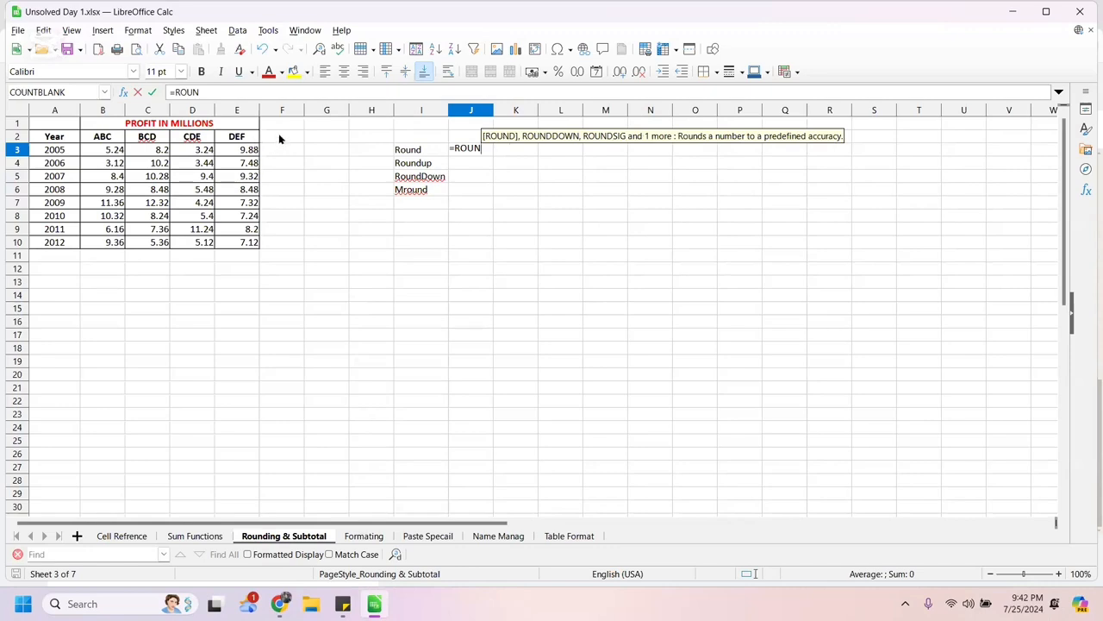
{"action": "left_click", "coordinate": [466, 147]}
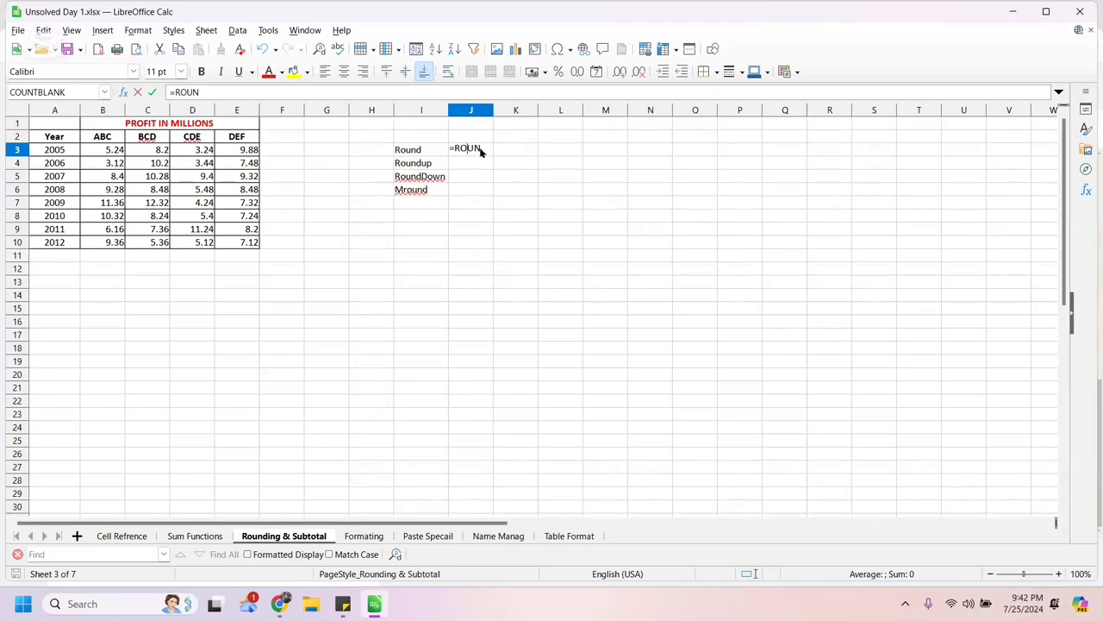
{"action": "key", "text": "Return"}
{"action": "key", "text": "BackSpace"}
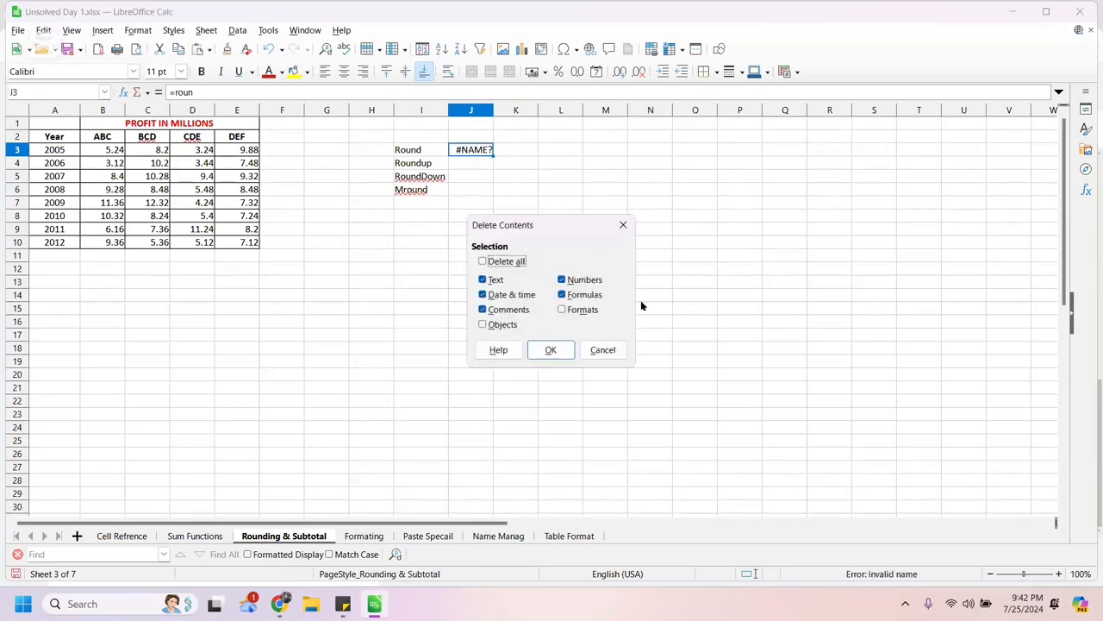
{"action": "left_click", "coordinate": [551, 350]}
{"action": "left_click", "coordinate": [282, 140]}
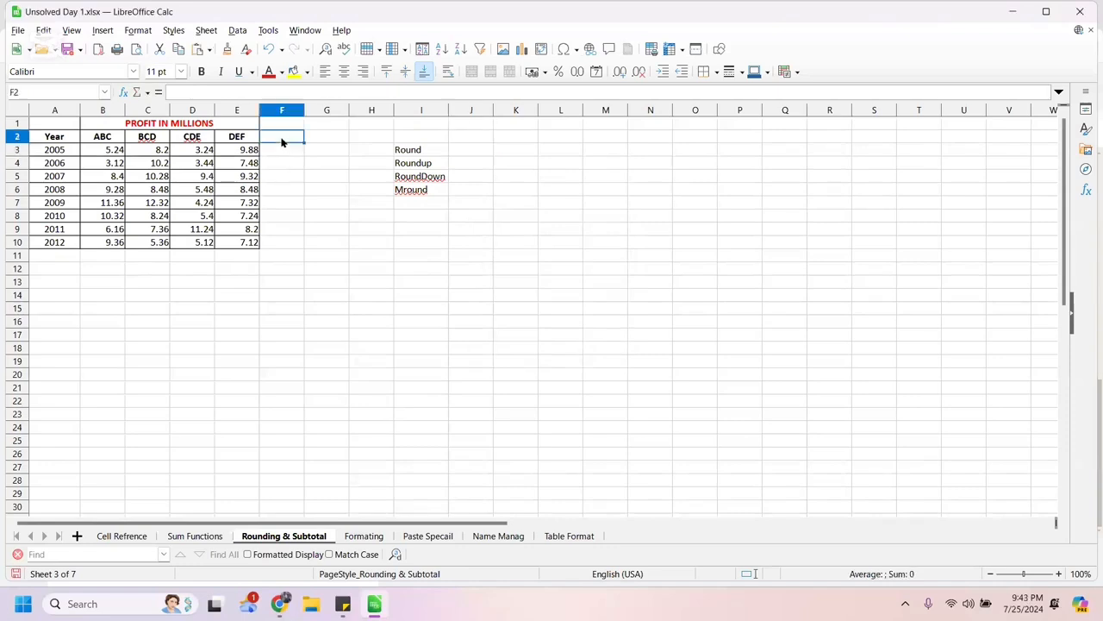
{"action": "type", "text": "=ROUN"}
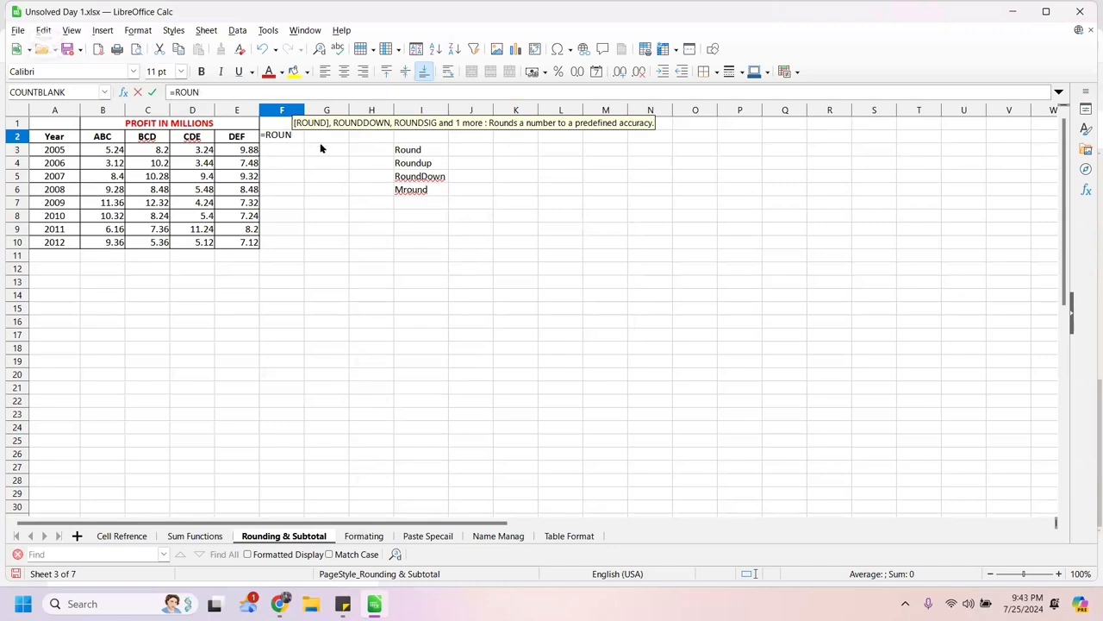
{"action": "key", "text": "ctrl+a"}
{"action": "key", "text": "BackSpace"}
{"action": "key", "text": "Return"}
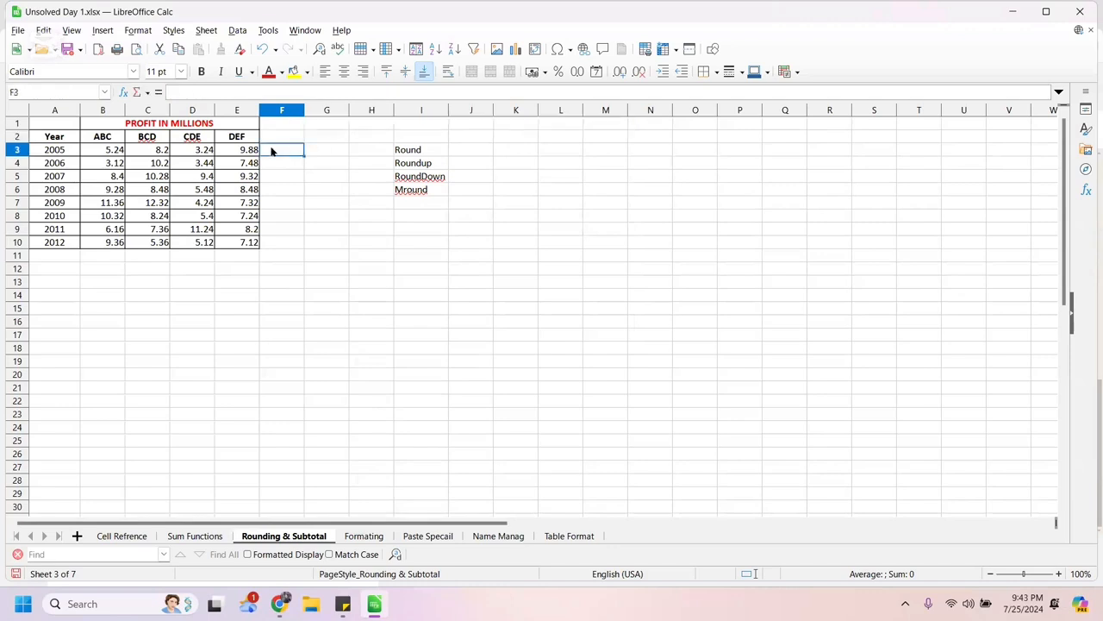
Enter the formula =ROUND(E3) in cell F3 to round the 2005 DEF profit.
{"action": "type", "text": "="}
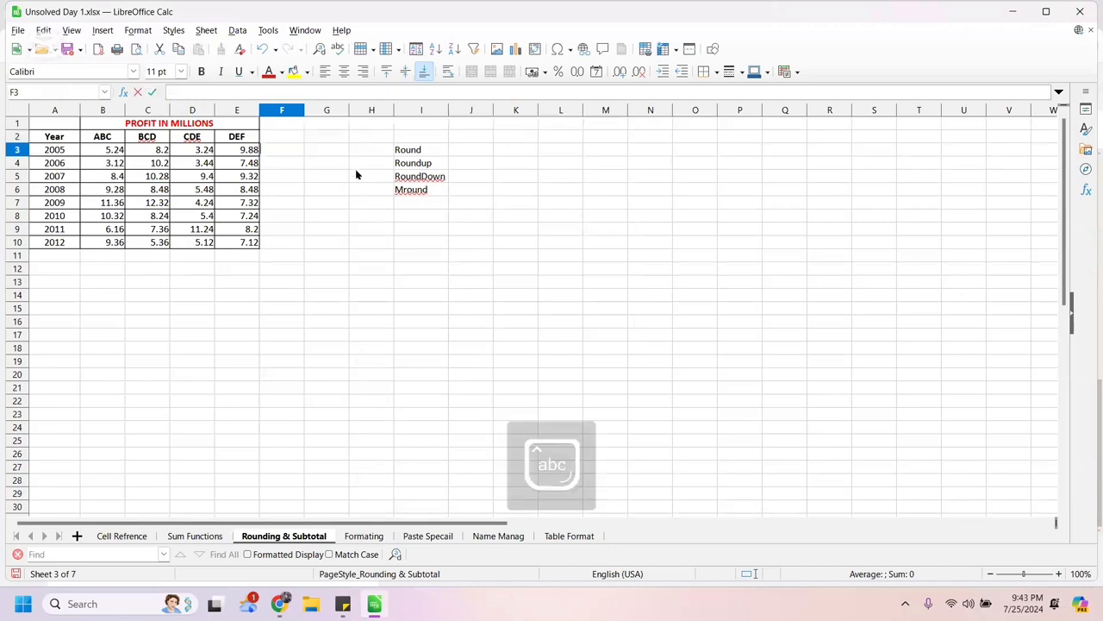
{"action": "type", "text": "roun"}
{"action": "key", "text": "Return"}
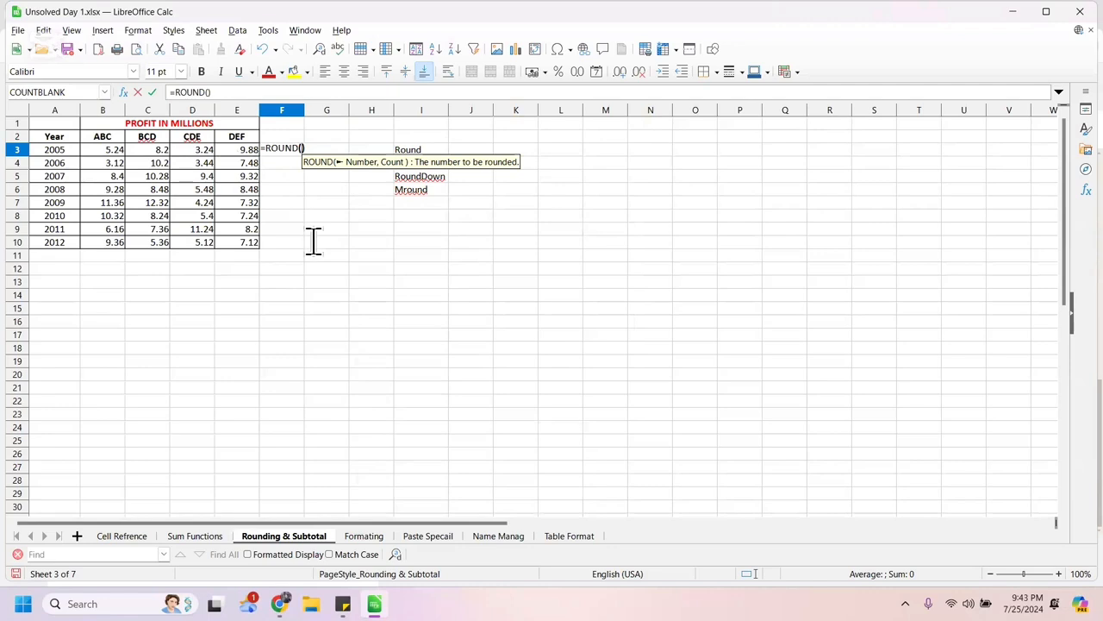
{"action": "left_click", "coordinate": [231, 150]}
{"action": "key", "text": "ctrl+Down"}
{"action": "key", "text": "ctrl+Down"}
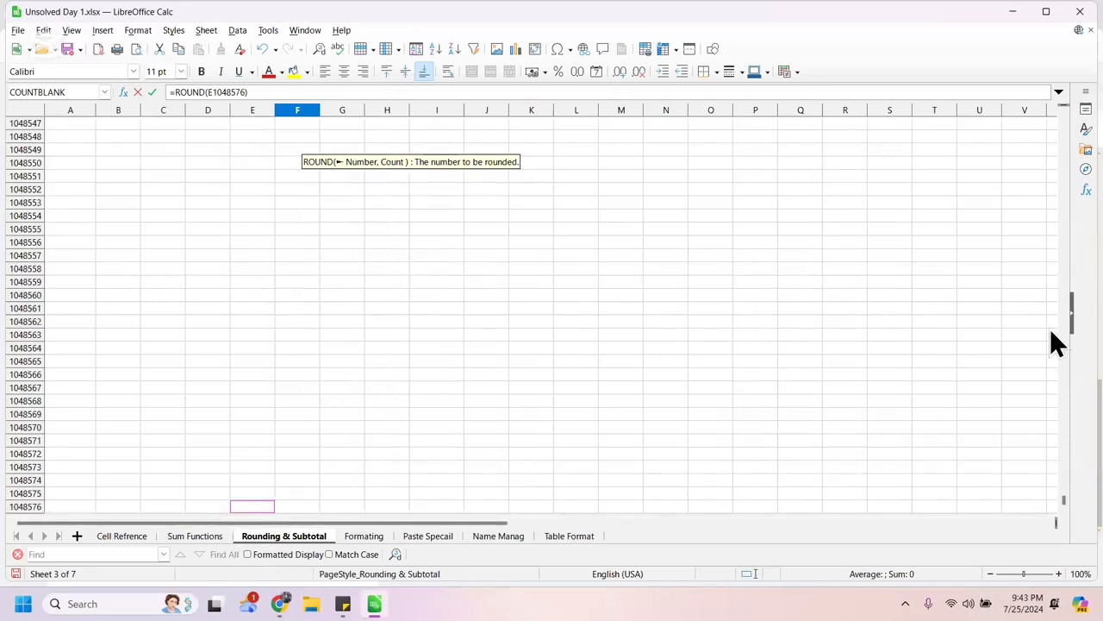
{"action": "left_click_drag", "start_coordinate": [1051, 499], "coordinate": [1052, 81]}
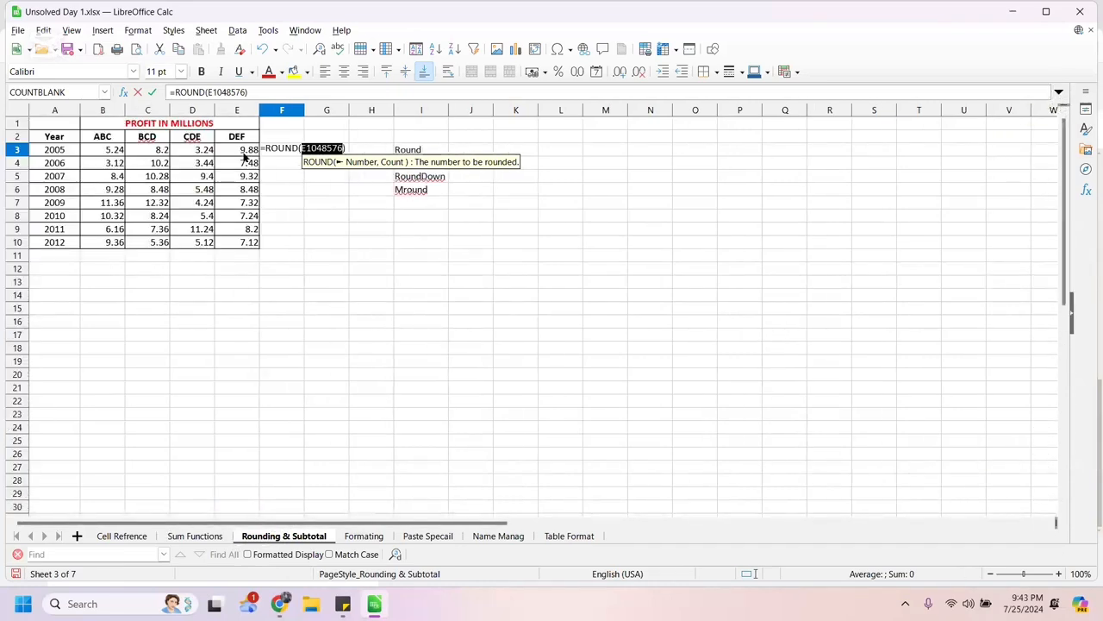
{"action": "left_click", "coordinate": [243, 153]}
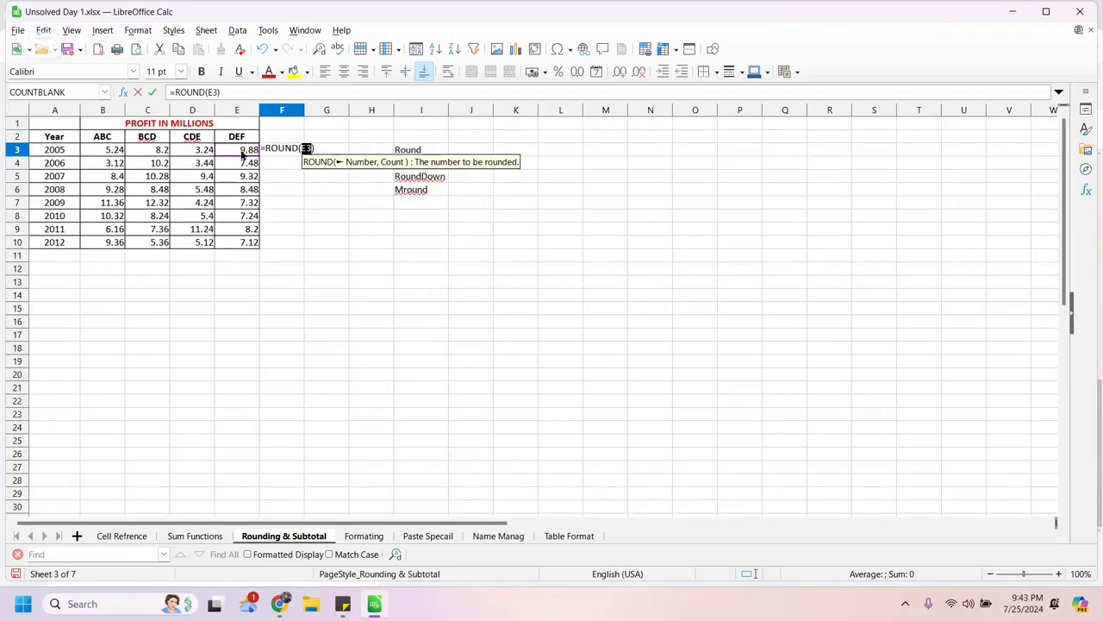
{"action": "mouse_move", "coordinate": [243, 153]}
{"action": "left_mouse_down"}
{"action": "mouse_move", "coordinate": [243, 243]}
{"action": "mouse_move", "coordinate": [243, 136]}
{"action": "mouse_move", "coordinate": [243, 155]}
{"action": "left_mouse_up"}
{"action": "key", "text": "Return"}
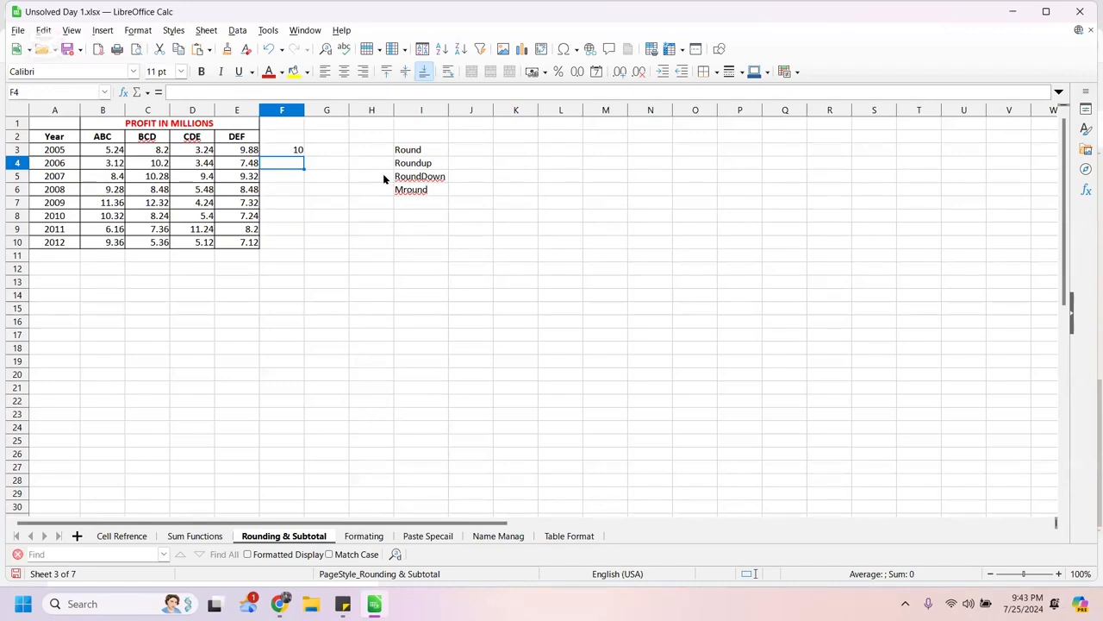
Enter a ROUNDUP formula in cell G3 that rounds up the 2005 DEF profit in E3.
{"action": "left_click", "coordinate": [330, 151]}
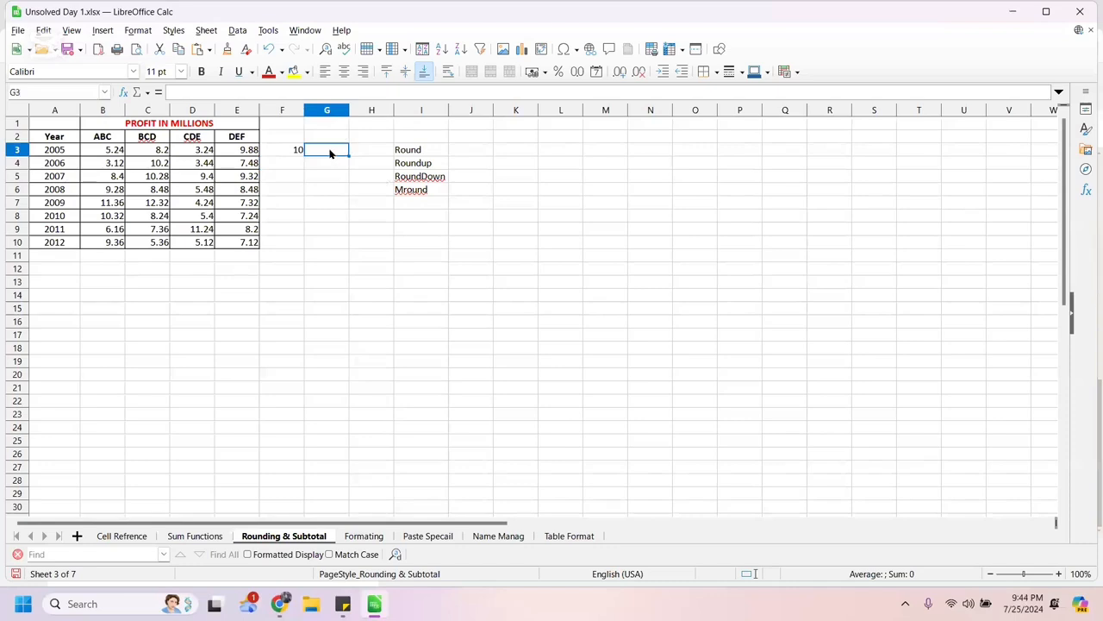
{"action": "type", "text": "=roun"}
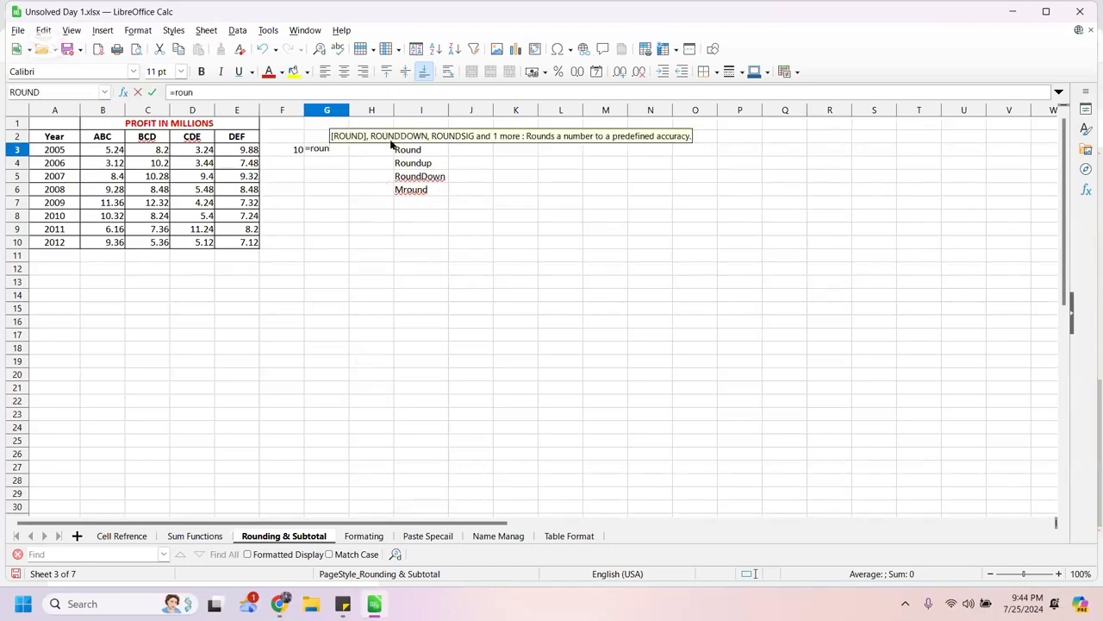
{"action": "type", "text": "du"}
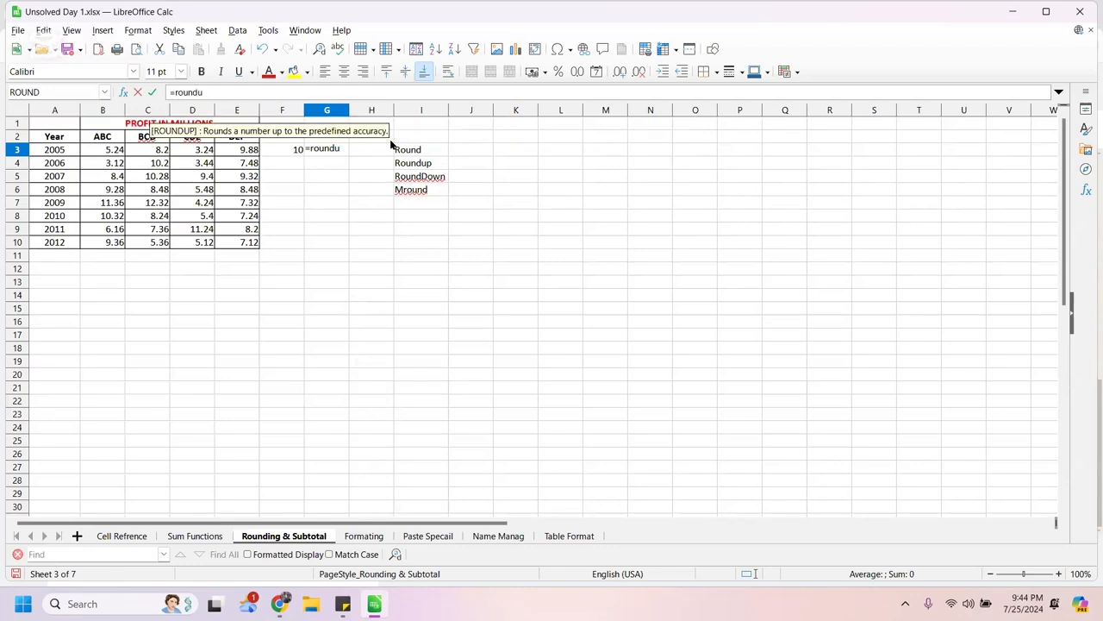
{"action": "type", "text": "p"}
{"action": "key", "text": "Return"}
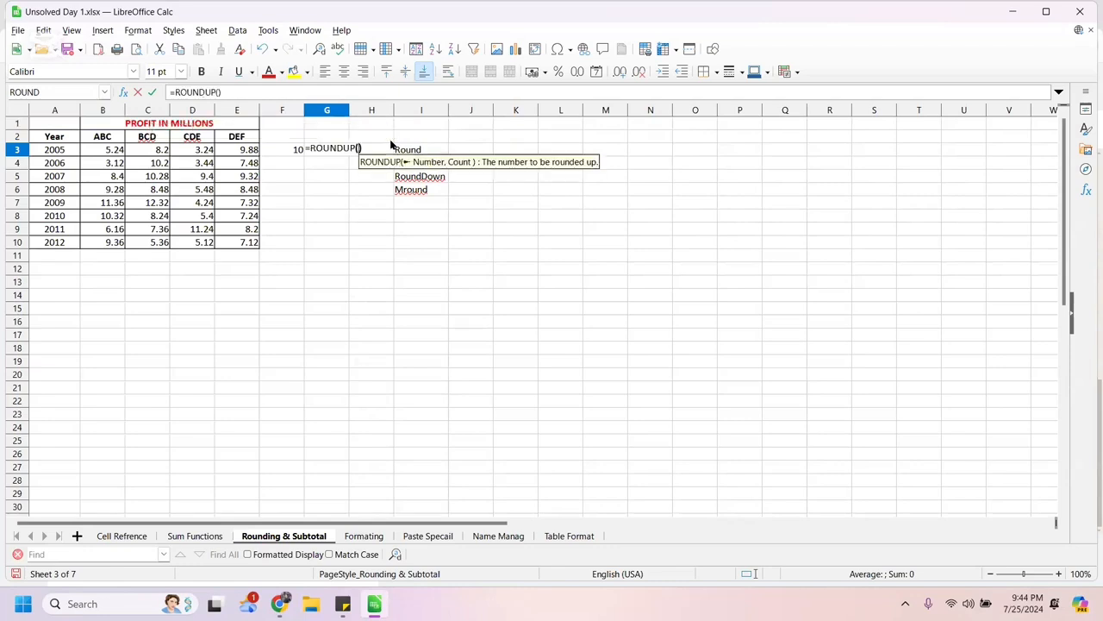
{"action": "left_click", "coordinate": [244, 150]}
{"action": "key", "text": "Return"}
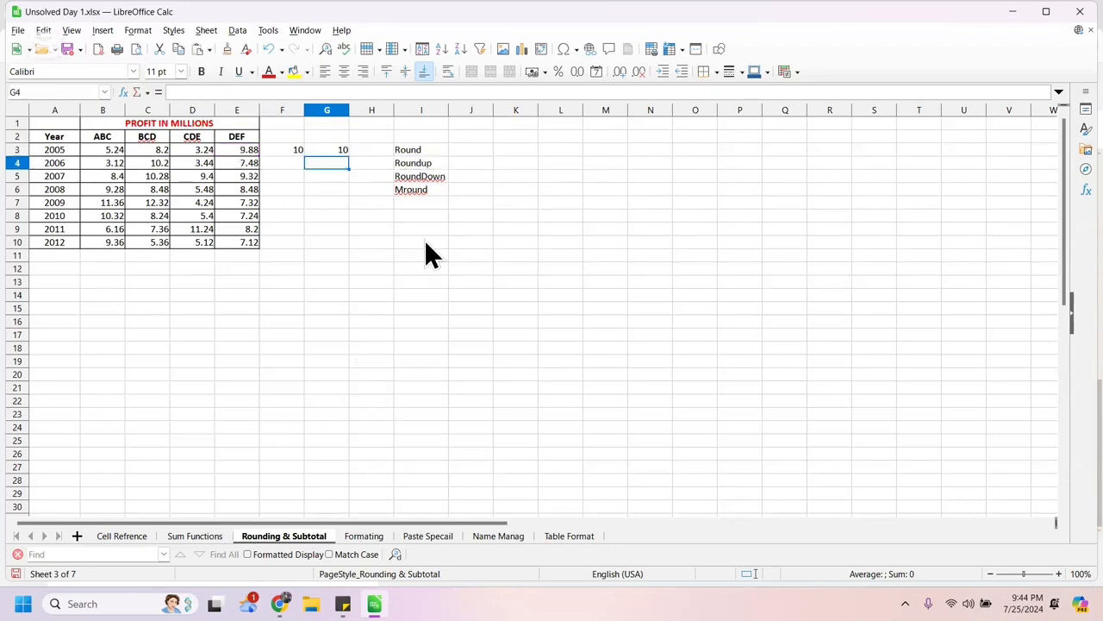
Enter the formula =ROUNDDOWN(E3) in cell H3 to round down the 2005 DEF profit.
{"action": "left_click", "coordinate": [363, 152]}
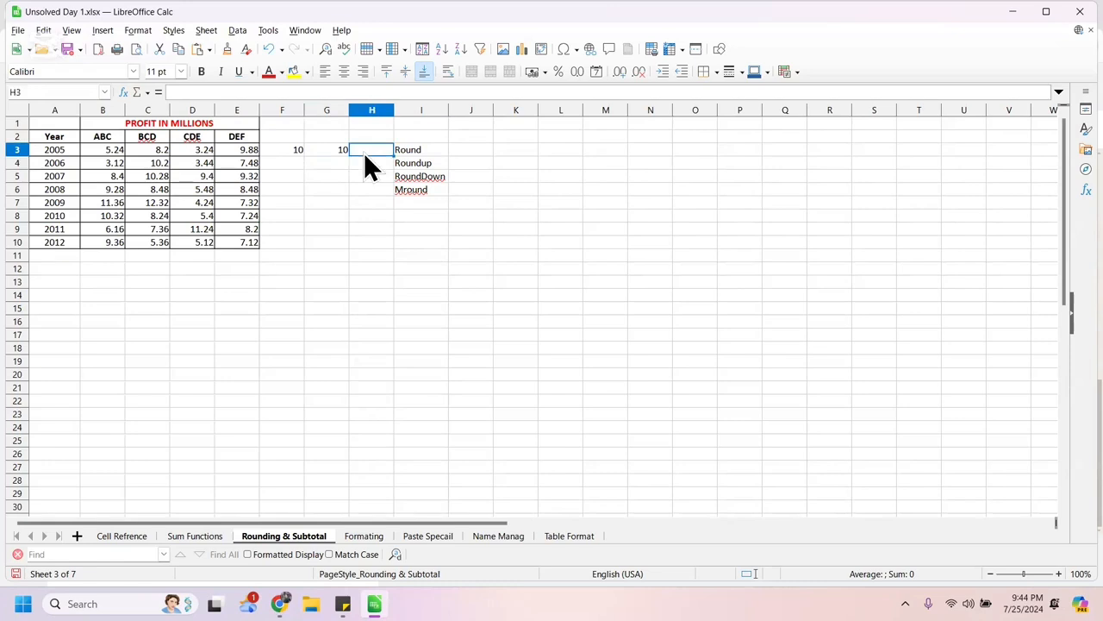
{"action": "type", "text": "=rounddo"}
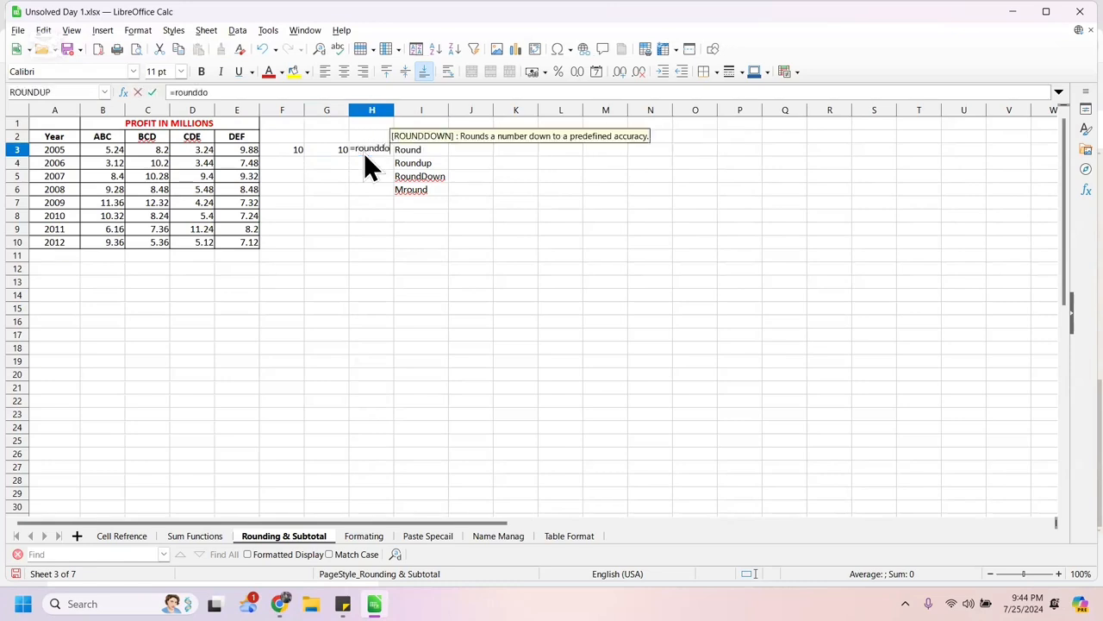
{"action": "key", "text": "Return"}
{"action": "left_click", "coordinate": [243, 148]}
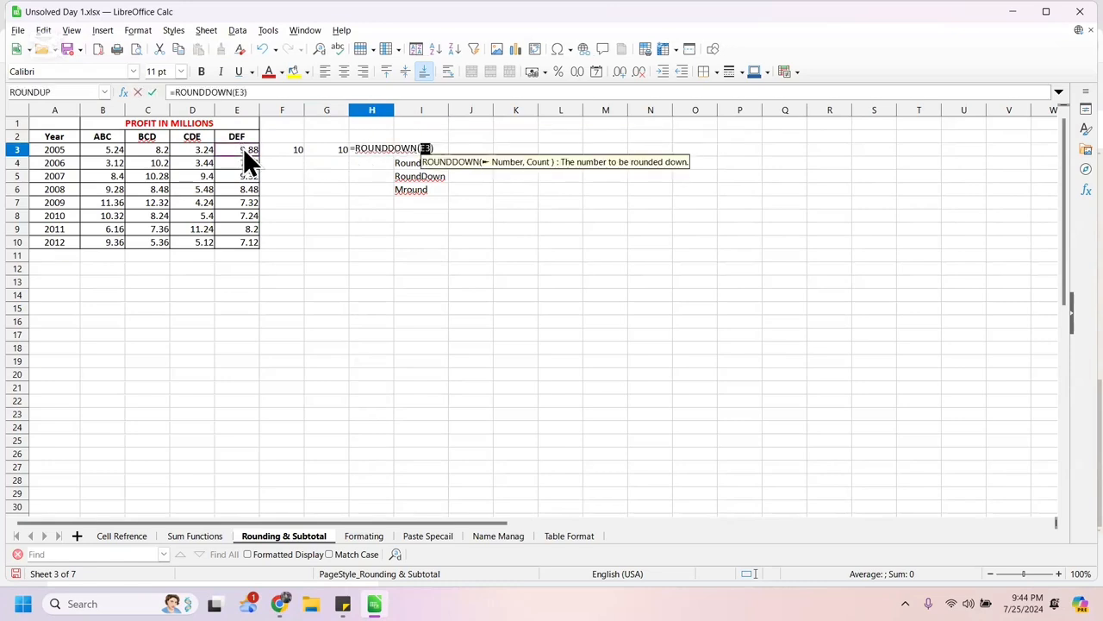
{"action": "key", "text": "Return"}
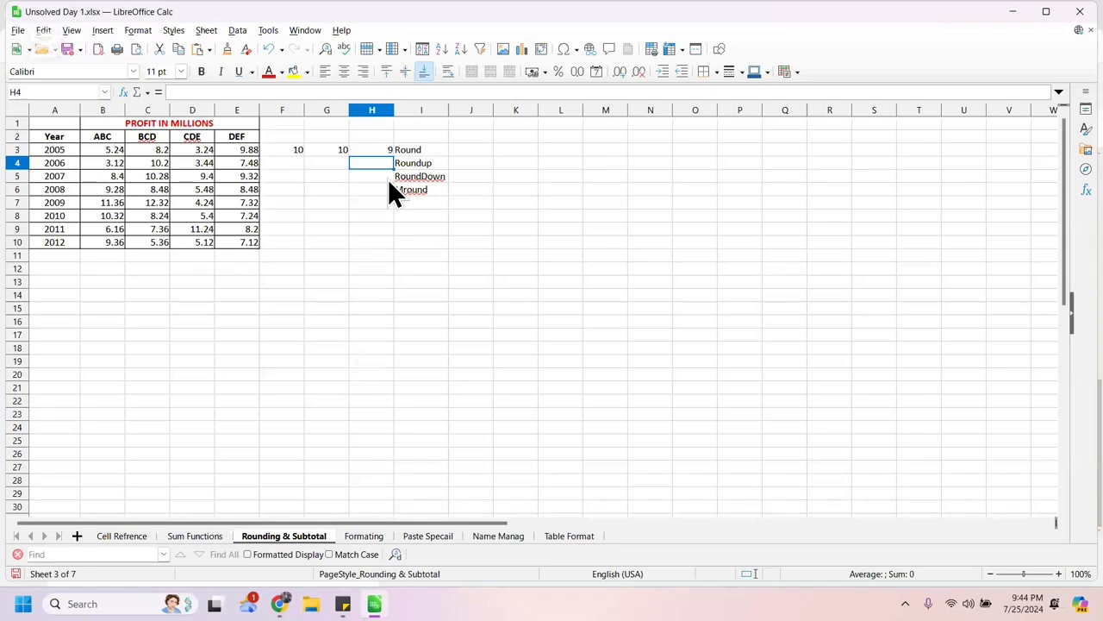
Insert an empty column before column I, which holds the rounding function names.
{"action": "left_click", "coordinate": [408, 110]}
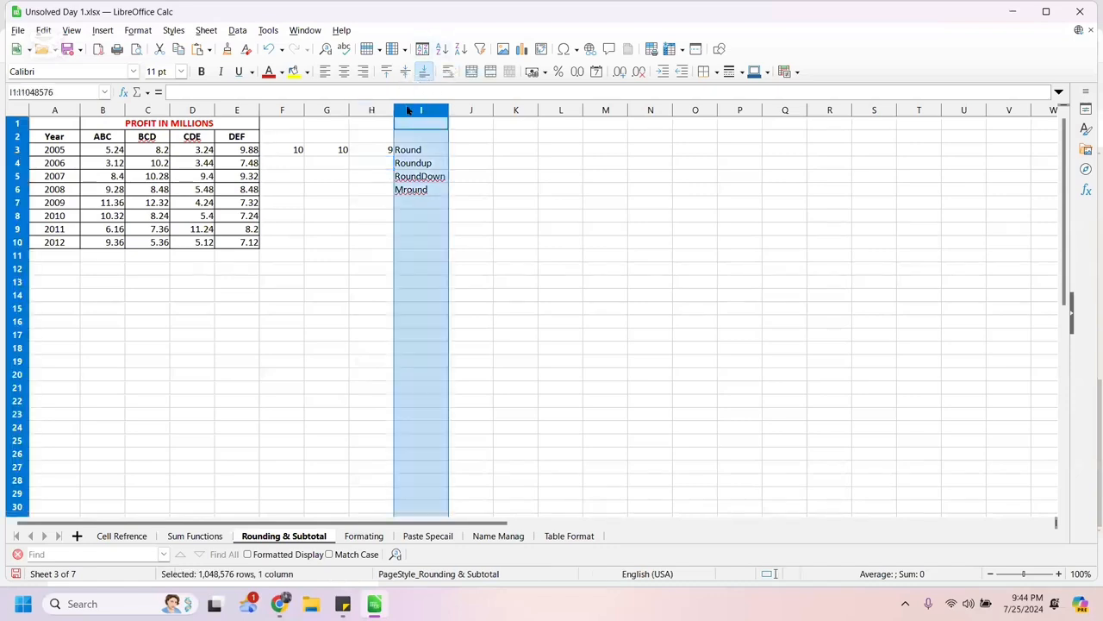
{"action": "right_click", "coordinate": [409, 109]}
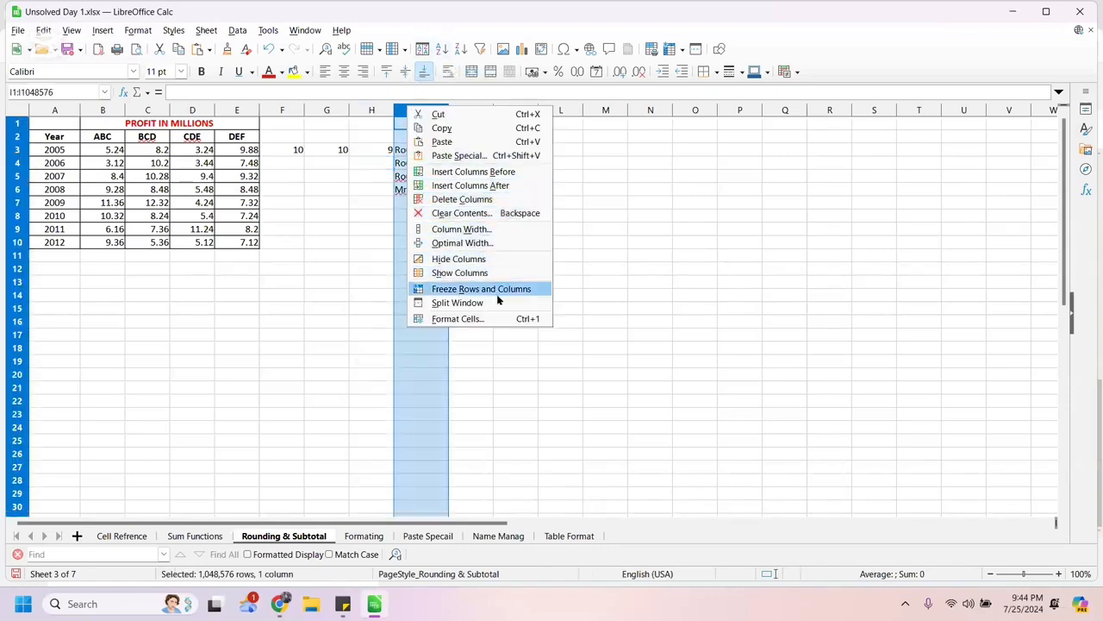
{"action": "left_click", "coordinate": [513, 178]}
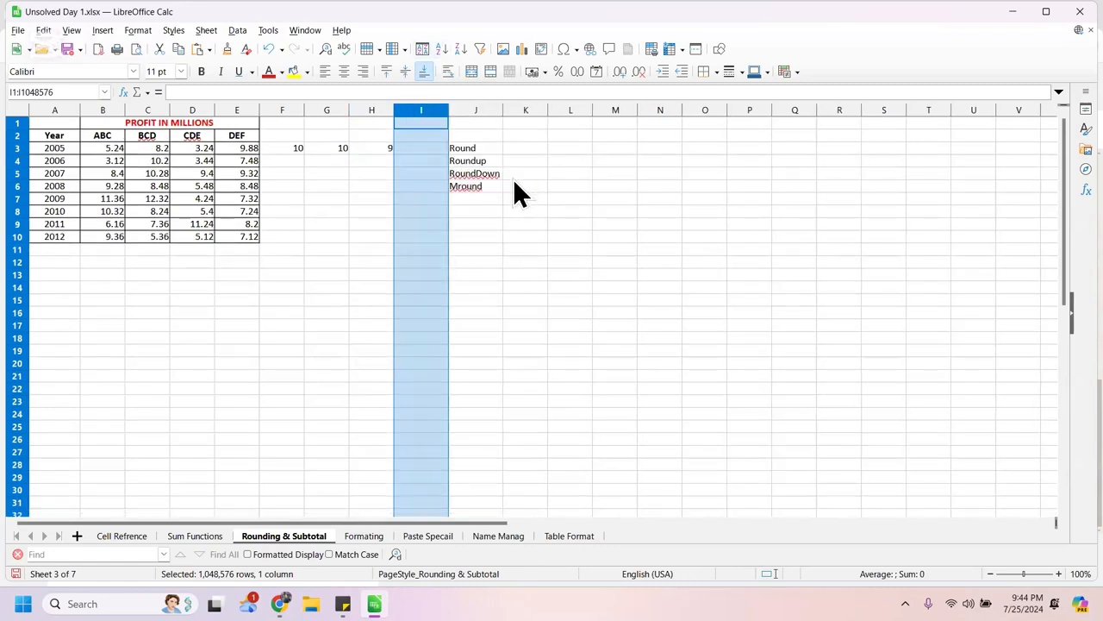
{"action": "key", "text": "Left"}
Enter the formula =MROUND(E3,5) in cell I3 to round the 2005 DEF profit to a multiple of 5.
{"action": "left_click", "coordinate": [417, 148]}
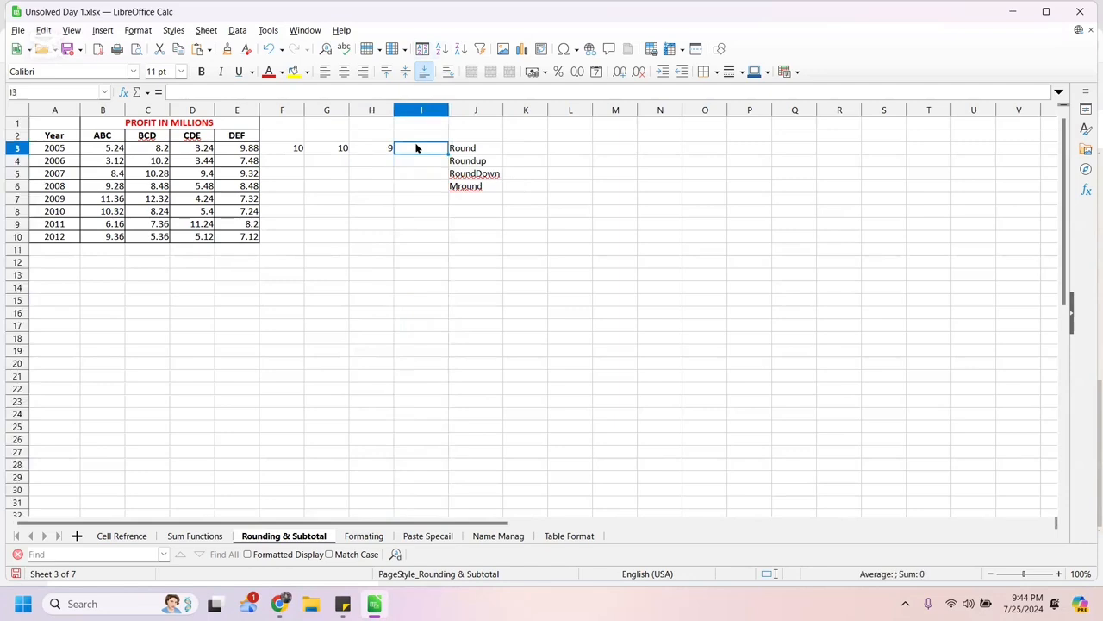
{"action": "type", "text": "="}
{"action": "key", "text": "Num_Lock"}
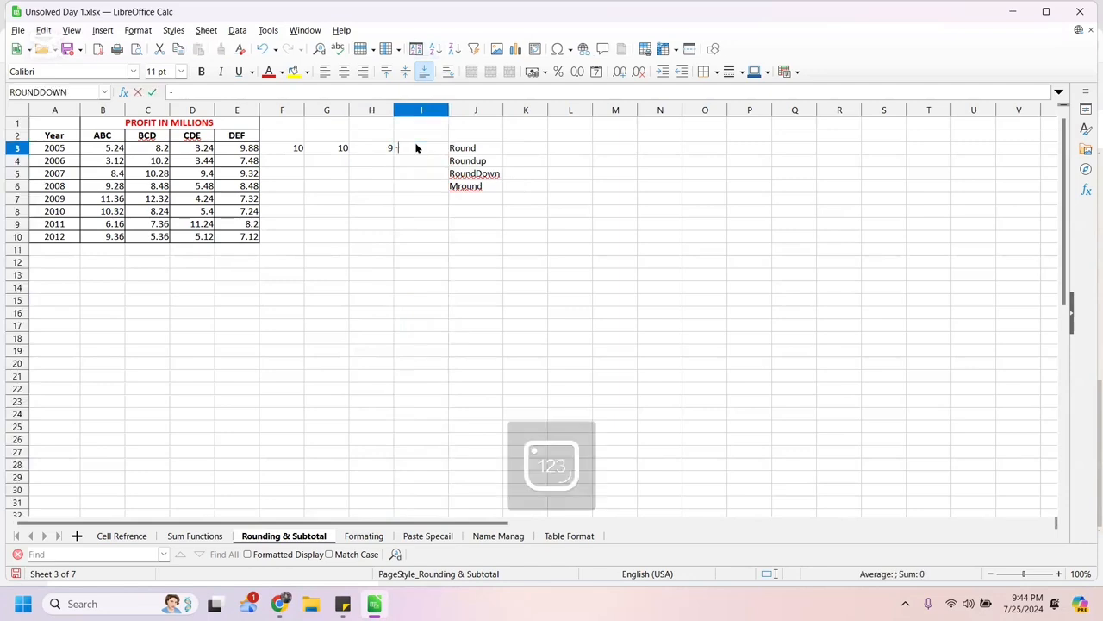
{"action": "key", "text": "BackSpace"}
{"action": "type", "text": "=mo"}
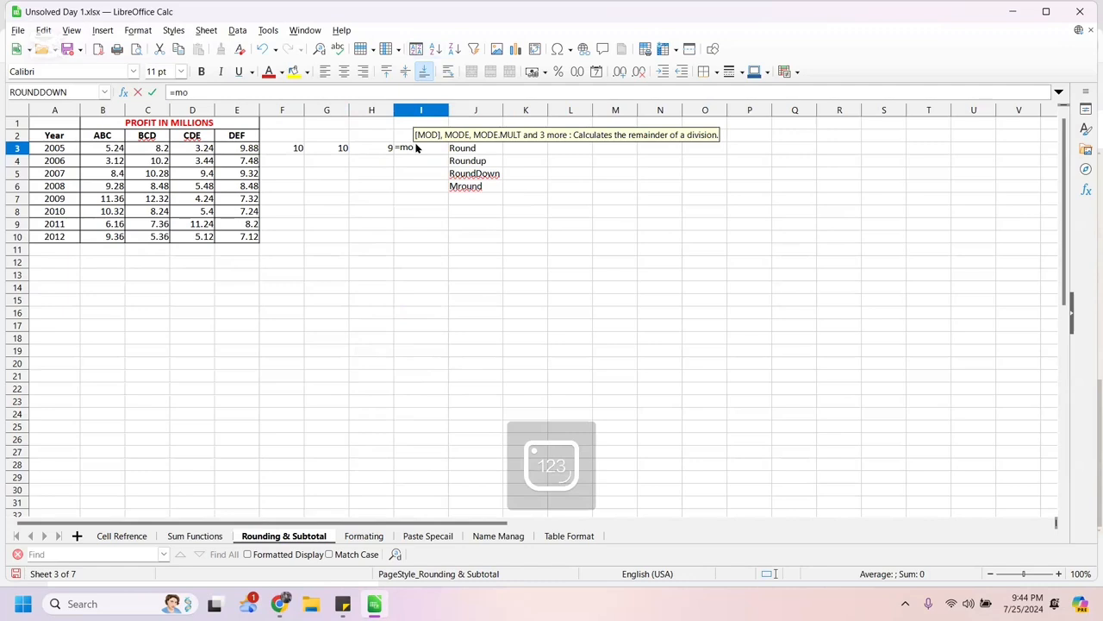
{"action": "key", "text": "BackSpace"}
{"action": "type", "text": "roun"}
{"action": "key", "text": "Return"}
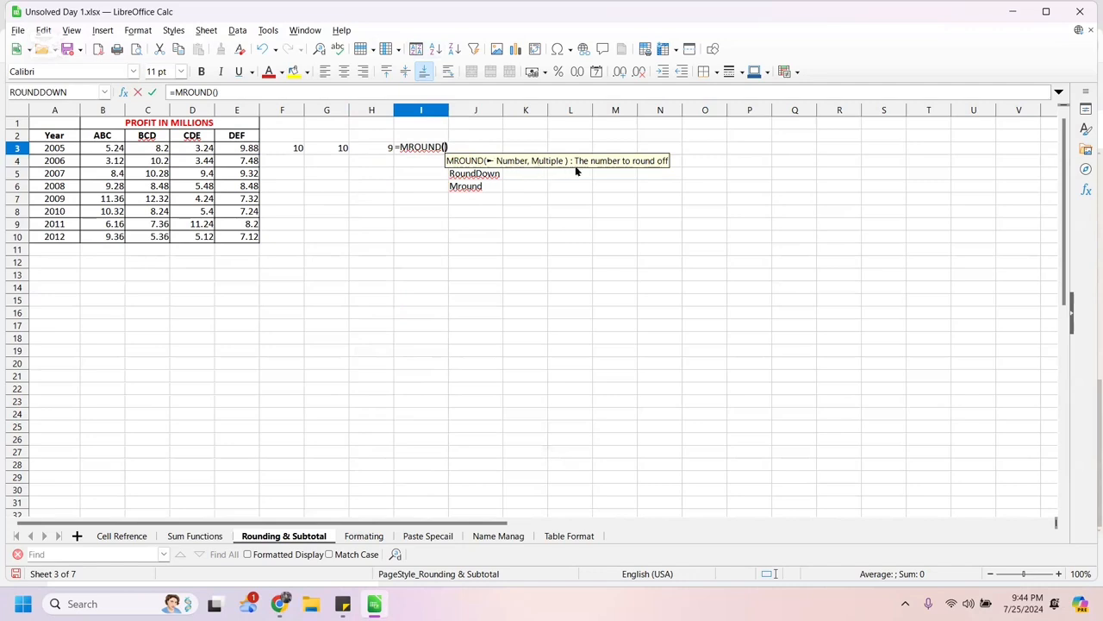
{"action": "left_click", "coordinate": [241, 151]}
{"action": "left_click", "coordinate": [455, 147]}
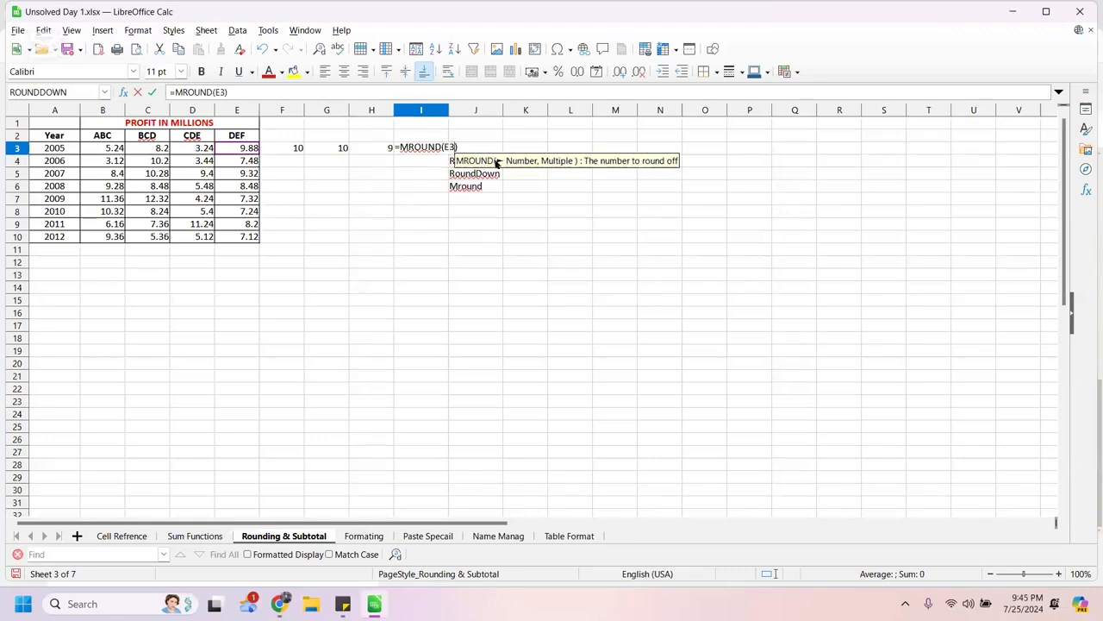
{"action": "type", "text": ",5"}
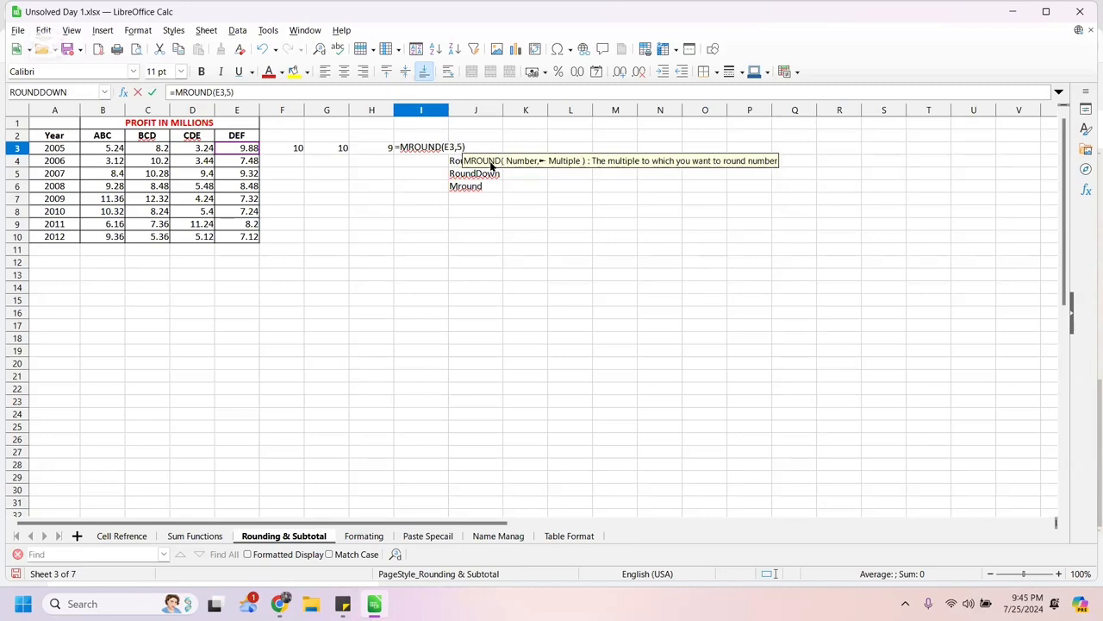
{"action": "key", "text": "Return"}
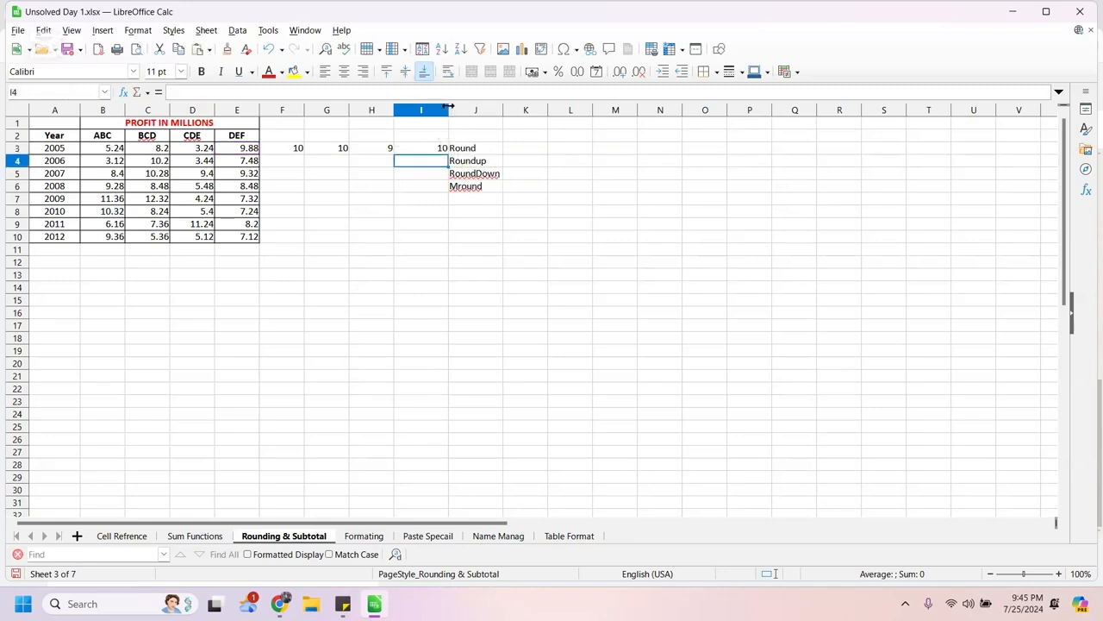
Copy the ROUND formula in F3 and the ROUNDUP formula in G3 down through row 10.
{"action": "left_click", "coordinate": [438, 152]}
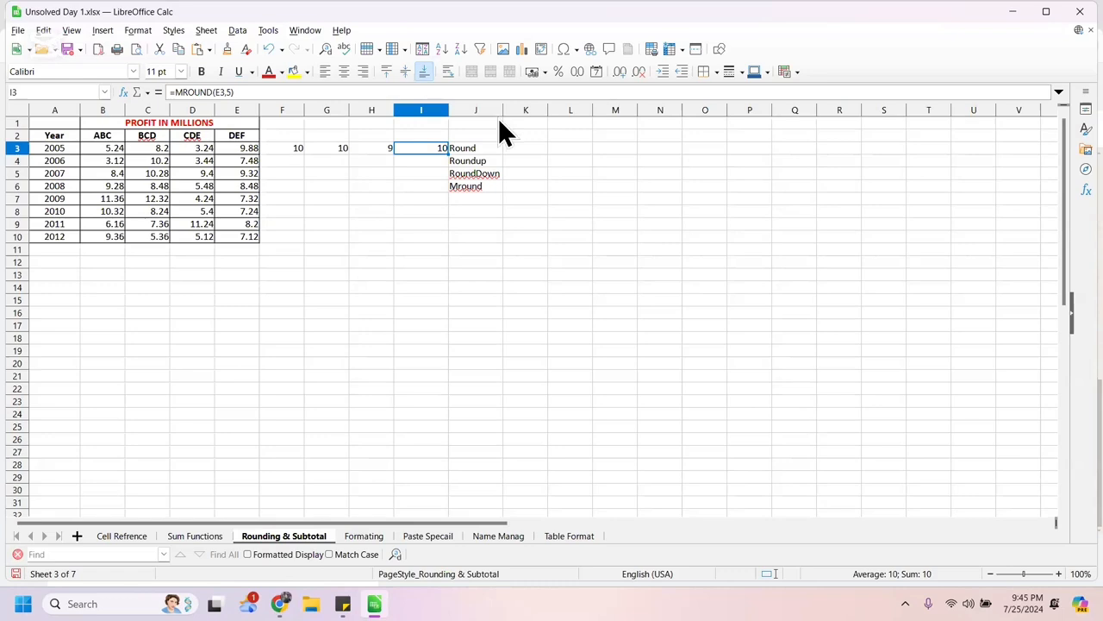
{"action": "left_click", "coordinate": [289, 148]}
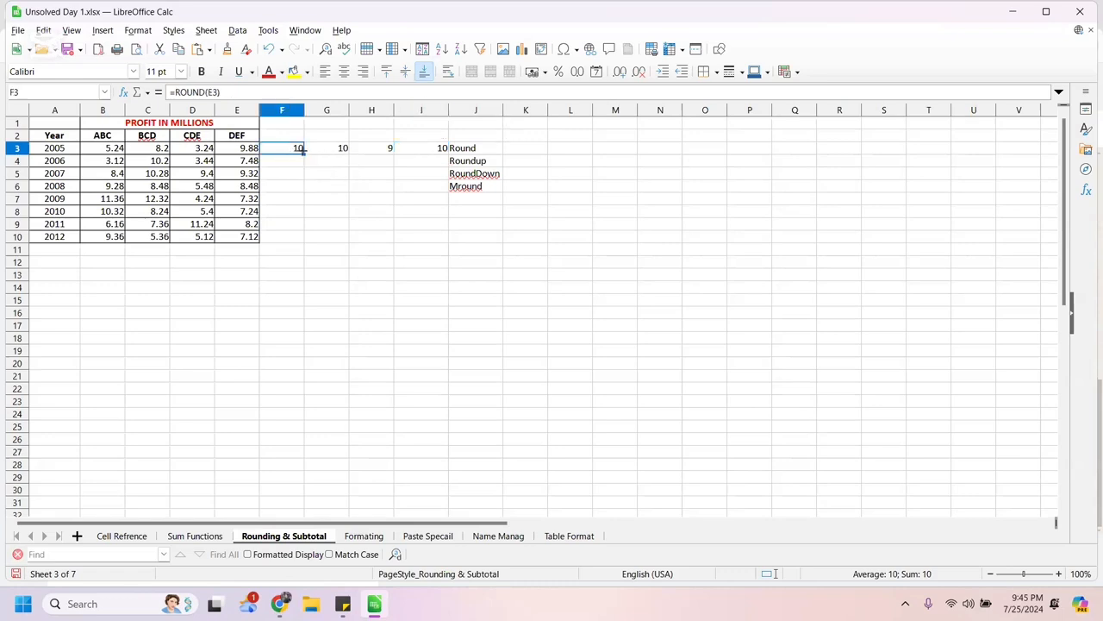
{"action": "left_click_drag", "start_coordinate": [303, 154], "coordinate": [311, 250]}
{"action": "left_click", "coordinate": [340, 151]}
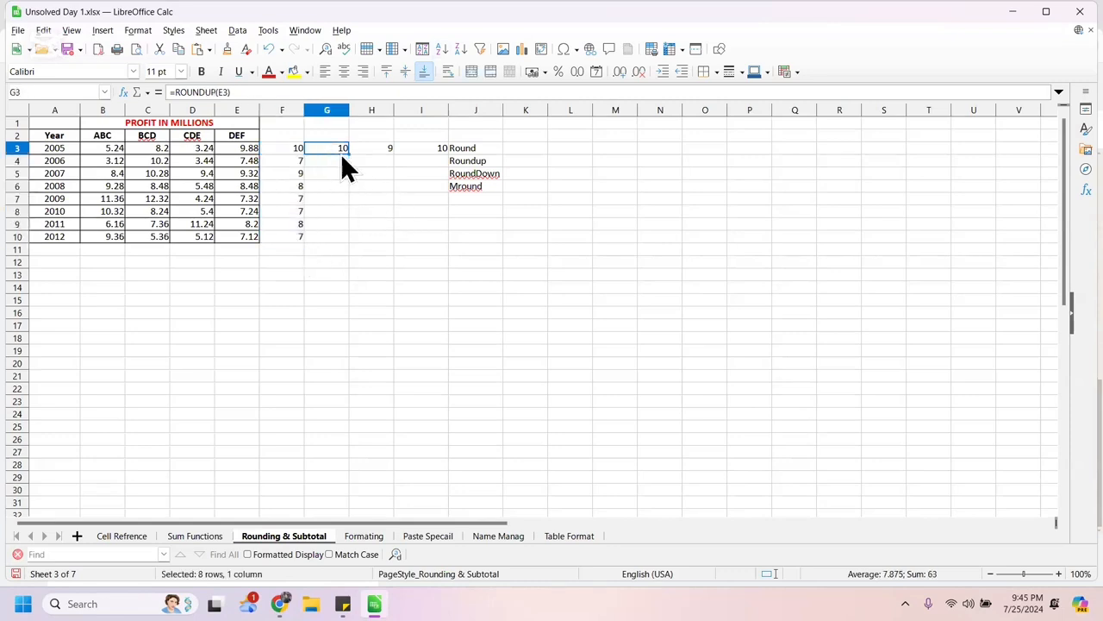
{"action": "left_click_drag", "start_coordinate": [348, 153], "coordinate": [362, 241]}
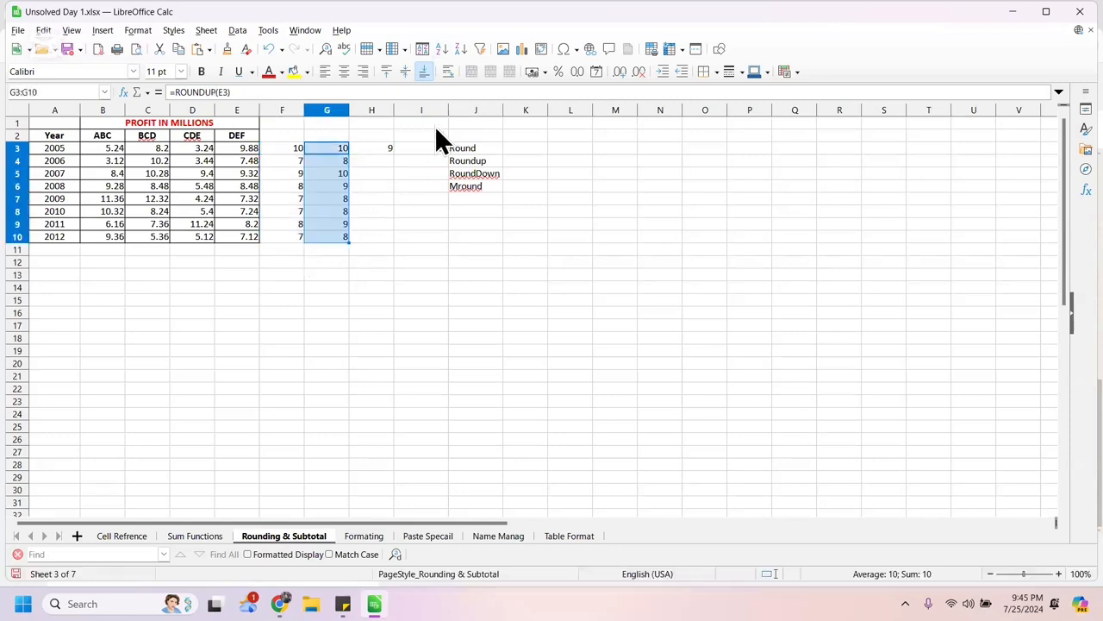
Fill the ROUNDDOWN formula in H3 and the MROUND formula in I3 down through row 10.
{"action": "left_click", "coordinate": [385, 151]}
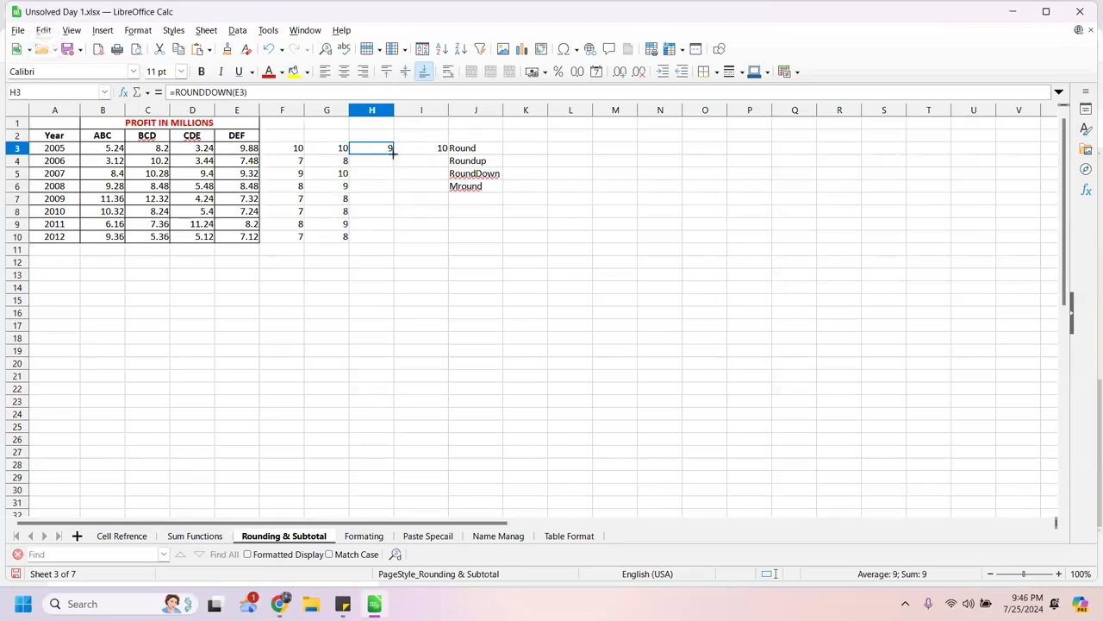
{"action": "left_click_drag", "start_coordinate": [393, 153], "coordinate": [392, 236]}
{"action": "left_click", "coordinate": [451, 188]}
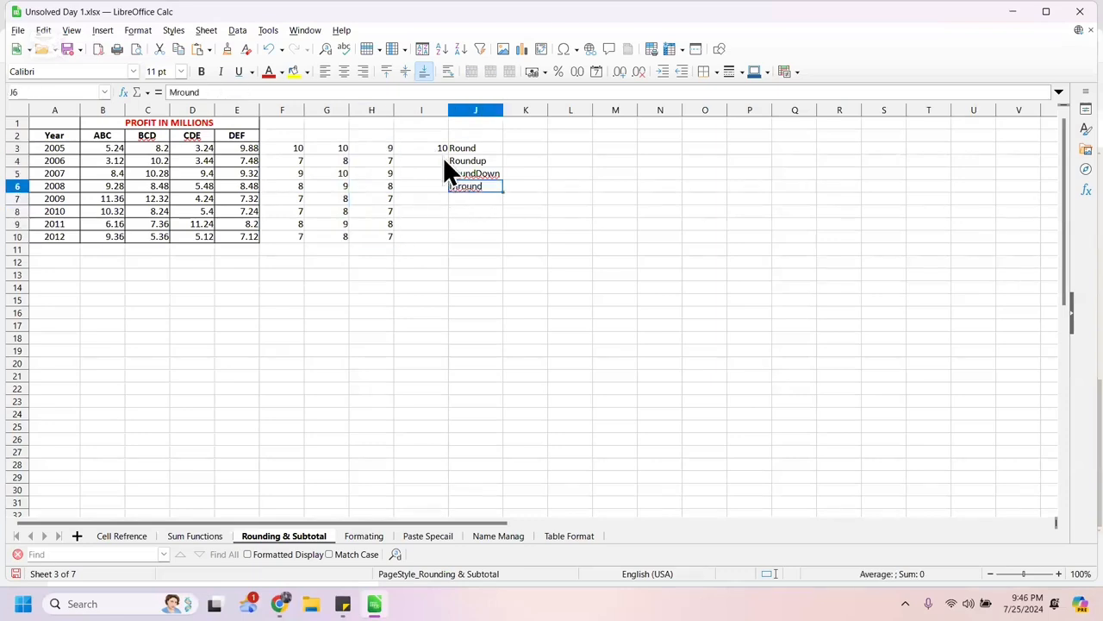
{"action": "left_click", "coordinate": [434, 150]}
{"action": "left_click_drag", "start_coordinate": [448, 153], "coordinate": [445, 240]}
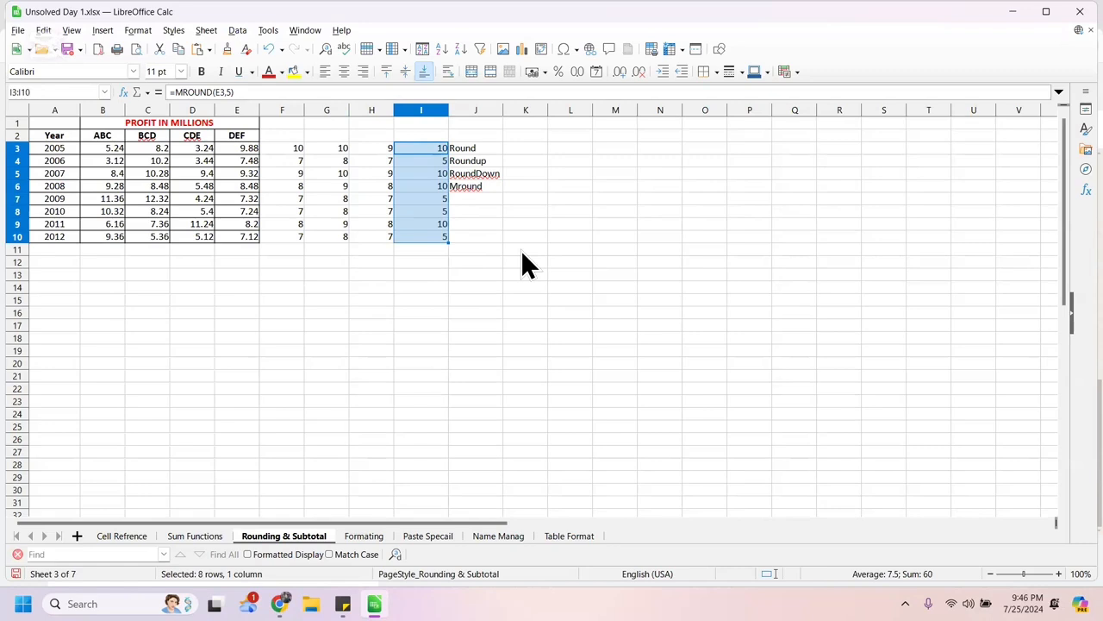
{"action": "left_click", "coordinate": [427, 152]}
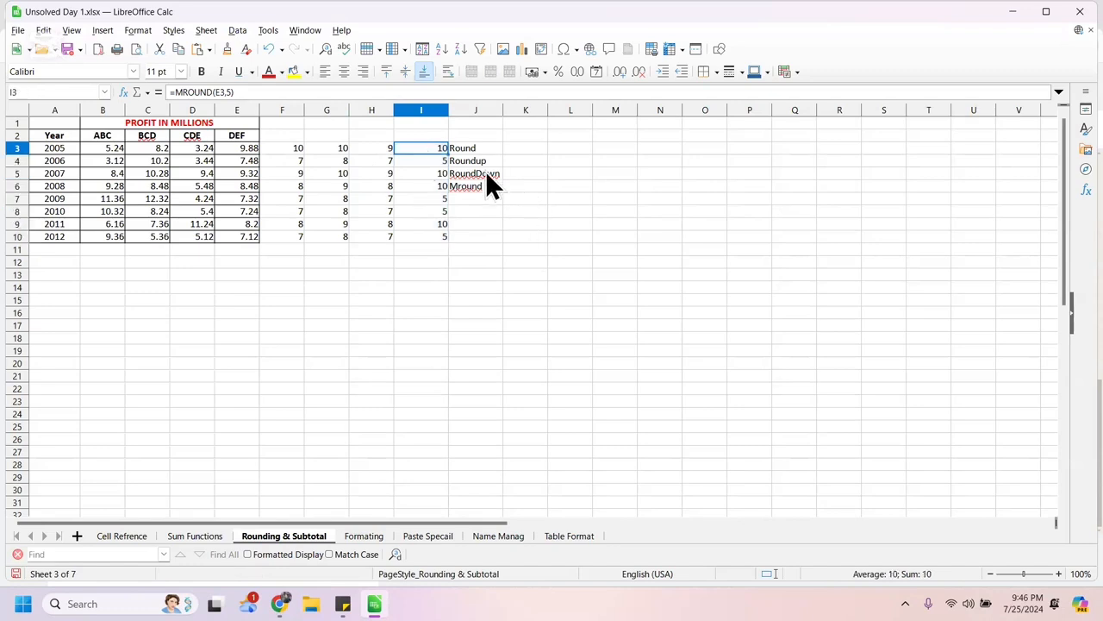
{"action": "left_click", "coordinate": [463, 149]}
{"action": "key", "text": "ctrl+x"}
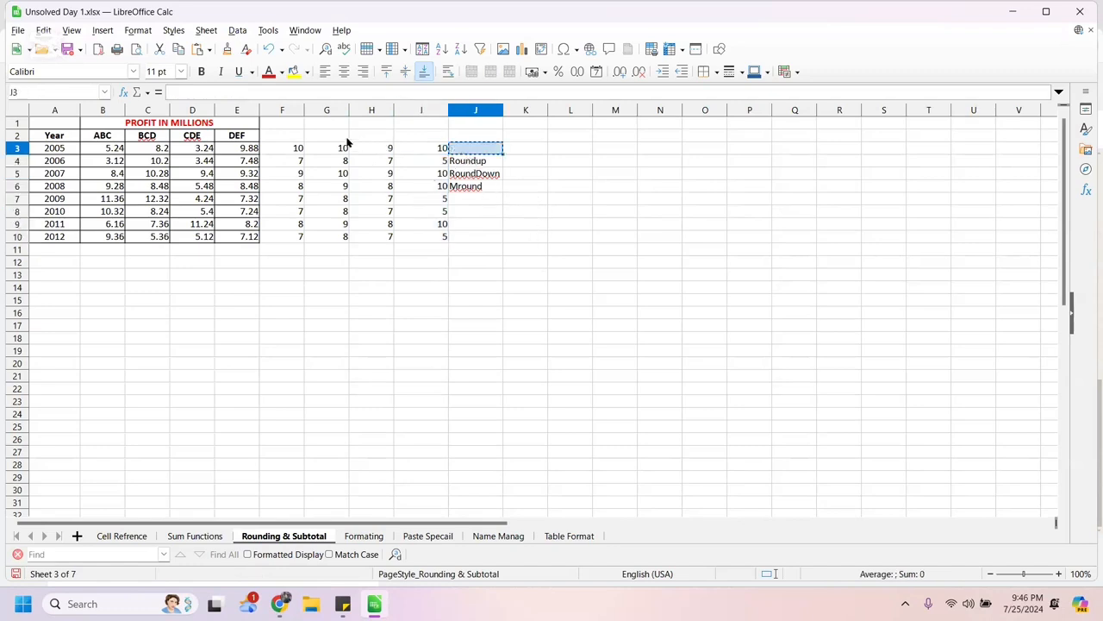
{"action": "left_click", "coordinate": [290, 138]}
{"action": "key", "text": "ctrl+v"}
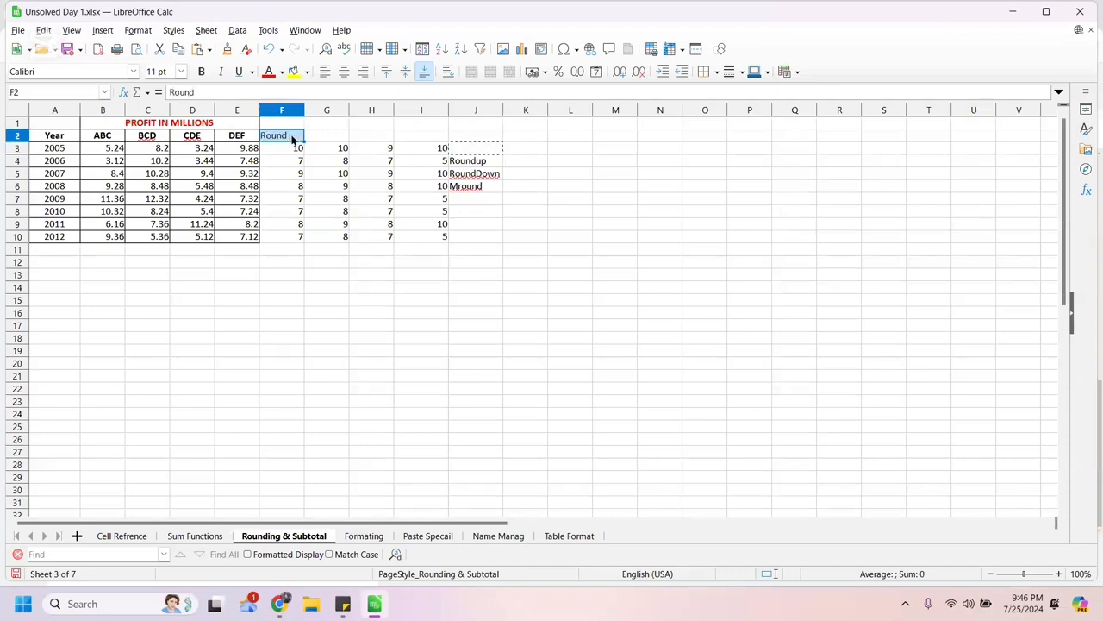
{"action": "left_click", "coordinate": [476, 164]}
{"action": "key", "text": "ctrl+x"}
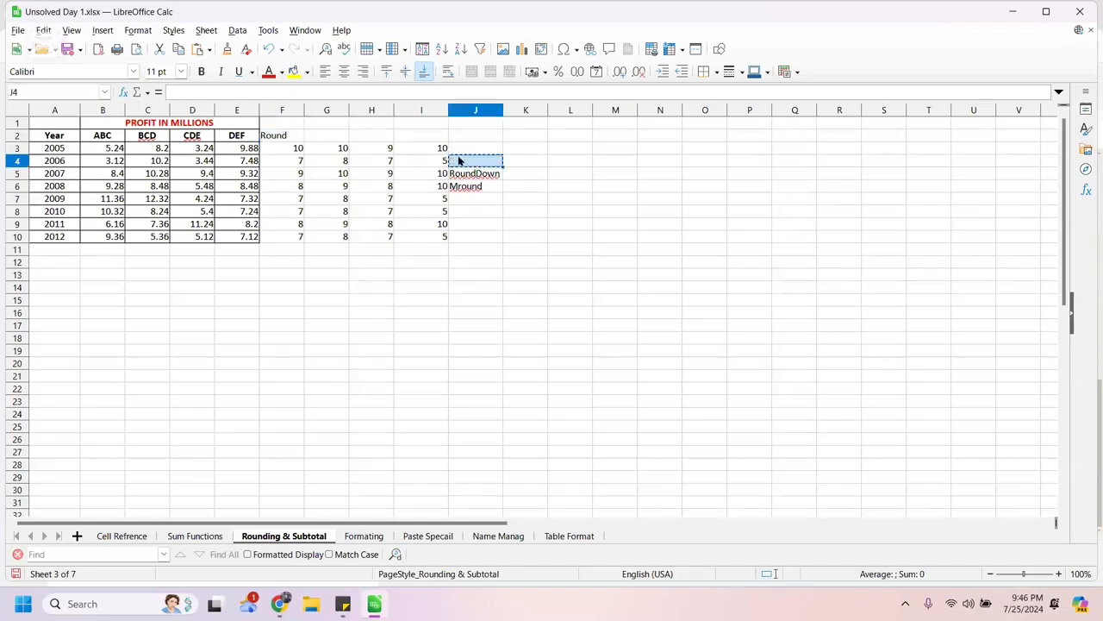
{"action": "left_click", "coordinate": [324, 138]}
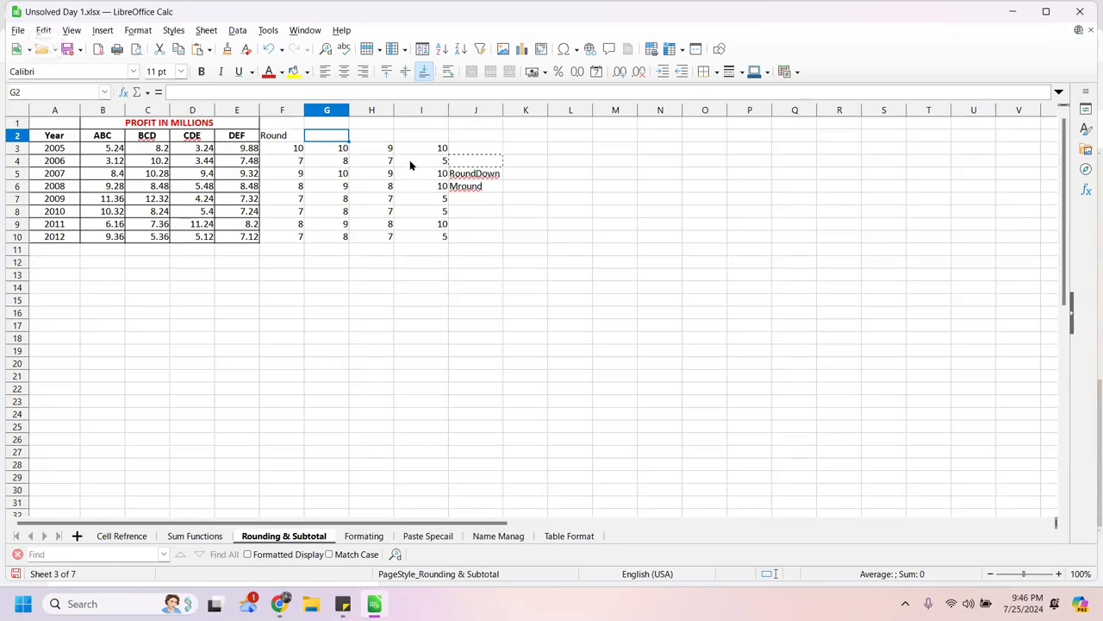
{"action": "key", "text": "ctrl+z"}
{"action": "key", "text": "ctrl+z"}
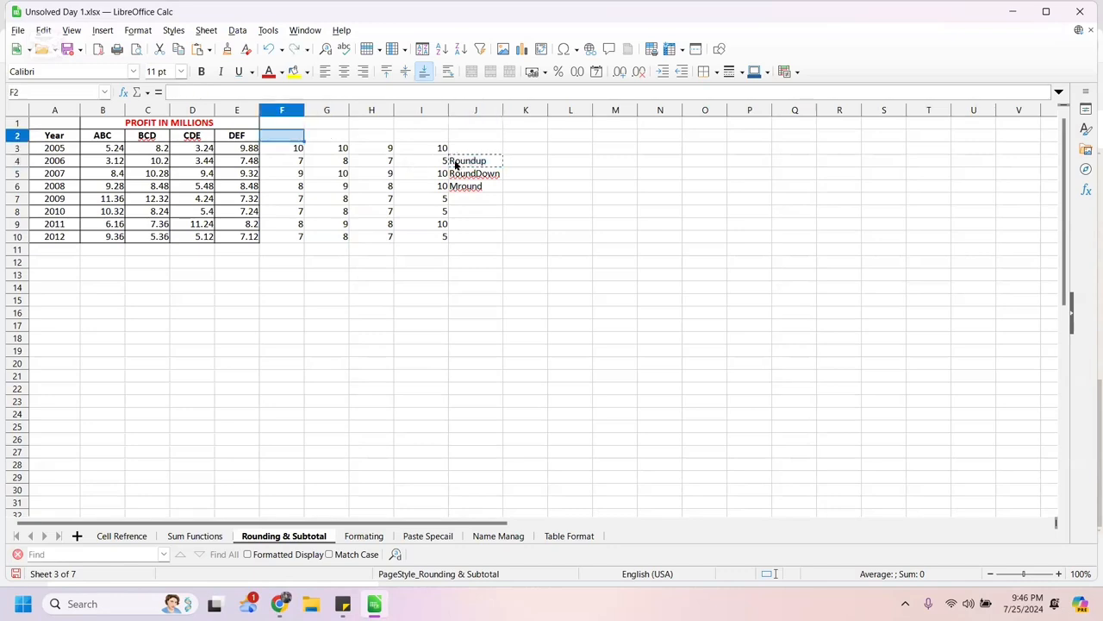
{"action": "key", "text": "ctrl+z"}
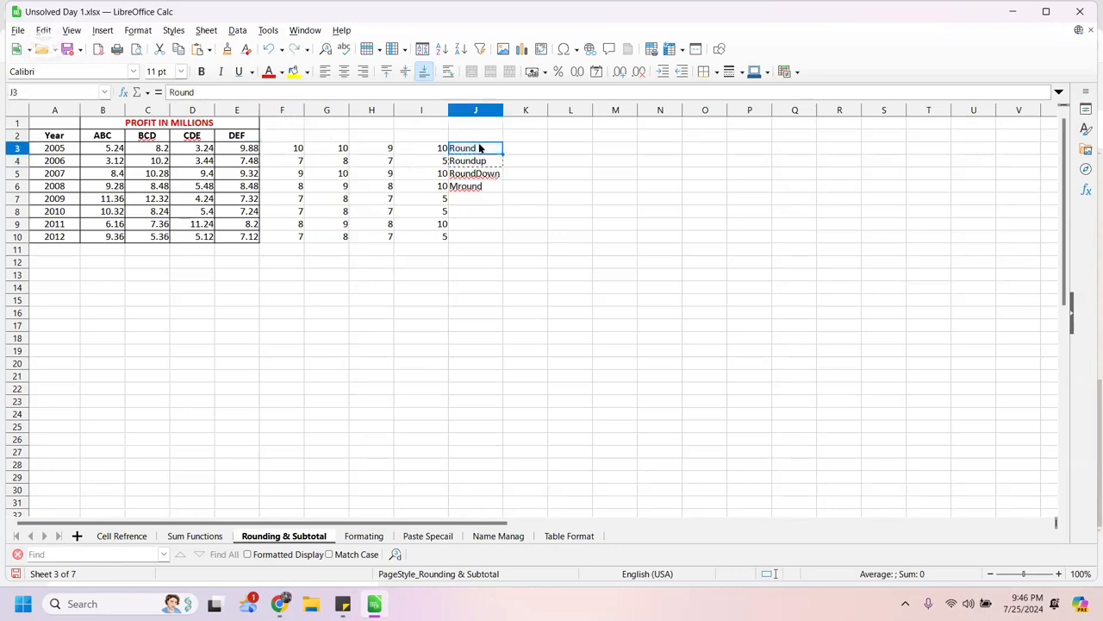
Copy the function names in J3:J6 and paste them transposed as column headings starting at F2.
{"action": "key", "text": "shift+Down"}
{"action": "key", "text": "shift+Down"}
{"action": "key", "text": "shift+Down"}
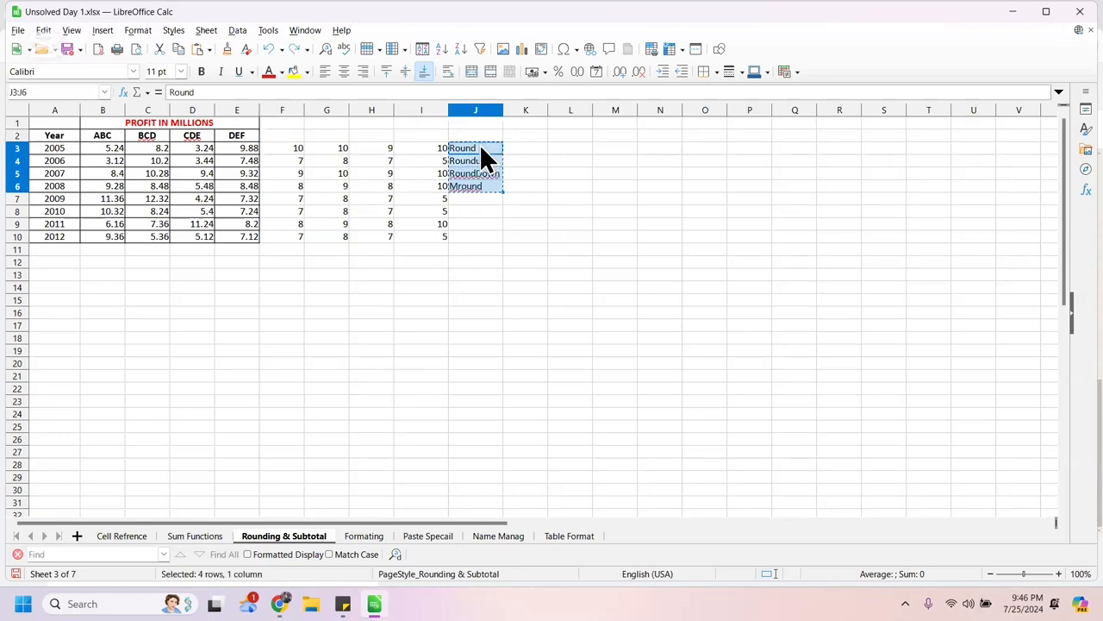
{"action": "left_click", "coordinate": [281, 133]}
{"action": "right_click", "coordinate": [281, 133]}
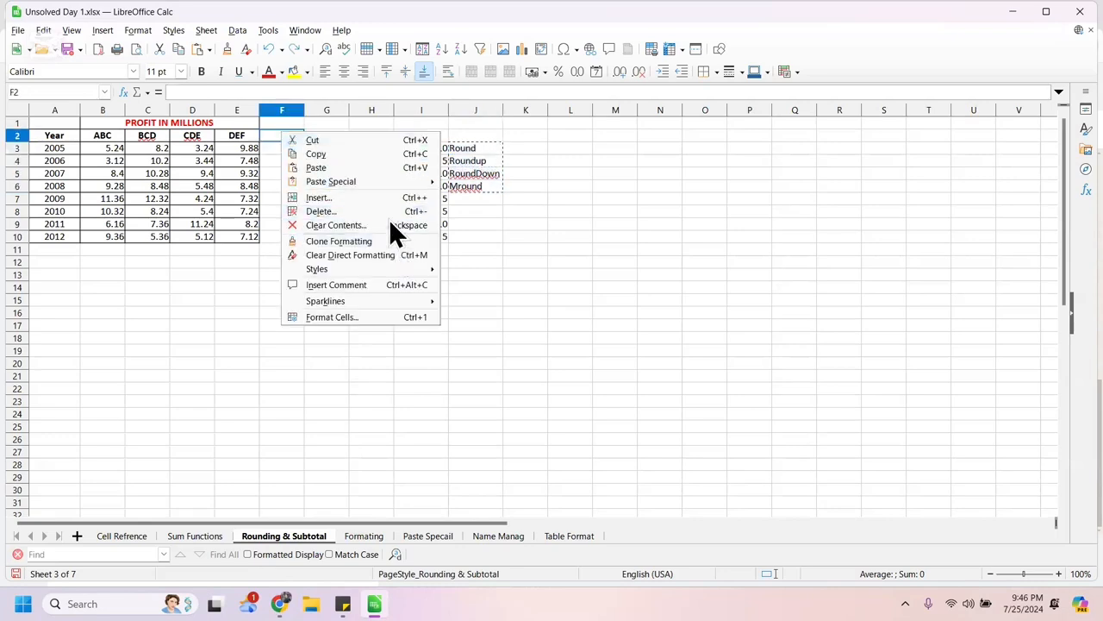
{"action": "mouse_move", "coordinate": [375, 185]}
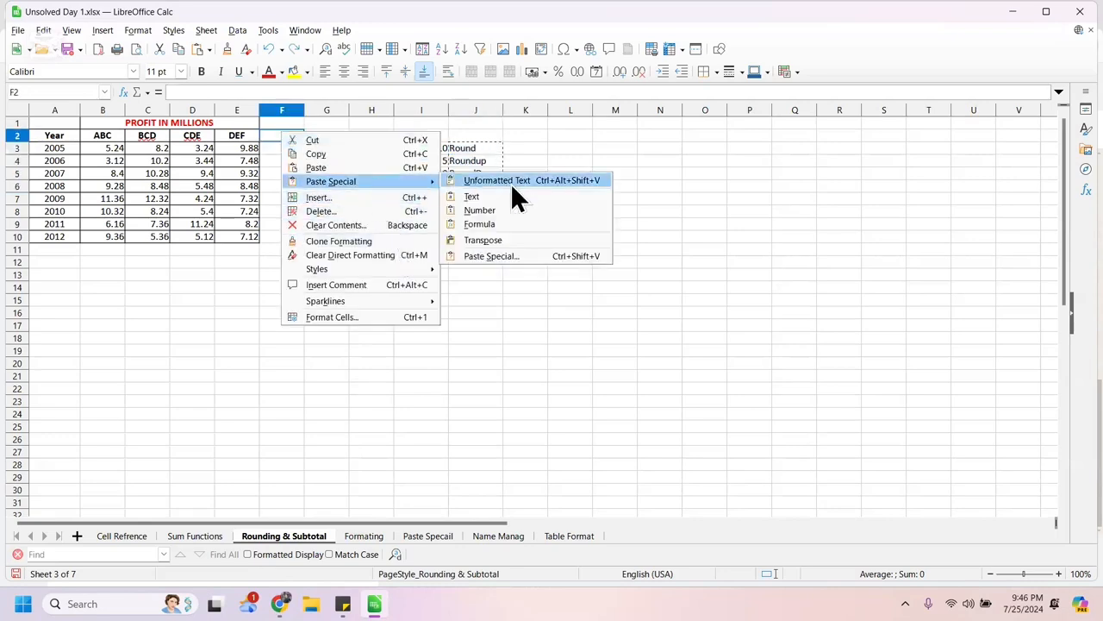
{"action": "left_click", "coordinate": [502, 239]}
{"action": "left_click", "coordinate": [675, 278]}
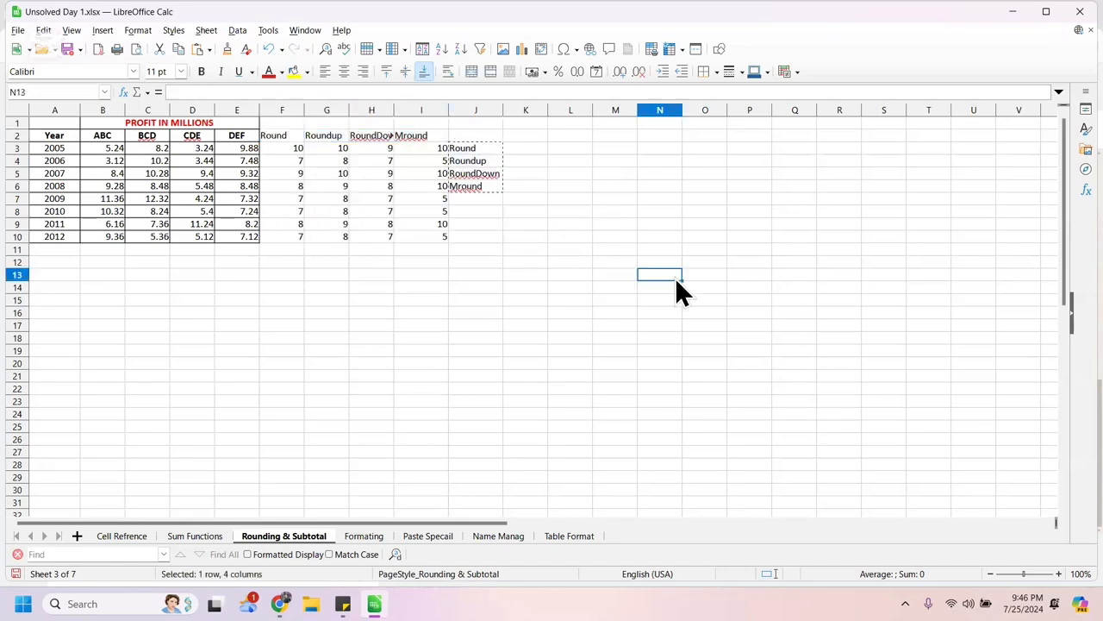
Jump from J3 to the end of the function-name list and the sheet's last row, and return to J3.
{"action": "left_click", "coordinate": [486, 148]}
{"action": "key", "text": "ctrl+Down"}
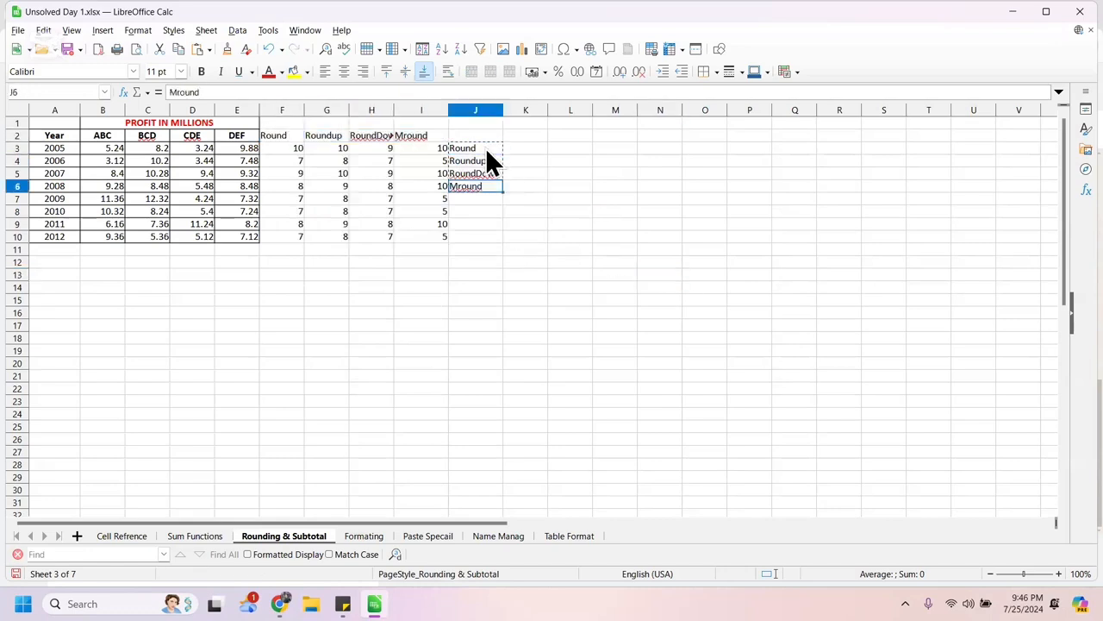
{"action": "key", "text": "ctrl+Down"}
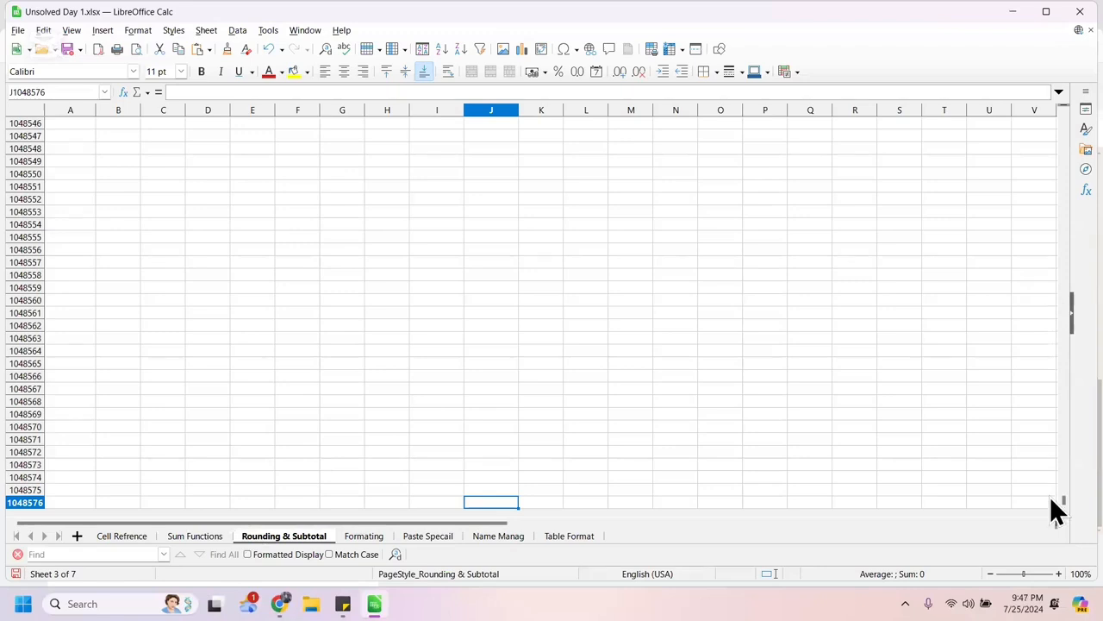
{"action": "left_click_drag", "start_coordinate": [1056, 503], "coordinate": [1051, 55]}
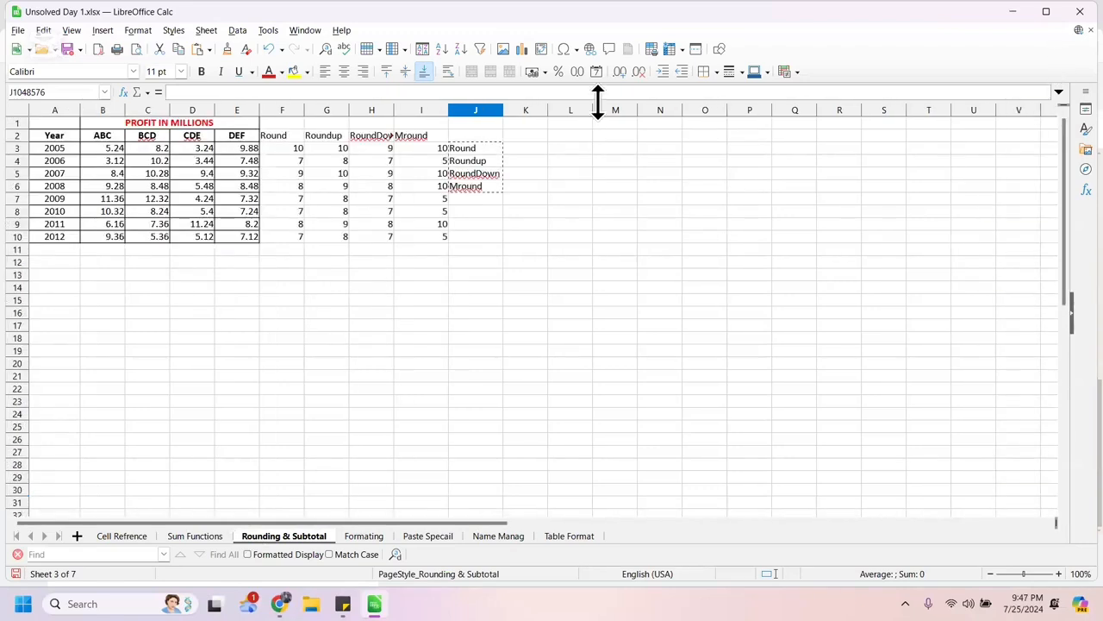
{"action": "left_click", "coordinate": [472, 150]}
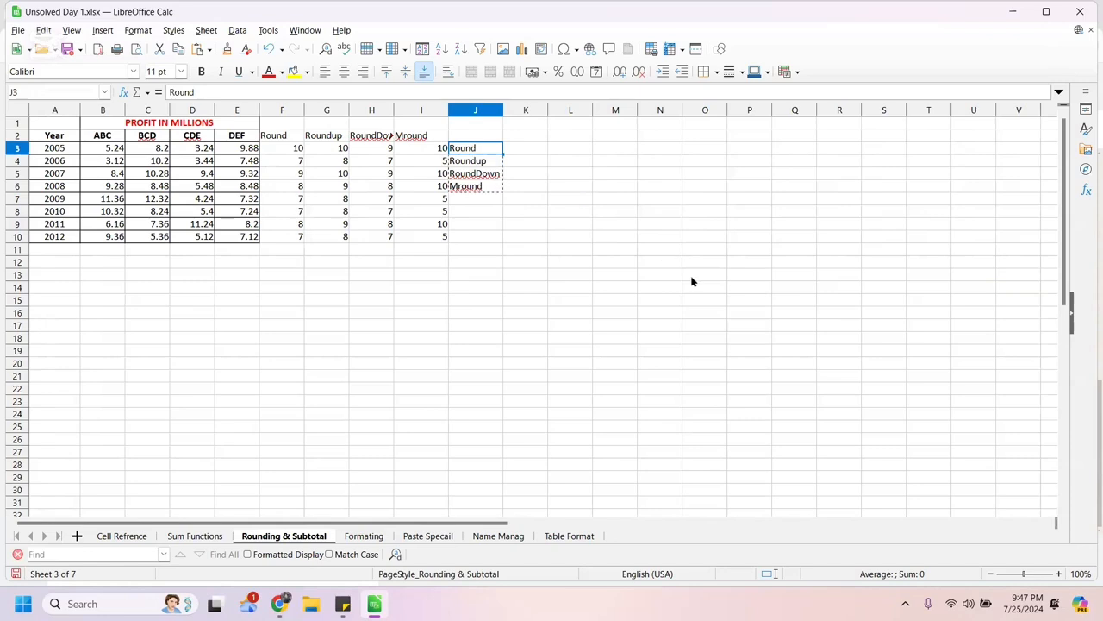
Move down to J6, jump to the sheet's last row and back, and go to the start of row 6.
{"action": "key", "text": "Down"}
{"action": "key", "text": "Down"}
{"action": "key", "text": "Down"}
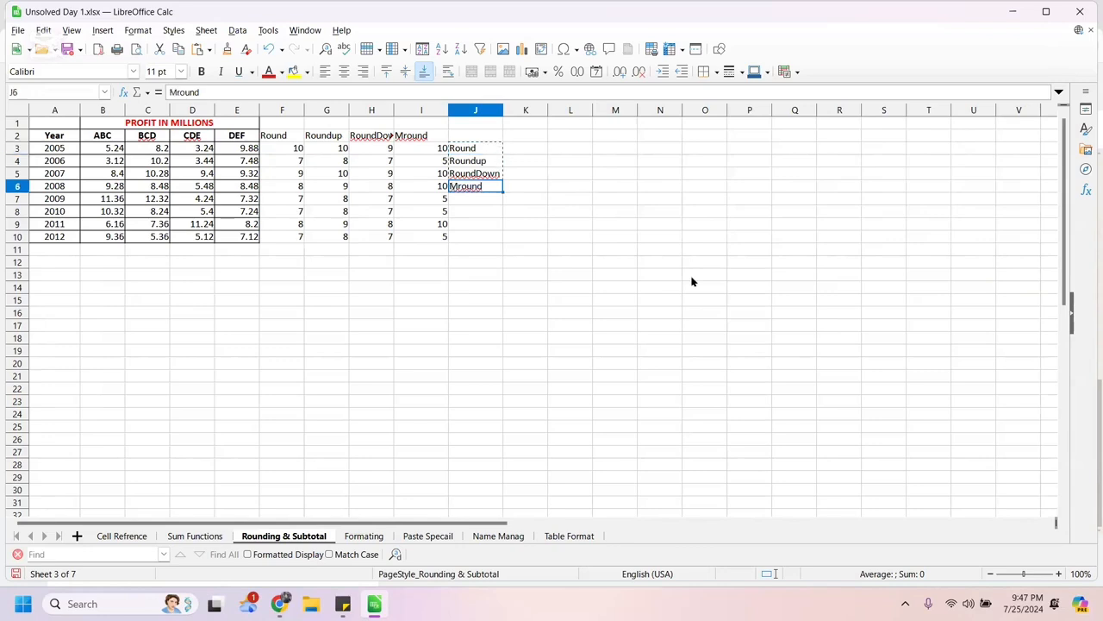
{"action": "key", "text": "ctrl+Down"}
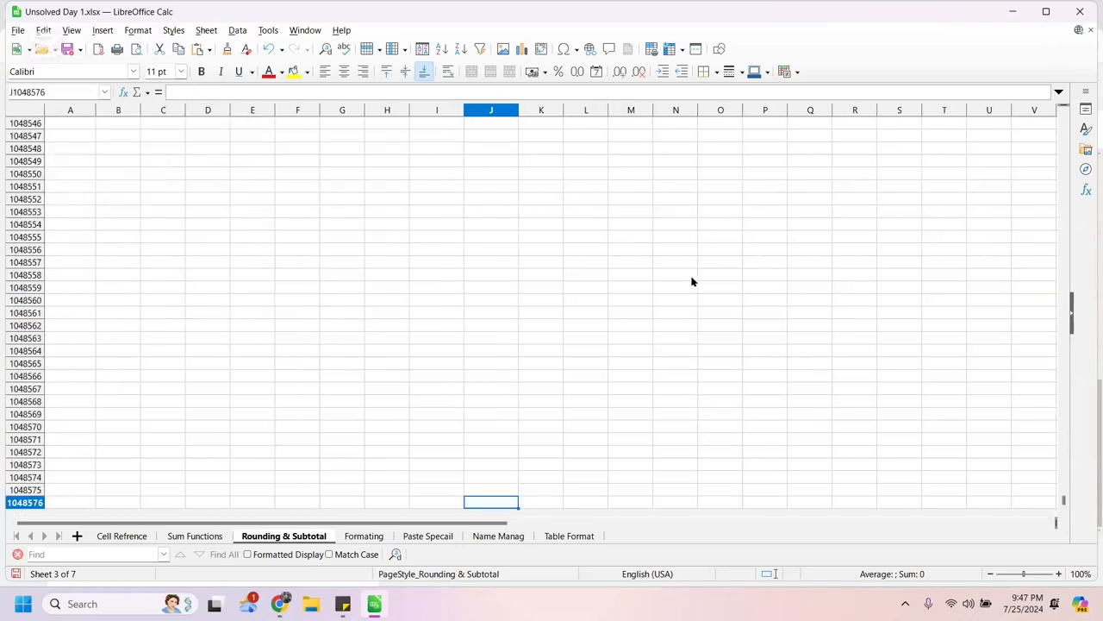
{"action": "key", "text": "ctrl+Up"}
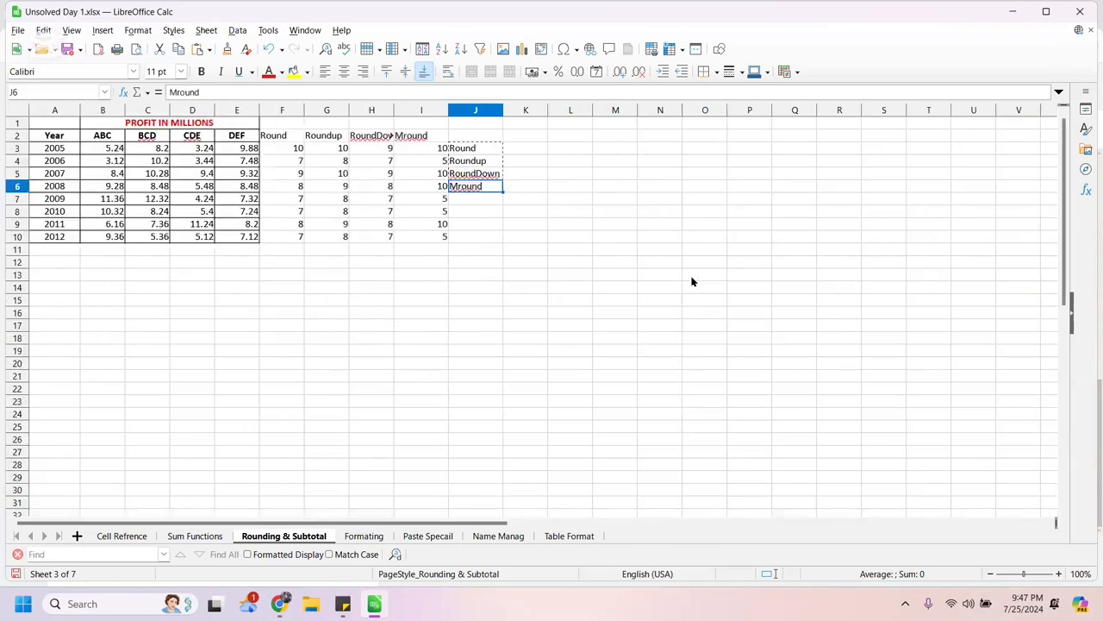
{"action": "key", "text": "ctrl+Right"}
{"action": "key", "text": "ctrl+Left"}
{"action": "key", "text": "Home"}
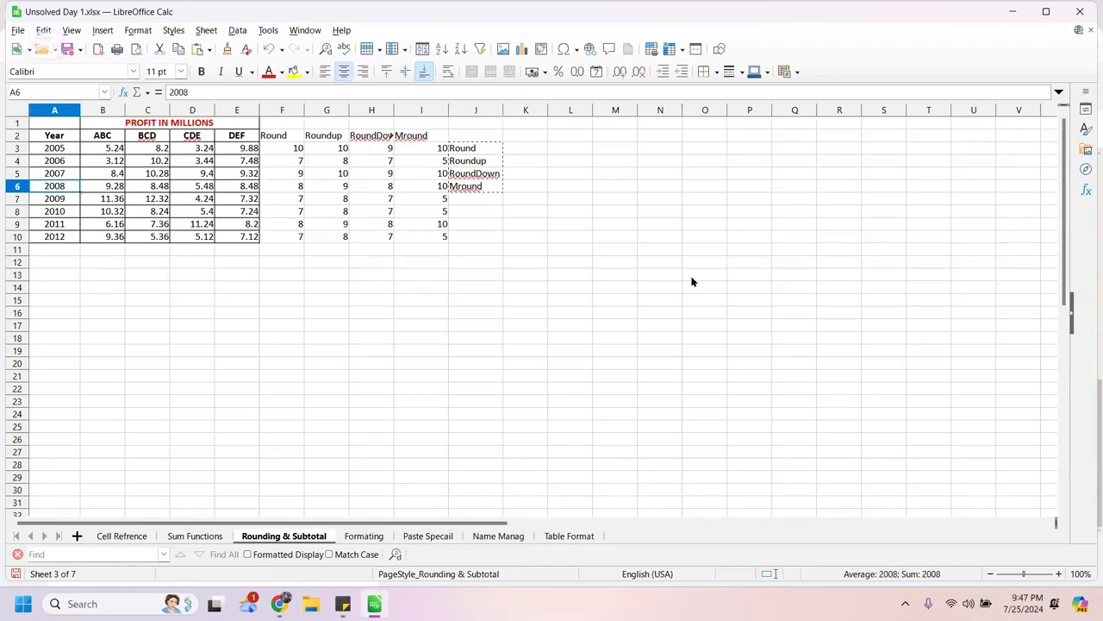
Delete the original vertical list of function names in J3:J6.
{"action": "left_click", "coordinate": [494, 148]}
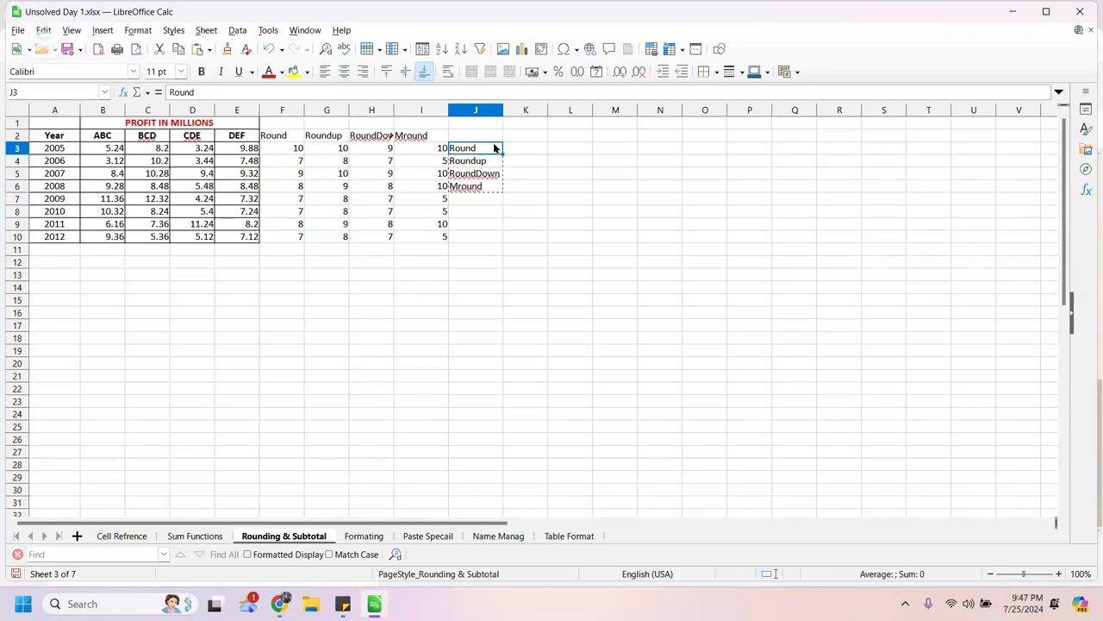
{"action": "key", "text": "shift+Down"}
{"action": "key", "text": "shift+Down"}
{"action": "key", "text": "shift+Down"}
{"action": "key", "text": "Delete"}
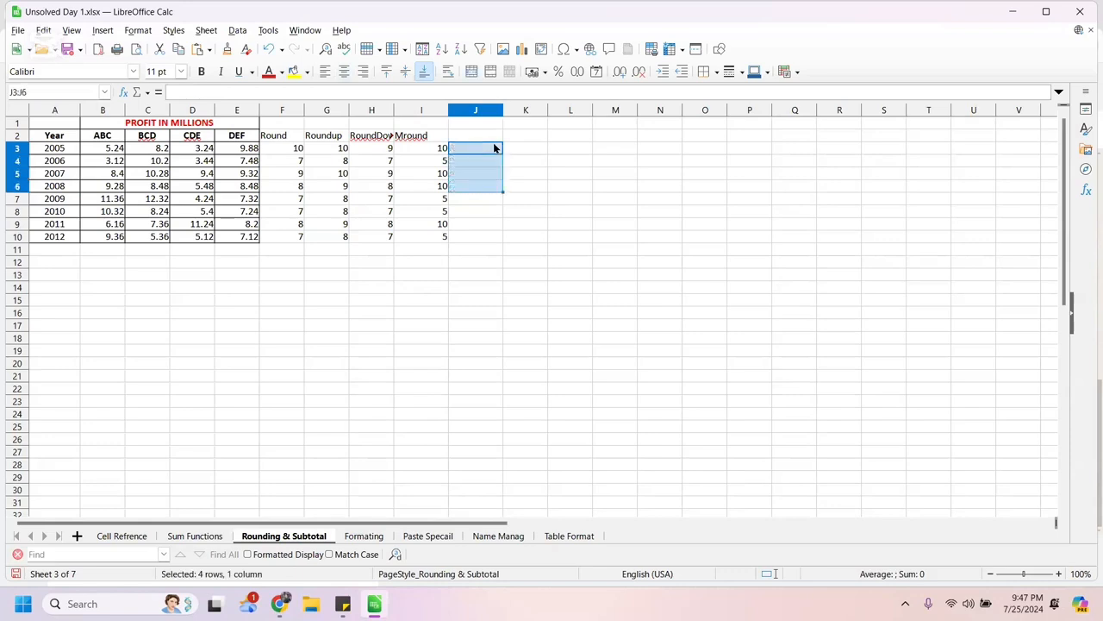
{"action": "left_click", "coordinate": [671, 201]}
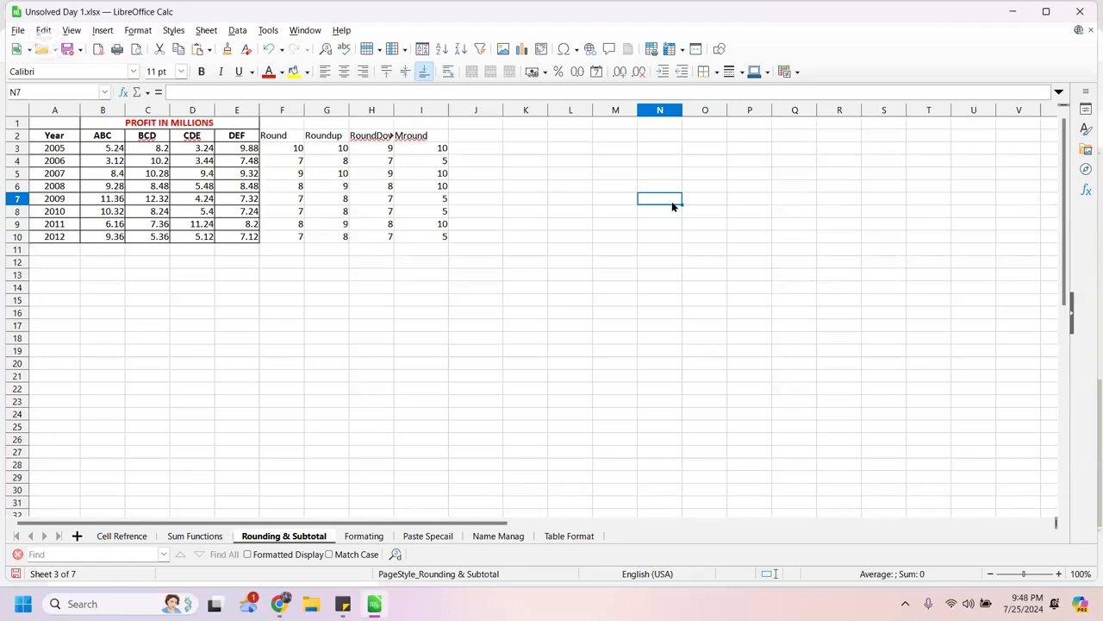
Save the workbook, keeping the Excel 2007–365 format.
{"action": "key", "text": "Home"}
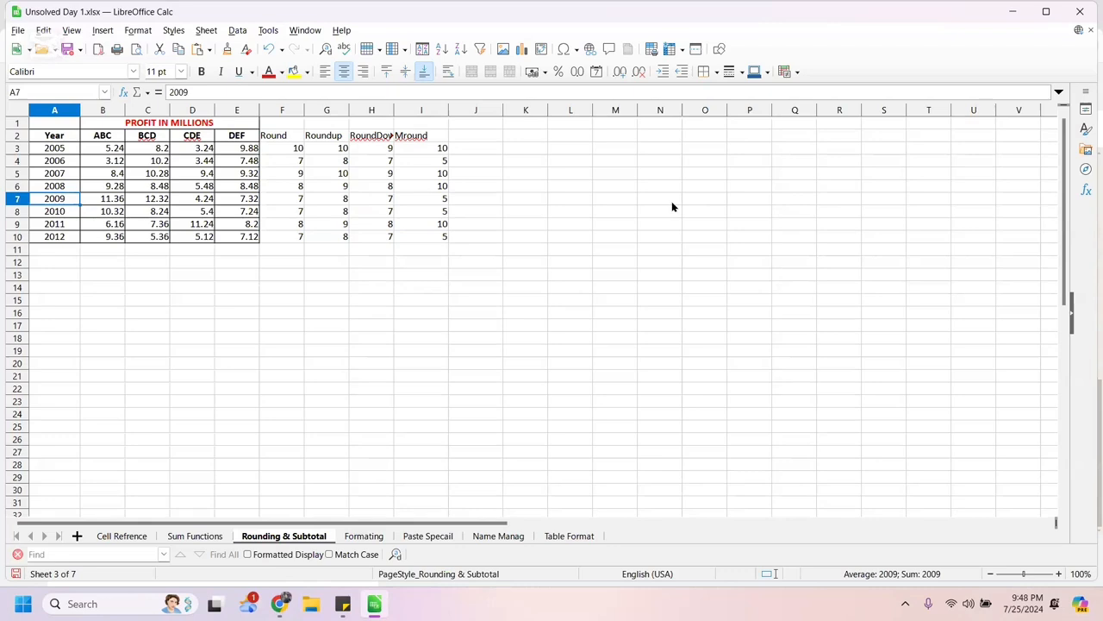
{"action": "key", "text": "ctrl+s"}
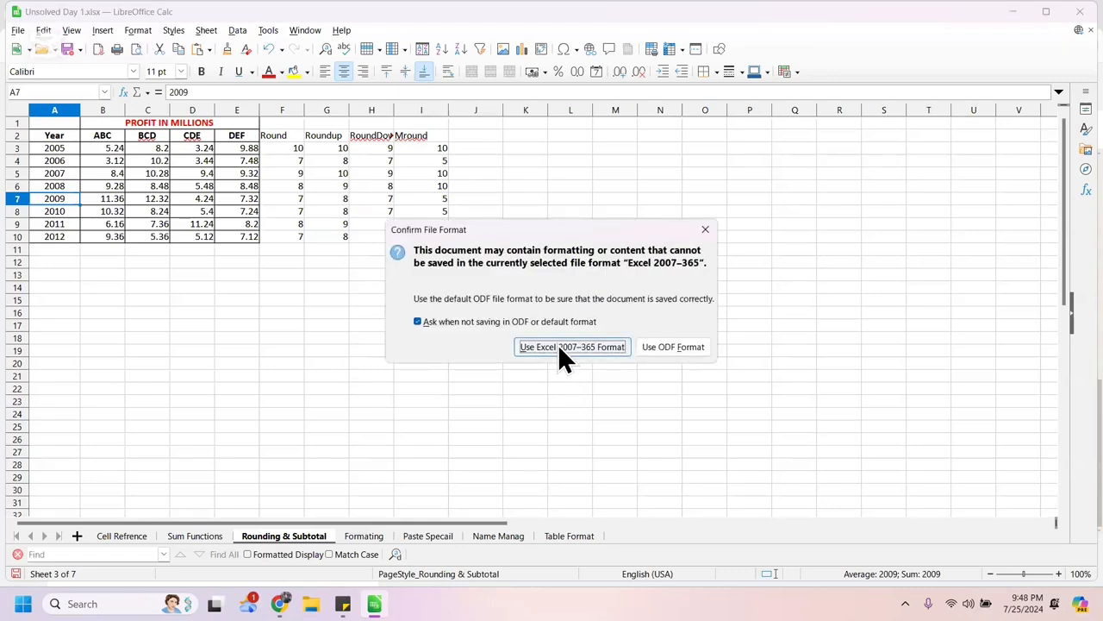
{"action": "left_click", "coordinate": [560, 349]}
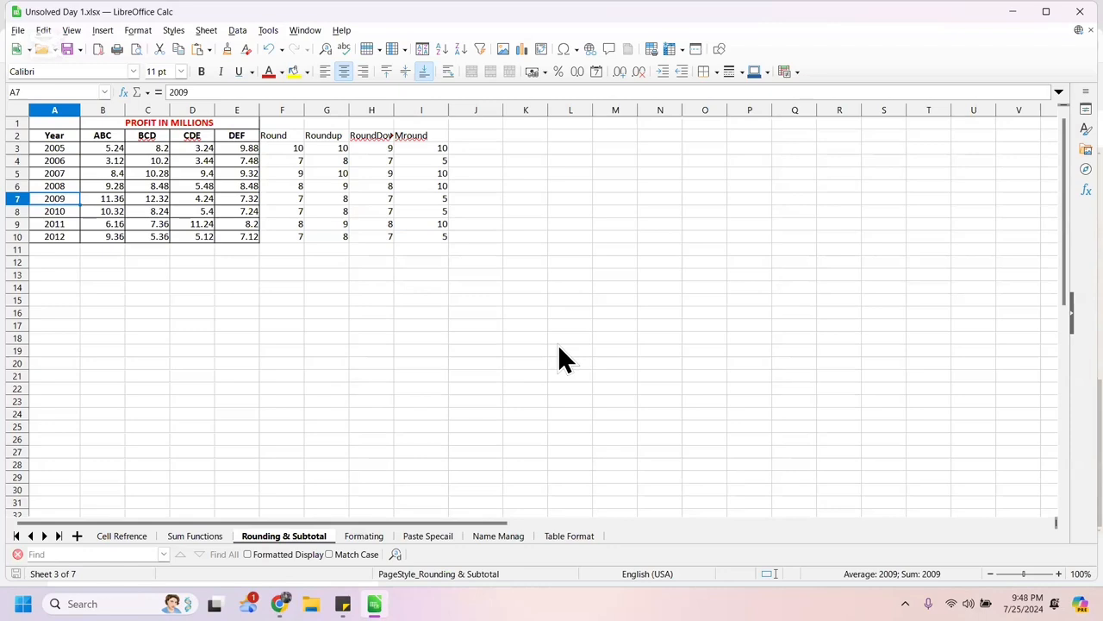
Switch to the Formating sheet and select cell A4, the first entry under Category.
{"action": "left_click", "coordinate": [363, 536]}
{"action": "key", "text": "ctrl+1"}
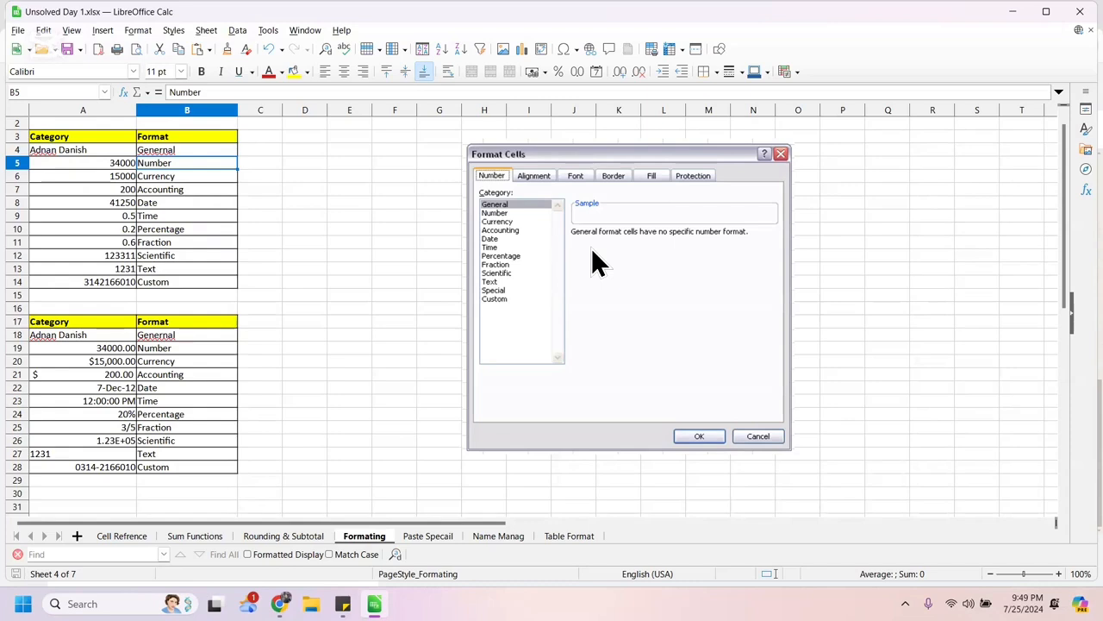
{"action": "left_click", "coordinate": [167, 149]}
{"action": "double_click", "coordinate": [168, 148]}
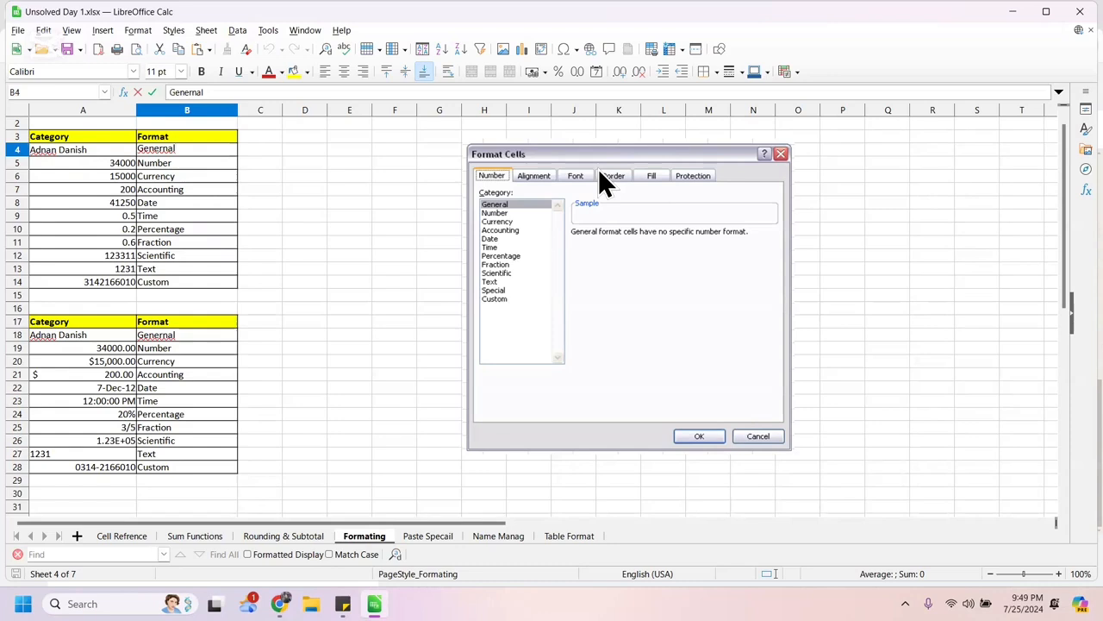
{"action": "left_click", "coordinate": [105, 152]}
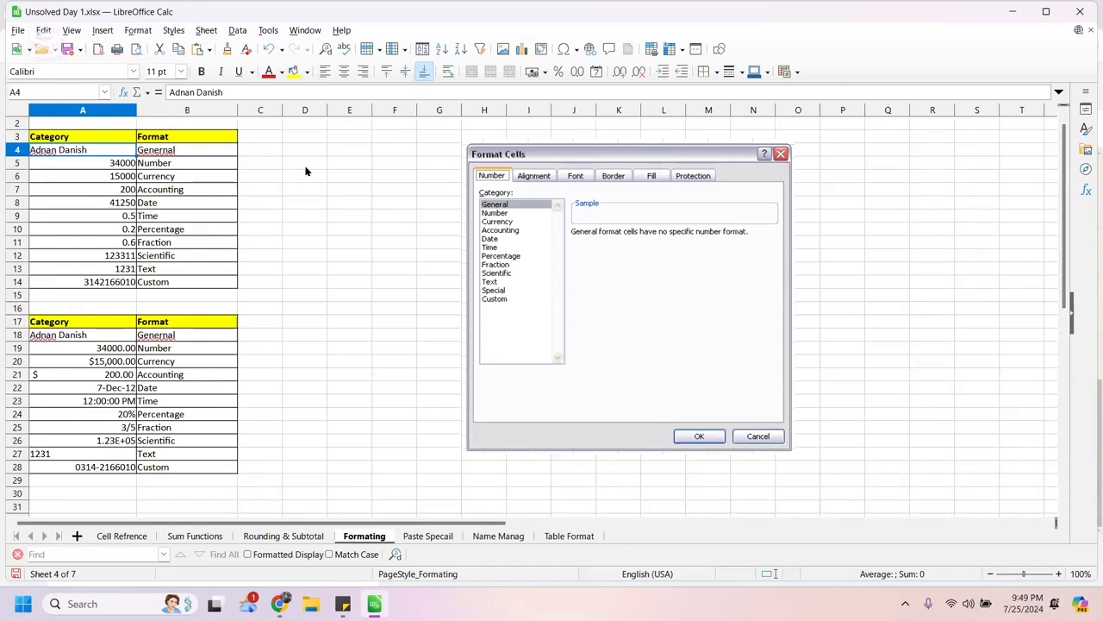
Review the number format categories for cell A4 and apply the General format.
{"action": "right_click", "coordinate": [129, 151]}
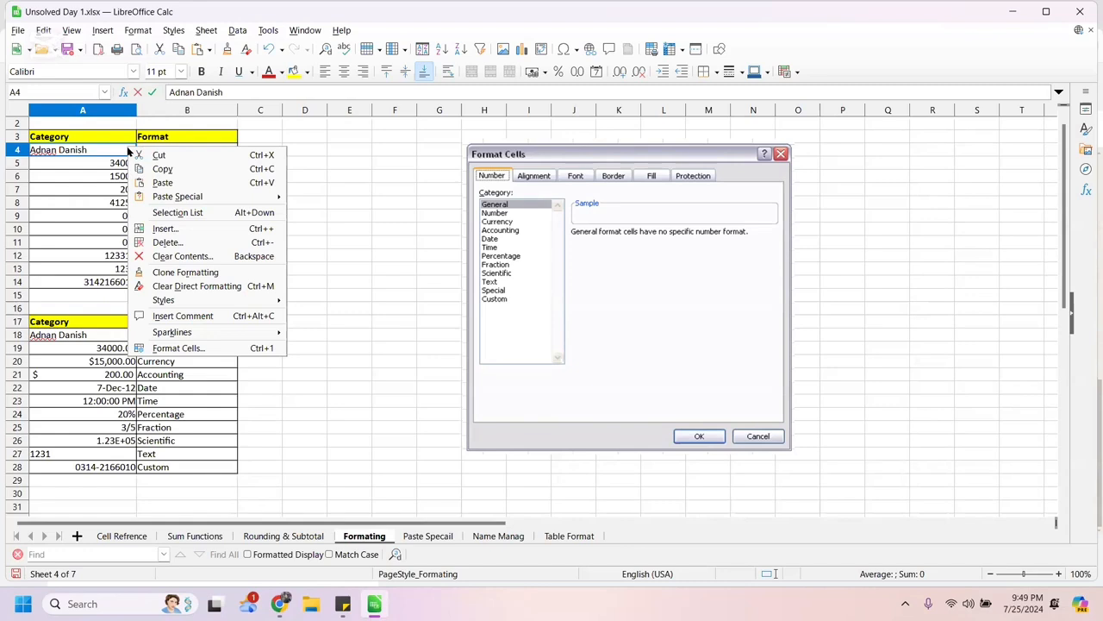
{"action": "left_click", "coordinate": [192, 349]}
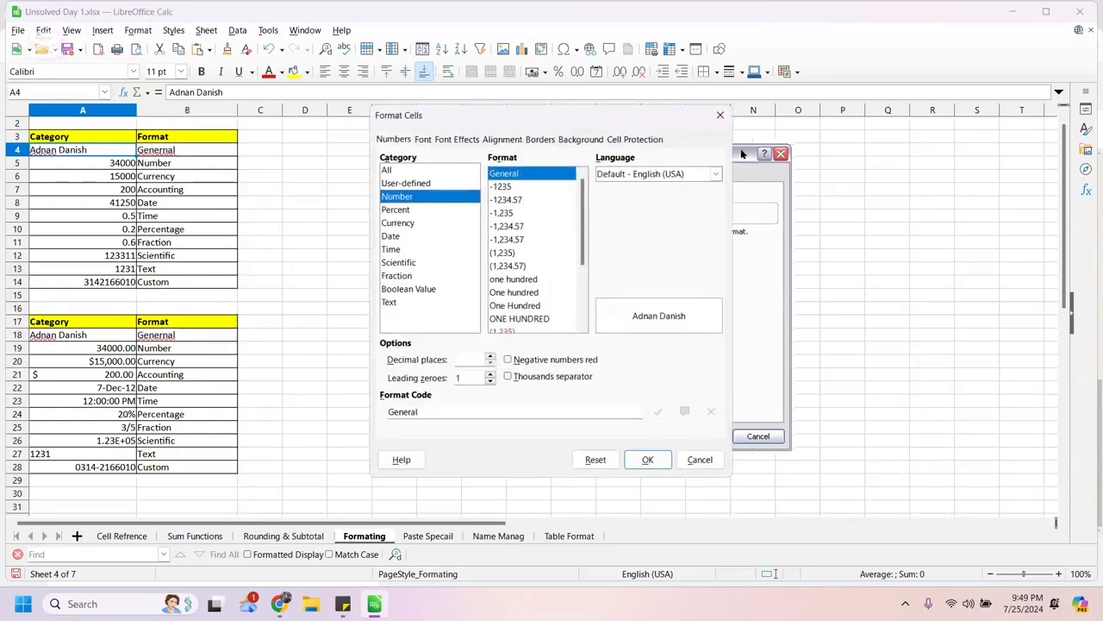
{"action": "left_click_drag", "start_coordinate": [640, 124], "coordinate": [455, 166]}
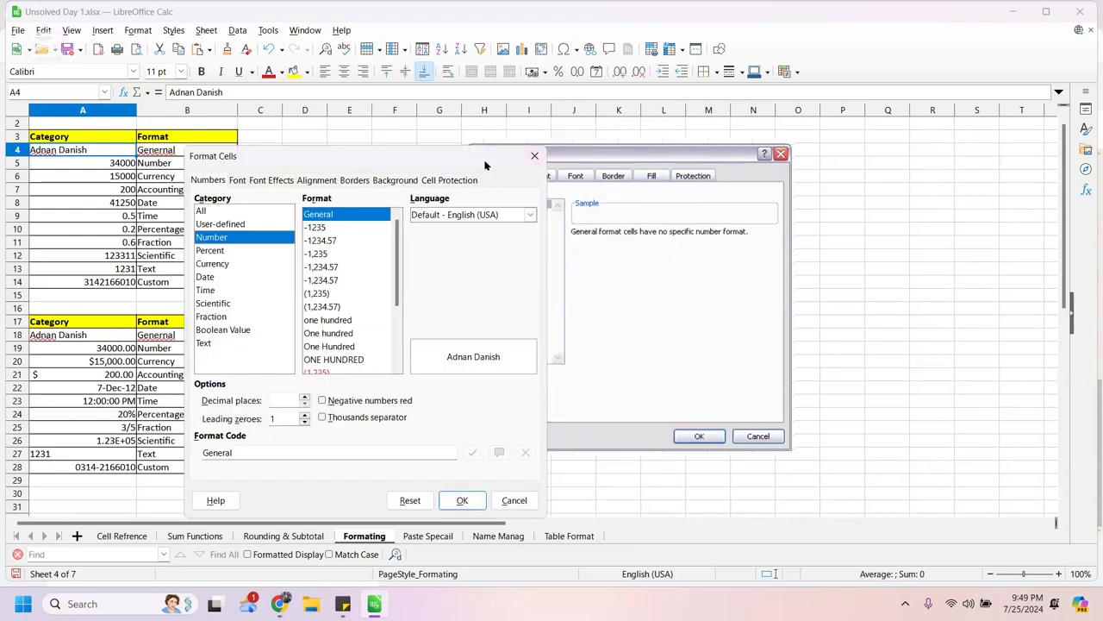
{"action": "left_click_drag", "start_coordinate": [486, 163], "coordinate": [354, 138]}
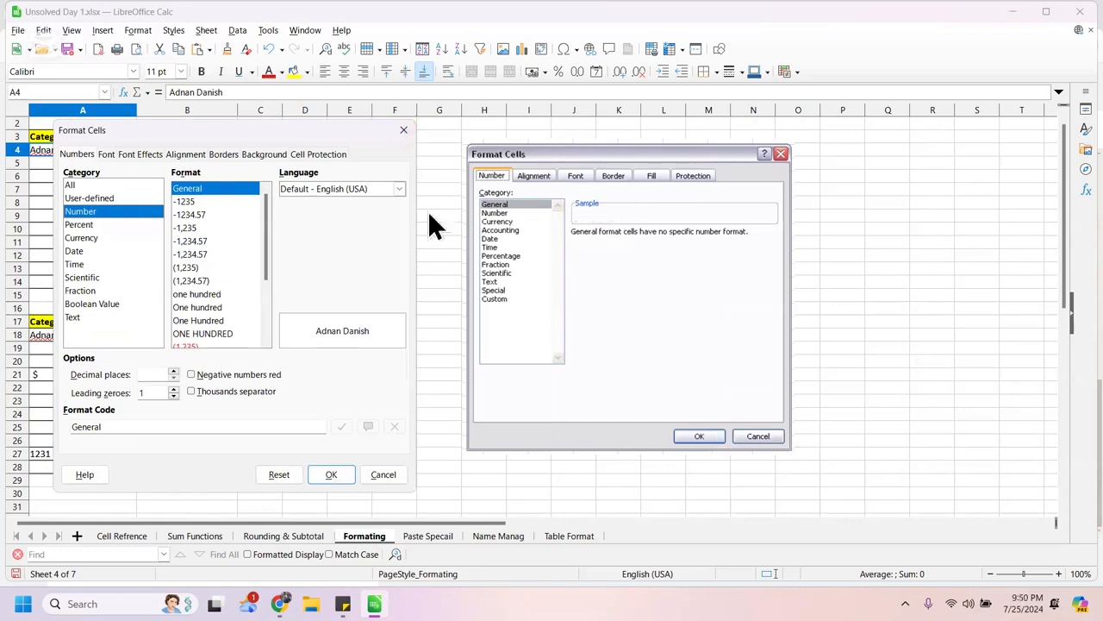
{"action": "left_click_drag", "start_coordinate": [243, 122], "coordinate": [482, 55]}
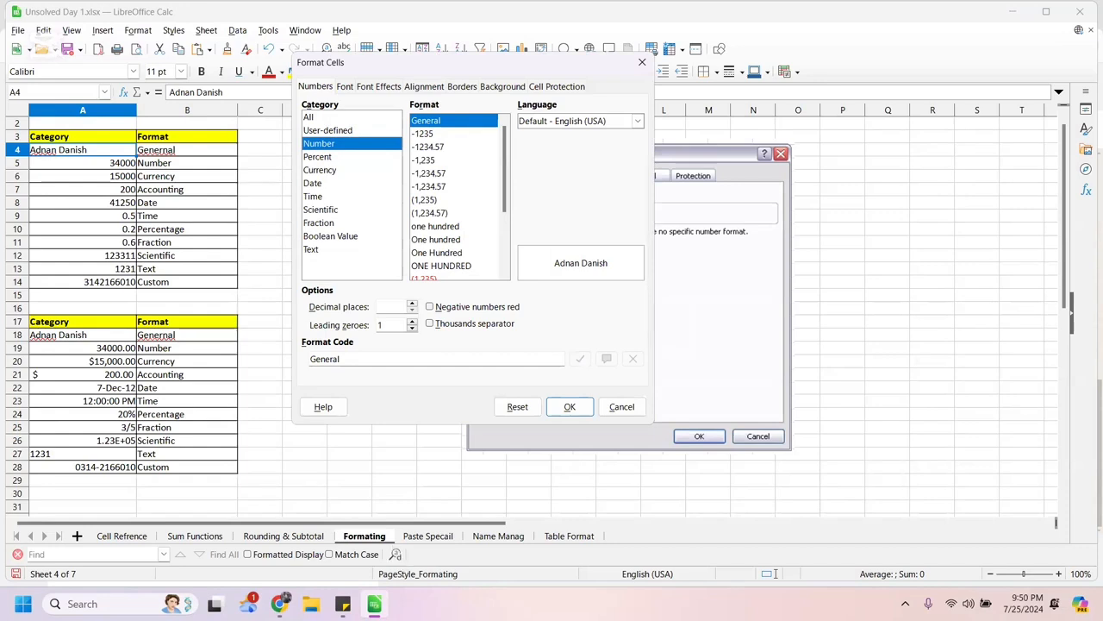
{"action": "mouse_move", "coordinate": [374, 603]}
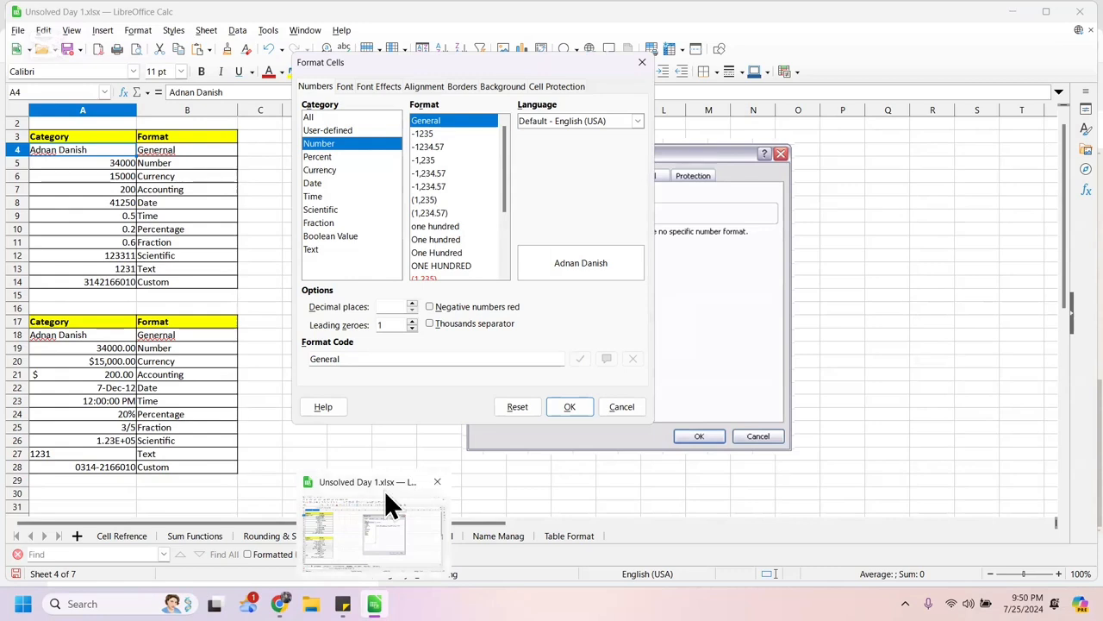
{"action": "left_click", "coordinate": [569, 407]}
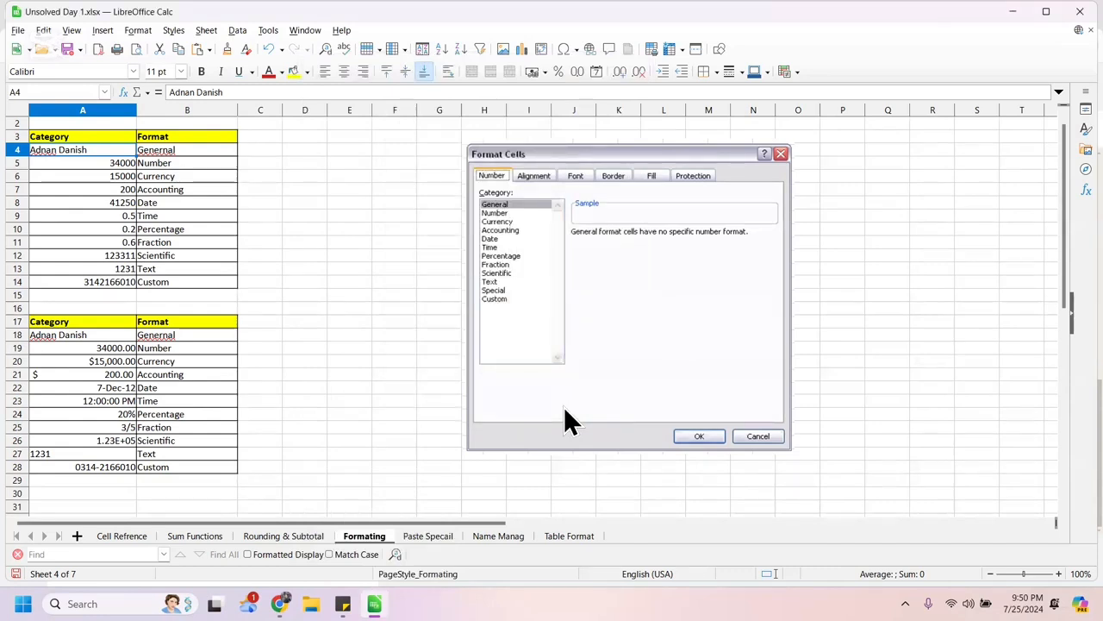
Look through the Number formats for cell A5 and accept the General format in the Number category.
{"action": "left_click", "coordinate": [106, 166]}
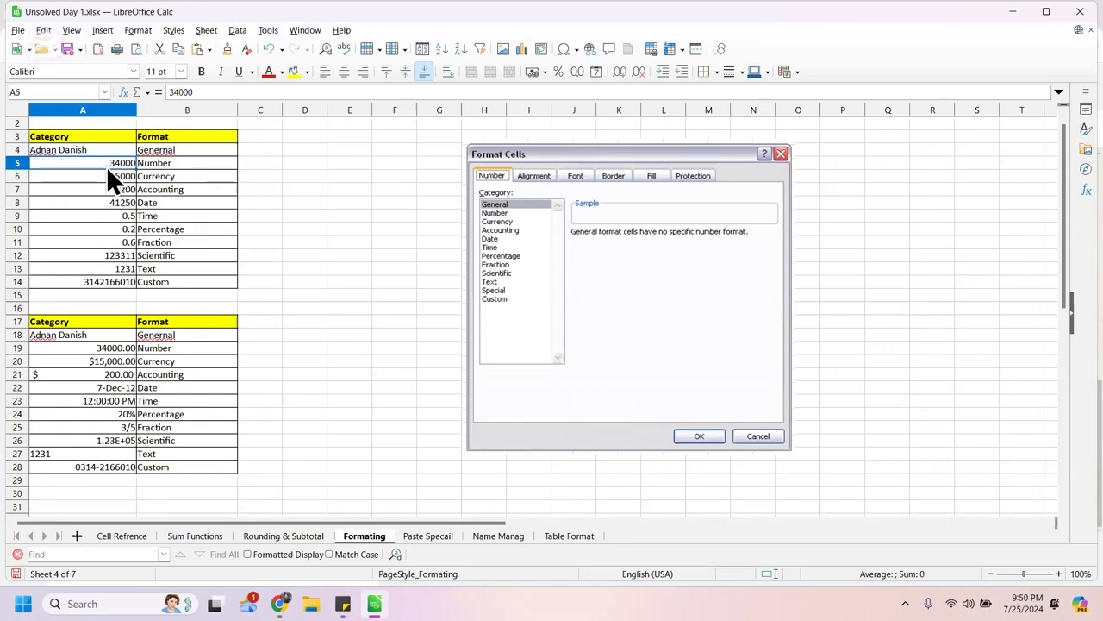
{"action": "right_click", "coordinate": [106, 166]}
{"action": "left_click", "coordinate": [222, 367]}
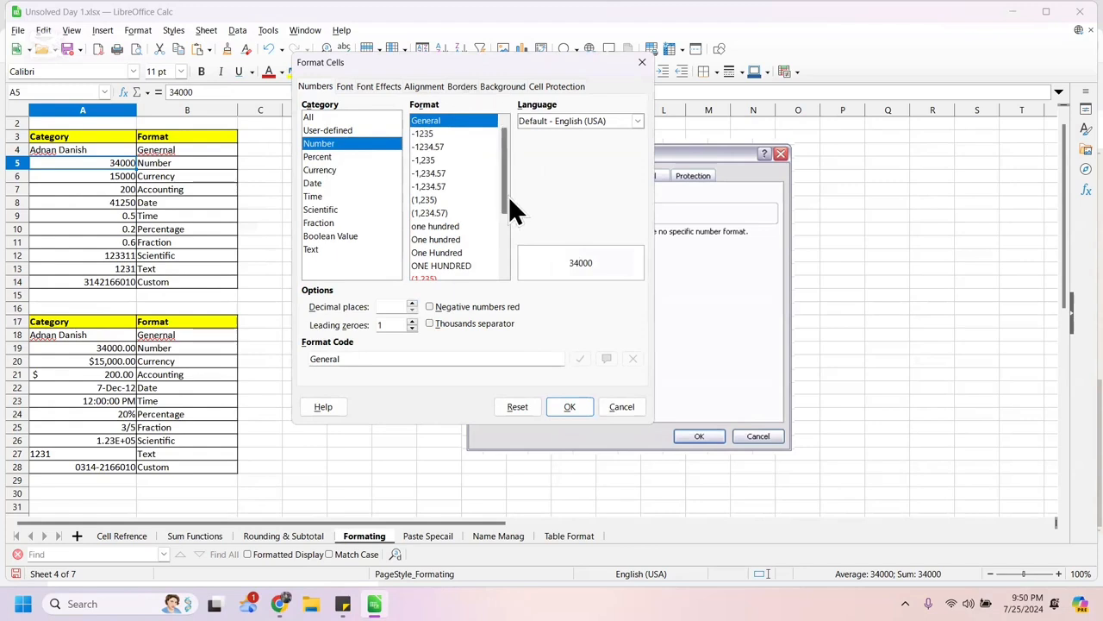
{"action": "left_click_drag", "start_coordinate": [505, 207], "coordinate": [517, 129]}
{"action": "left_click", "coordinate": [570, 408]}
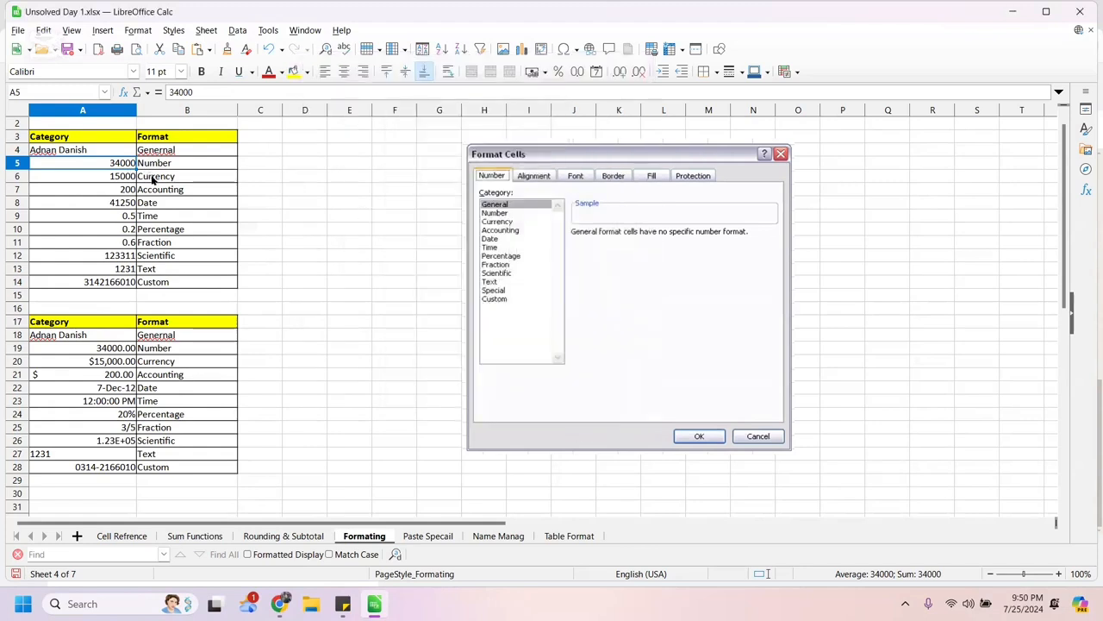
Format cell A6 as Currency in USD with the -$1,234 format and no decimal places.
{"action": "left_click", "coordinate": [149, 177]}
{"action": "left_click", "coordinate": [120, 178]}
{"action": "right_click", "coordinate": [121, 179]}
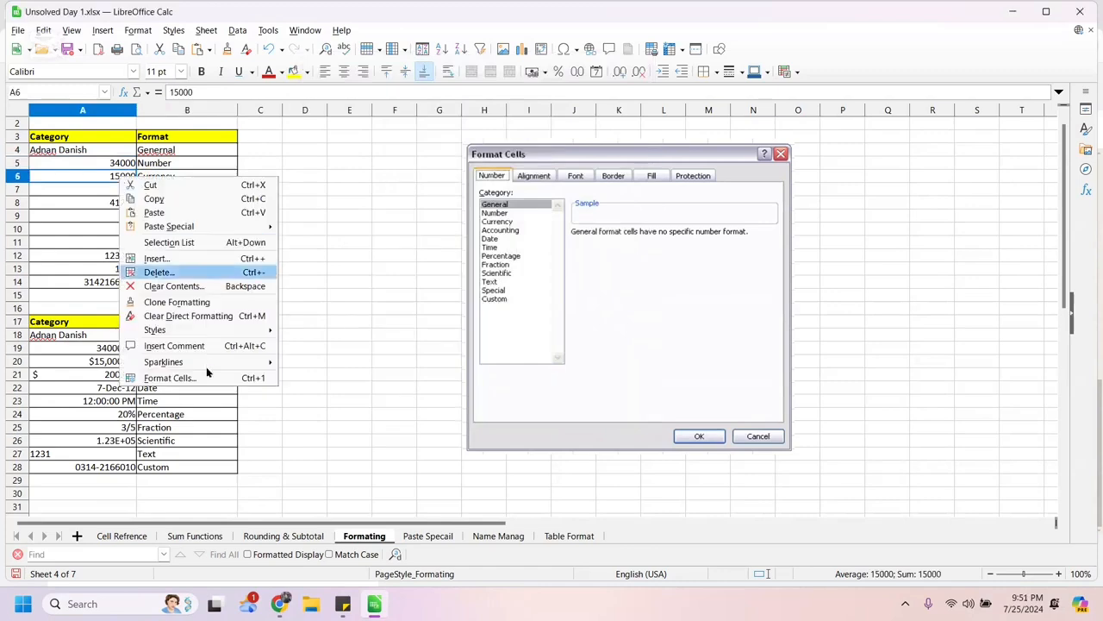
{"action": "left_click", "coordinate": [151, 377]}
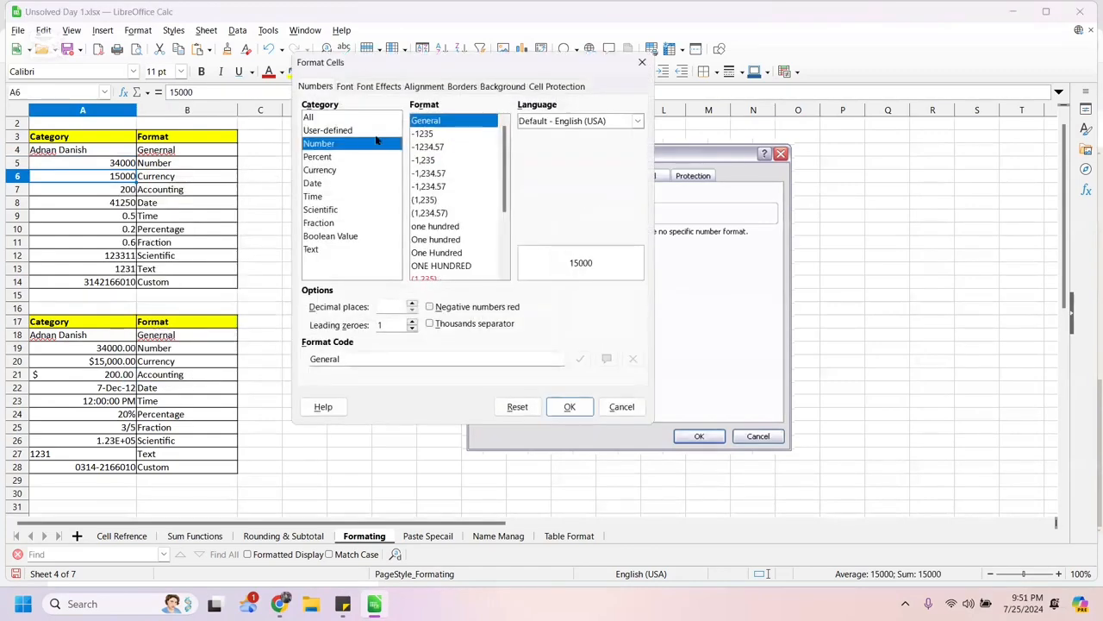
{"action": "left_click", "coordinate": [328, 172]}
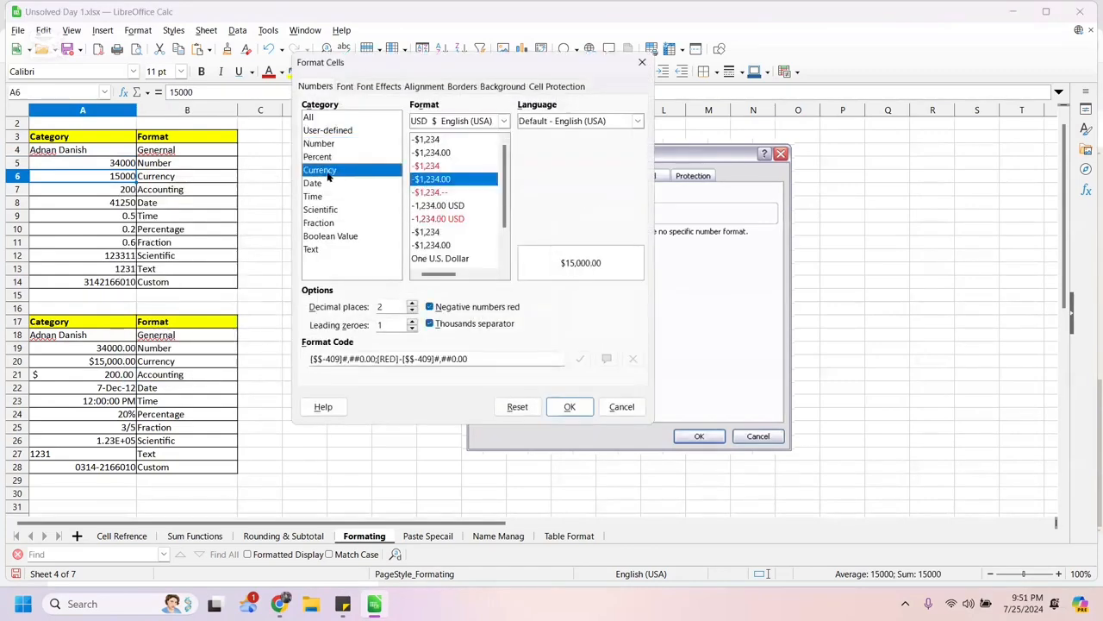
{"action": "left_click", "coordinate": [442, 139]}
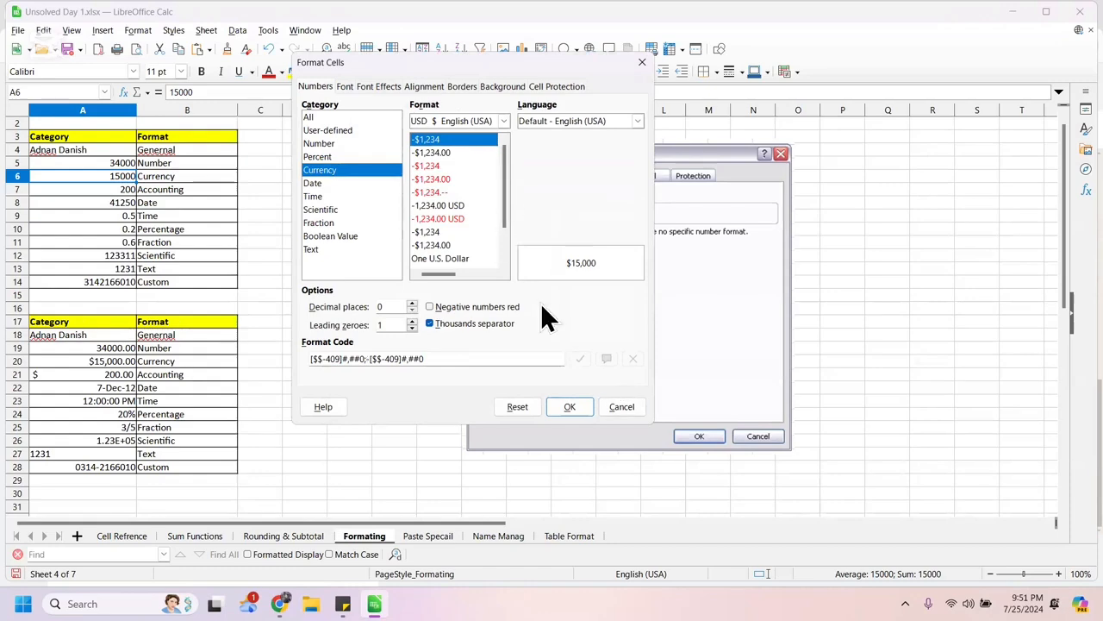
{"action": "left_click", "coordinate": [568, 406]}
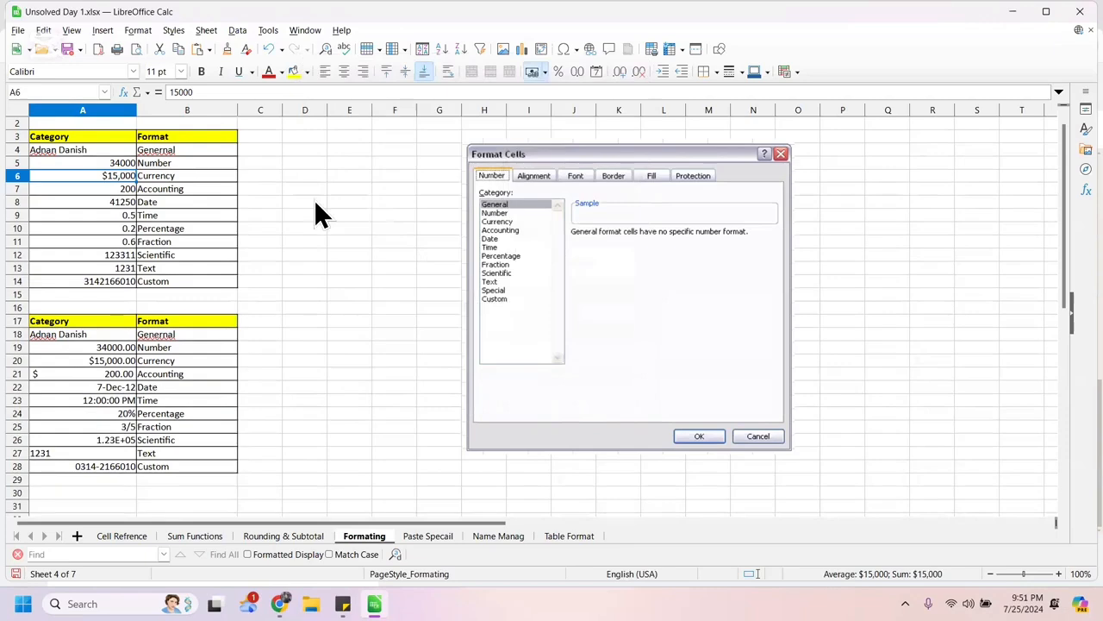
Format cell A7, the Accounting entry, as USD currency with the -$1,234 format without decimals.
{"action": "left_click", "coordinate": [126, 191]}
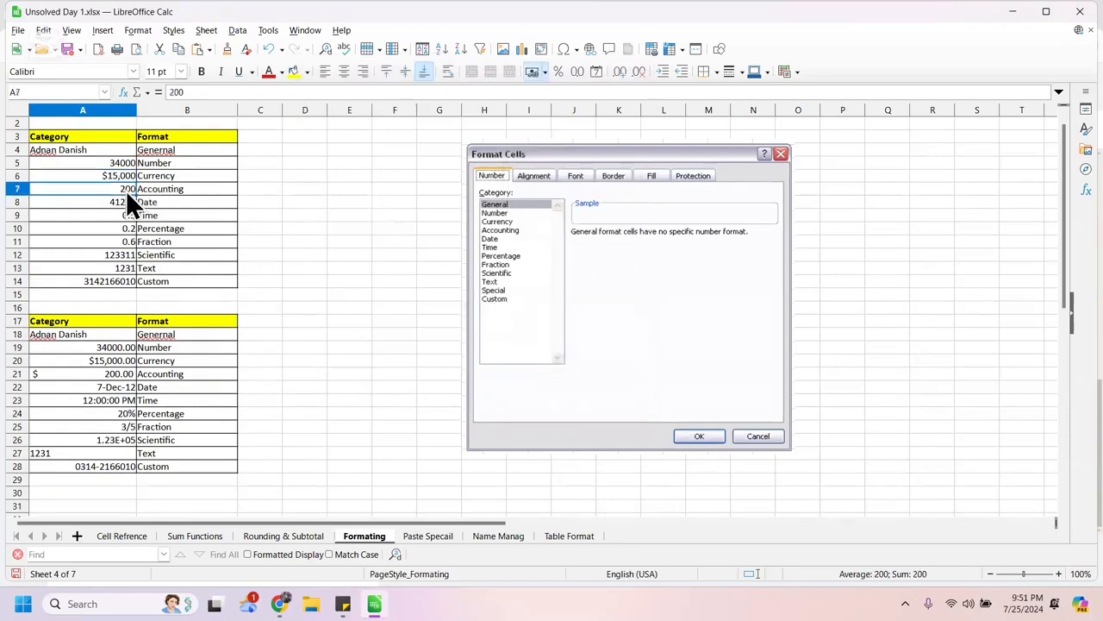
{"action": "right_click", "coordinate": [126, 191]}
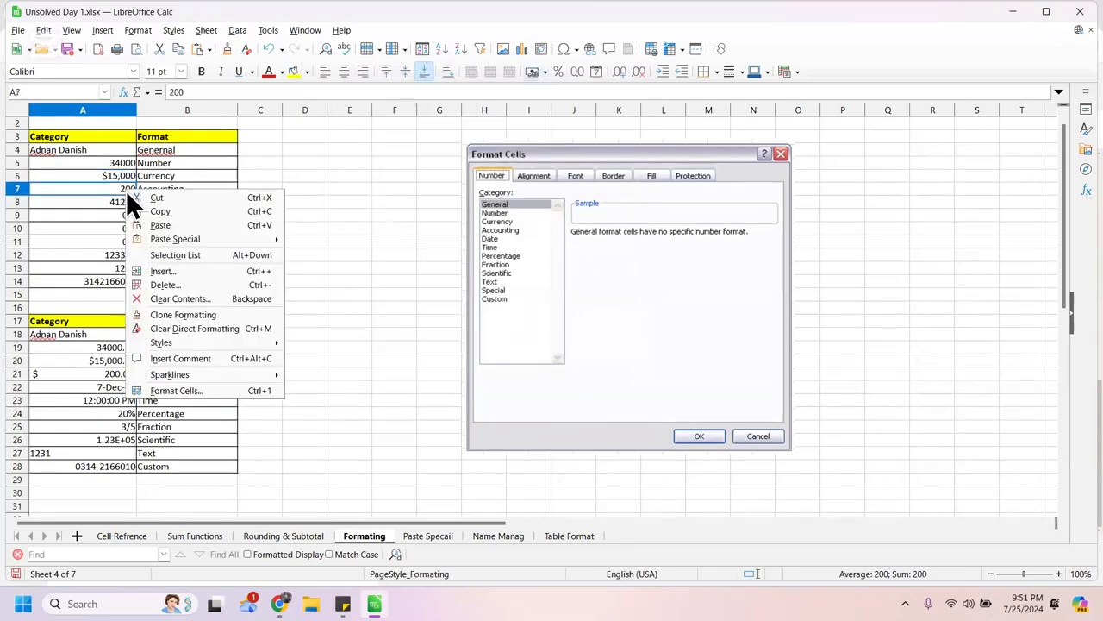
{"action": "left_click", "coordinate": [195, 390]}
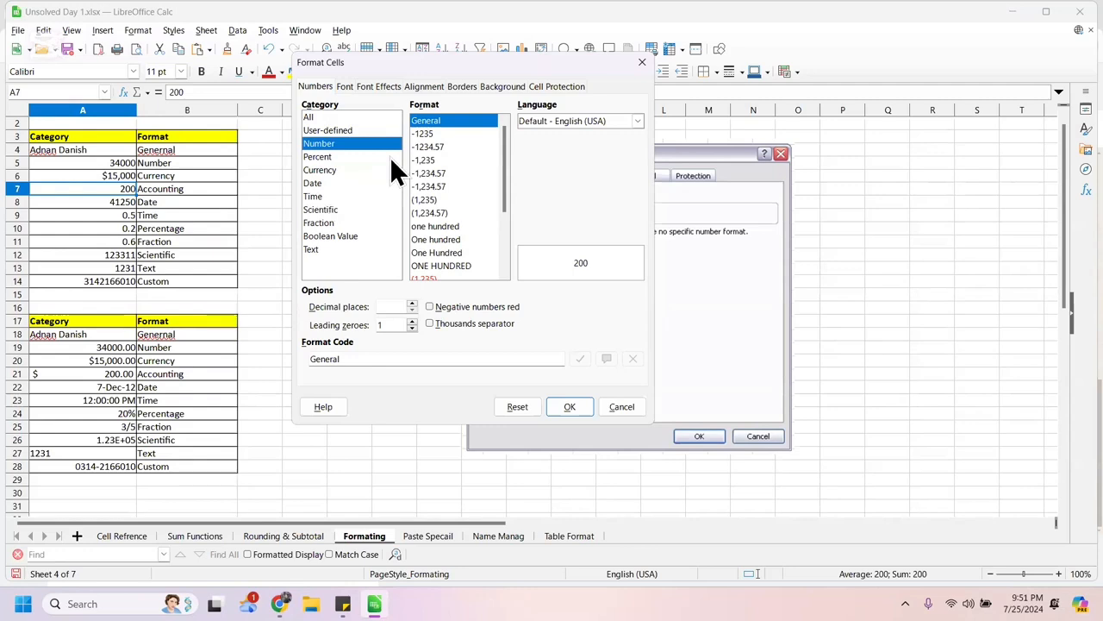
{"action": "left_click", "coordinate": [326, 170]}
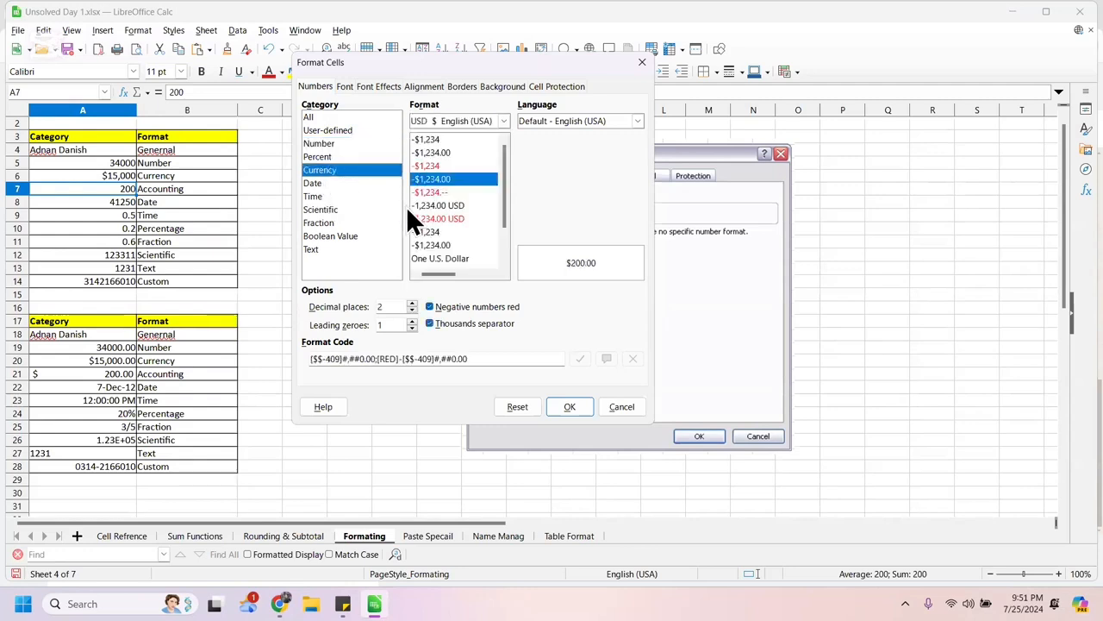
{"action": "left_click", "coordinate": [448, 139]}
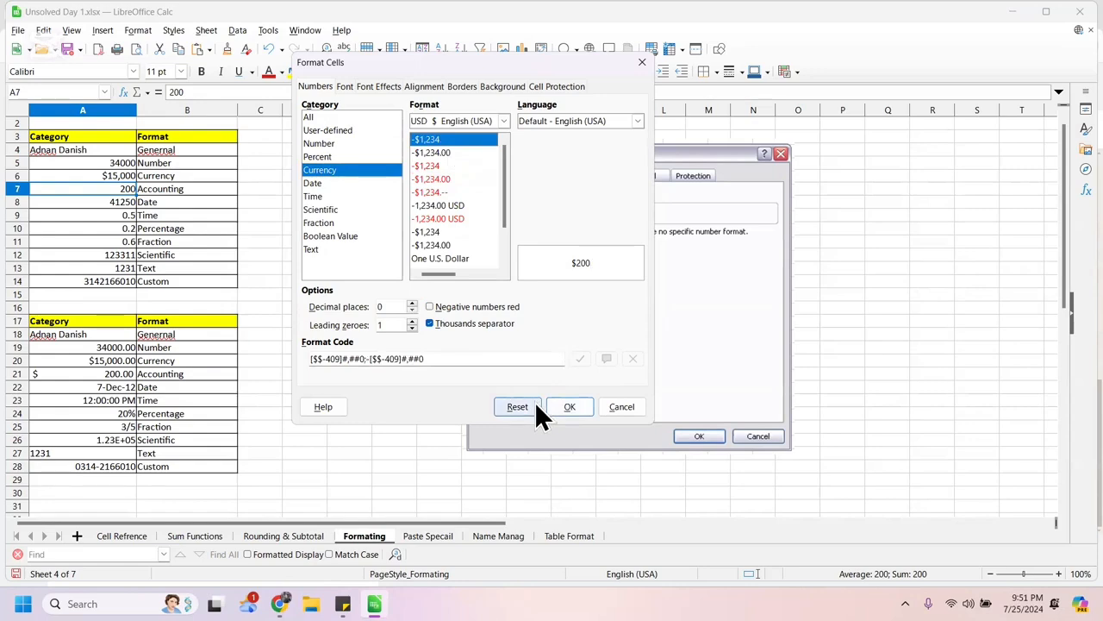
{"action": "left_click", "coordinate": [558, 407]}
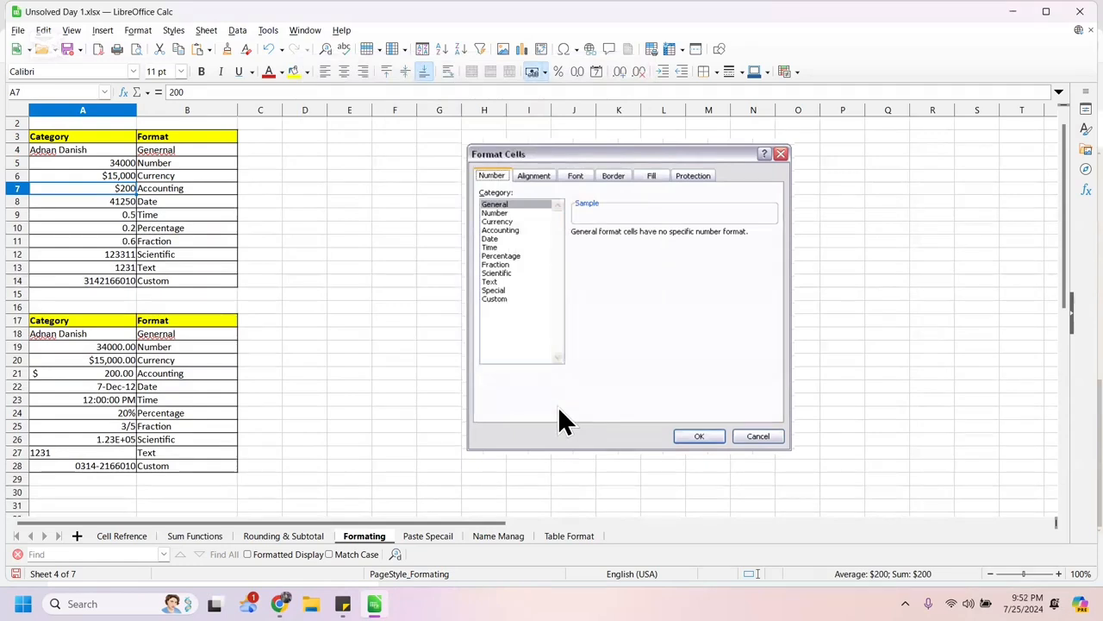
Change cell A7 to the accounting-style -$1,234.00 currency format, format code [$$-409]* #,##0.00, with two decimals.
{"action": "right_click", "coordinate": [108, 186]}
{"action": "left_click", "coordinate": [197, 385]}
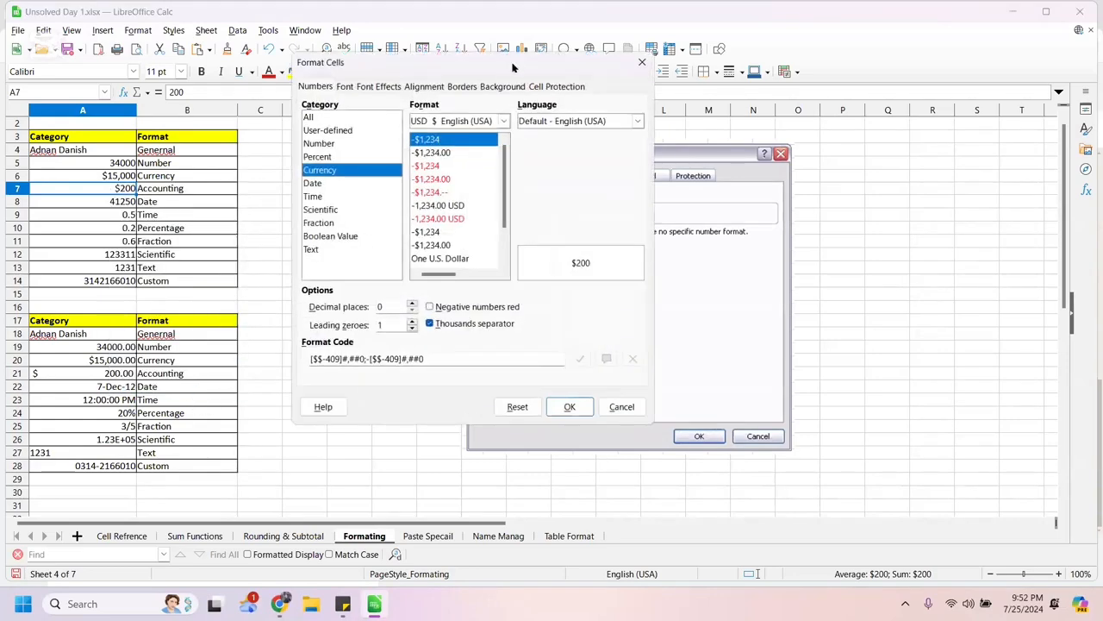
{"action": "scroll", "coordinate": [498, 258], "scroll_direction": "down", "scroll_amount": 1}
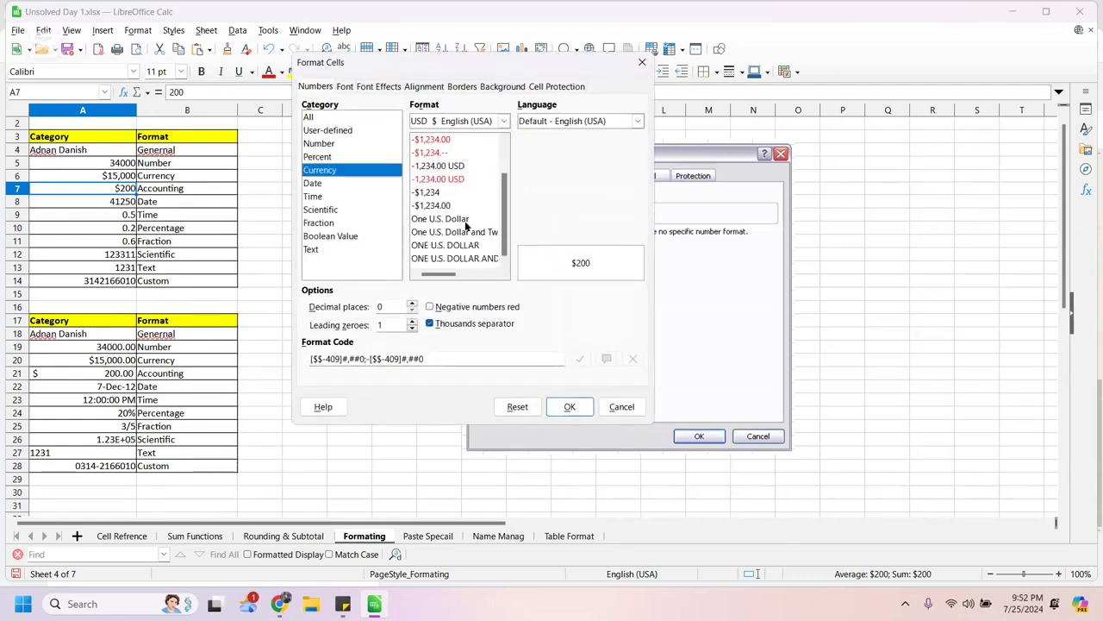
{"action": "left_click", "coordinate": [443, 207]}
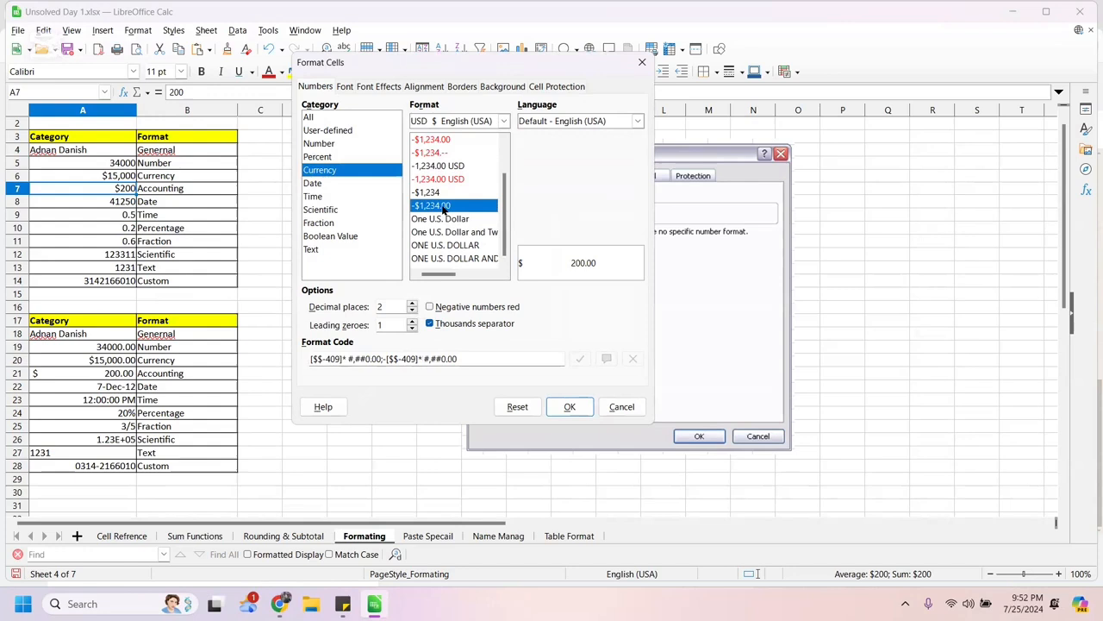
{"action": "left_click", "coordinate": [570, 407]}
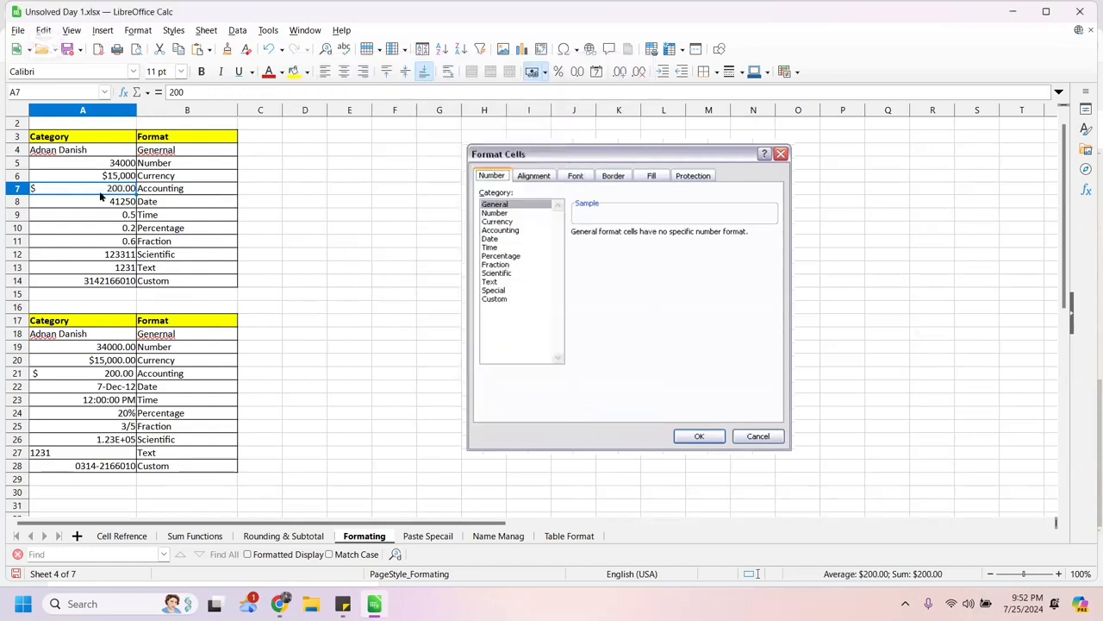
Change the currency format of cell A7 to -1,234.00 USD with two decimal places.
{"action": "left_click", "coordinate": [73, 201]}
{"action": "left_click", "coordinate": [50, 190]}
{"action": "right_click", "coordinate": [106, 191]}
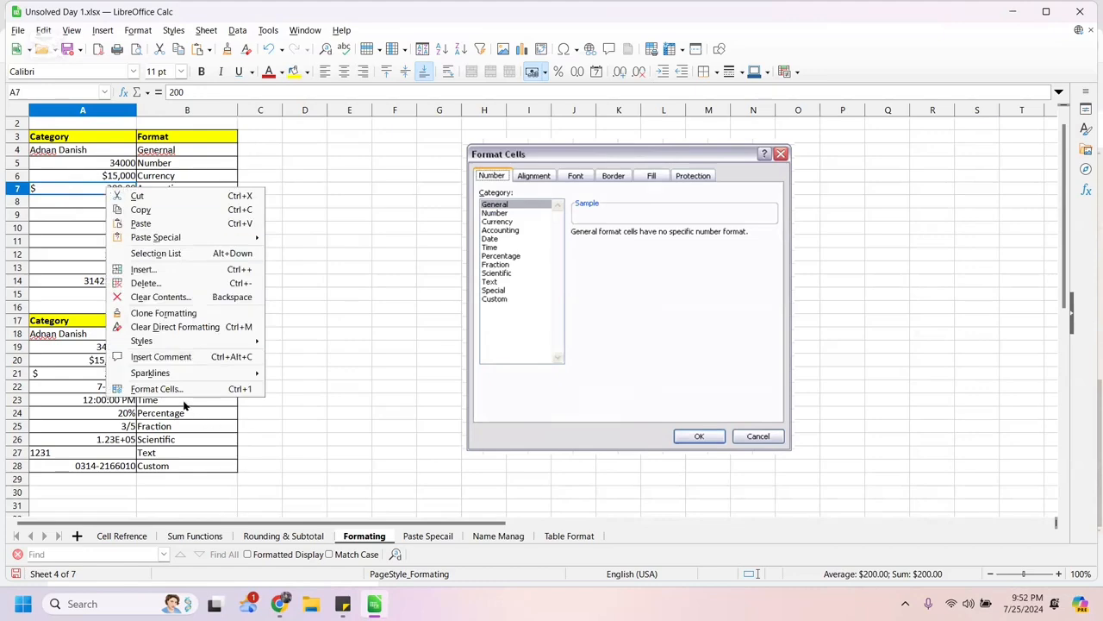
{"action": "left_click", "coordinate": [158, 388]}
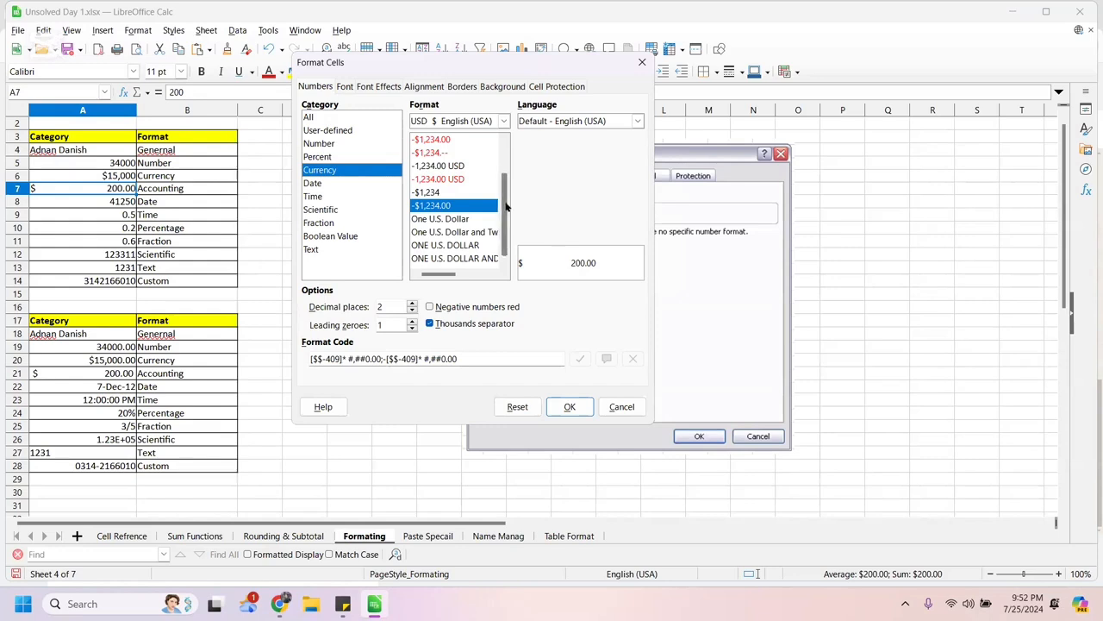
{"action": "left_click", "coordinate": [465, 166]}
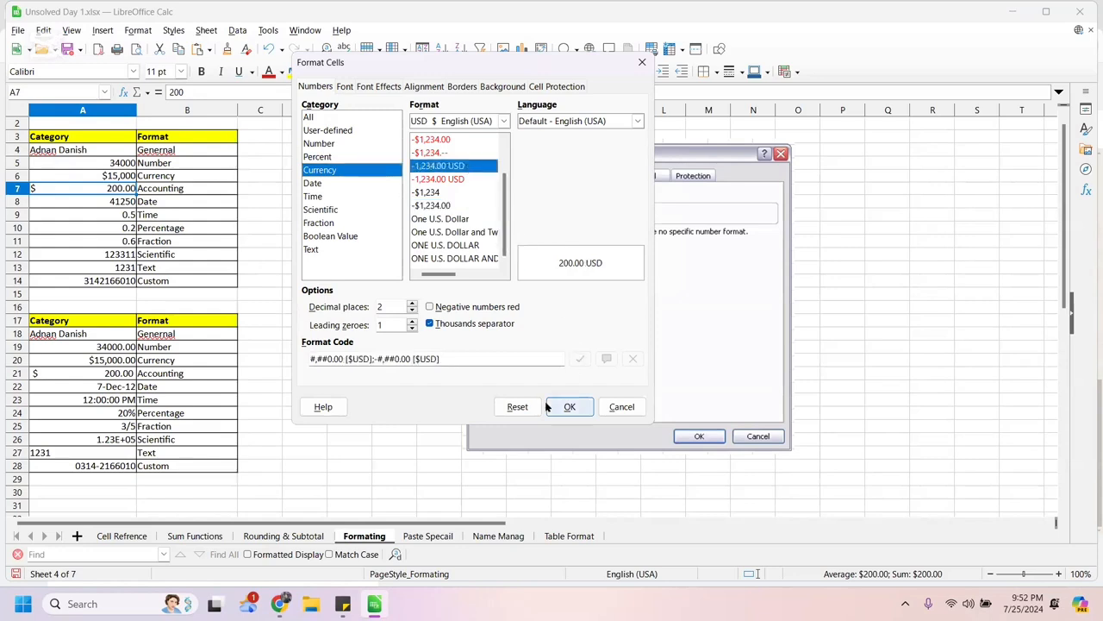
{"action": "left_click", "coordinate": [583, 406]}
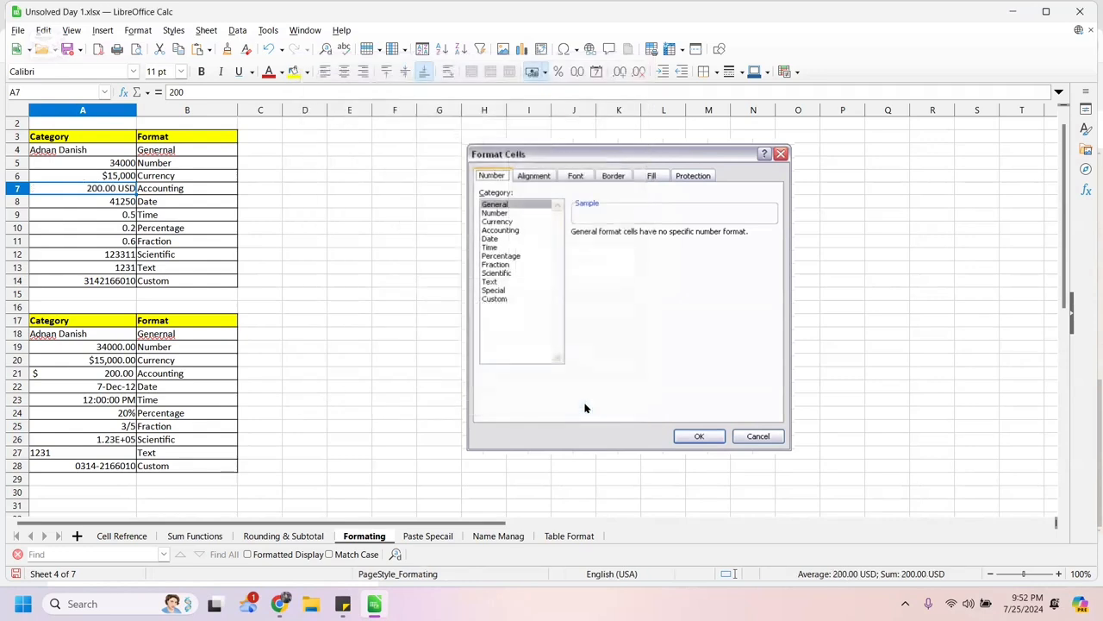
Format cell A8 as a Date using the 12/31/99 format, code MM/DD/YY.
{"action": "left_click", "coordinate": [114, 201]}
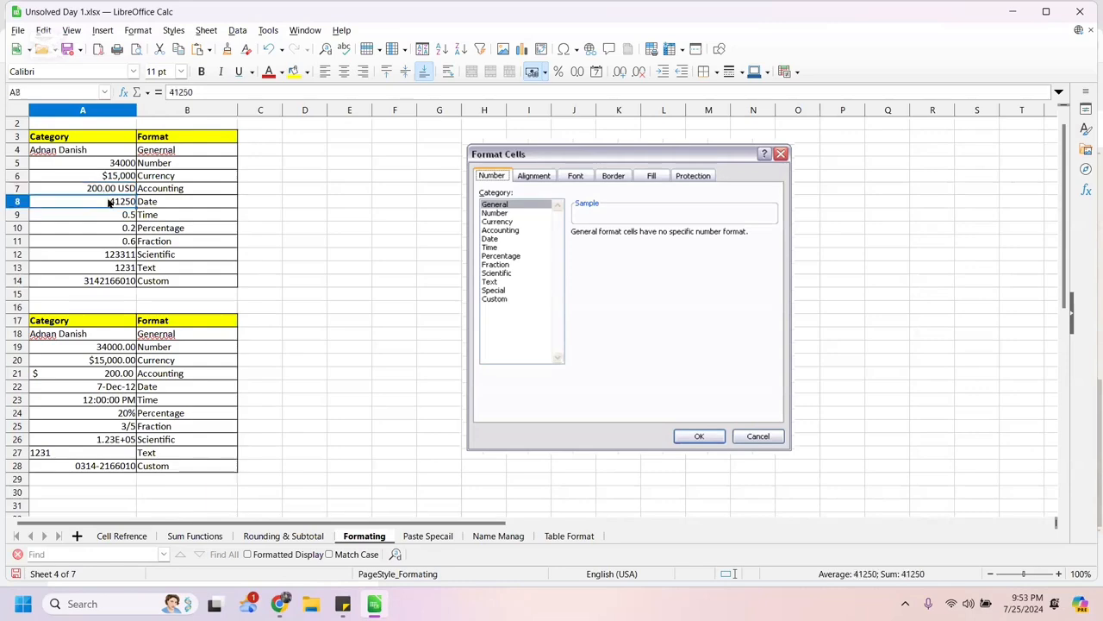
{"action": "right_click", "coordinate": [118, 201]}
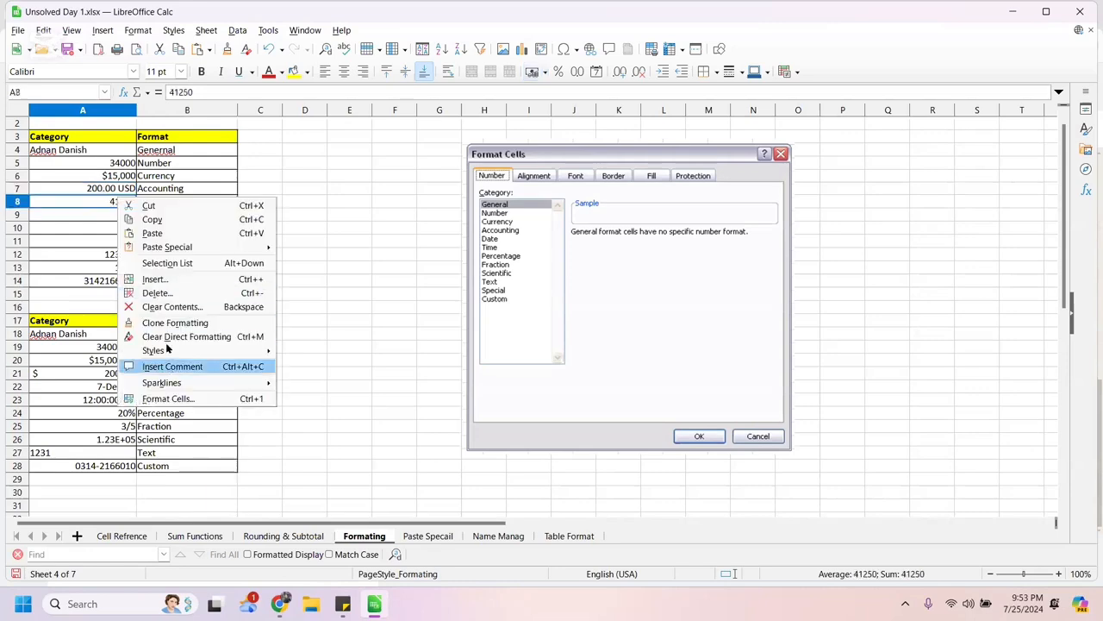
{"action": "left_click", "coordinate": [169, 398]}
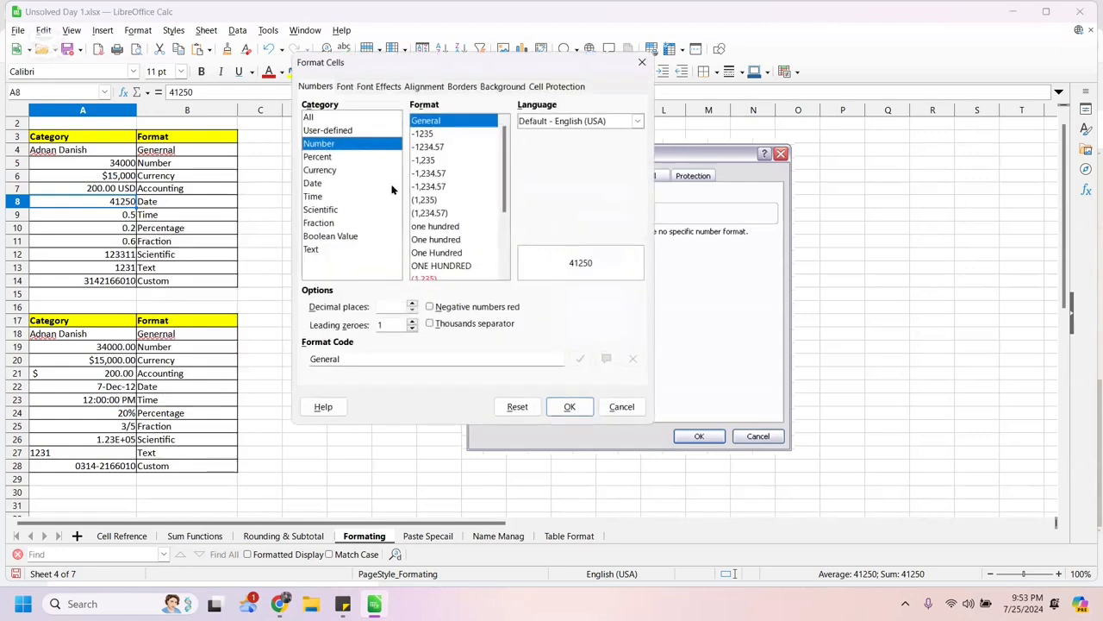
{"action": "left_click", "coordinate": [344, 183]}
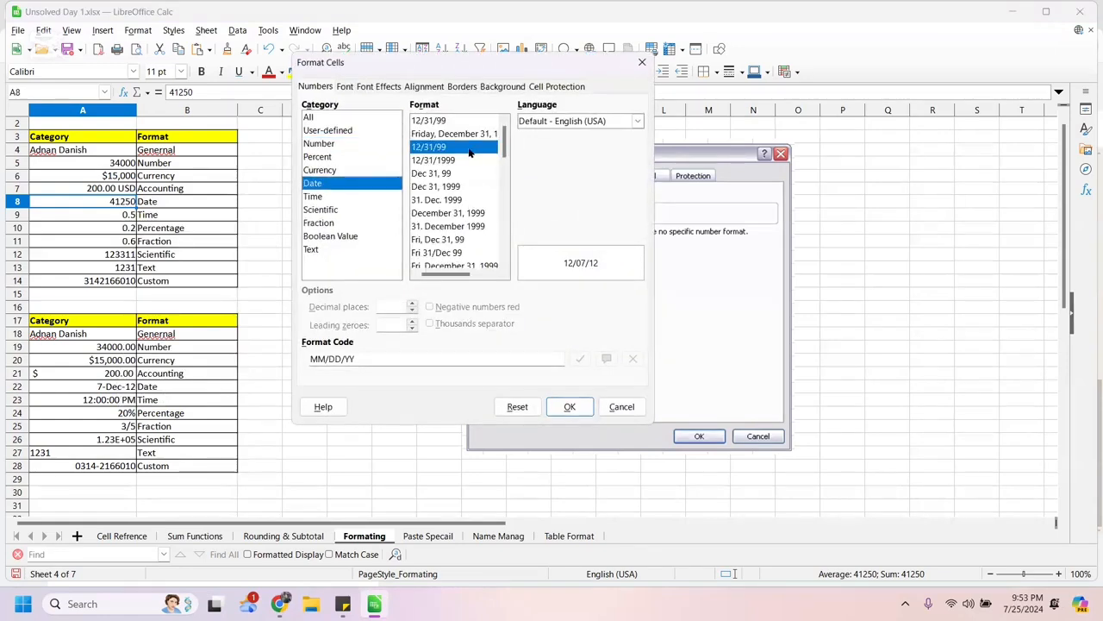
{"action": "double_click", "coordinate": [471, 149]}
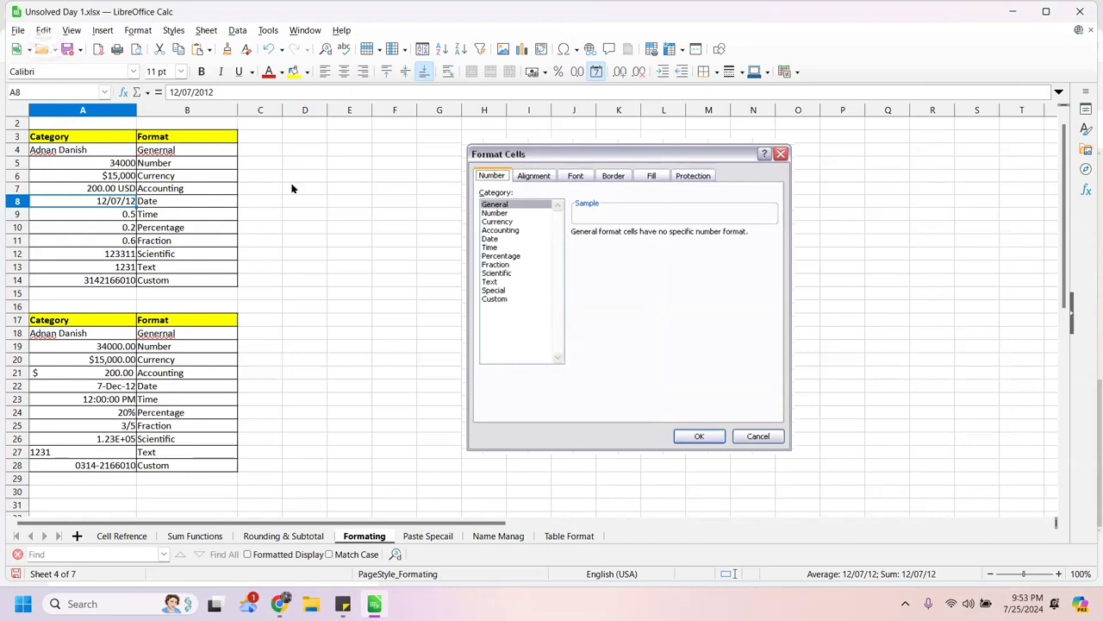
Try inserting the current date into cell A9, the Time entry, and undo the insertion.
{"action": "left_click", "coordinate": [110, 213]}
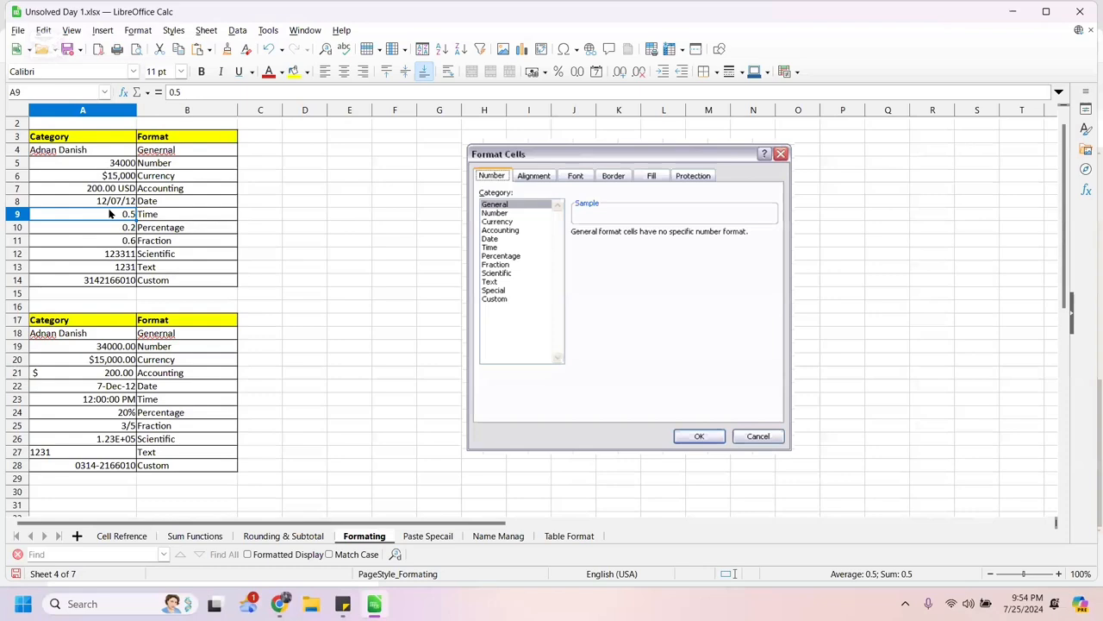
{"action": "key", "text": "ctrl+semicolon"}
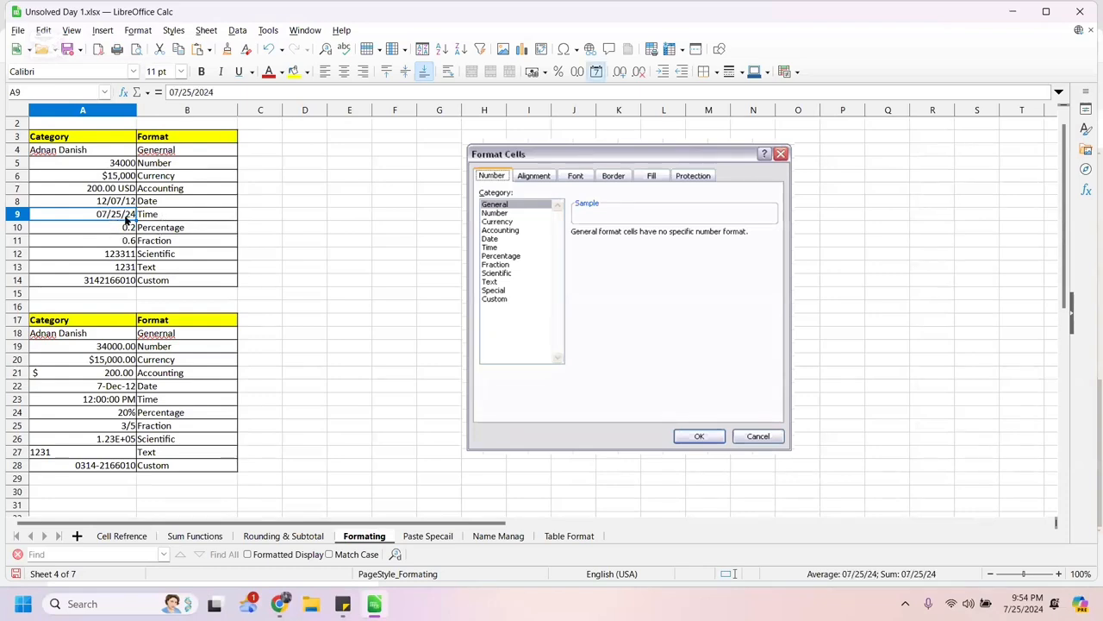
{"action": "key", "text": "ctrl+z"}
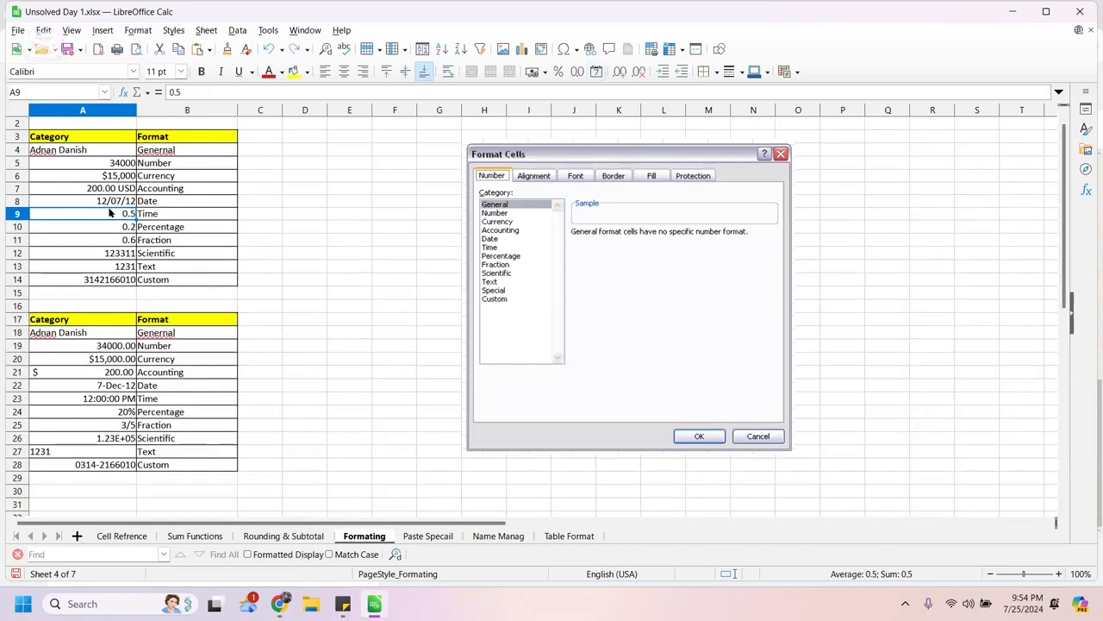
Try inserting the current date into cell A8, the Date entry, and restore its original date.
{"action": "left_click", "coordinate": [105, 201]}
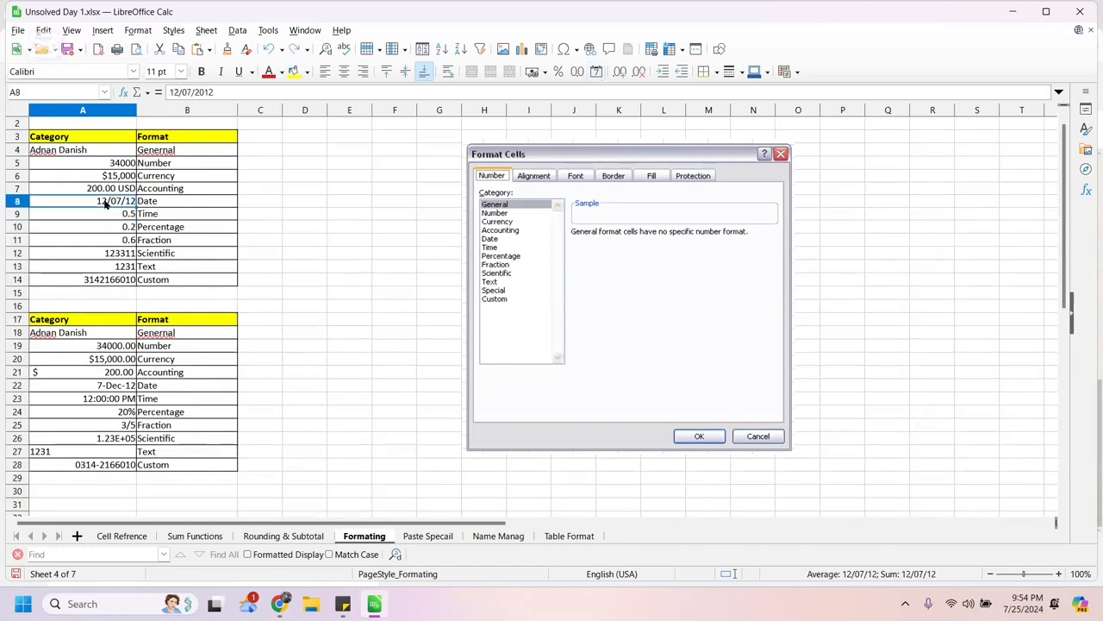
{"action": "key", "text": "ctrl+semicolon"}
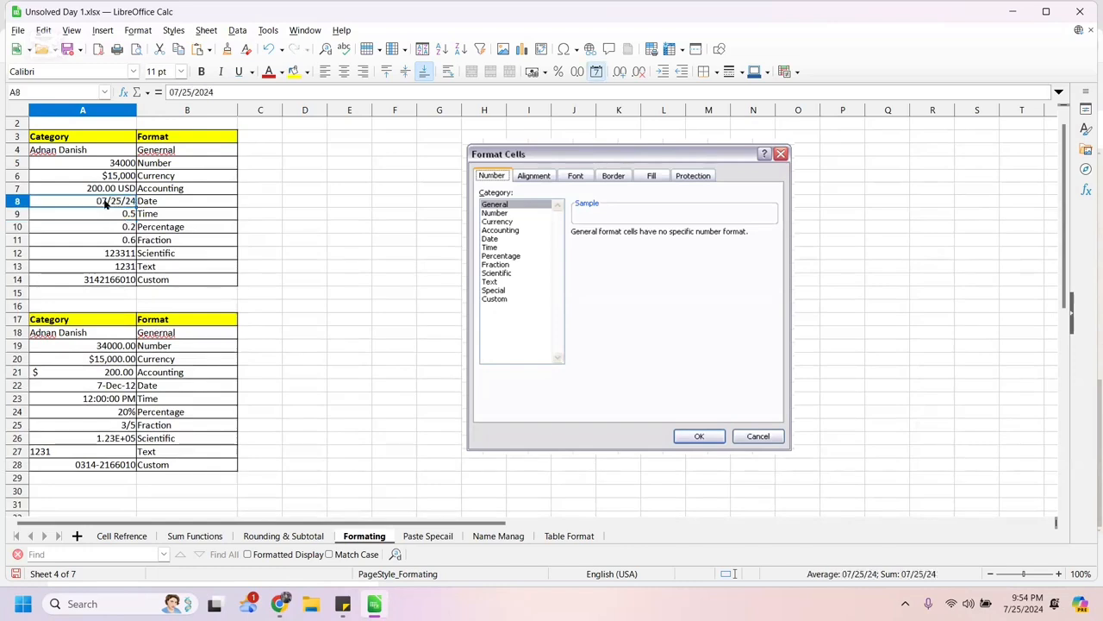
{"action": "key", "text": "ctrl+z"}
{"action": "key", "text": "ctrl+y"}
{"action": "key", "text": "ctrl+z"}
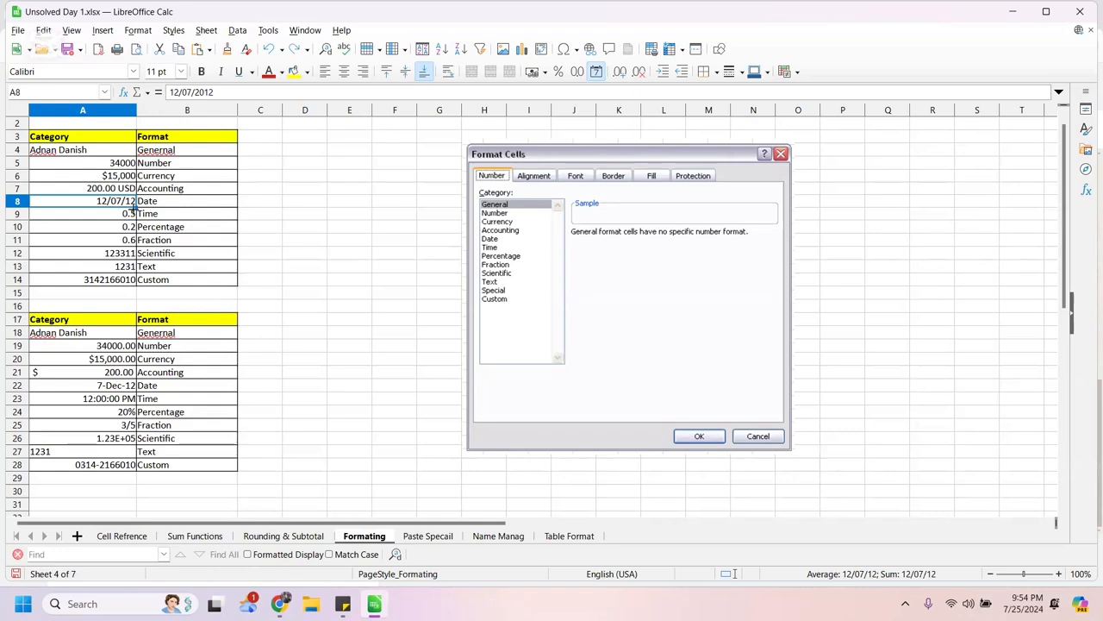
Insert the current date into empty cell F7 as a trial and delete it again.
{"action": "left_click", "coordinate": [378, 192]}
{"action": "key", "text": "ctrl+semicolon"}
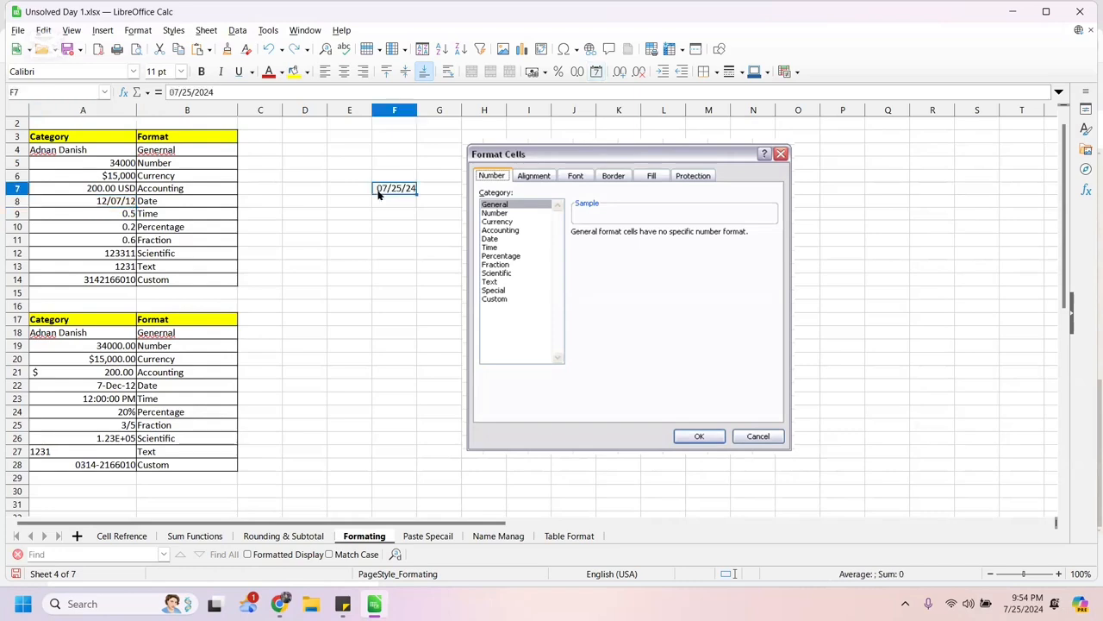
{"action": "key", "text": "Delete"}
{"action": "left_click", "coordinate": [405, 219]}
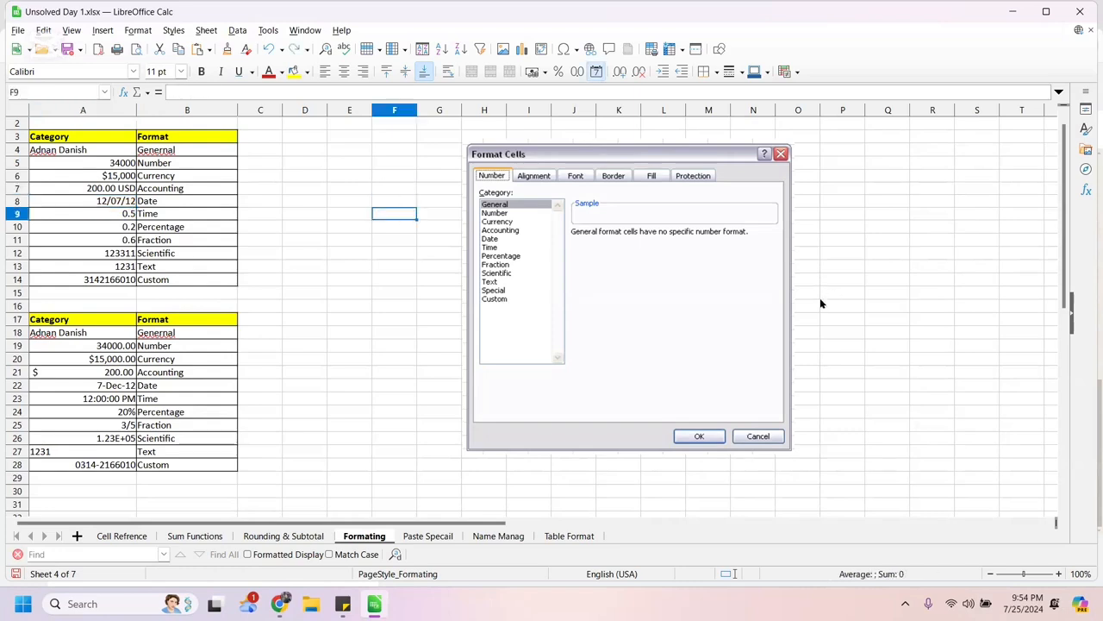
Insert the current date into empty cell O15 as a trial, delete it and return to cell A8.
{"action": "left_click", "coordinate": [819, 296]}
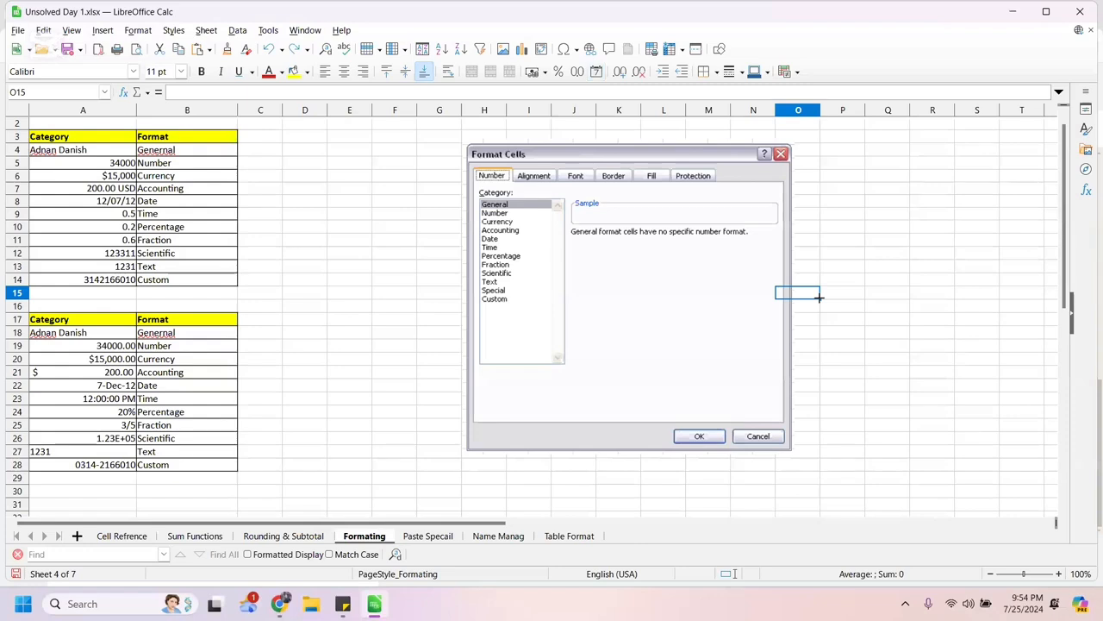
{"action": "key", "text": "ctrl+semicolon"}
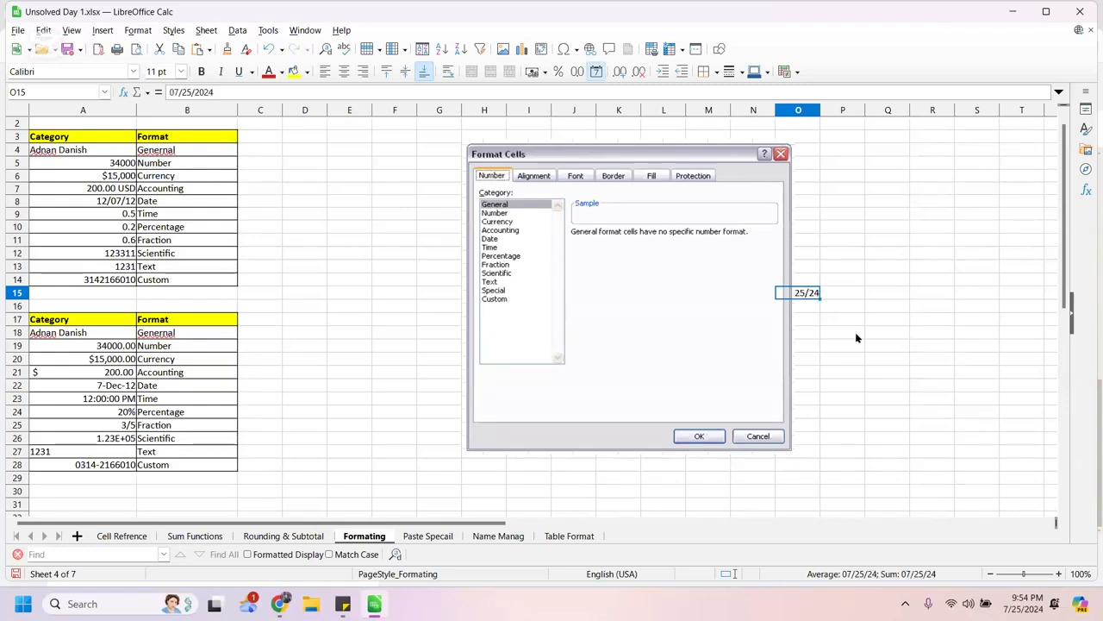
{"action": "key", "text": "Delete"}
{"action": "left_click", "coordinate": [130, 204]}
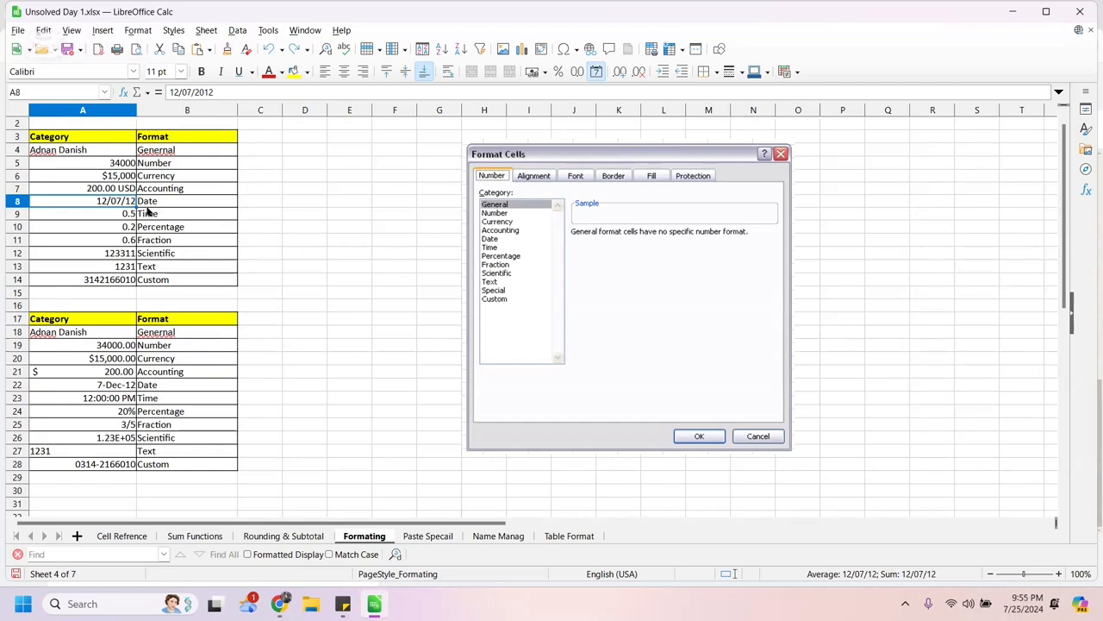
{"action": "scroll", "coordinate": [148, 209], "scroll_direction": "right", "scroll_amount": 5}
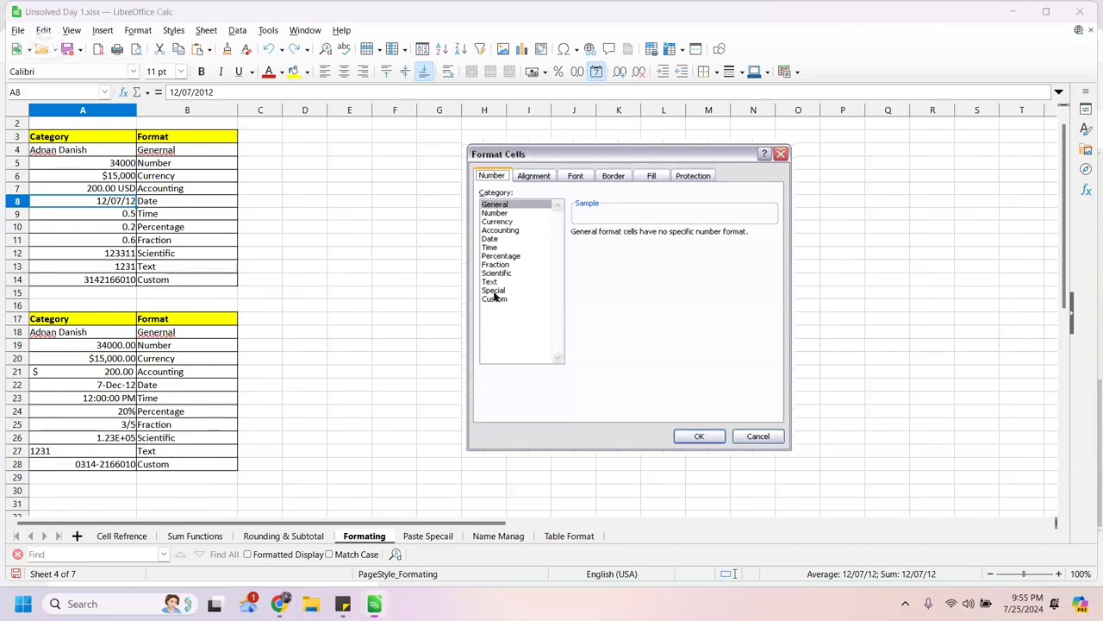
Format cell A9, the Time entry, as Time using the 1:37 PM format, code H:MM AM/PM.
{"action": "left_click", "coordinate": [116, 212]}
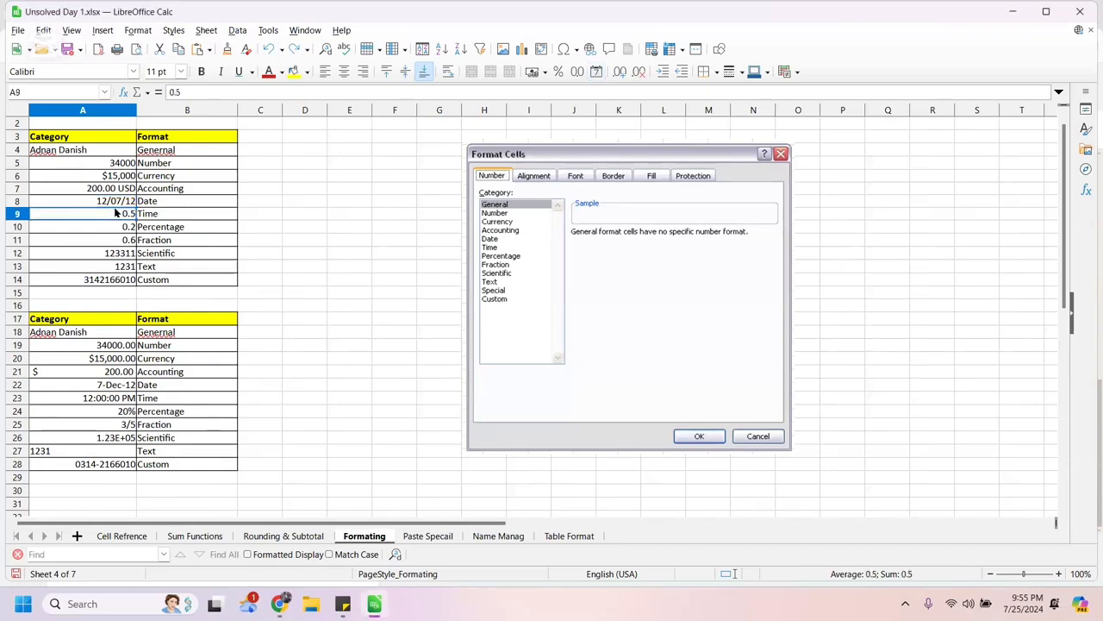
{"action": "right_click", "coordinate": [115, 212]}
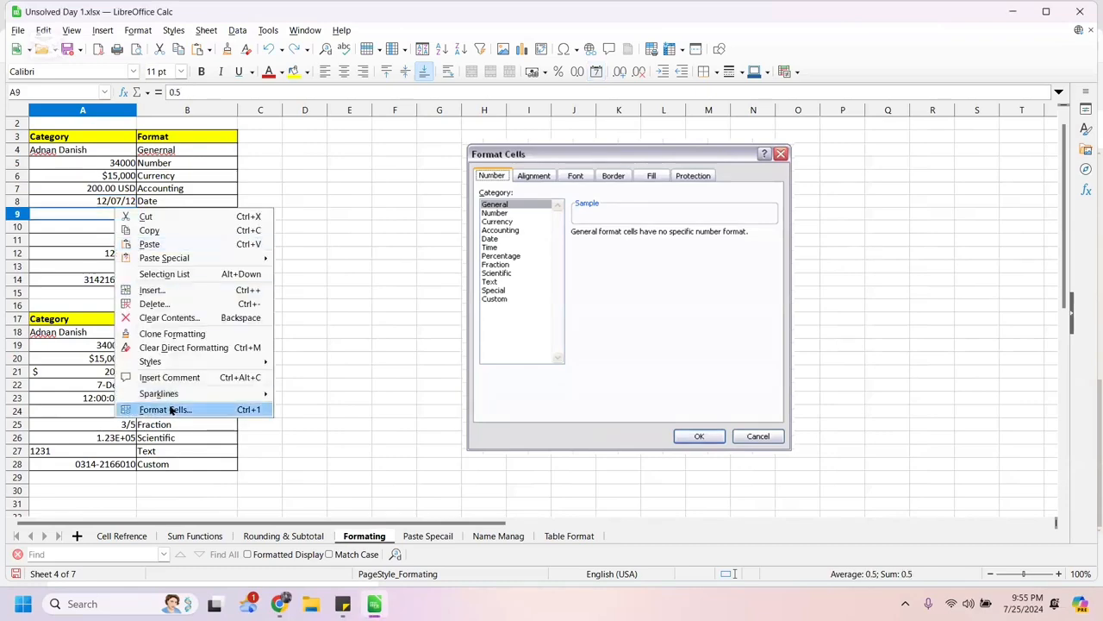
{"action": "left_click", "coordinate": [434, 341]}
{"action": "left_click", "coordinate": [312, 197]}
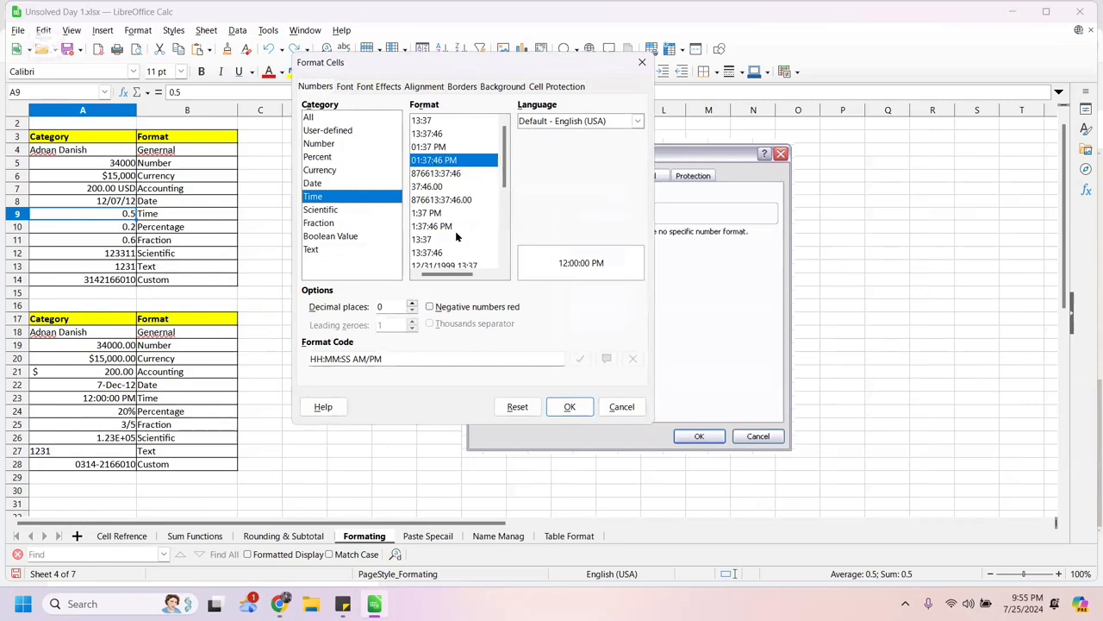
{"action": "left_click", "coordinate": [440, 214]}
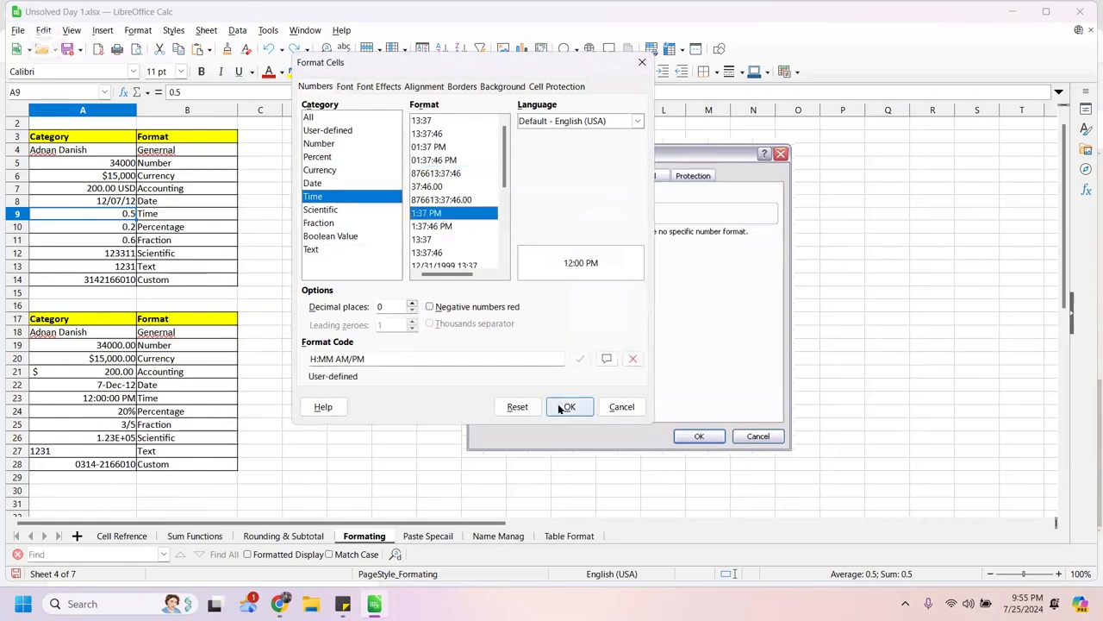
{"action": "left_click", "coordinate": [567, 406]}
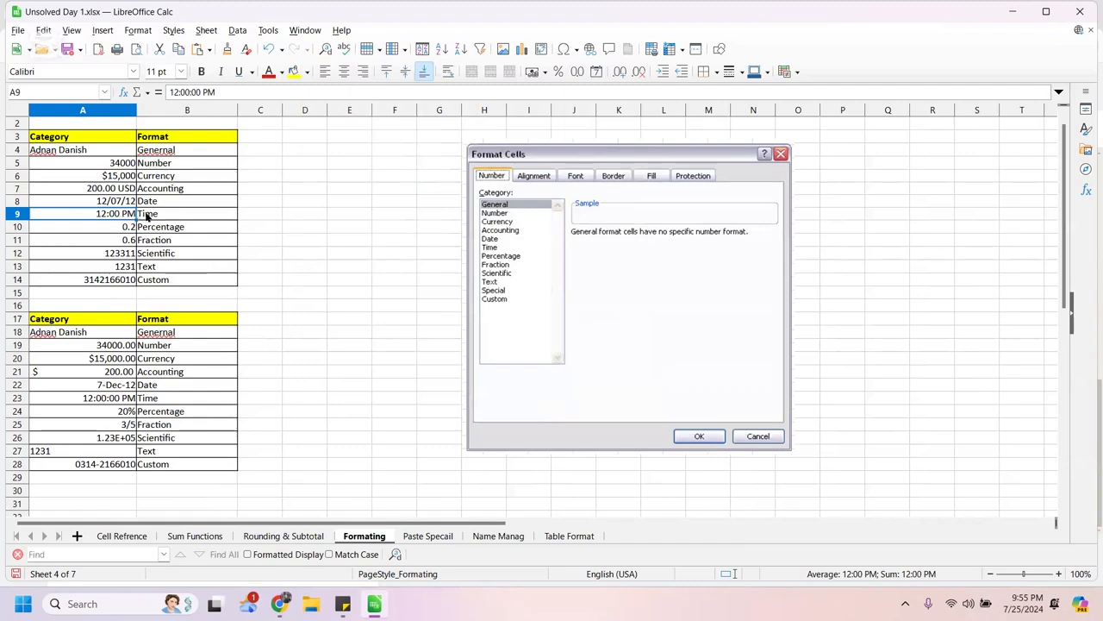
Undo the Time format of cell A9 and the Date format of cell A8, and redo both.
{"action": "key", "text": "ctrl+z"}
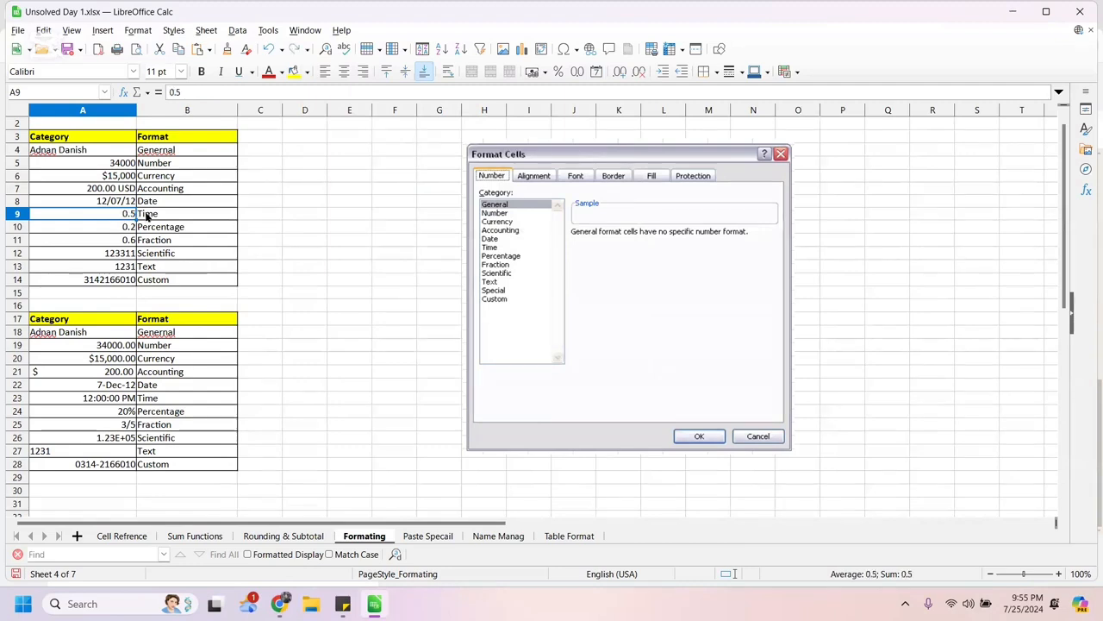
{"action": "left_click", "coordinate": [151, 215]}
{"action": "left_click", "coordinate": [129, 216]}
{"action": "key", "text": "ctrl+z"}
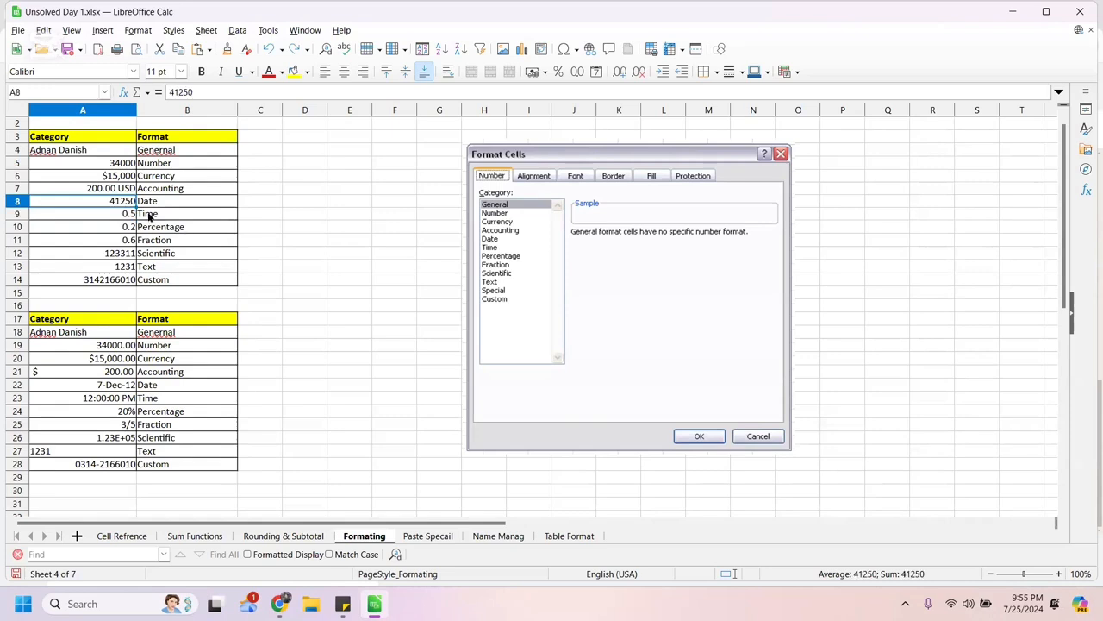
{"action": "key", "text": "ctrl+y"}
{"action": "key", "text": "ctrl+y"}
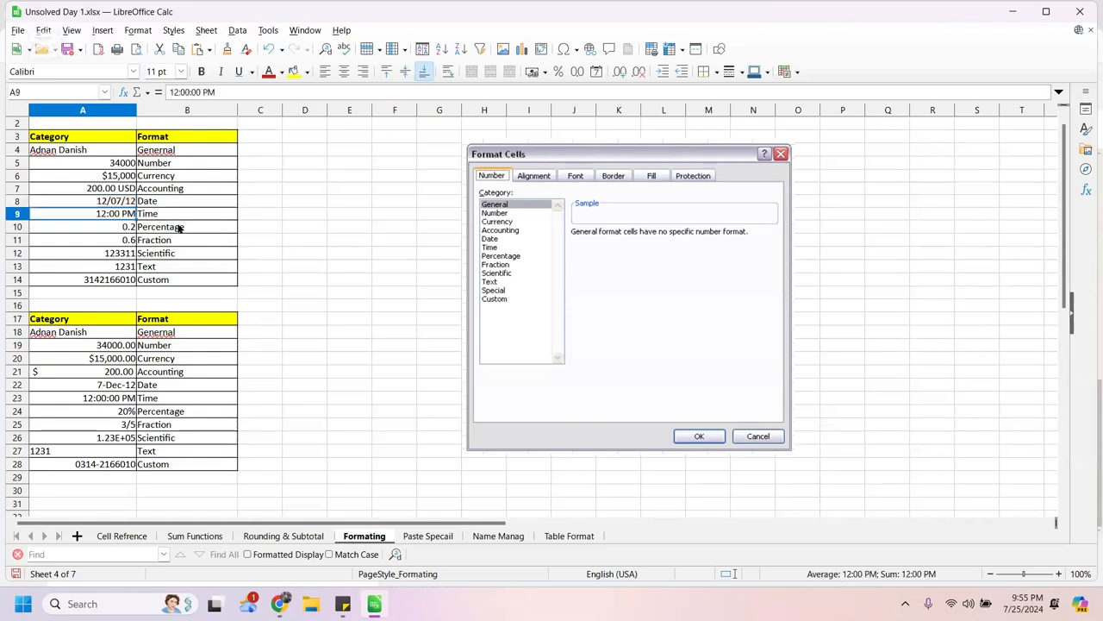
Try adding the current date to the time in cell A9, toggling the insertion with undo and redo and leaving it undone.
{"action": "left_click", "coordinate": [158, 216]}
{"action": "left_click", "coordinate": [122, 214]}
{"action": "left_click", "coordinate": [148, 215]}
{"action": "left_click", "coordinate": [120, 216]}
{"action": "key", "text": "ctrl+semicolon"}
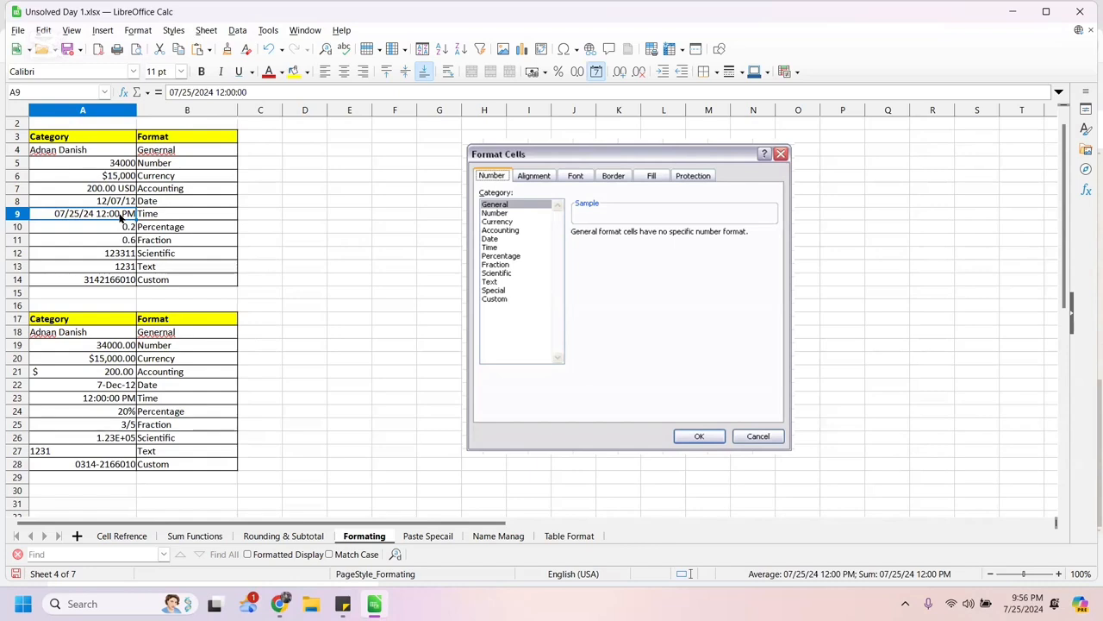
{"action": "key", "text": "ctrl+z"}
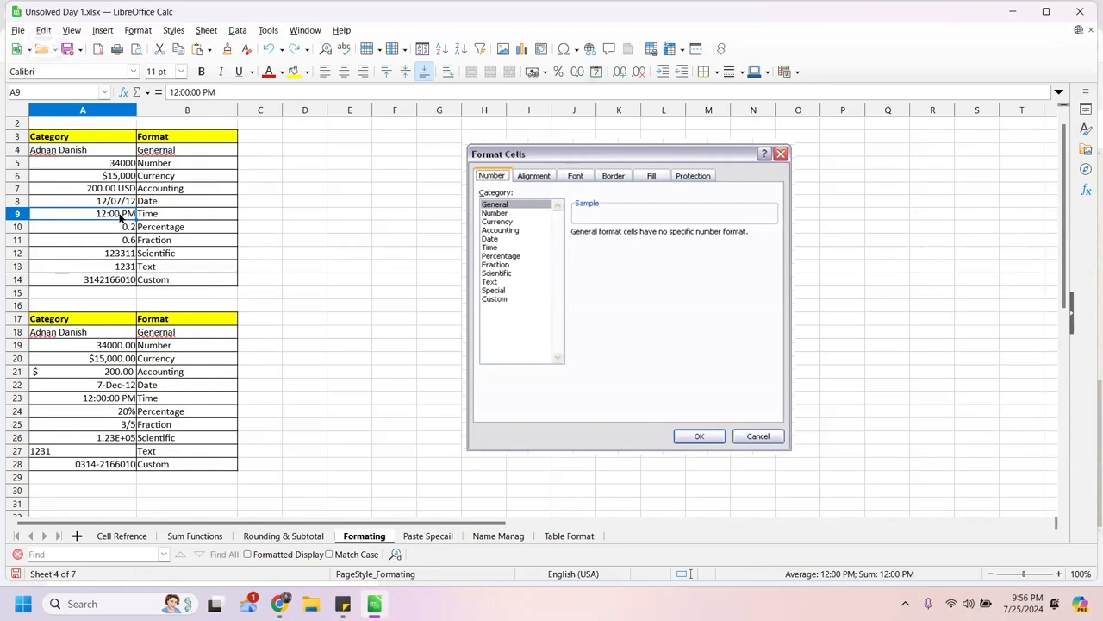
{"action": "key", "text": "ctrl+y"}
{"action": "key", "text": "ctrl+z"}
{"action": "key", "text": "ctrl+y"}
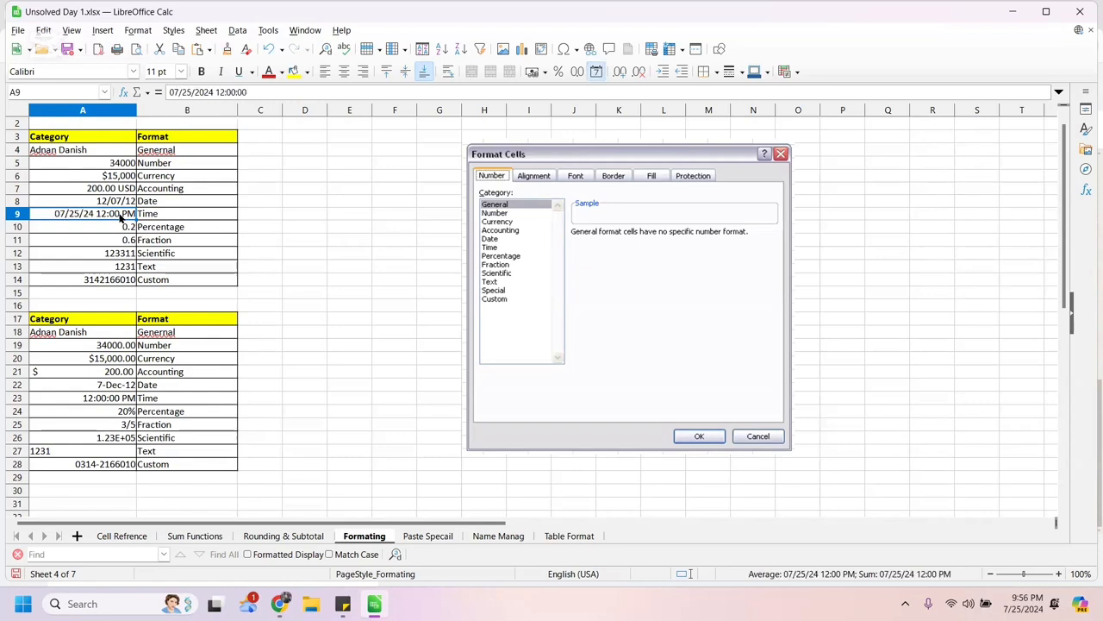
{"action": "key", "text": "ctrl+z"}
Clear the time from cell A9 and undo the clearing.
{"action": "key", "text": "BackSpace"}
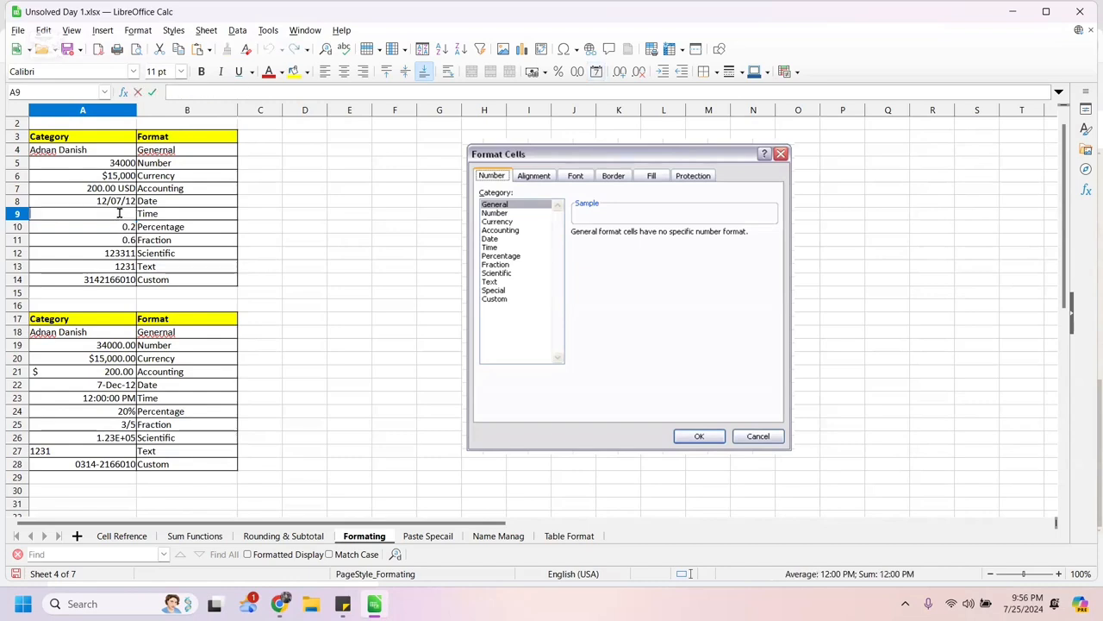
{"action": "left_click", "coordinate": [183, 217]}
{"action": "left_click", "coordinate": [111, 216]}
{"action": "key", "text": "ctrl+z"}
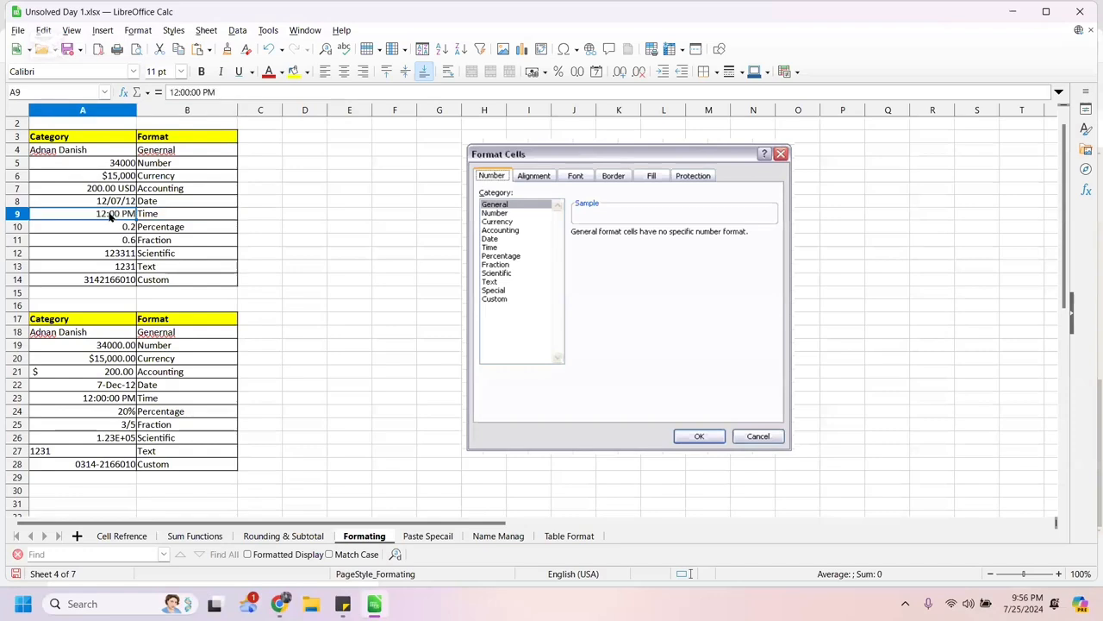
Insert the current time into cell A9, the Time entry, replacing its existing value.
{"action": "left_click", "coordinate": [147, 215]}
{"action": "left_click", "coordinate": [116, 214]}
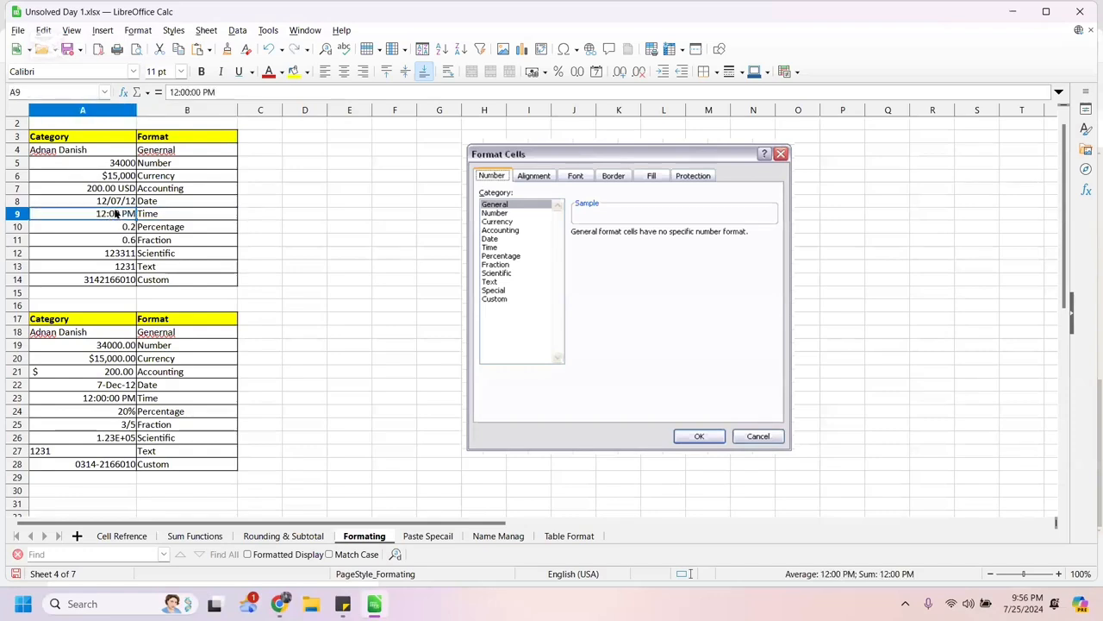
{"action": "key", "text": "Right"}
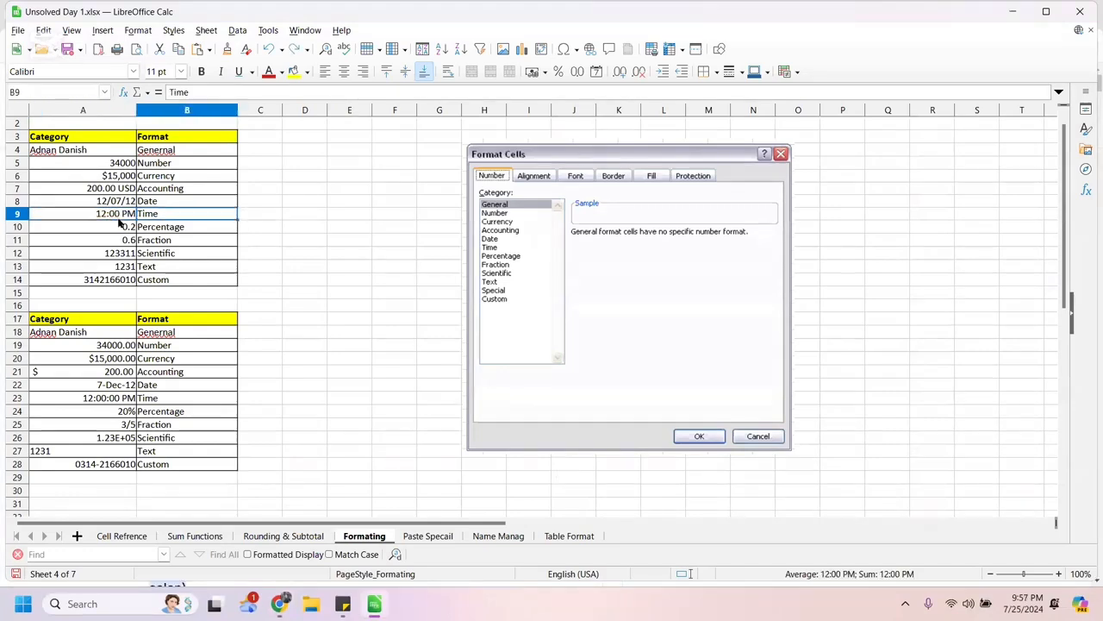
{"action": "key", "text": "Left"}
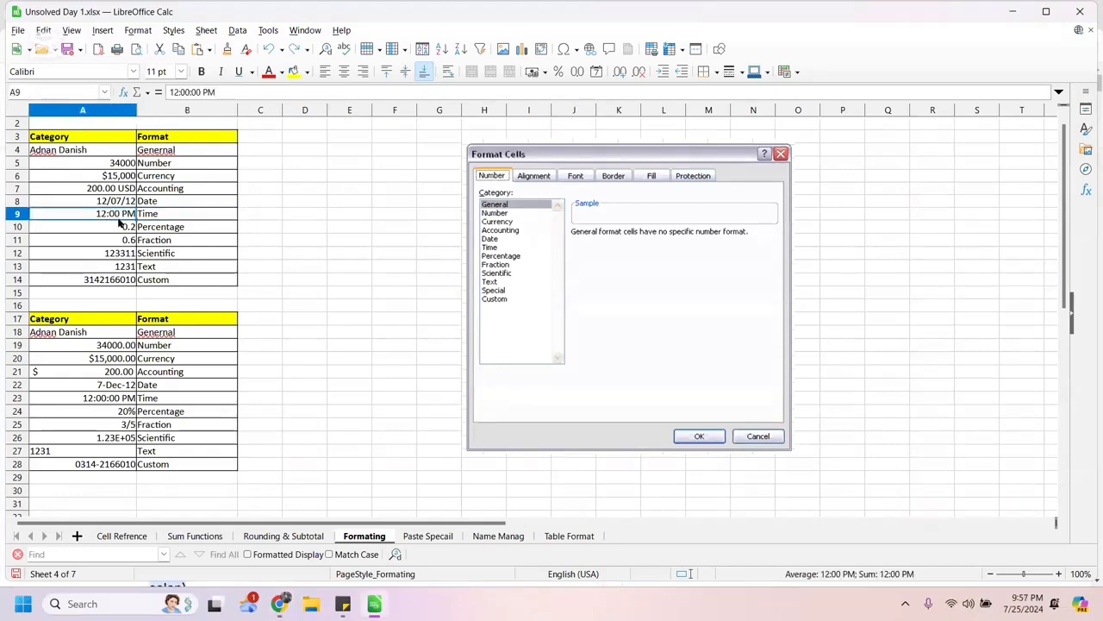
{"action": "key", "text": "ctrl+shift+semicolon"}
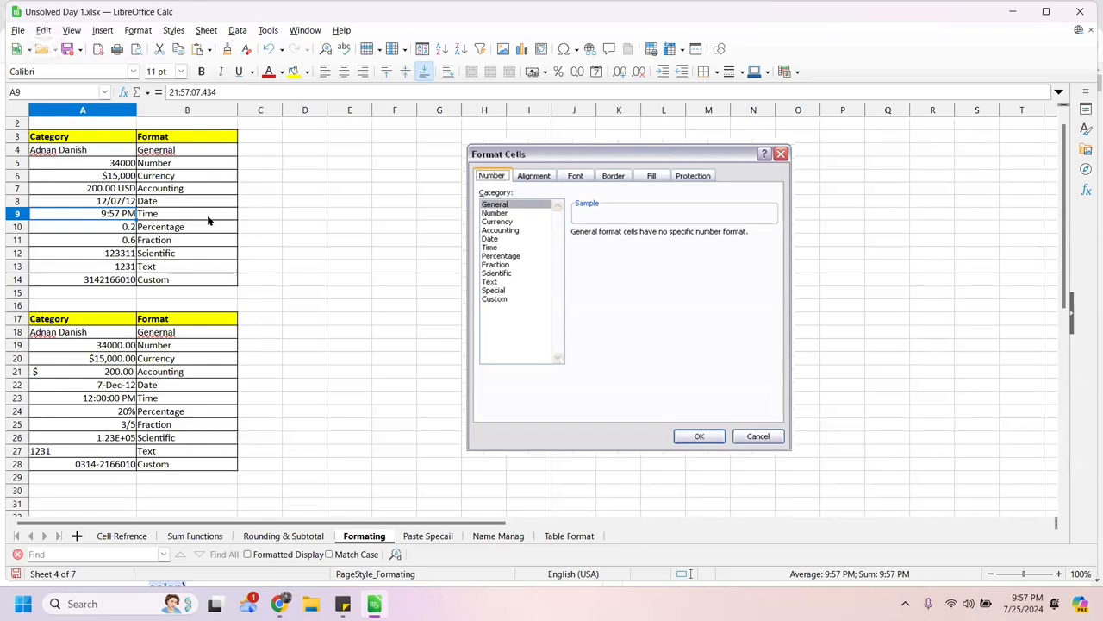
Format cell A10, the Percentage entry, as Percent using the -13% format without decimals.
{"action": "right_click", "coordinate": [121, 226]}
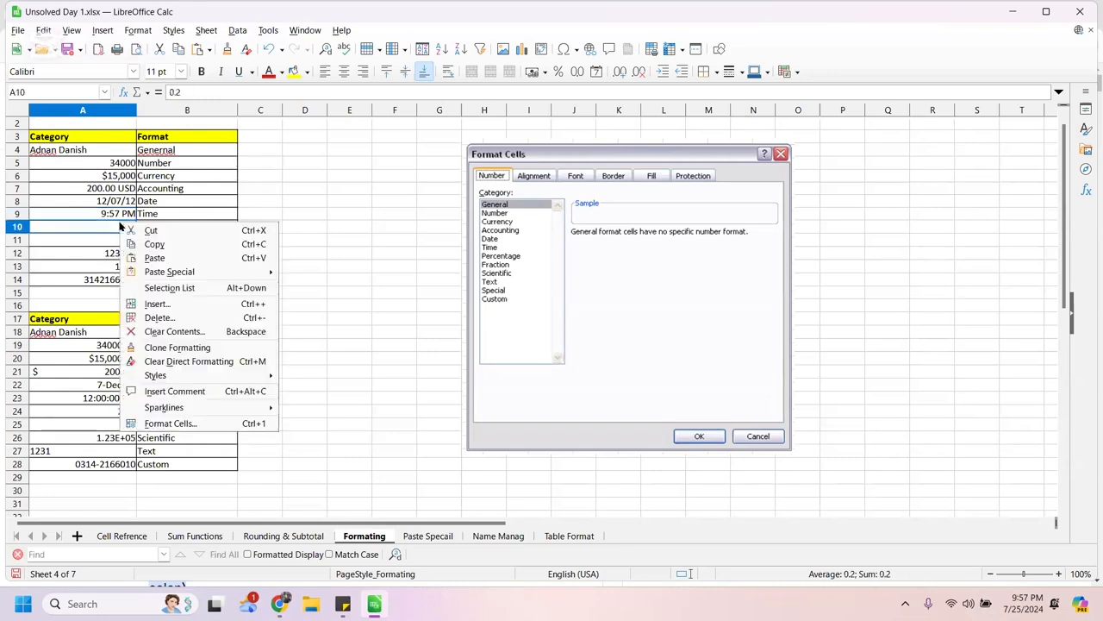
{"action": "left_click", "coordinate": [196, 423]}
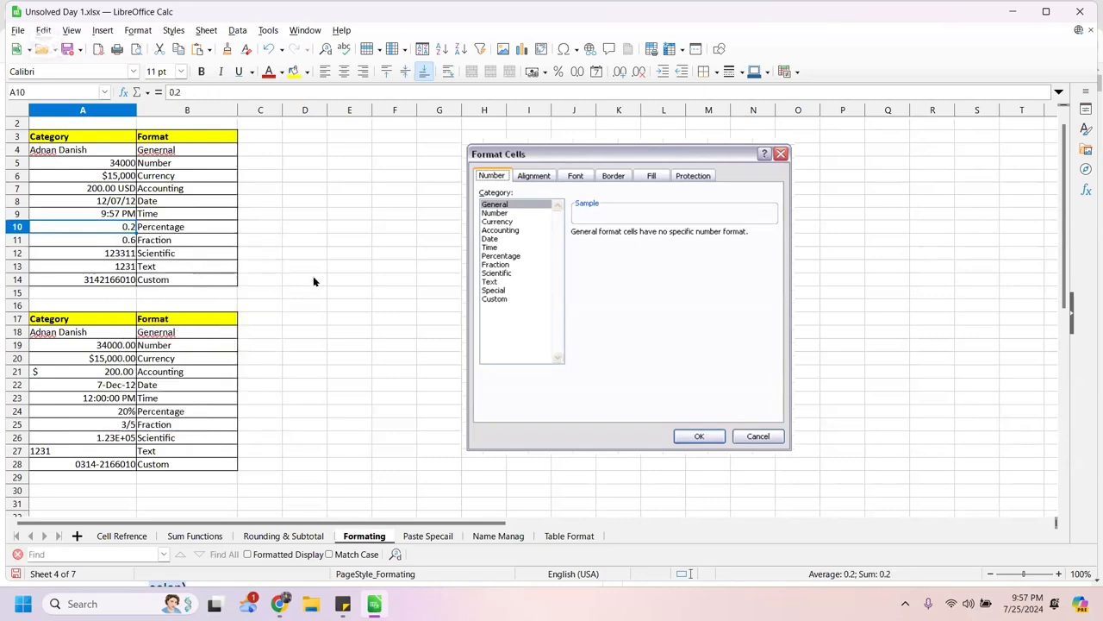
{"action": "left_click", "coordinate": [340, 157]}
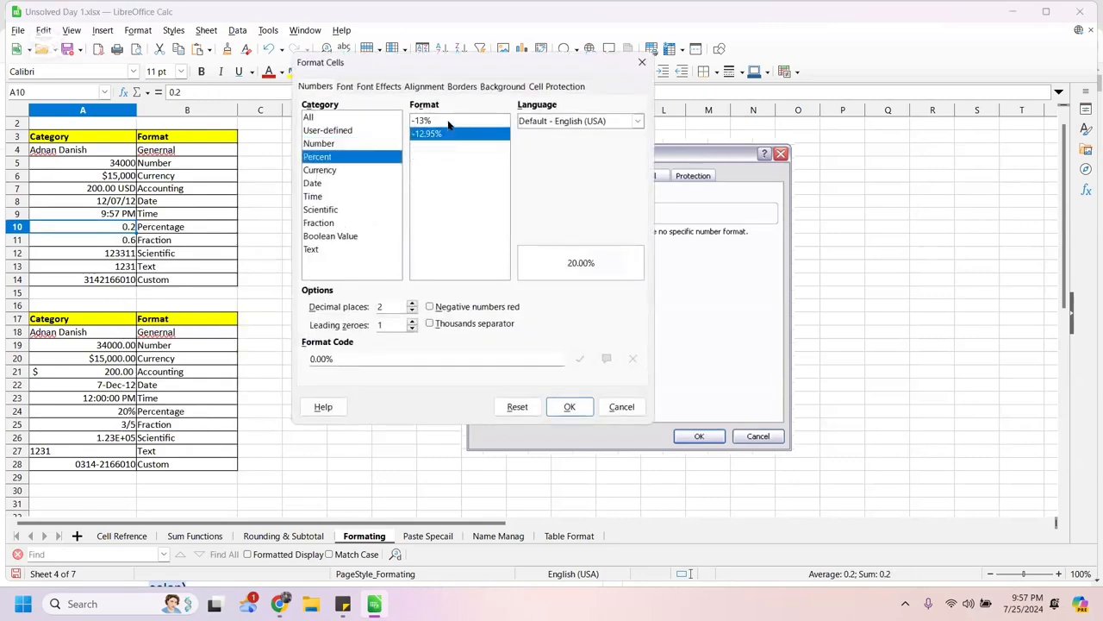
{"action": "left_click", "coordinate": [446, 119]}
{"action": "left_click", "coordinate": [569, 406]}
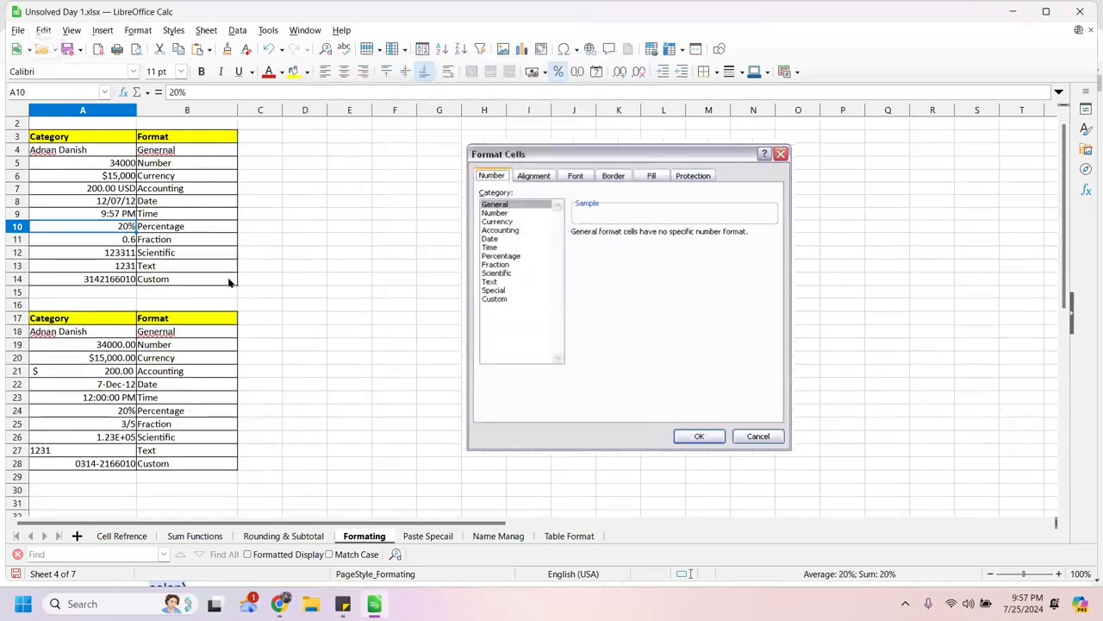
Format cell A11, the Fraction entry, with the Fraction category's 123 4/9 format.
{"action": "left_click", "coordinate": [120, 243]}
{"action": "right_click", "coordinate": [119, 244]}
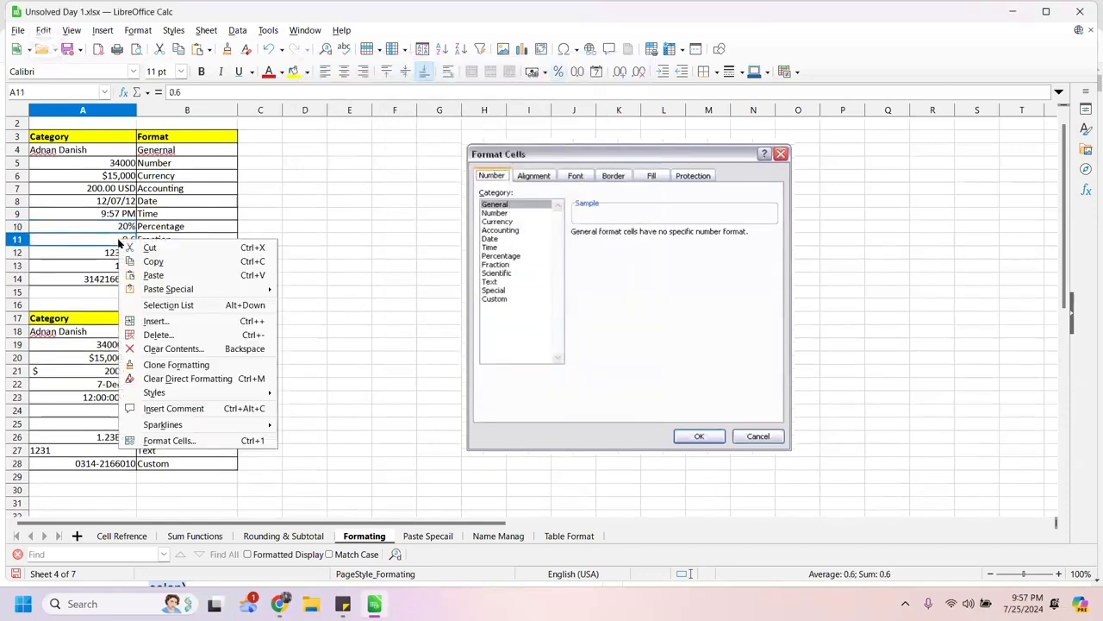
{"action": "left_click", "coordinate": [173, 441]}
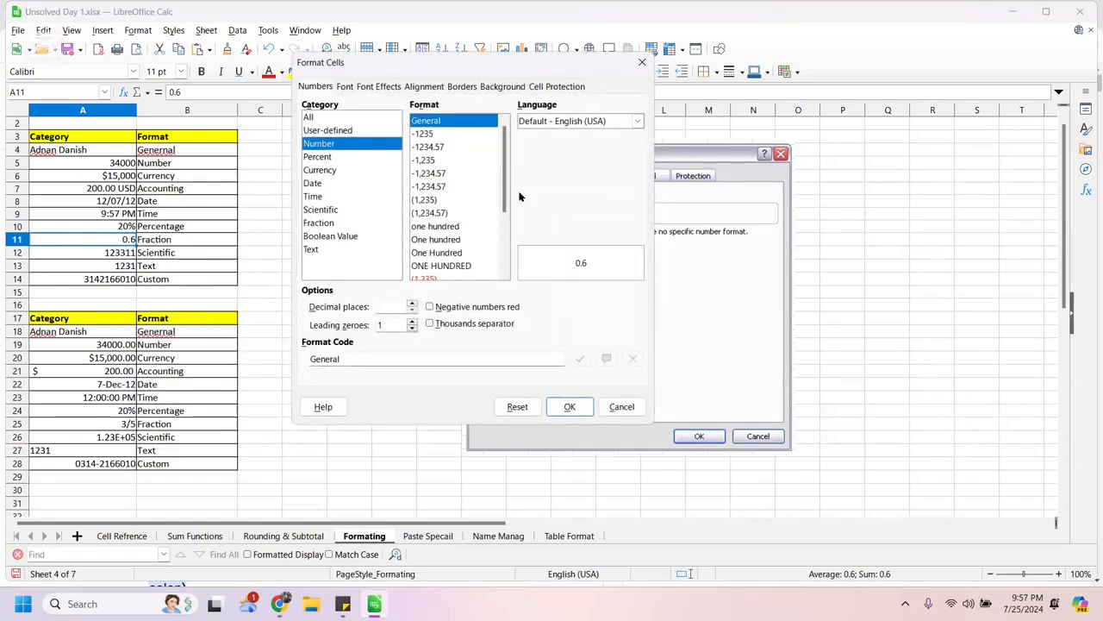
{"action": "left_click_drag", "start_coordinate": [500, 182], "coordinate": [503, 278]}
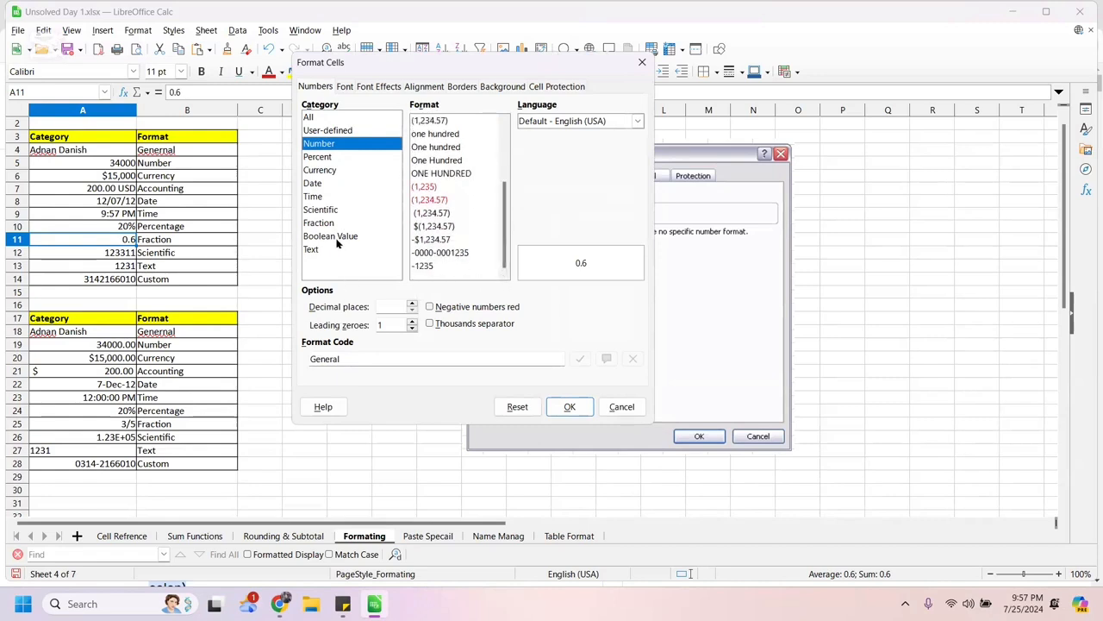
{"action": "left_click", "coordinate": [317, 222]}
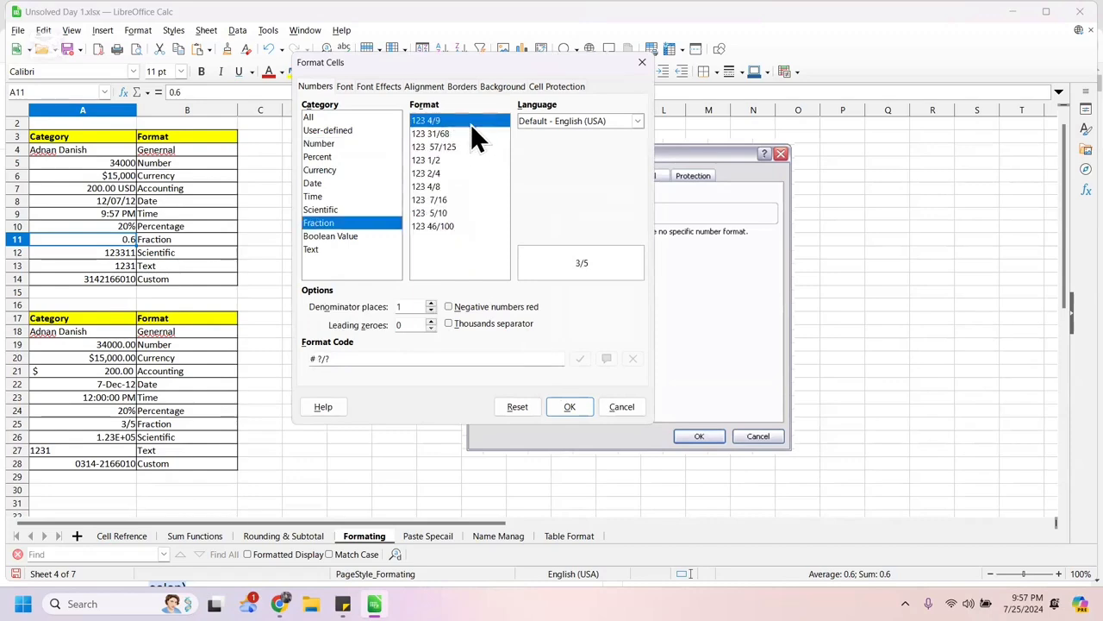
{"action": "key", "text": "Return"}
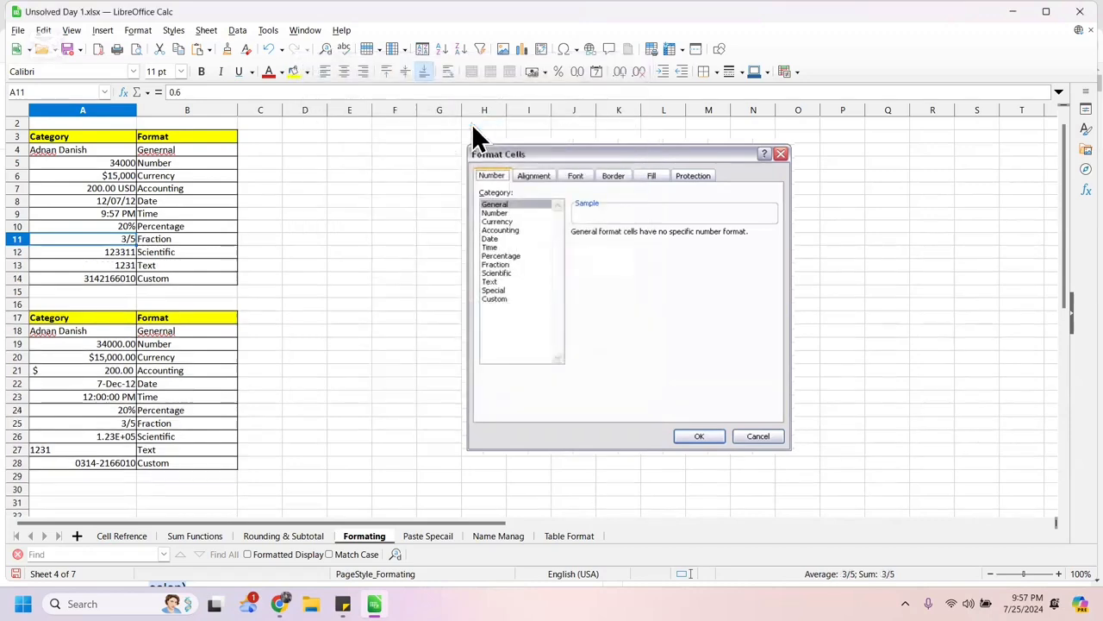
Format cell A12, the Scientific entry, with the Scientific category's 1.23E+04 format.
{"action": "right_click", "coordinate": [126, 251]}
{"action": "left_click", "coordinate": [185, 452]}
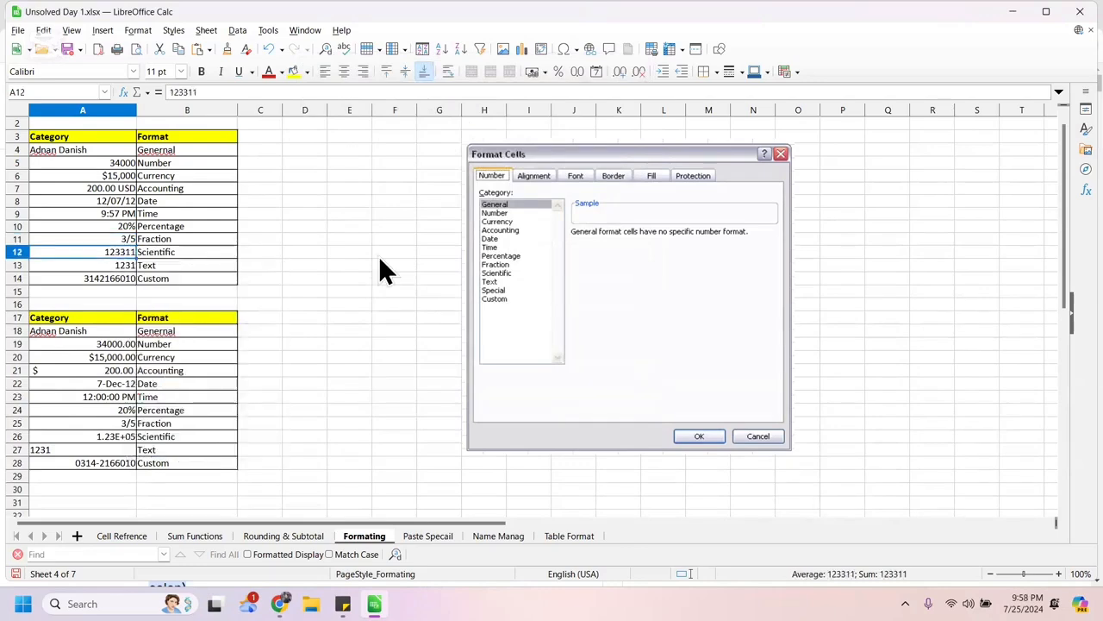
{"action": "left_click", "coordinate": [335, 210]}
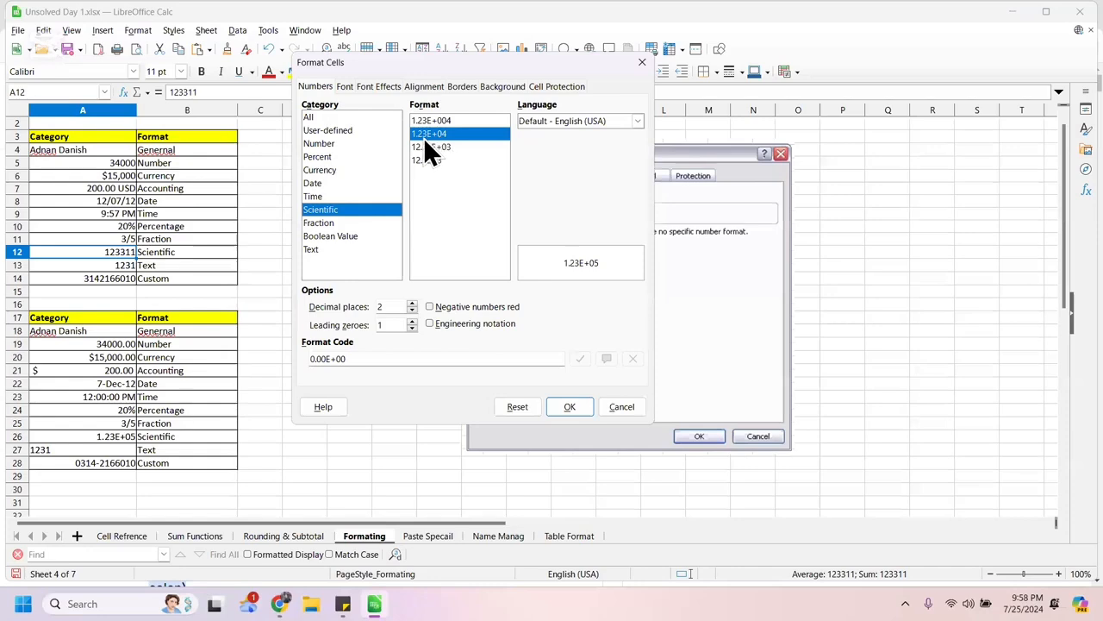
{"action": "left_click", "coordinate": [557, 405]}
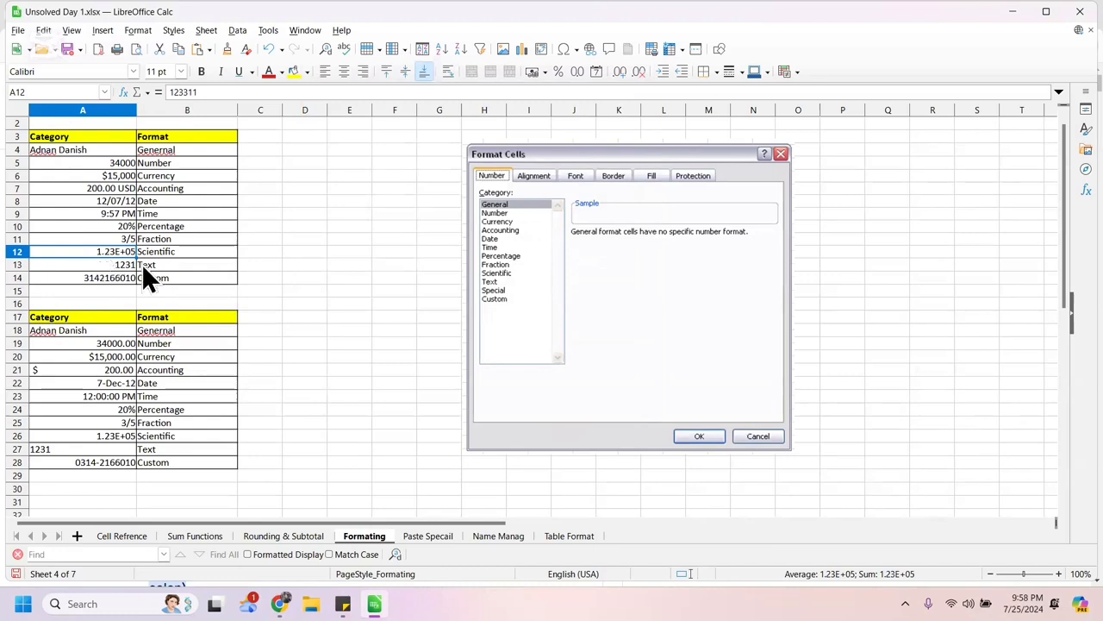
Format cell A13, the Text entry, with the Text number format.
{"action": "left_click", "coordinate": [116, 262]}
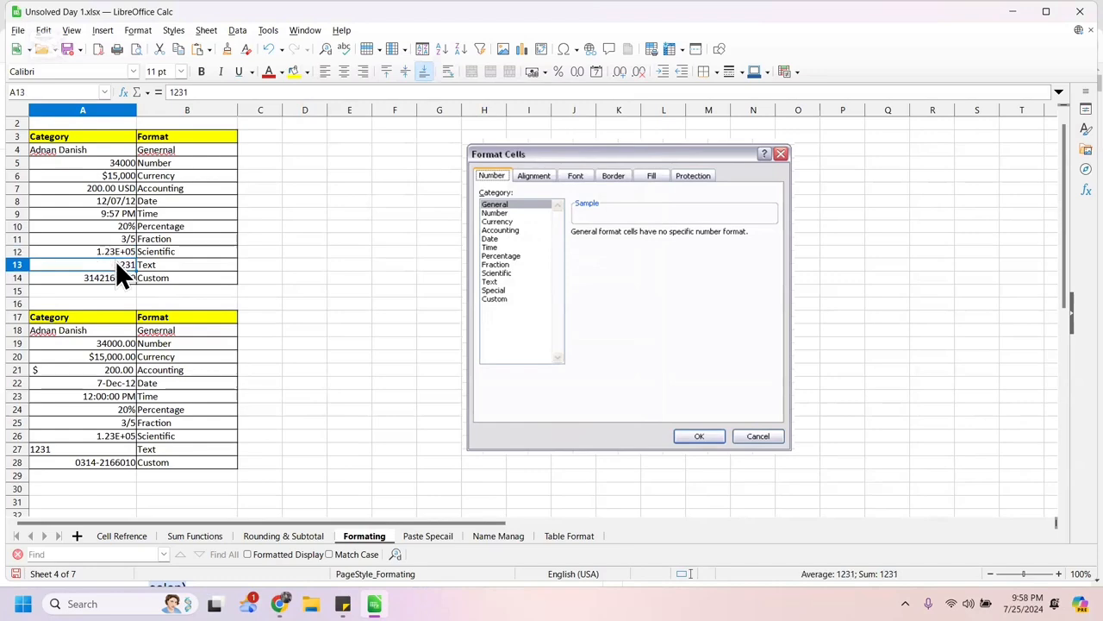
{"action": "right_click", "coordinate": [116, 261]}
{"action": "left_click", "coordinate": [195, 457]}
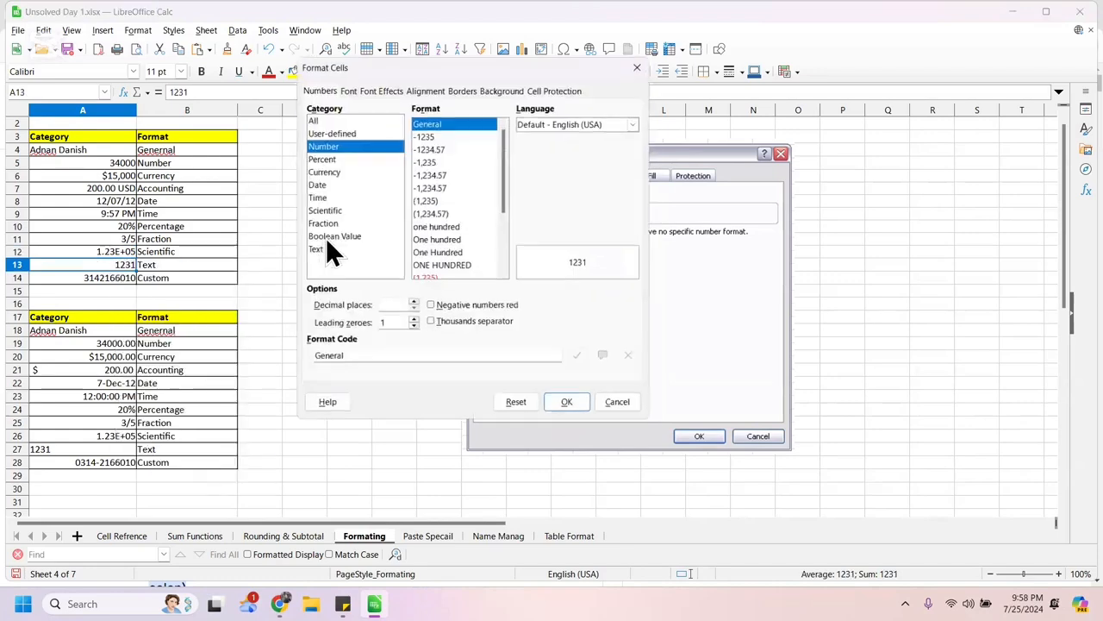
{"action": "left_click", "coordinate": [570, 407]}
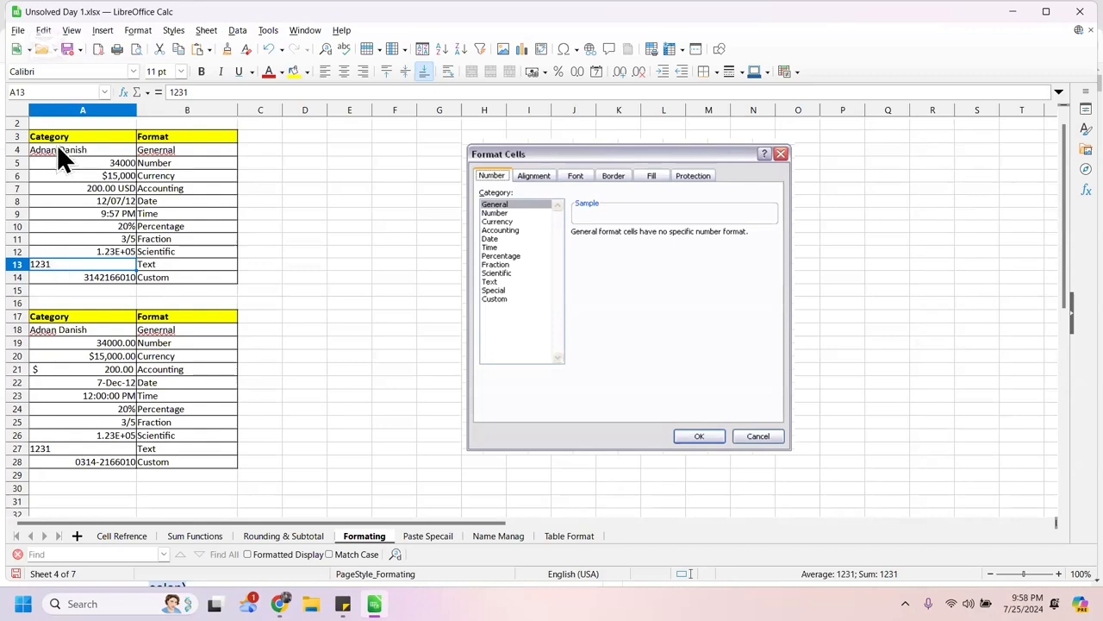
{"action": "left_click", "coordinate": [108, 276]}
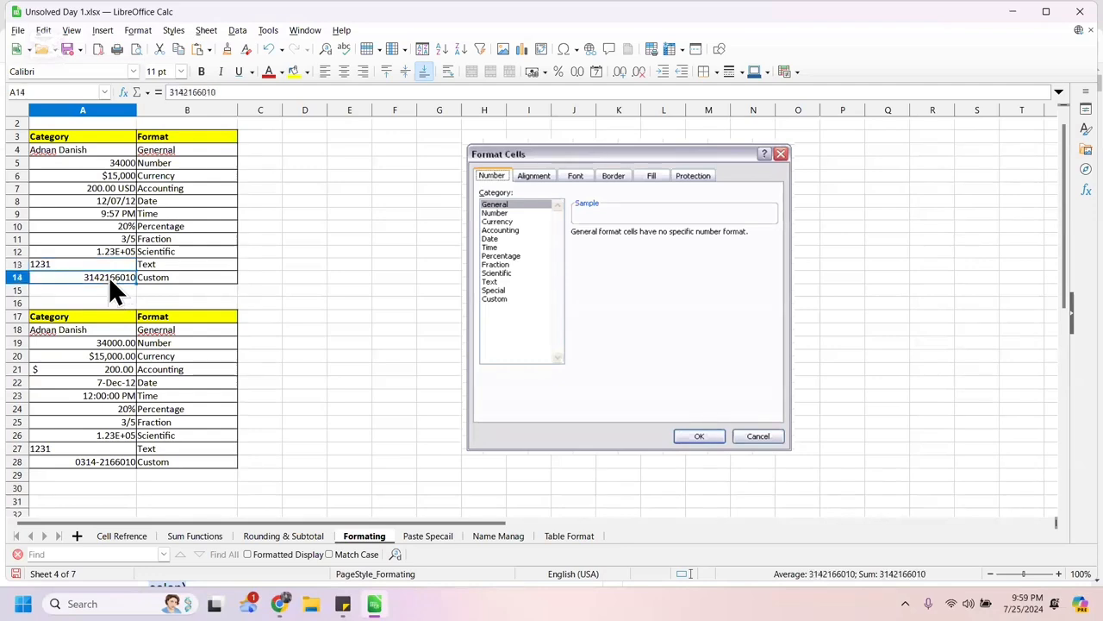
{"action": "right_click", "coordinate": [100, 278]}
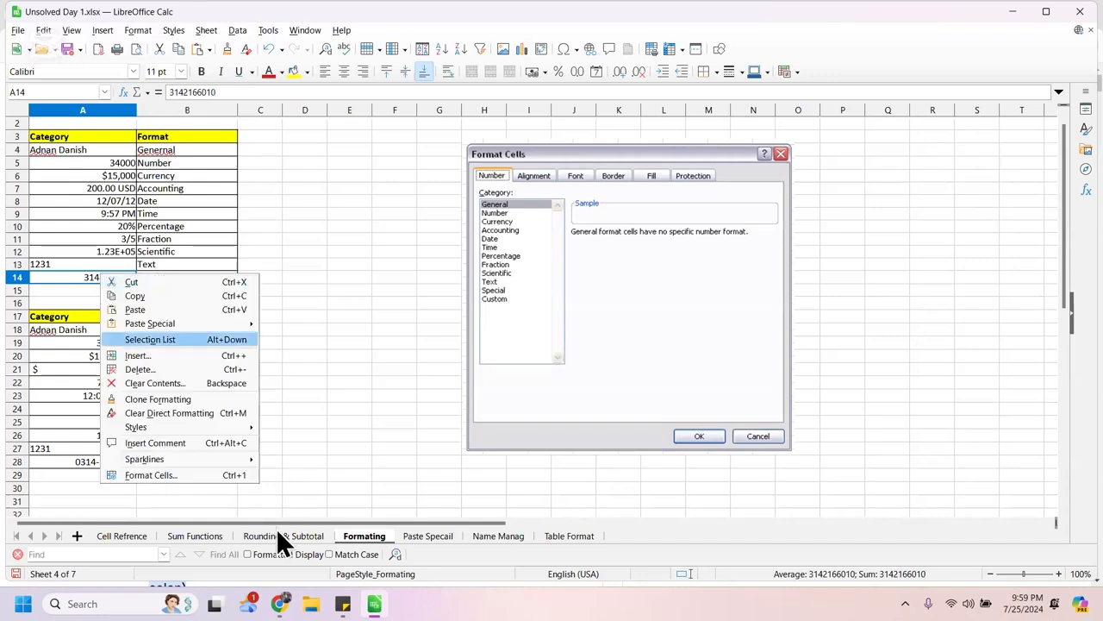
{"action": "left_click", "coordinate": [170, 477]}
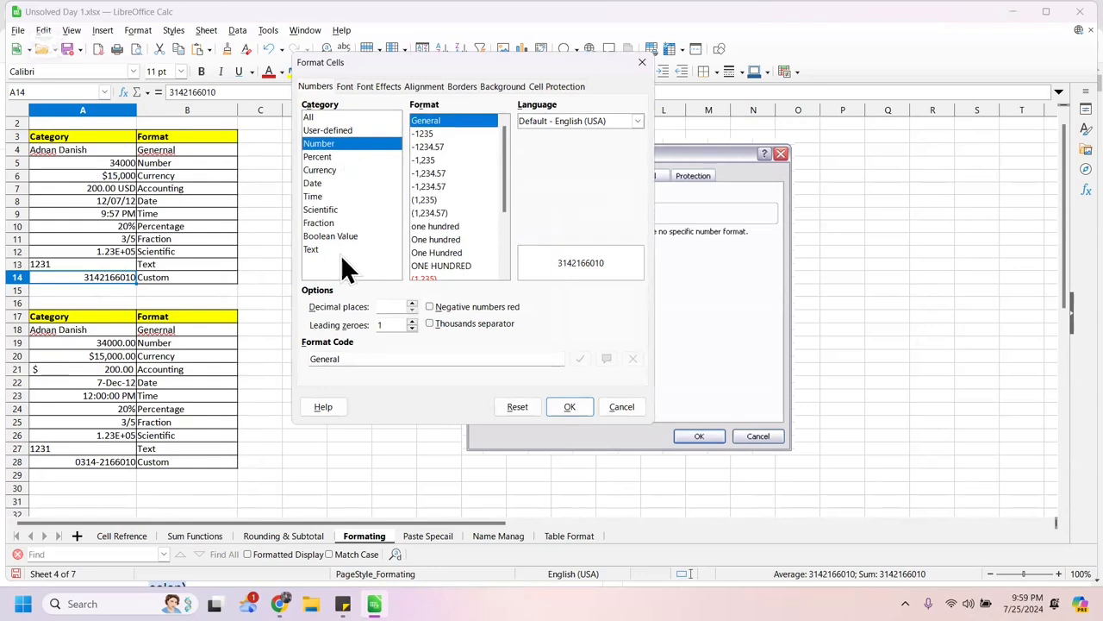
{"action": "left_click", "coordinate": [626, 410]}
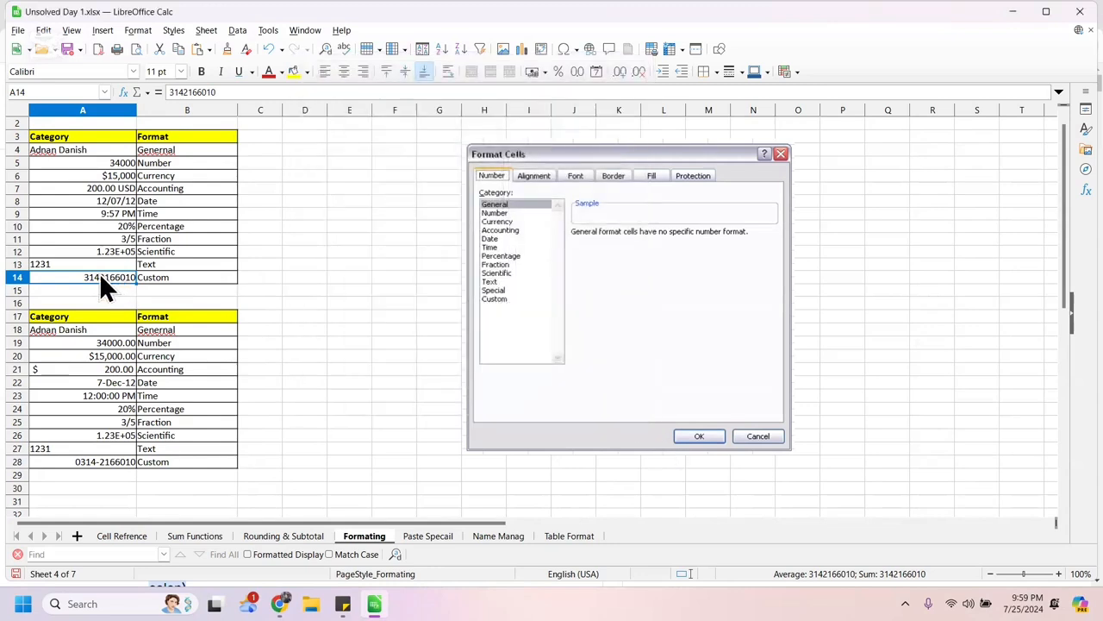
Edit the number in cell A14, the Custom entry, enclosing its first digit in parentheses and separating the remaining digits into groups of three with hyphens.
{"action": "double_click", "coordinate": [102, 276]}
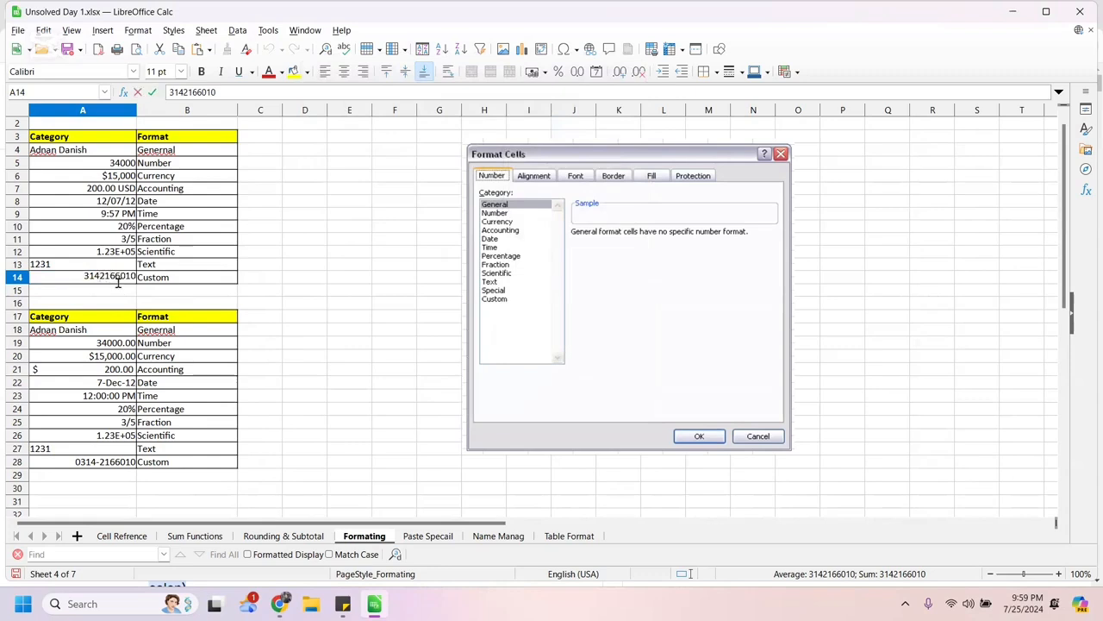
{"action": "type", "text": ")"}
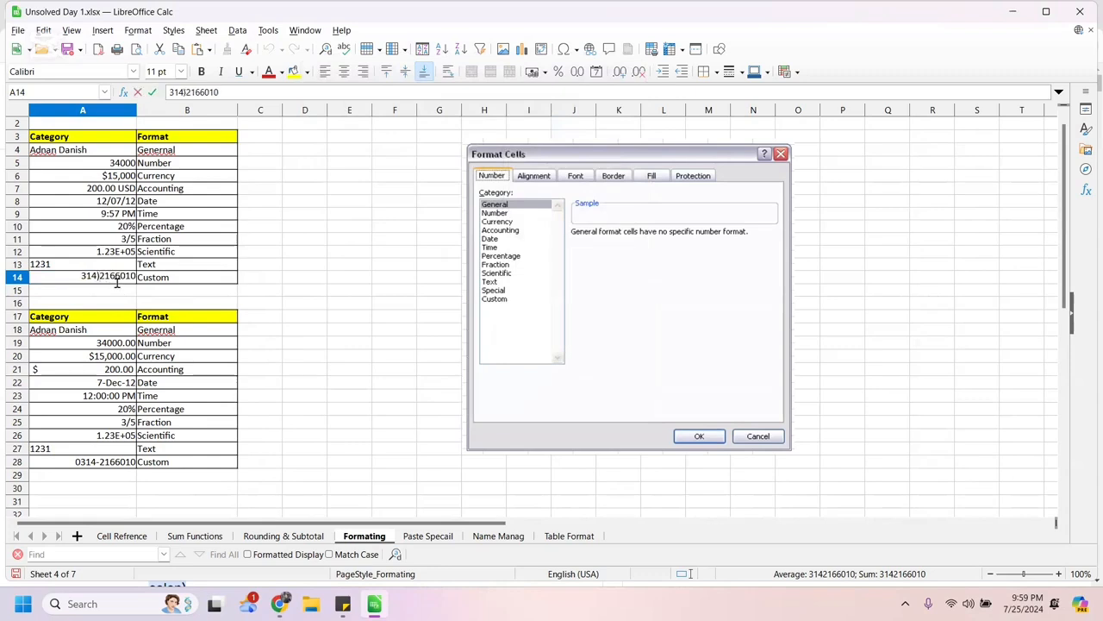
{"action": "type", "text": "("}
{"action": "type", "text": ")"}
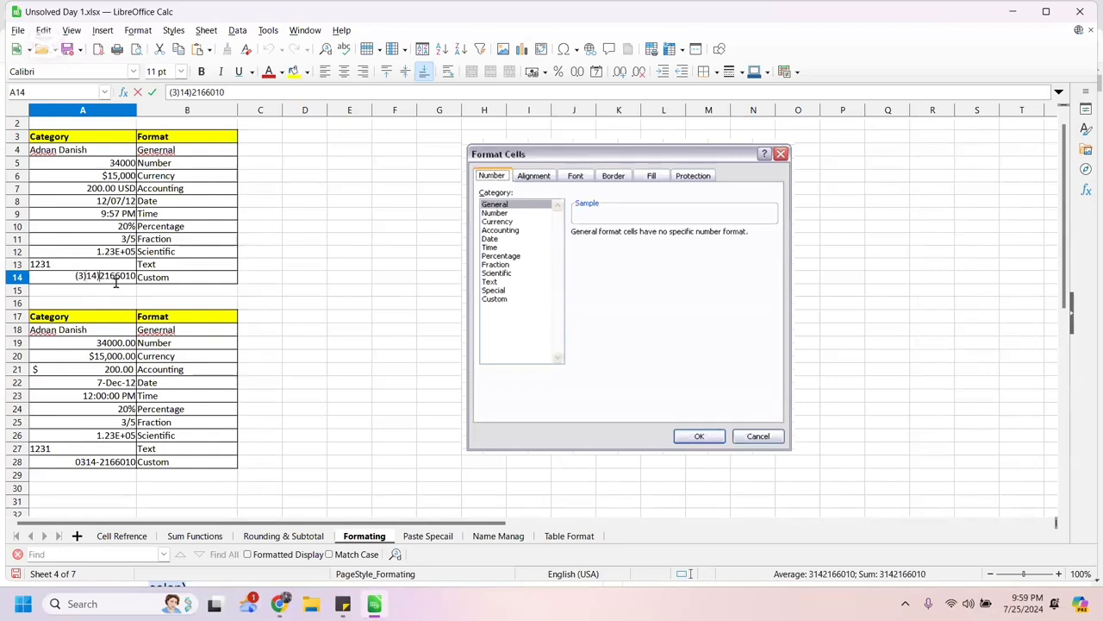
{"action": "key", "text": "BackSpace"}
{"action": "key", "text": "Right"}
{"action": "type", "text": "-"}
{"action": "key", "text": "Right"}
{"action": "key", "text": "Right"}
{"action": "key", "text": "Right"}
{"action": "type", "text": "-"}
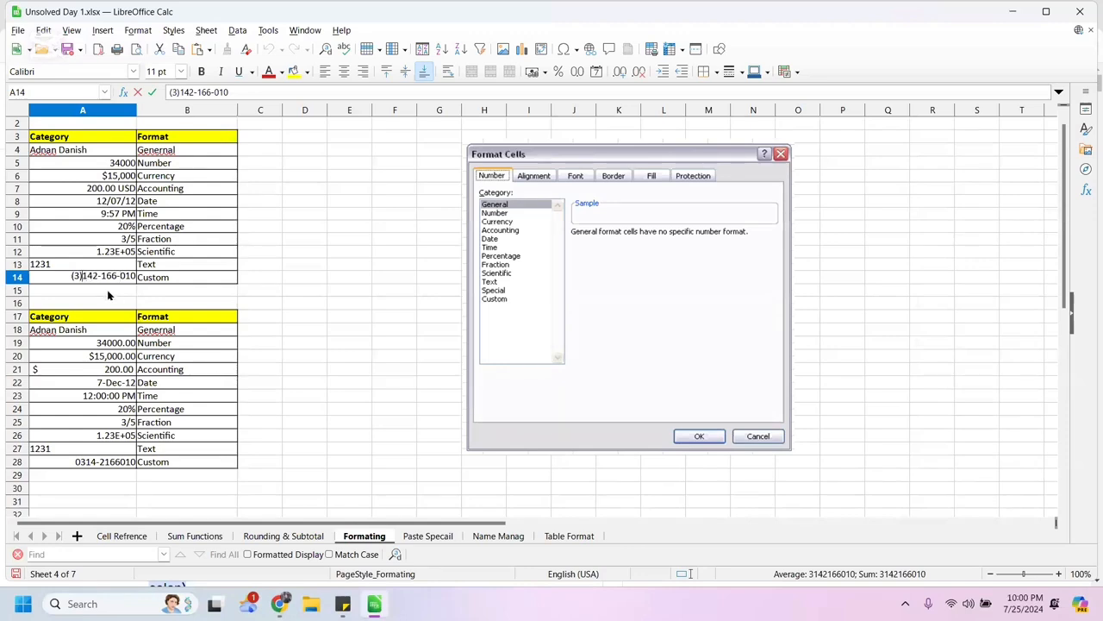
Replace the parentheses around the first digit in cell A14 with a hyphen after that digit and commit the entry.
{"action": "key", "text": "BackSpace"}
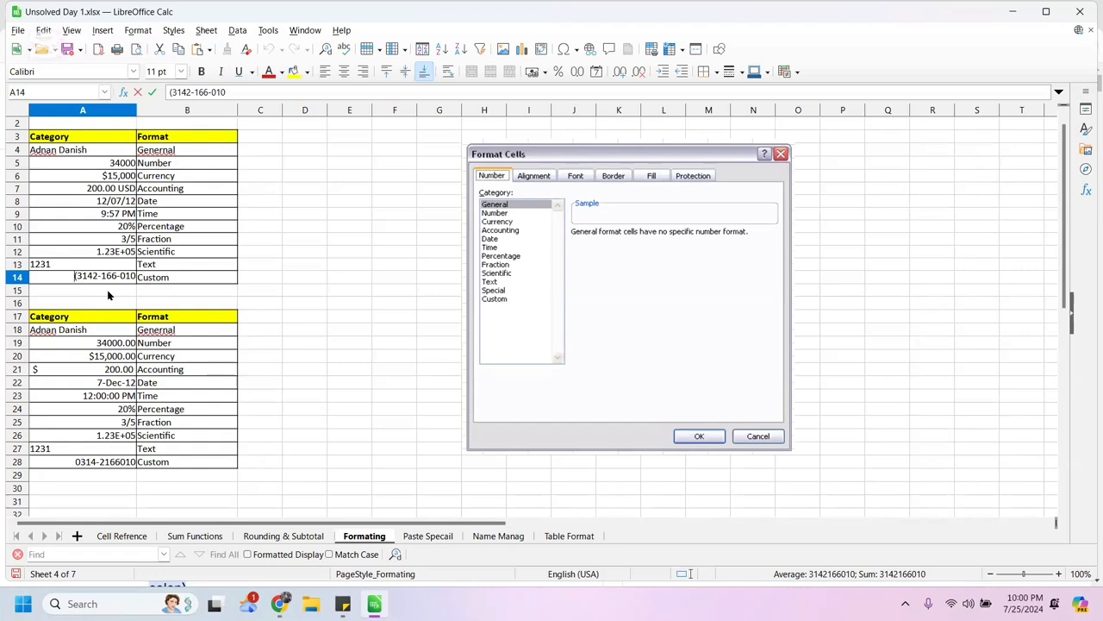
{"action": "key", "text": "BackSpace"}
{"action": "left_click", "coordinate": [83, 275]}
{"action": "type", "text": "-"}
{"action": "left_click", "coordinate": [260, 277]}
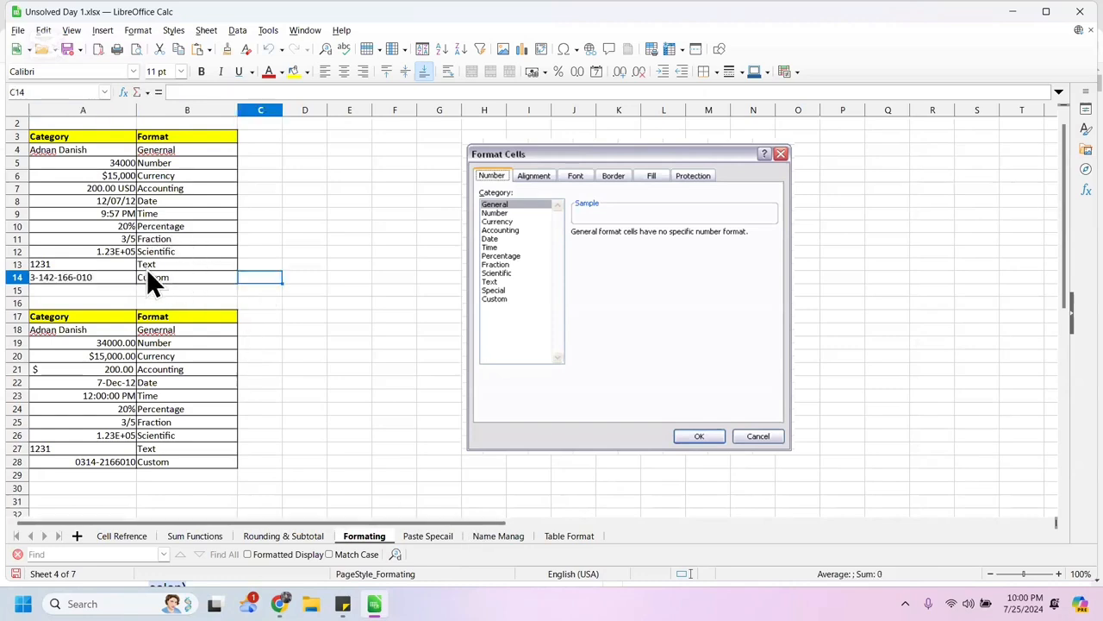
Switch to the Paste Specail sheet and bring its Year table into view.
{"action": "left_click", "coordinate": [431, 539]}
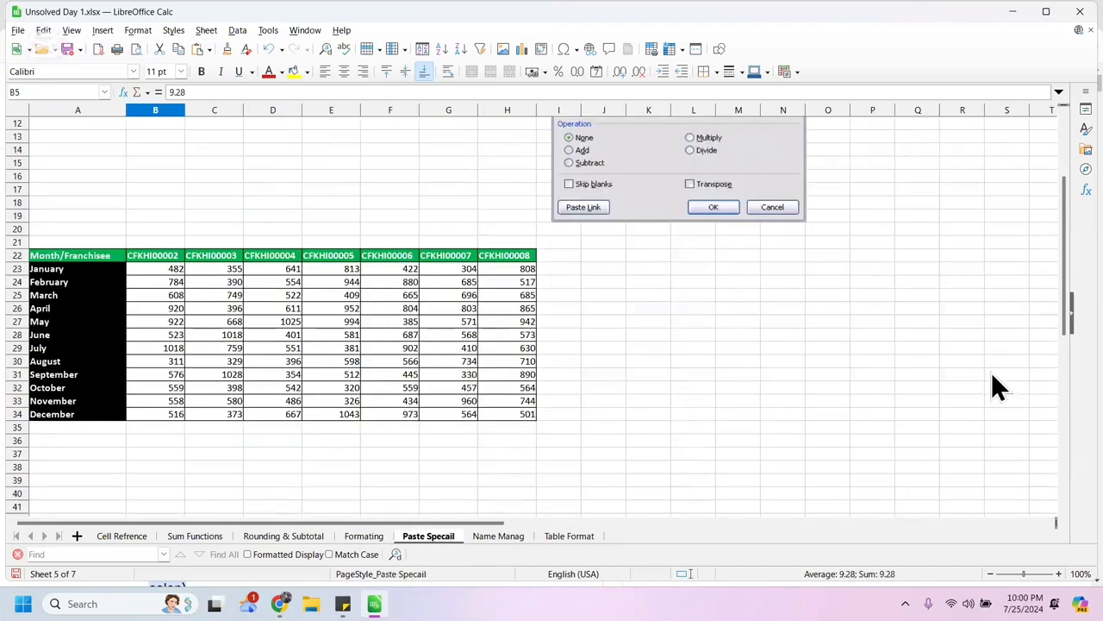
{"action": "left_click_drag", "start_coordinate": [1050, 251], "coordinate": [1052, 162]}
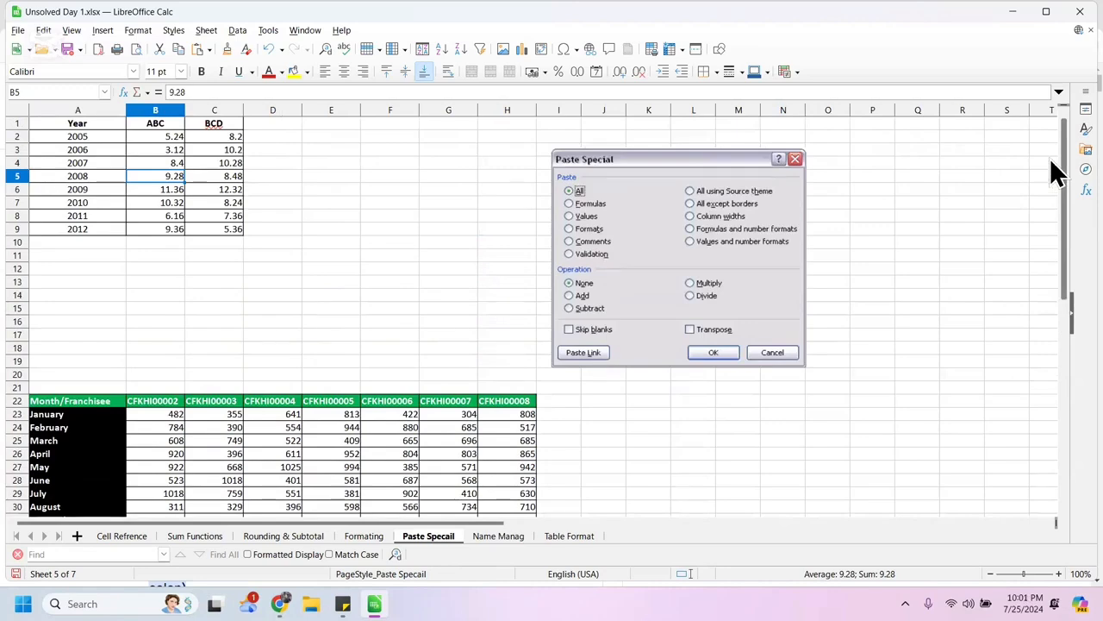
{"action": "left_click", "coordinate": [997, 309]}
{"action": "key", "text": "ctrl+a"}
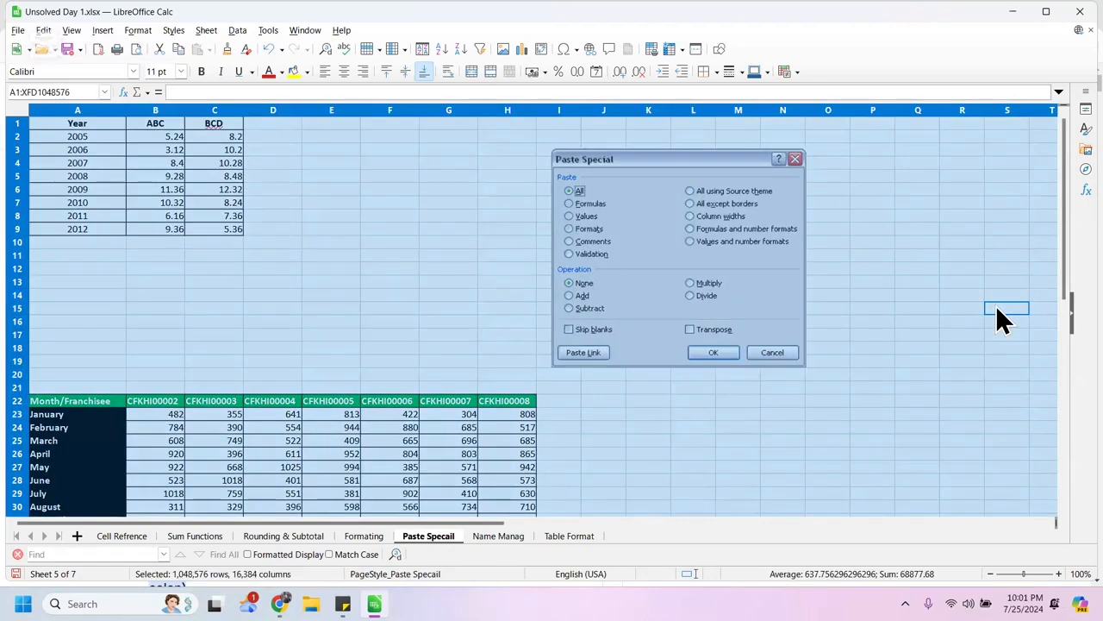
{"action": "double_click", "coordinate": [359, 293]}
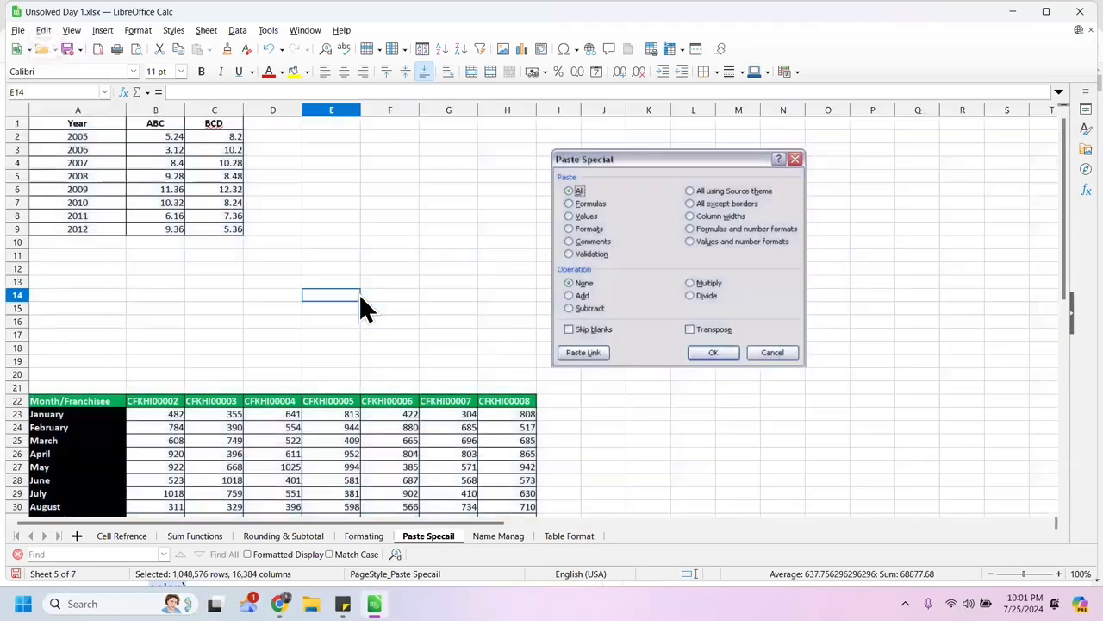
{"action": "left_click", "coordinate": [67, 128]}
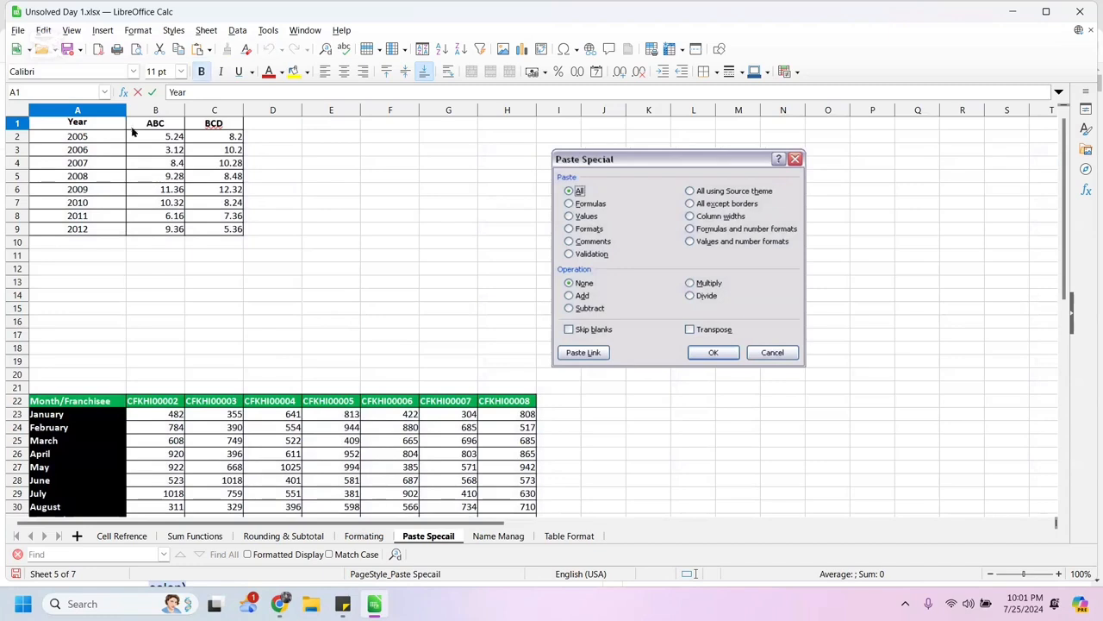
{"action": "left_click", "coordinate": [134, 127]}
{"action": "left_click", "coordinate": [106, 129]}
{"action": "right_click", "coordinate": [106, 129]}
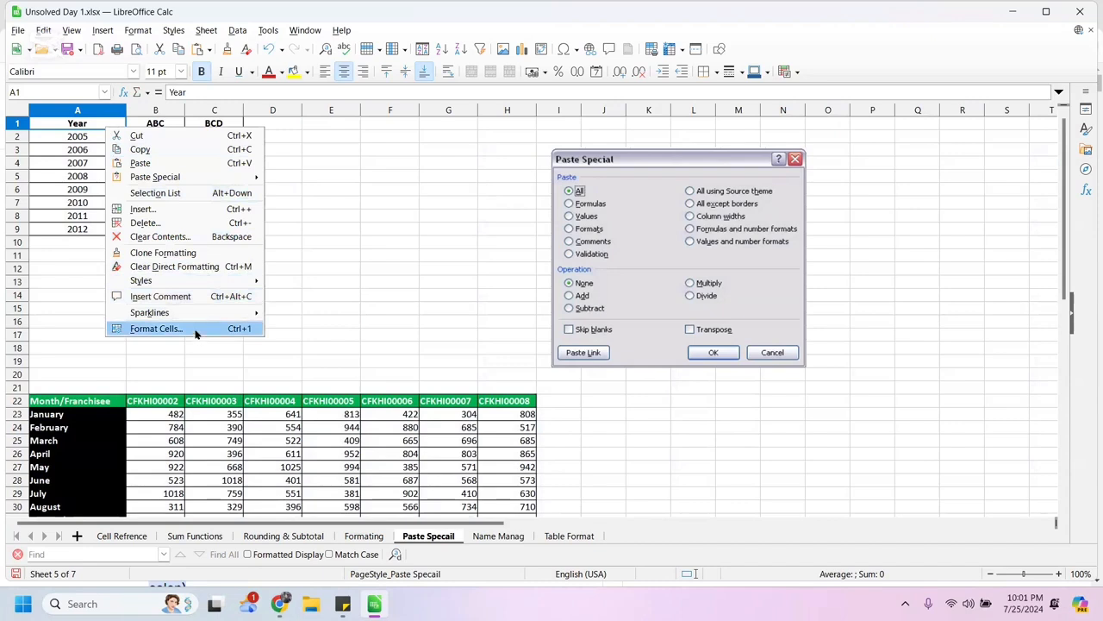
{"action": "left_click", "coordinate": [182, 194]}
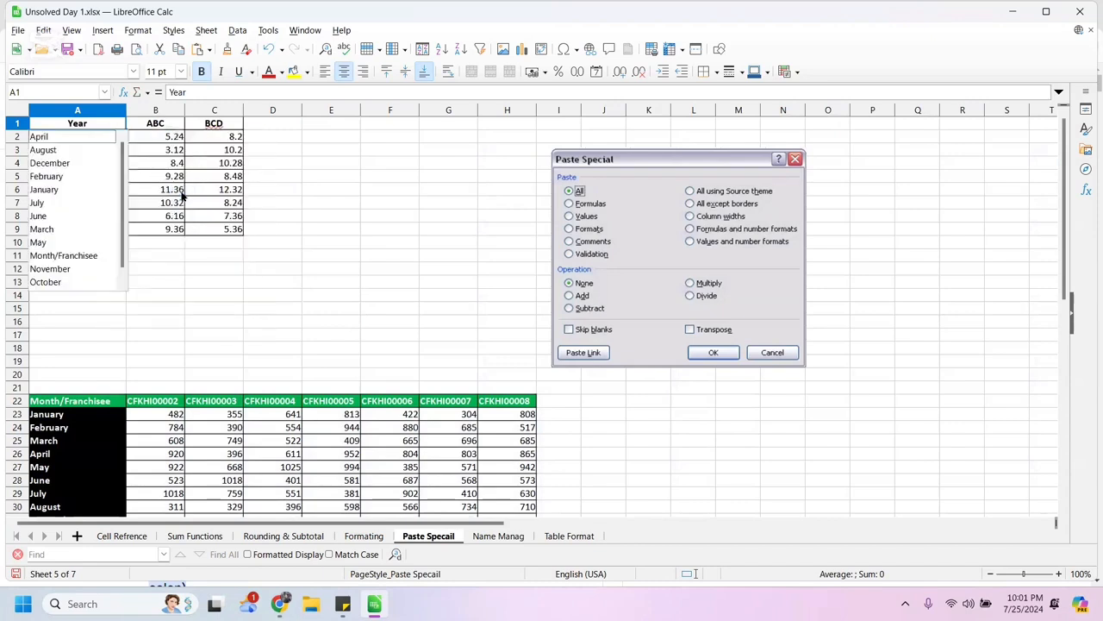
{"action": "left_click", "coordinate": [192, 291]}
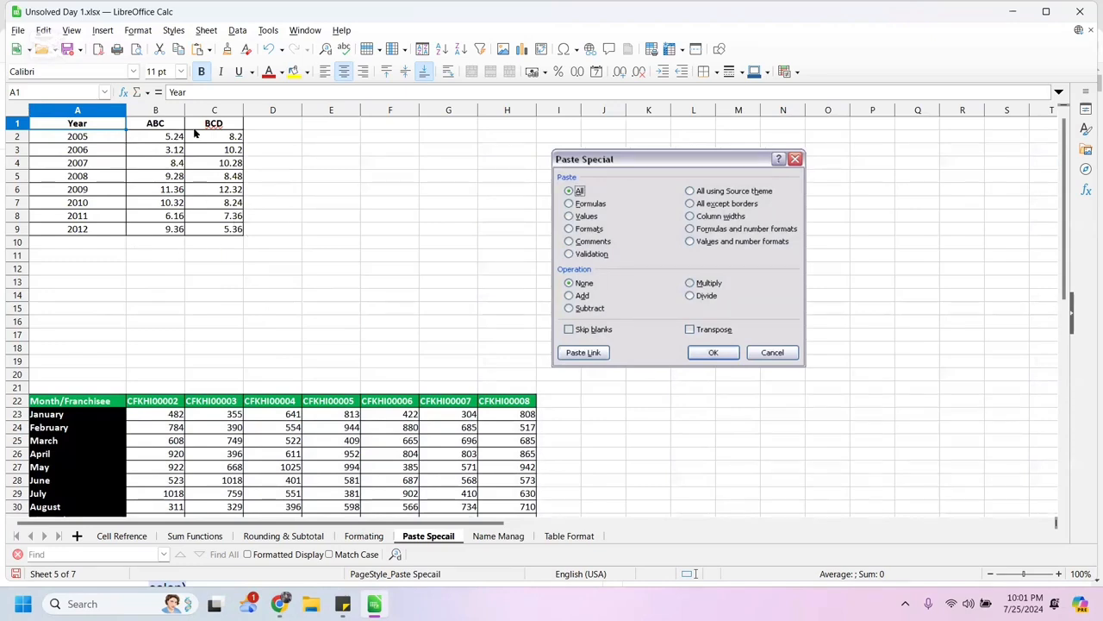
Copy the Year, ABC and BCD table in the range A1:C9.
{"action": "left_click", "coordinate": [234, 230]}
{"action": "left_click_drag", "start_coordinate": [197, 214], "coordinate": [56, 130]}
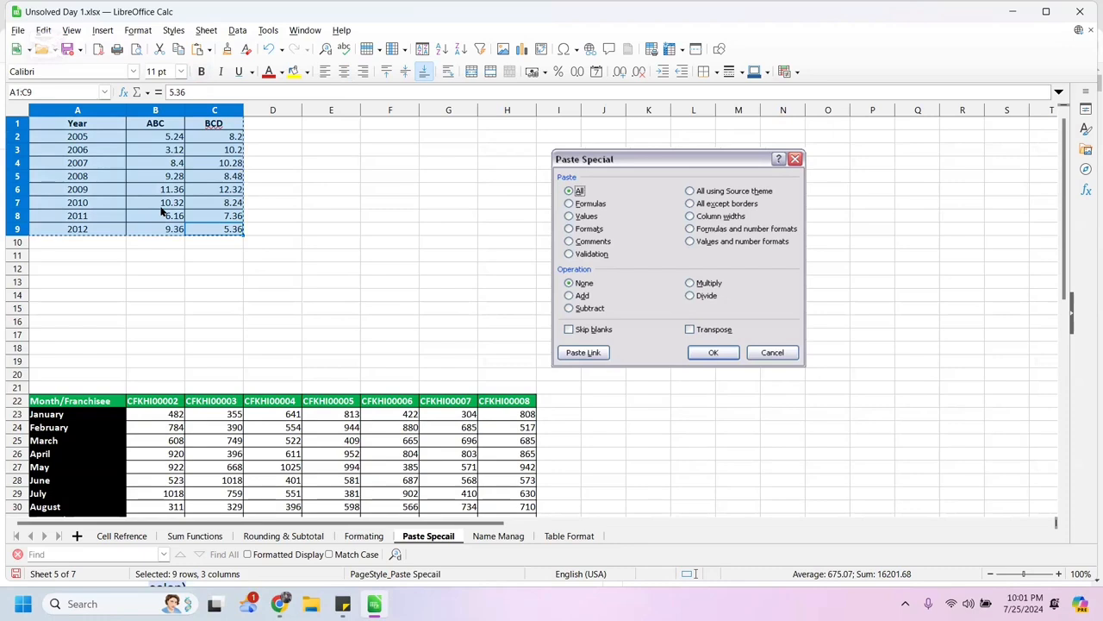
{"action": "key", "text": "ctrl+c"}
{"action": "left_click", "coordinate": [267, 127]}
{"action": "right_click", "coordinate": [267, 128]}
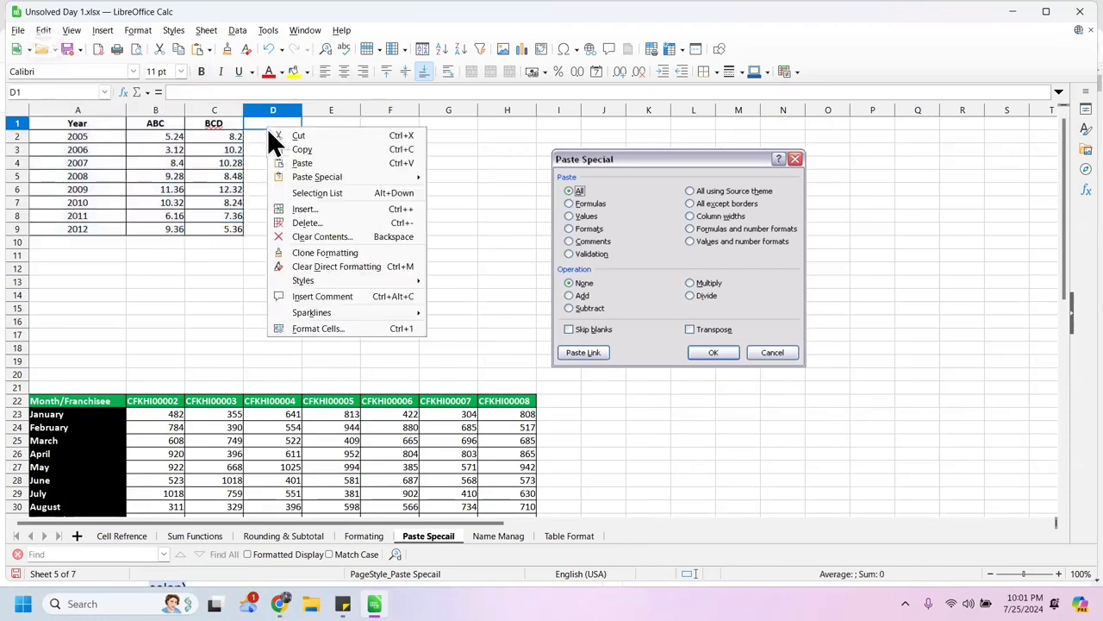
{"action": "left_click", "coordinate": [455, 127]}
Paste the copied table at cell G1 with Paste Special, using the Values Only preset.
{"action": "left_click", "coordinate": [444, 119]}
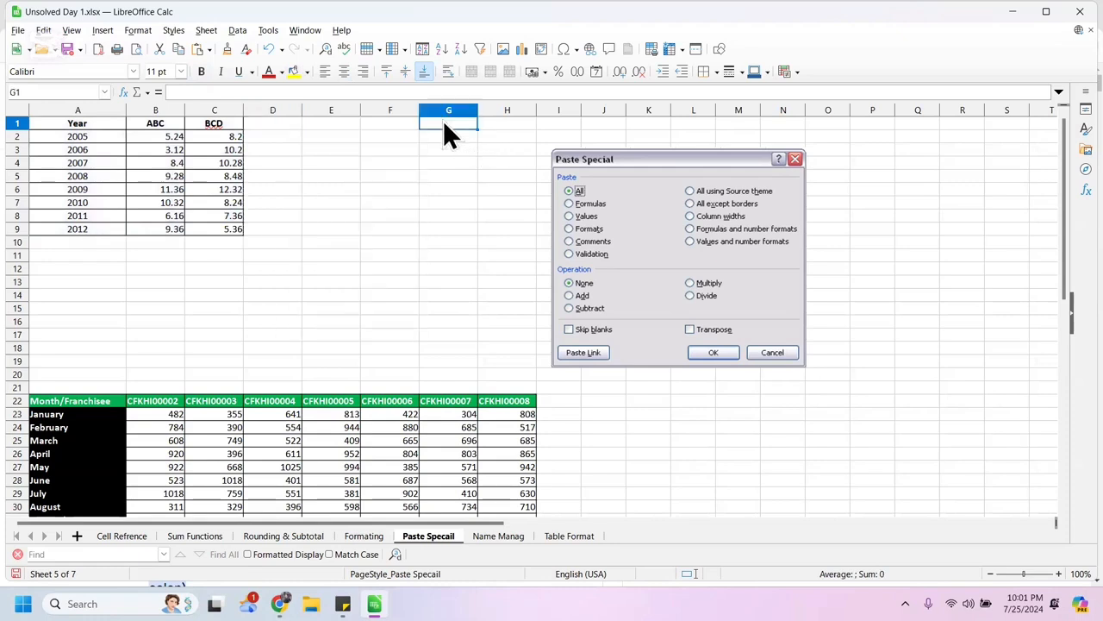
{"action": "right_click", "coordinate": [443, 119]}
{"action": "mouse_move", "coordinate": [505, 171]}
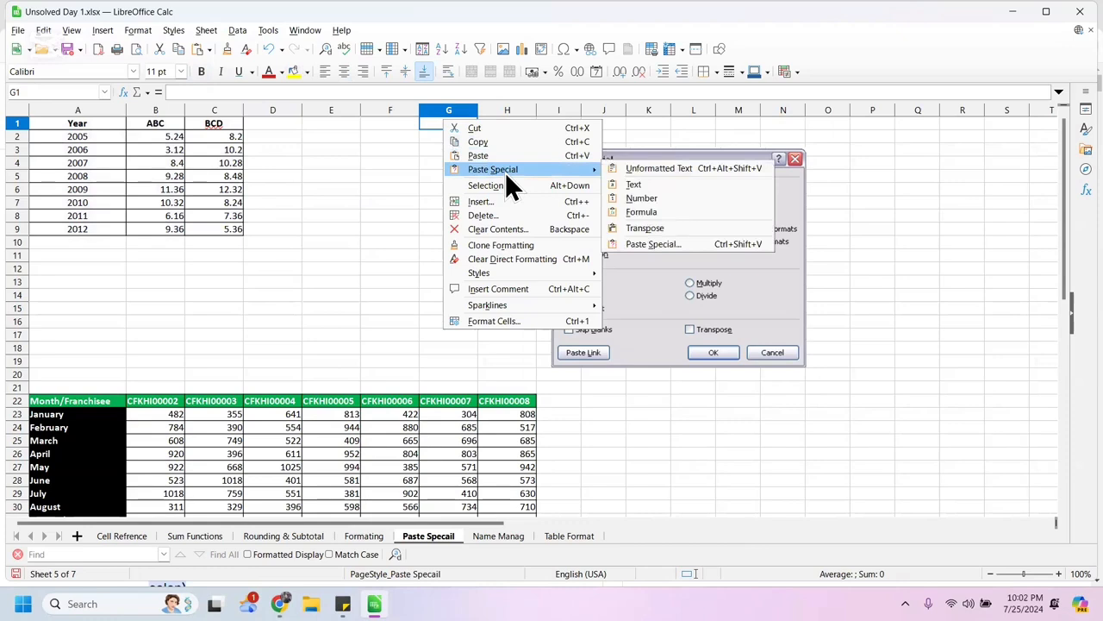
{"action": "left_click", "coordinate": [699, 243]}
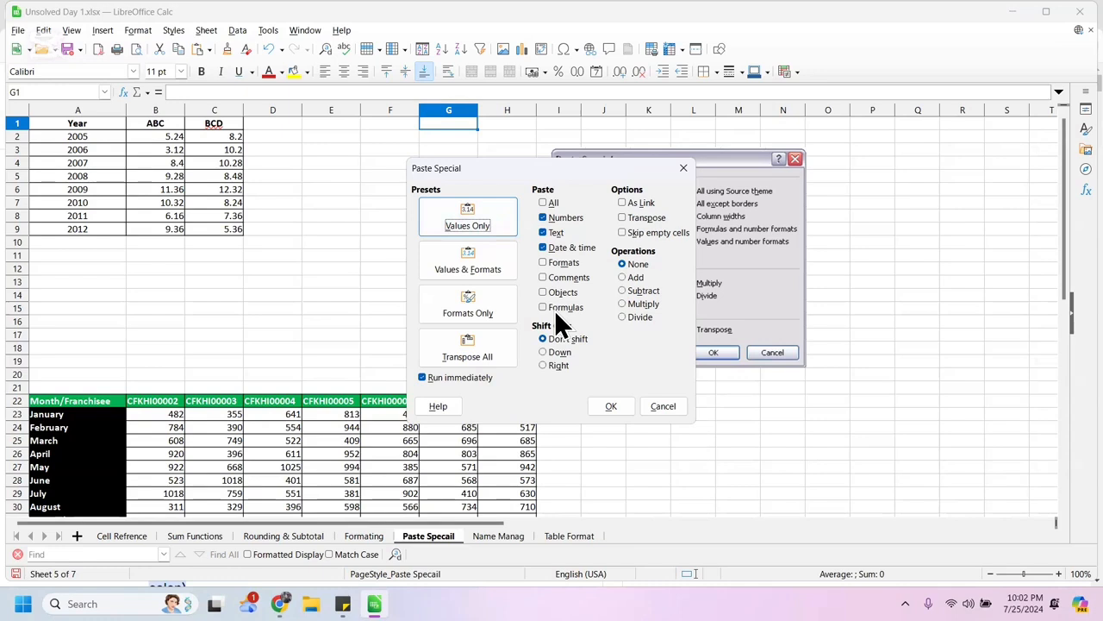
{"action": "left_click", "coordinate": [468, 222]}
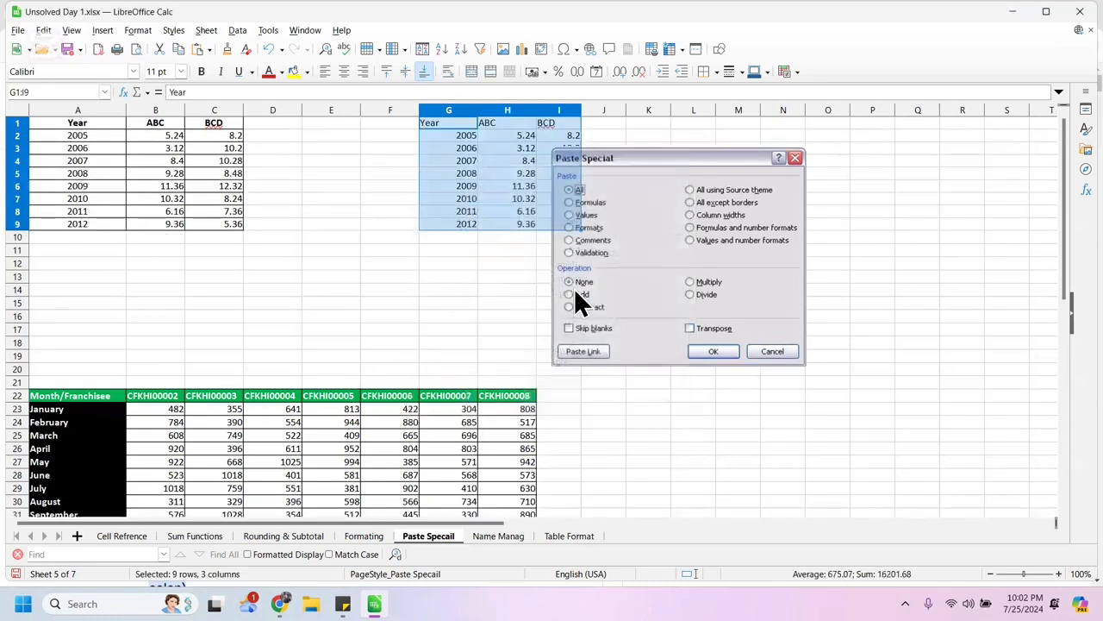
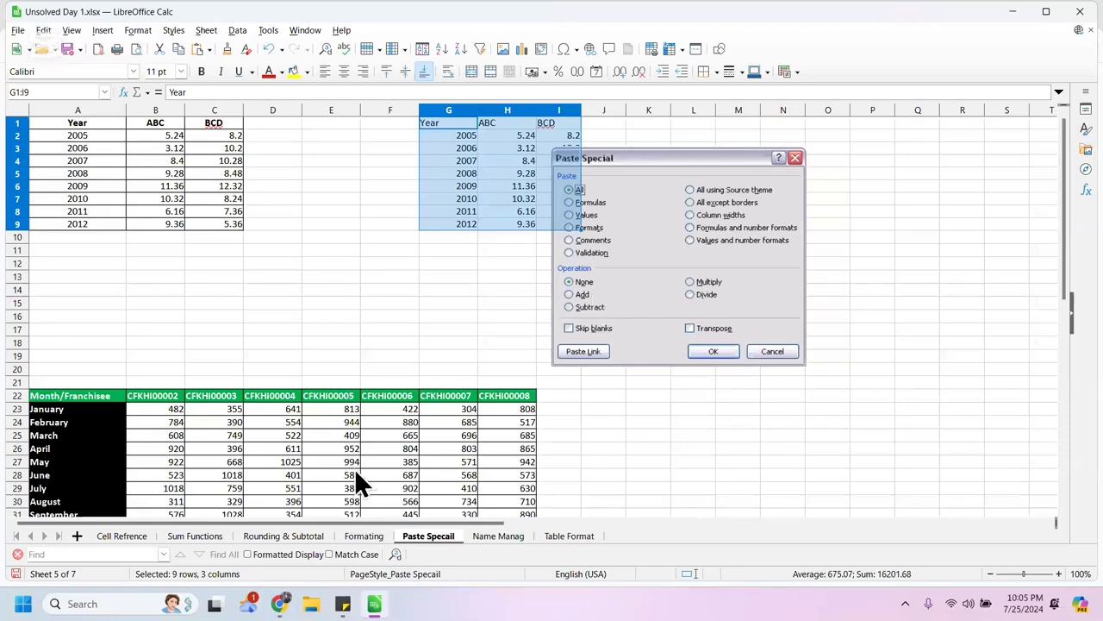
Copy the Month/Franchisee table in the range A22:H34.
{"action": "left_click_drag", "start_coordinate": [1049, 241], "coordinate": [1049, 305]}
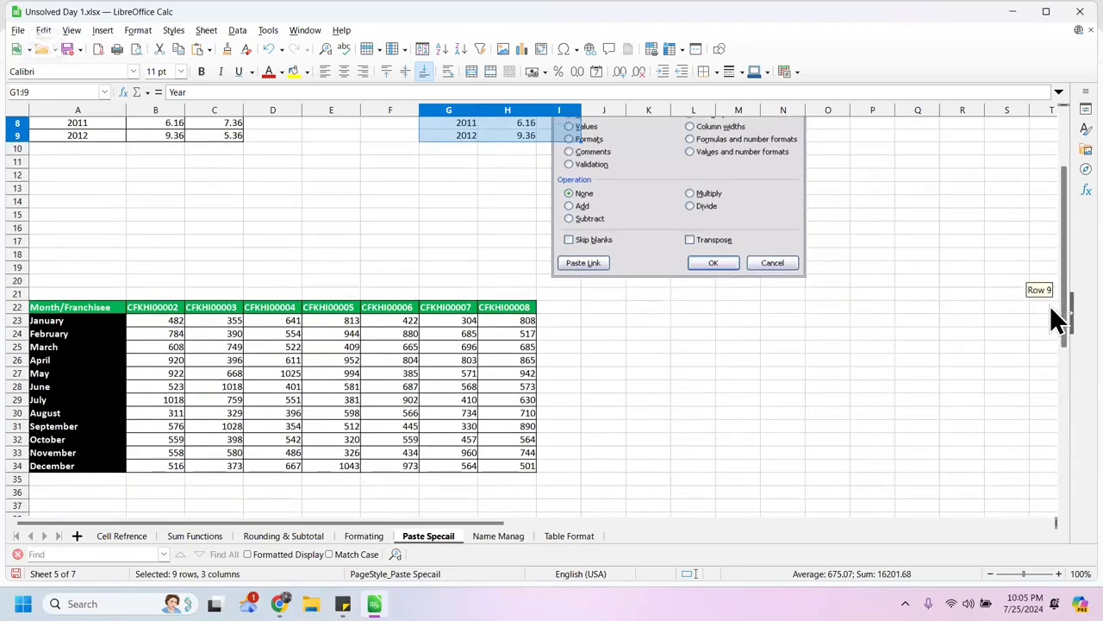
{"action": "left_click", "coordinate": [87, 273]}
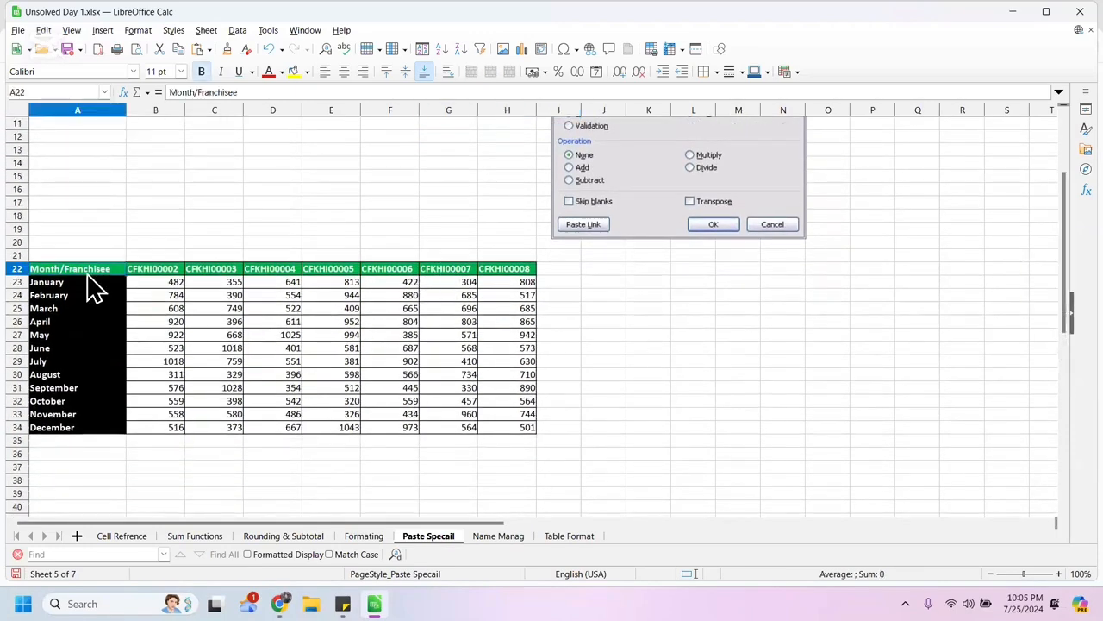
{"action": "key", "text": "shift+Right"}
{"action": "key", "text": "shift+Right"}
{"action": "key", "text": "shift+Right"}
{"action": "key", "text": "shift+Right"}
{"action": "key", "text": "shift+Right"}
{"action": "key", "text": "shift+Right"}
{"action": "key", "text": "shift+Right"}
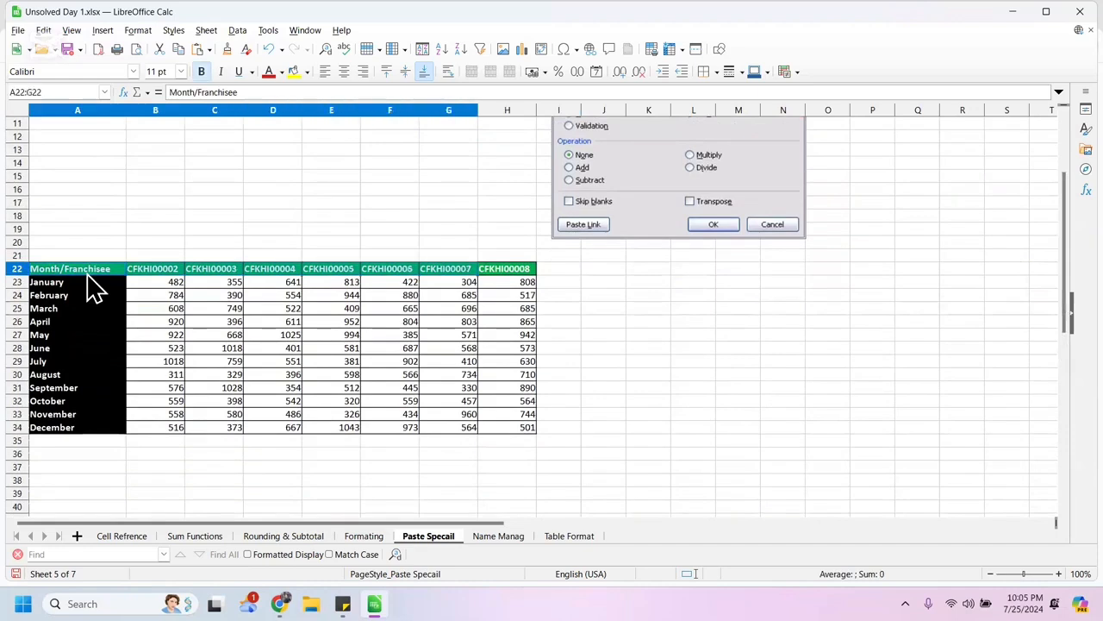
{"action": "key", "text": "shift+Down"}
{"action": "key", "text": "shift+Down"}
{"action": "key", "text": "shift+Down"}
{"action": "key", "text": "shift+Down"}
{"action": "key", "text": "shift+Down"}
{"action": "key", "text": "shift+Down"}
{"action": "key", "text": "shift+Down"}
{"action": "key", "text": "shift+Down"}
{"action": "key", "text": "shift+Down"}
{"action": "key", "text": "shift+Down"}
{"action": "key", "text": "shift+Down"}
{"action": "key", "text": "shift+Down"}
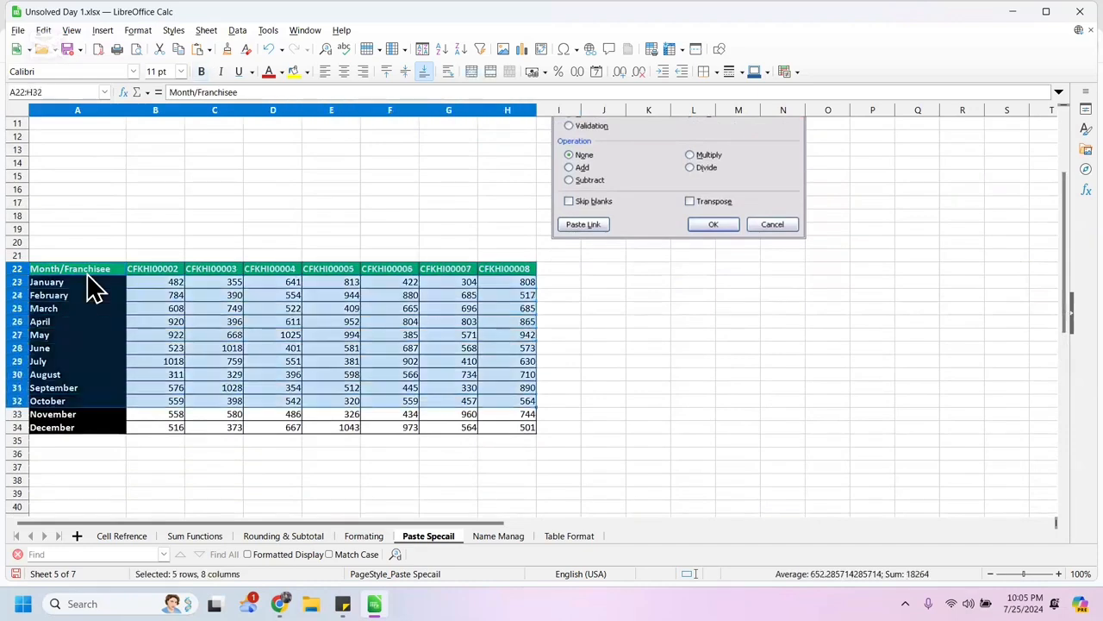
{"action": "key", "text": "ctrl+c"}
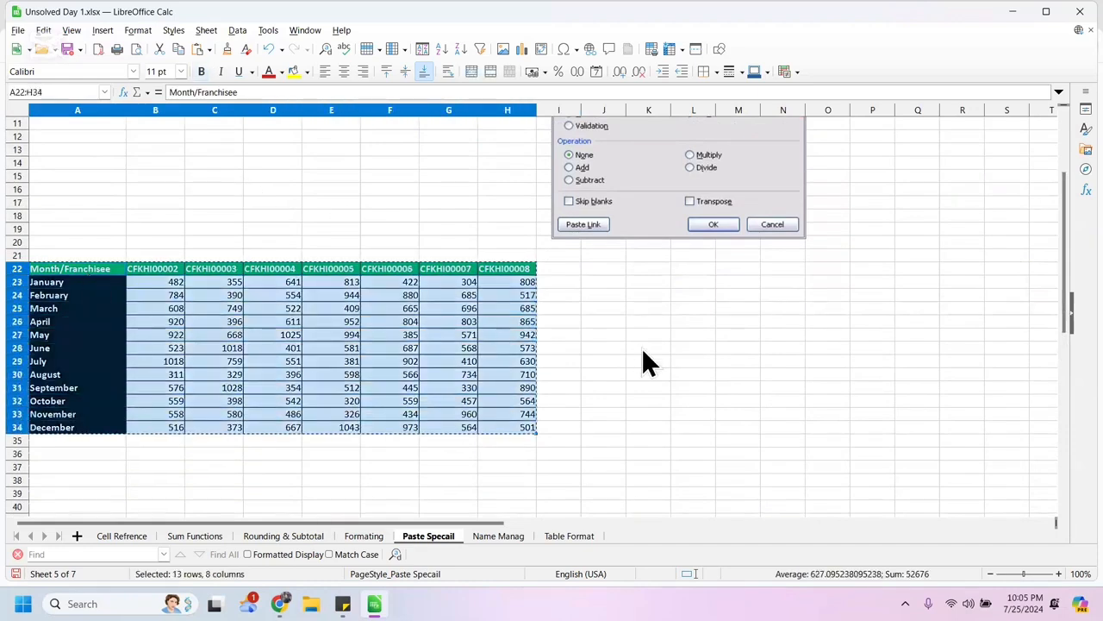
Paste the copied table at cell A36 with Paste Special, using the Values & Formats preset.
{"action": "left_click", "coordinate": [571, 273]}
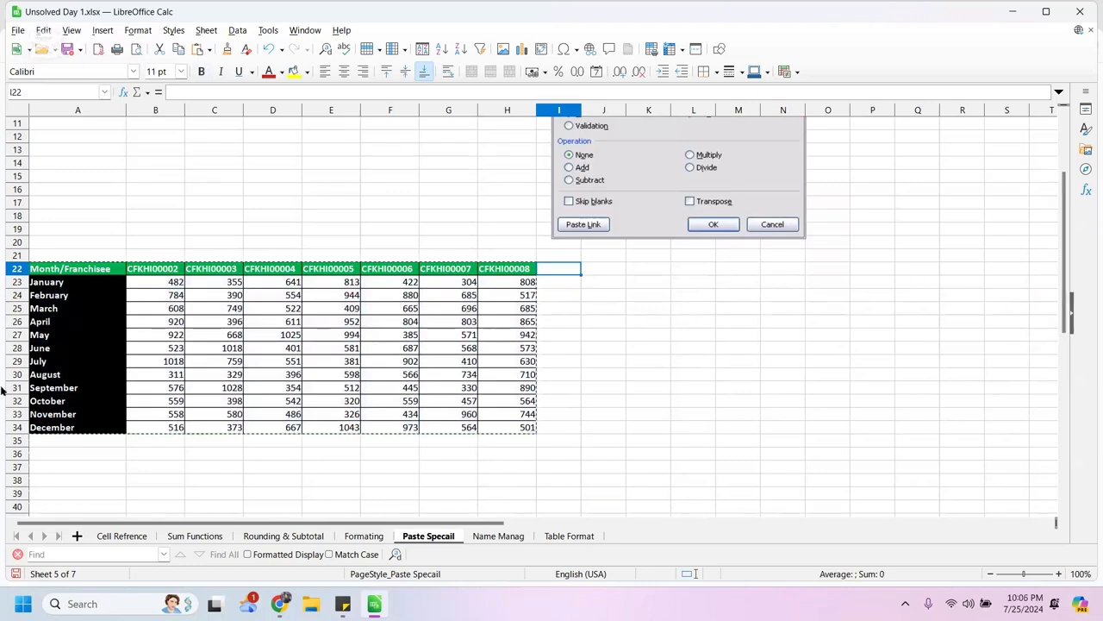
{"action": "left_click", "coordinate": [49, 454]}
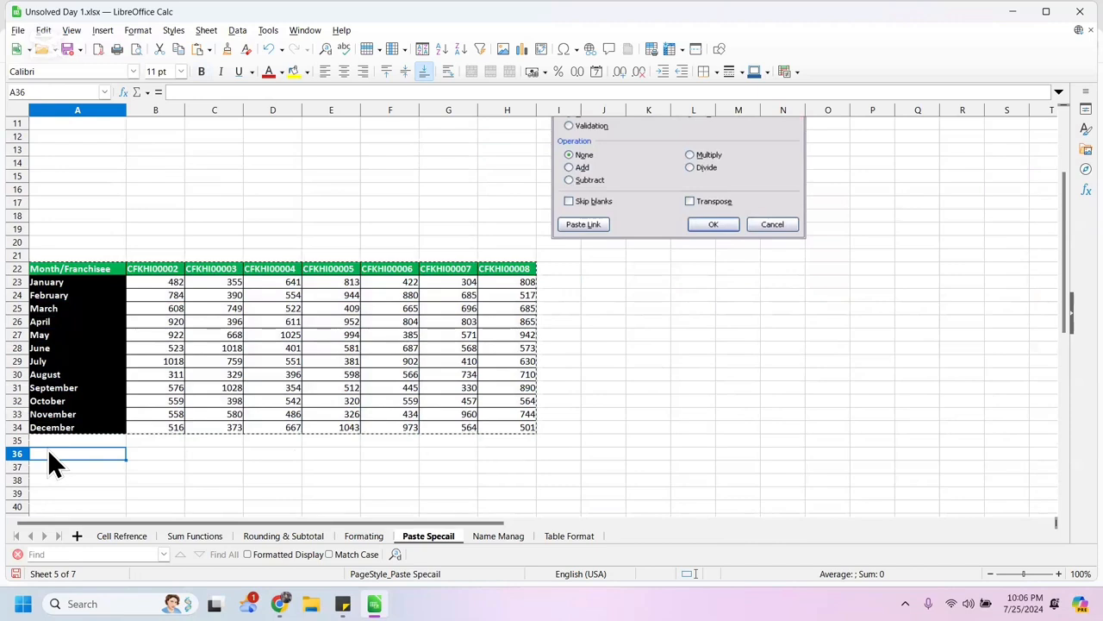
{"action": "key", "text": "ctrl+shift+v"}
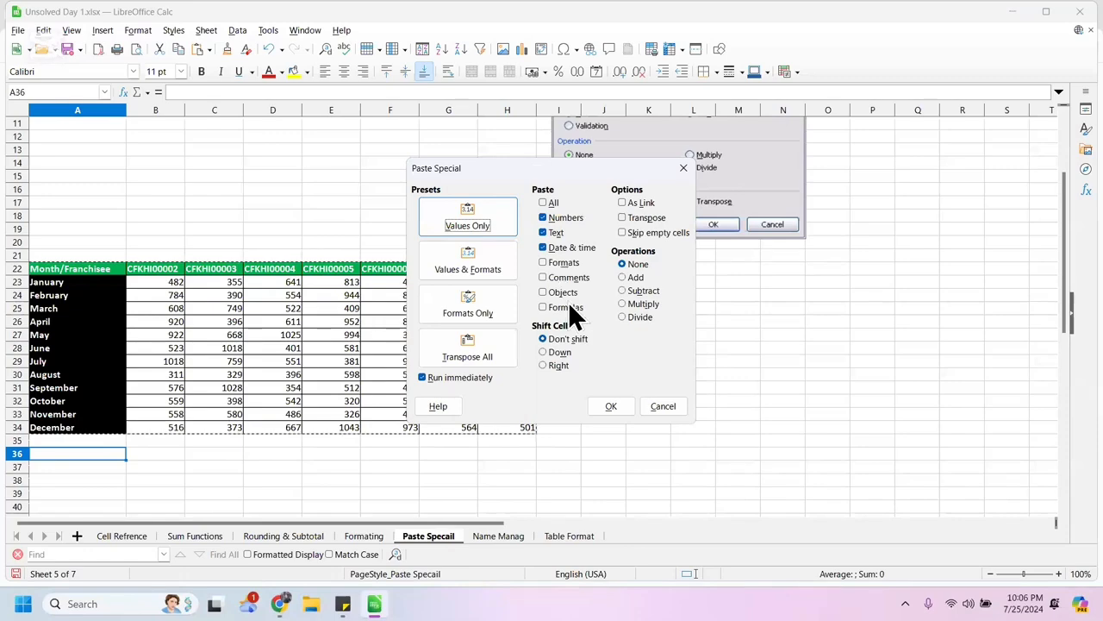
{"action": "left_click", "coordinate": [473, 259]}
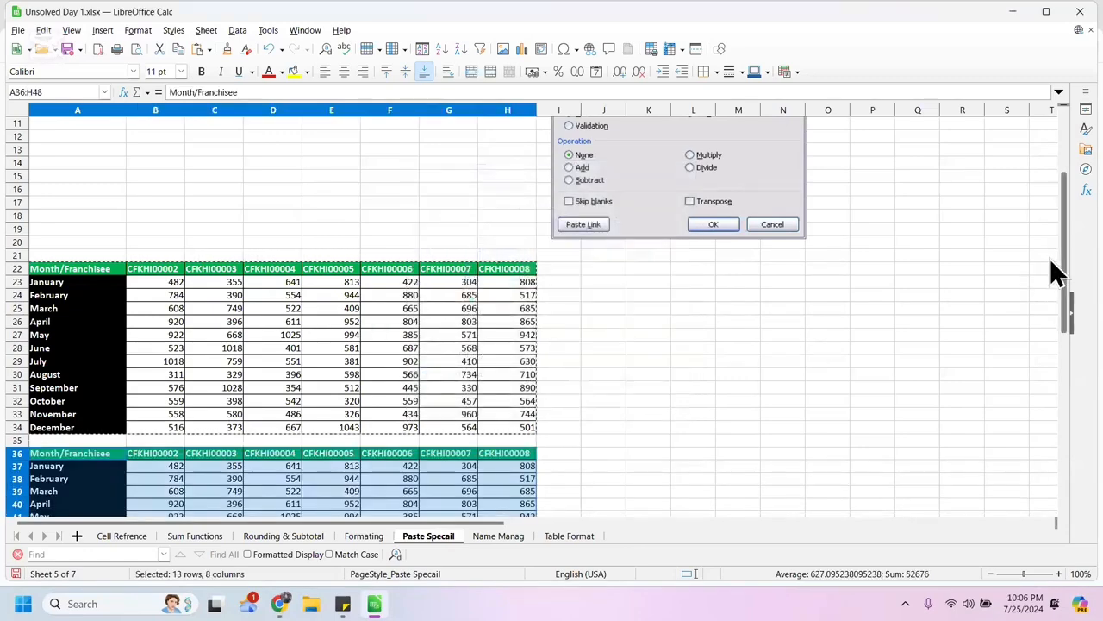
{"action": "left_click_drag", "start_coordinate": [1050, 258], "coordinate": [1050, 312]}
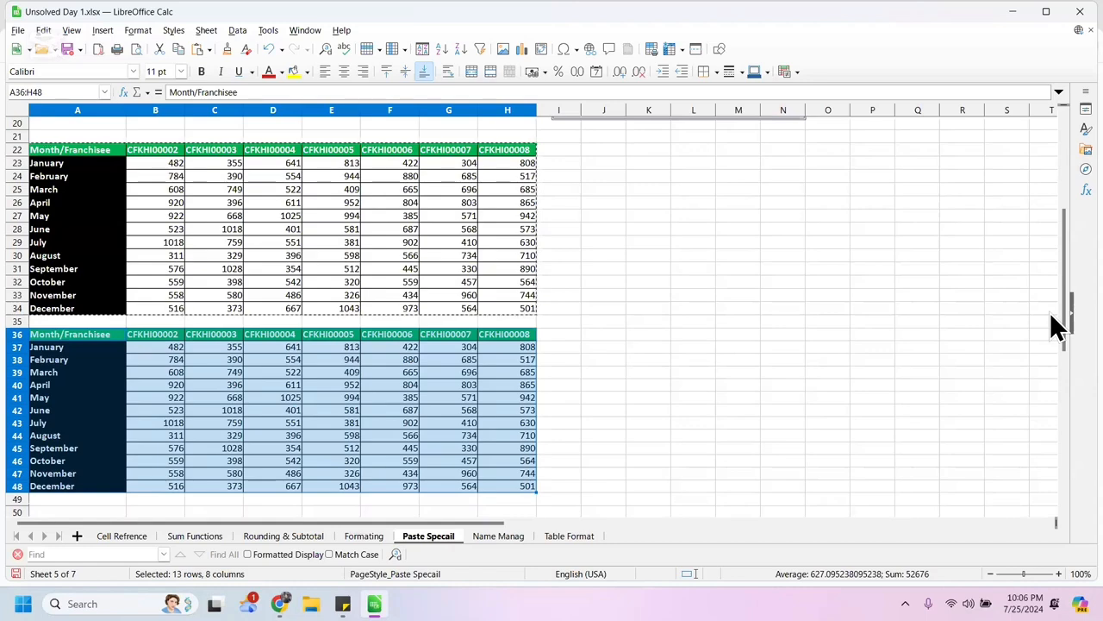
Switch to the Name Manag sheet and select the salary figures in the range C3:C8.
{"action": "left_click", "coordinate": [494, 536]}
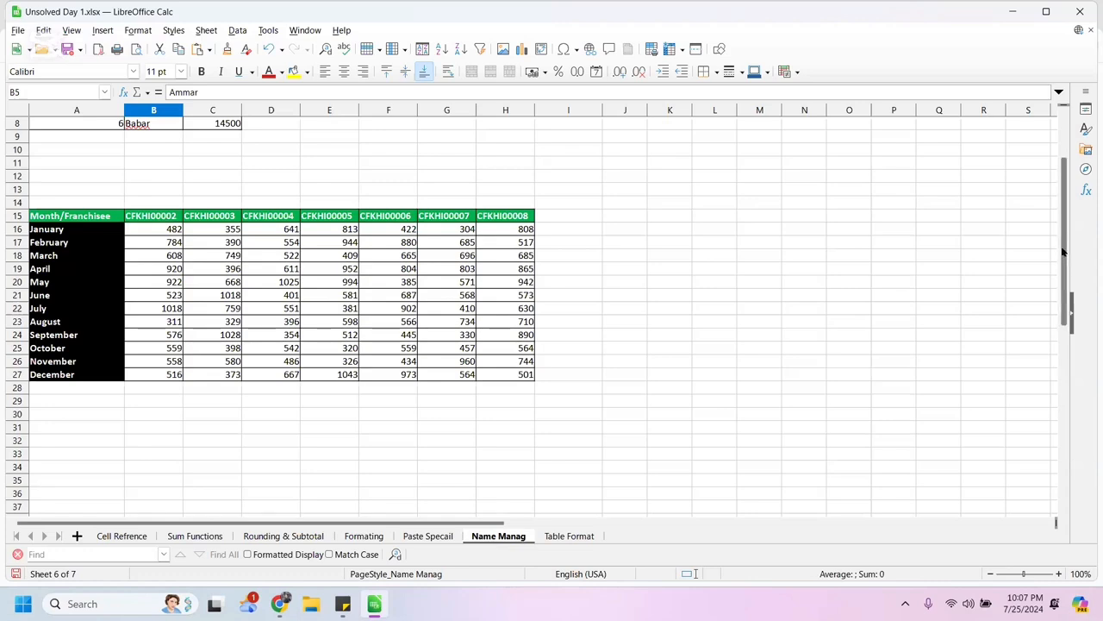
{"action": "left_click_drag", "start_coordinate": [1064, 249], "coordinate": [1061, 184]}
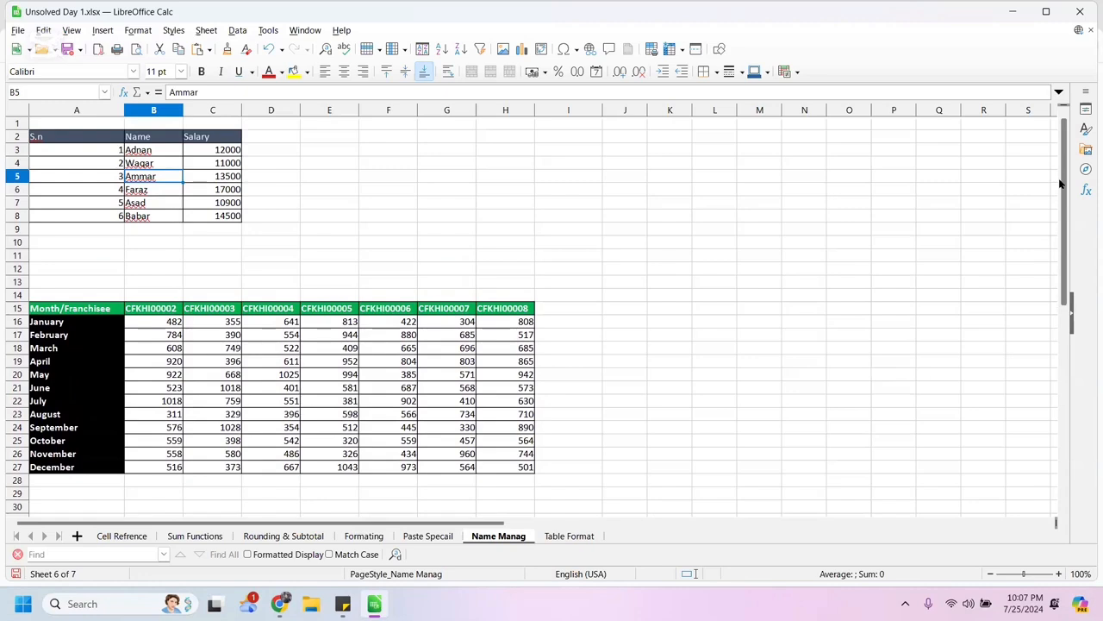
{"action": "left_click", "coordinate": [222, 150]}
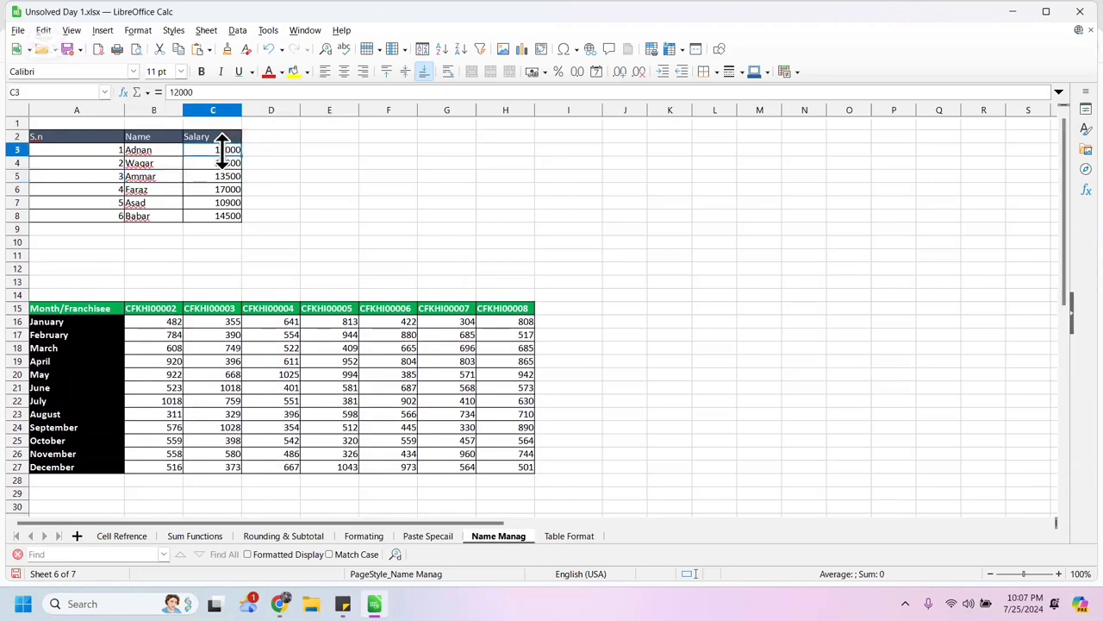
{"action": "key", "text": "shift+Down"}
{"action": "key", "text": "shift+Down"}
{"action": "key", "text": "shift+Down"}
{"action": "key", "text": "shift+Down"}
{"action": "key", "text": "shift+Down"}
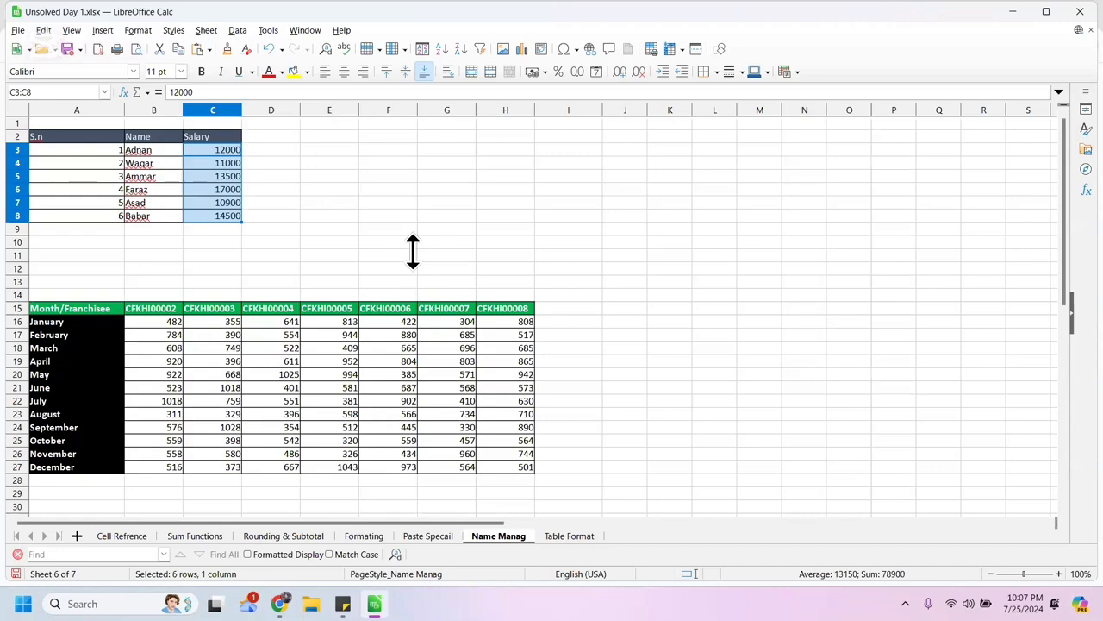
{"action": "left_click", "coordinate": [125, 24]}
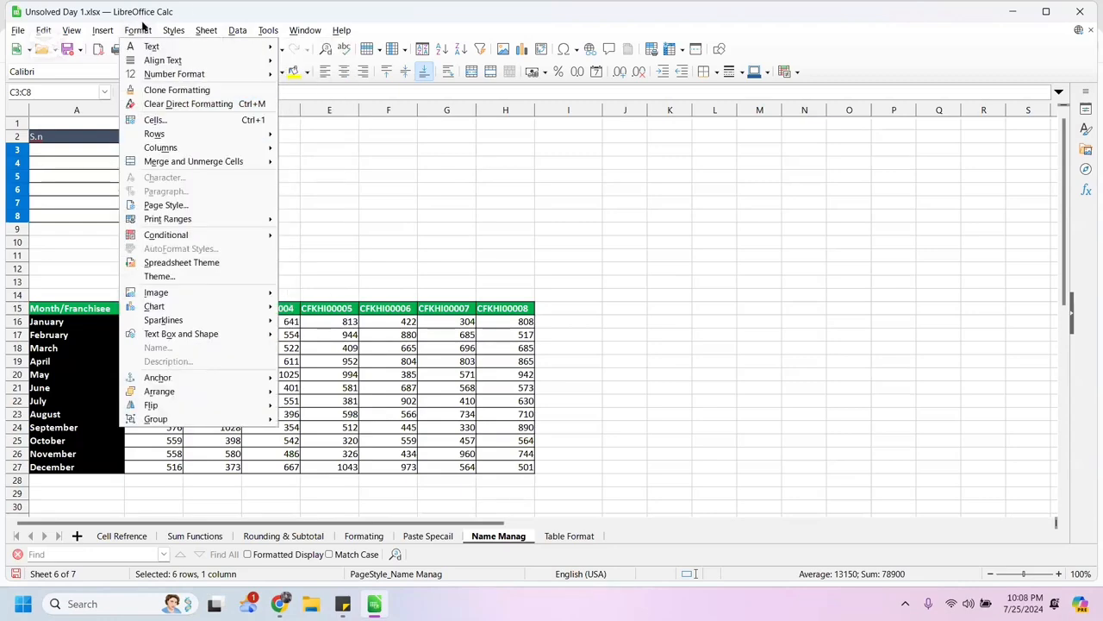
{"action": "mouse_move", "coordinate": [204, 30]}
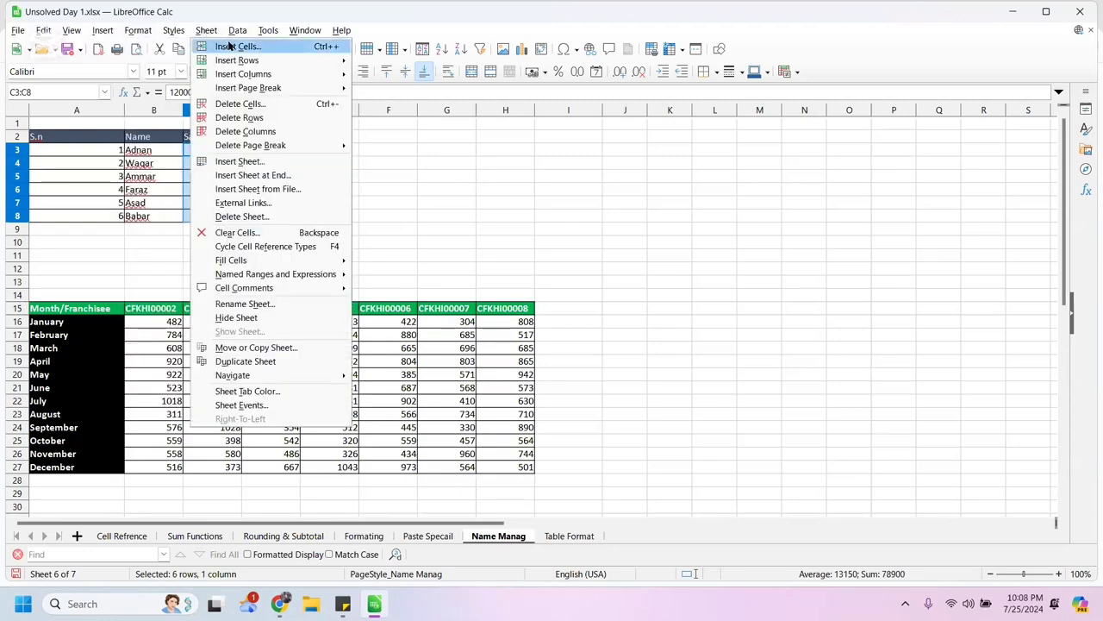
{"action": "left_click", "coordinate": [458, 165]}
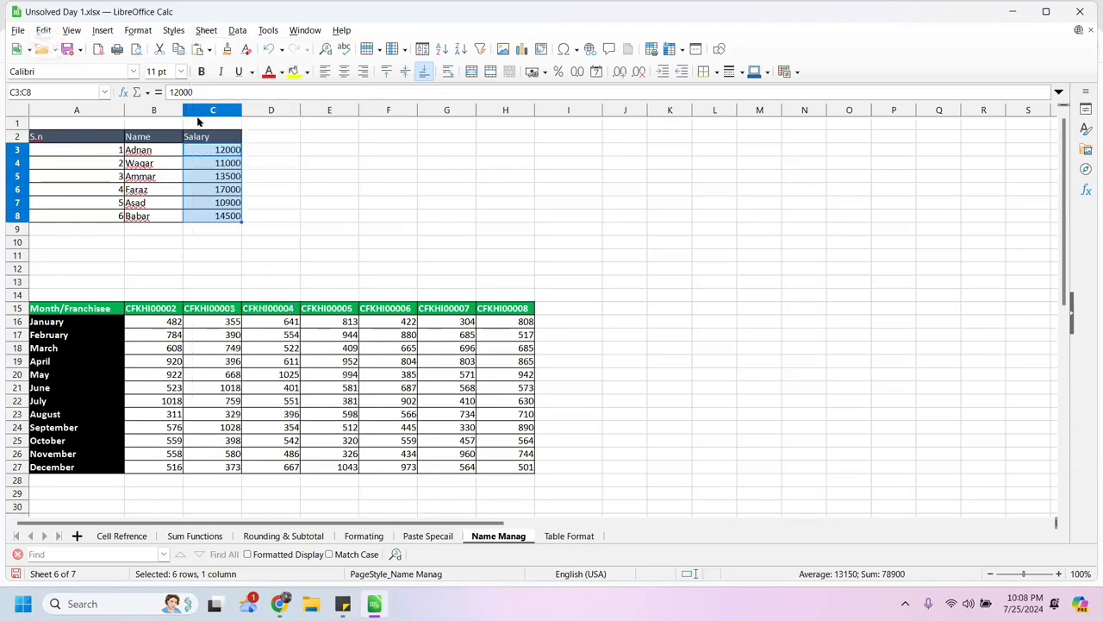
{"action": "left_click", "coordinate": [105, 92]}
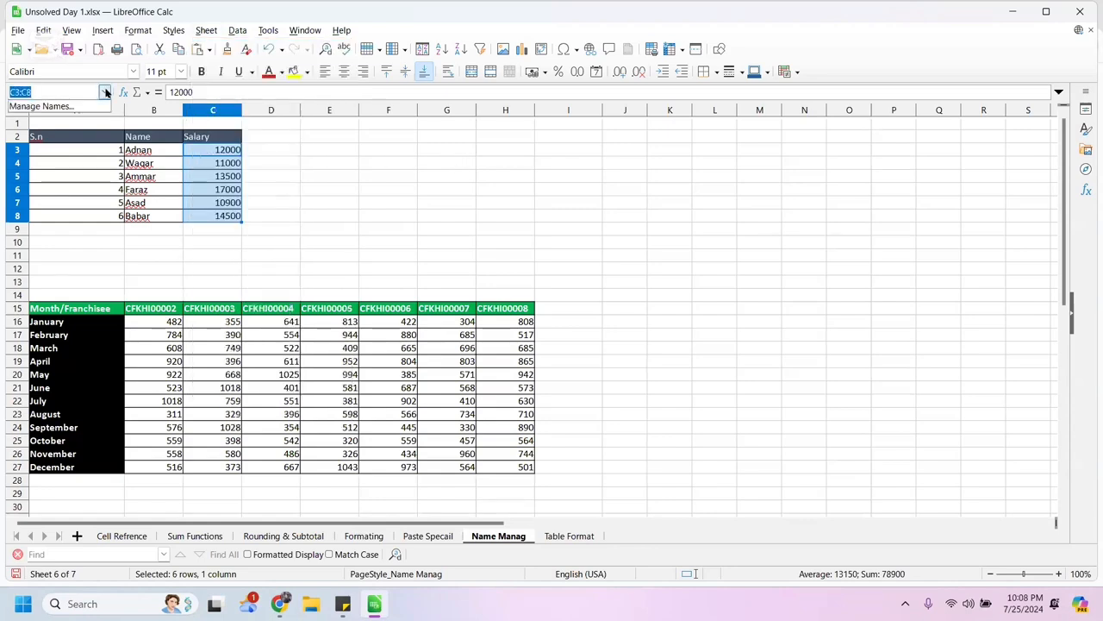
{"action": "left_click", "coordinate": [86, 106]}
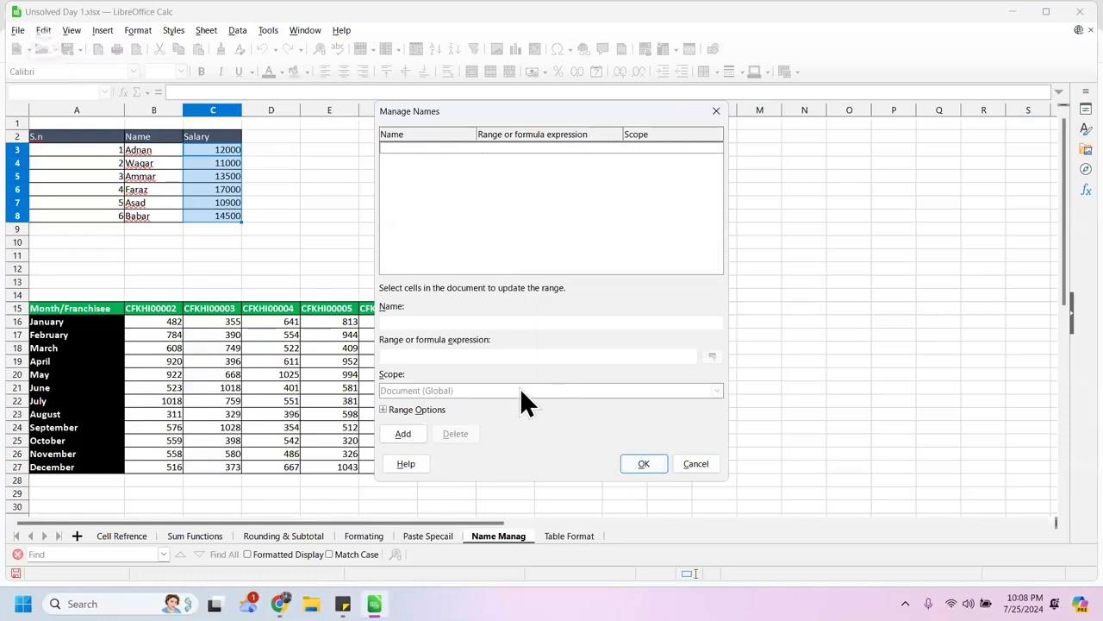
{"action": "left_click", "coordinate": [696, 465]}
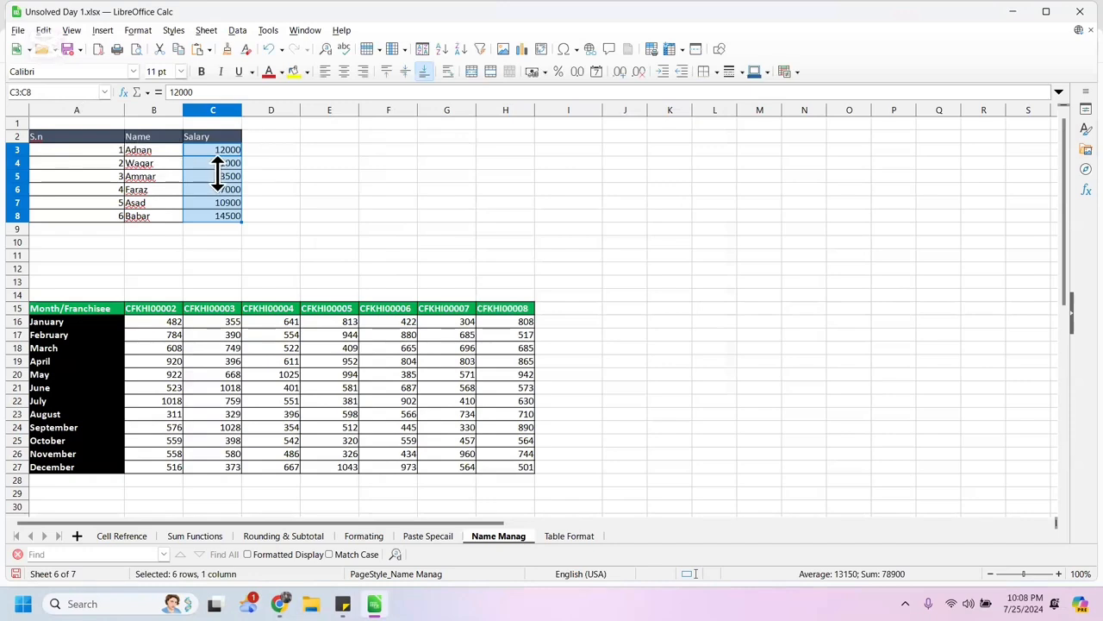
Name the selected salary range C3:C8 as Salary.
{"action": "left_click", "coordinate": [64, 90]}
{"action": "left_click_drag", "start_coordinate": [64, 90], "coordinate": [4, 97]}
{"action": "type", "text": "Salary"}
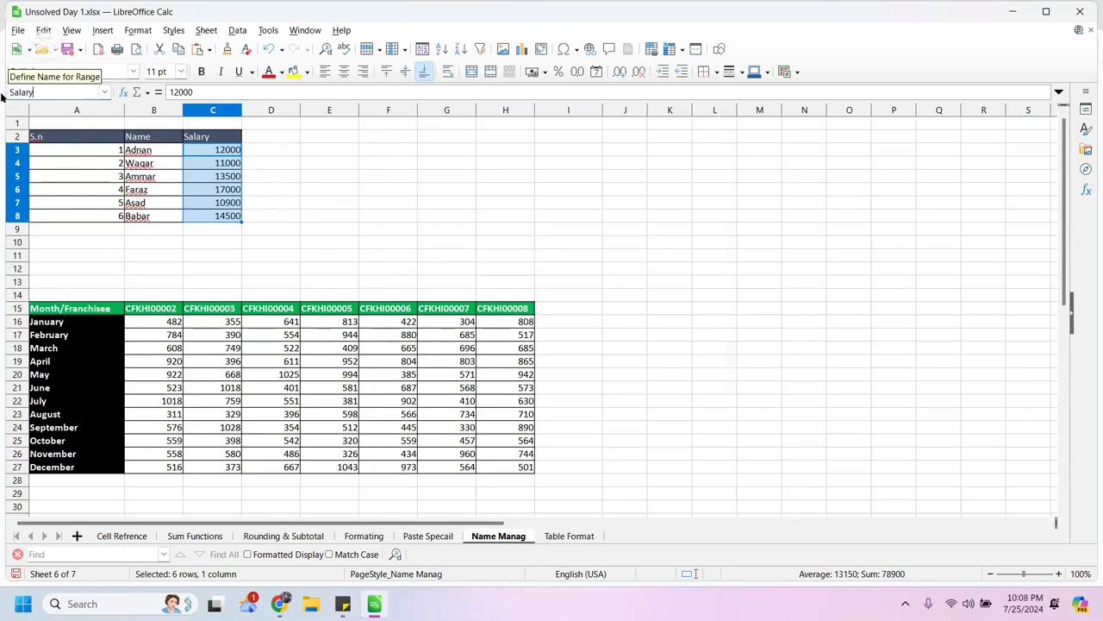
{"action": "key", "text": "Return"}
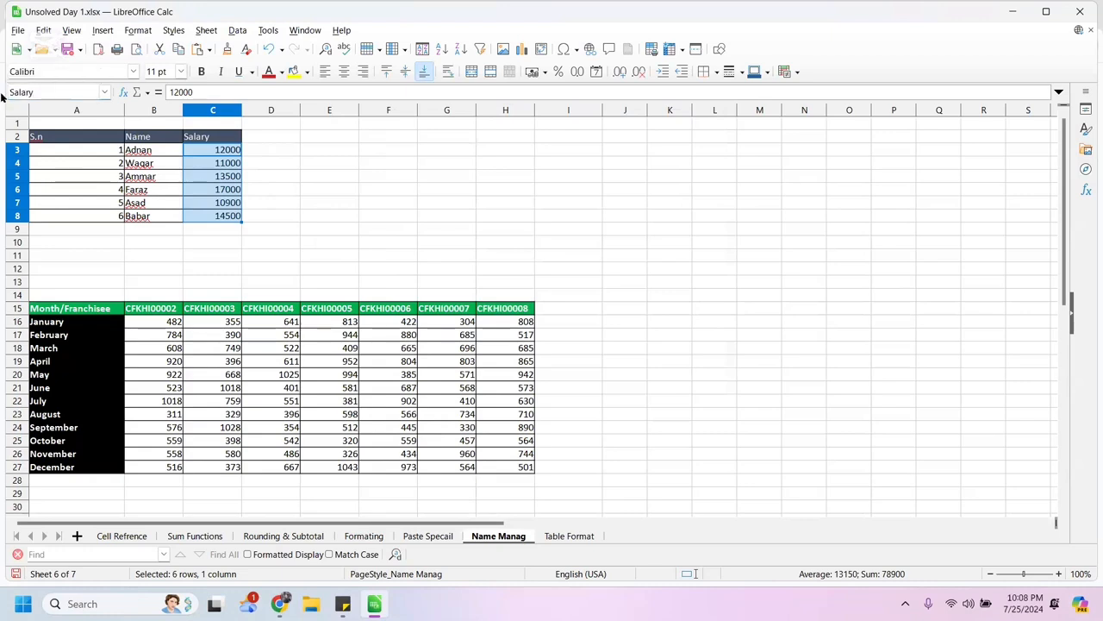
Select single cells and the whole range C3:C8 to check which selection carries the name Salary.
{"action": "left_click", "coordinate": [70, 95]}
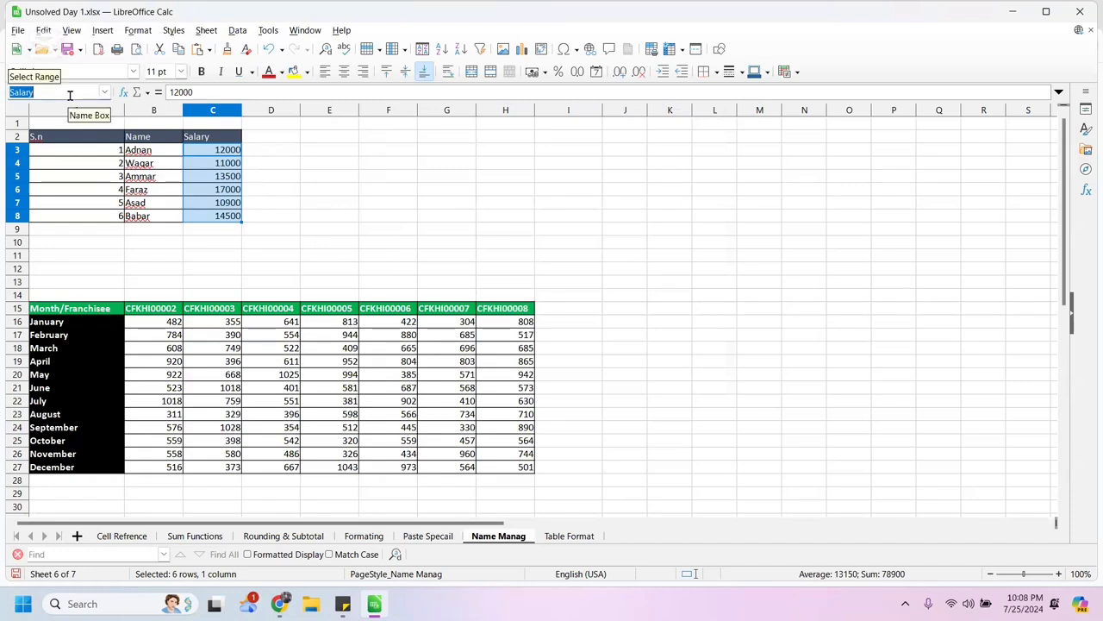
{"action": "left_click", "coordinate": [306, 177]}
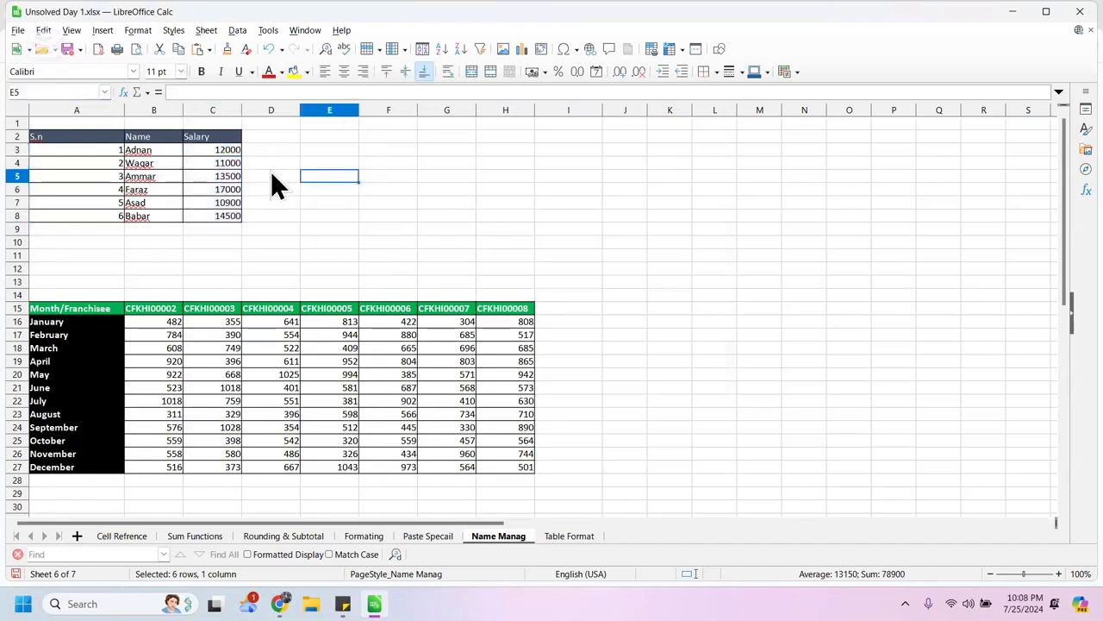
{"action": "left_click", "coordinate": [193, 153]}
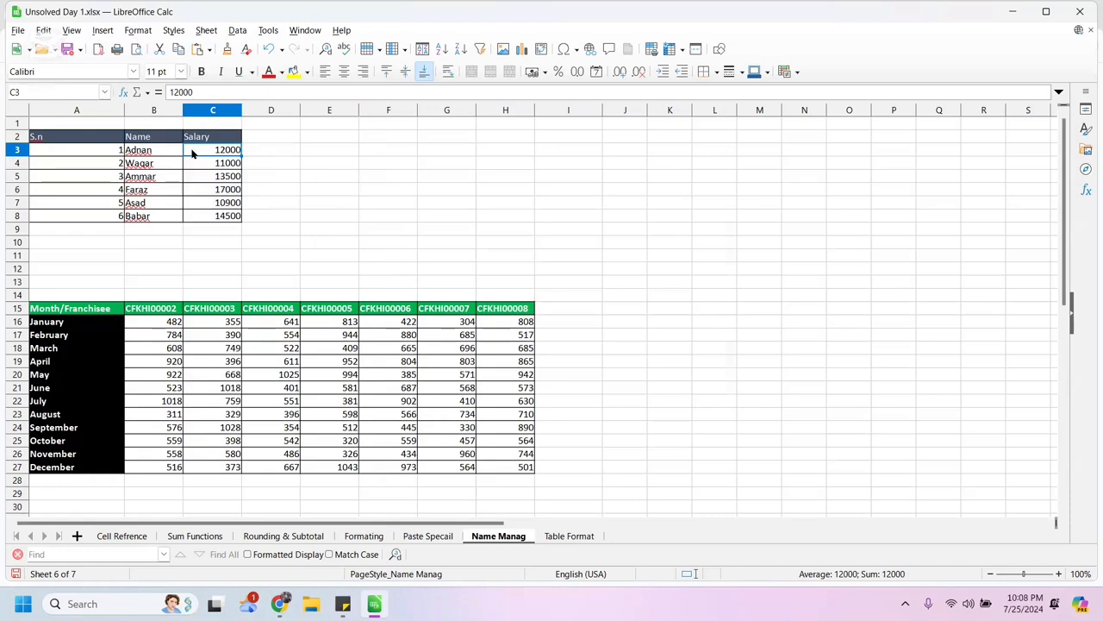
{"action": "left_click", "coordinate": [335, 145]}
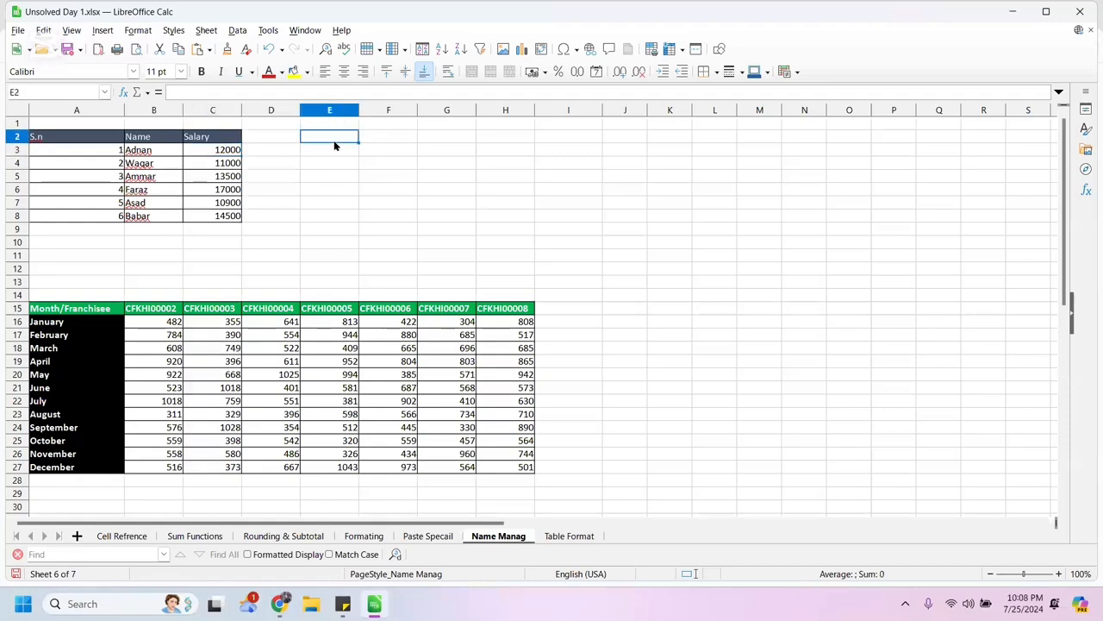
{"action": "left_click", "coordinate": [336, 153]}
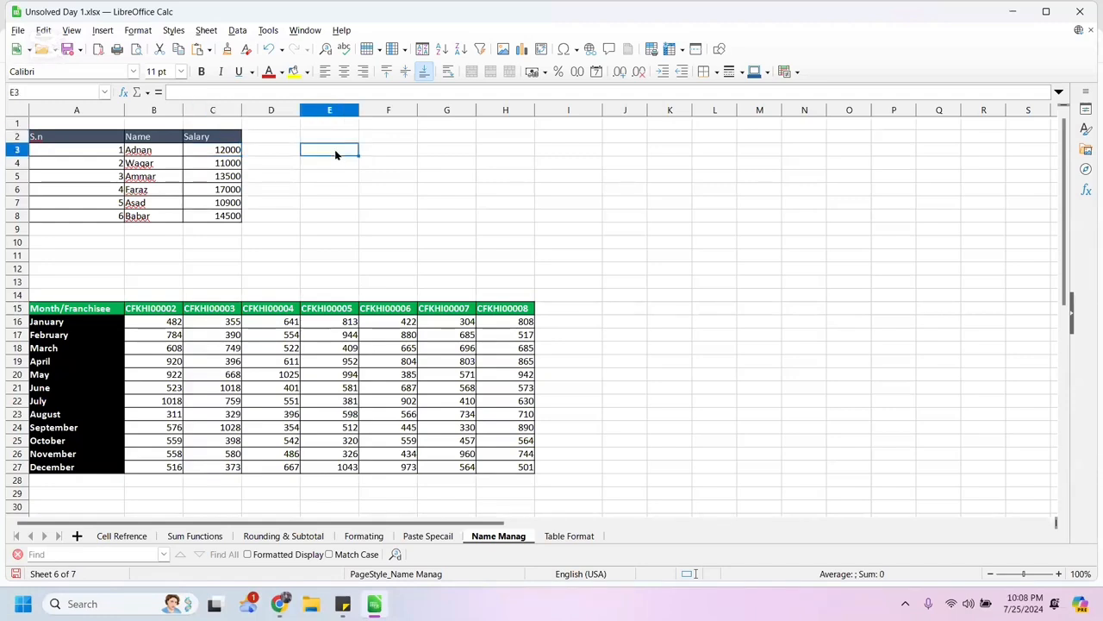
{"action": "left_click", "coordinate": [37, 91]}
{"action": "left_click", "coordinate": [210, 150]}
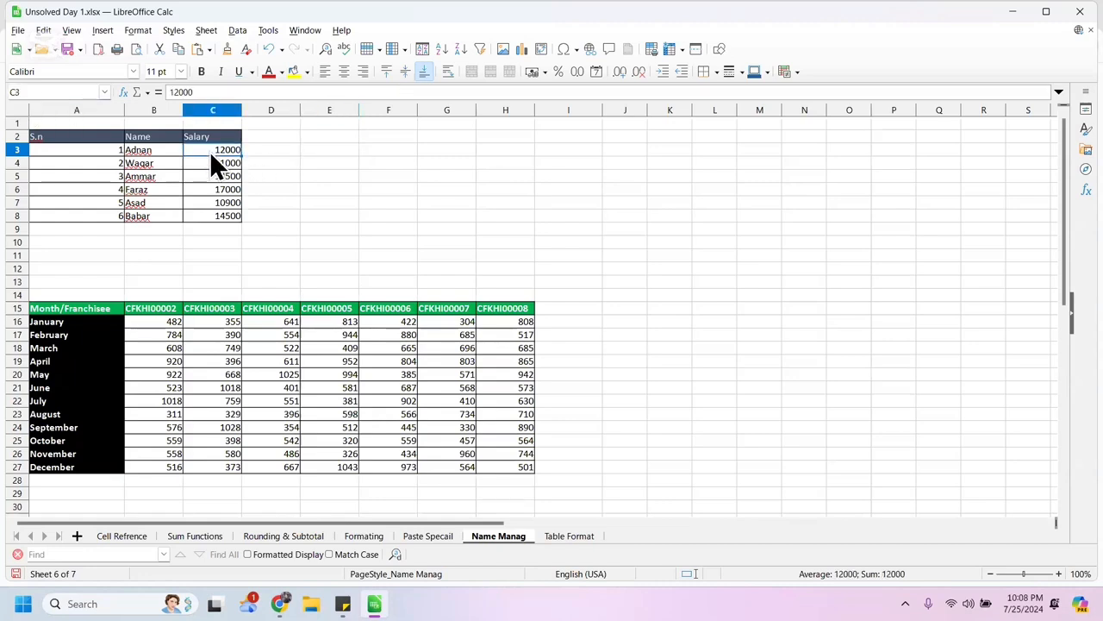
{"action": "key", "text": "shift+Down"}
{"action": "key", "text": "shift+Down"}
{"action": "key", "text": "shift+Down"}
{"action": "key", "text": "shift+Down"}
{"action": "key", "text": "shift+Down"}
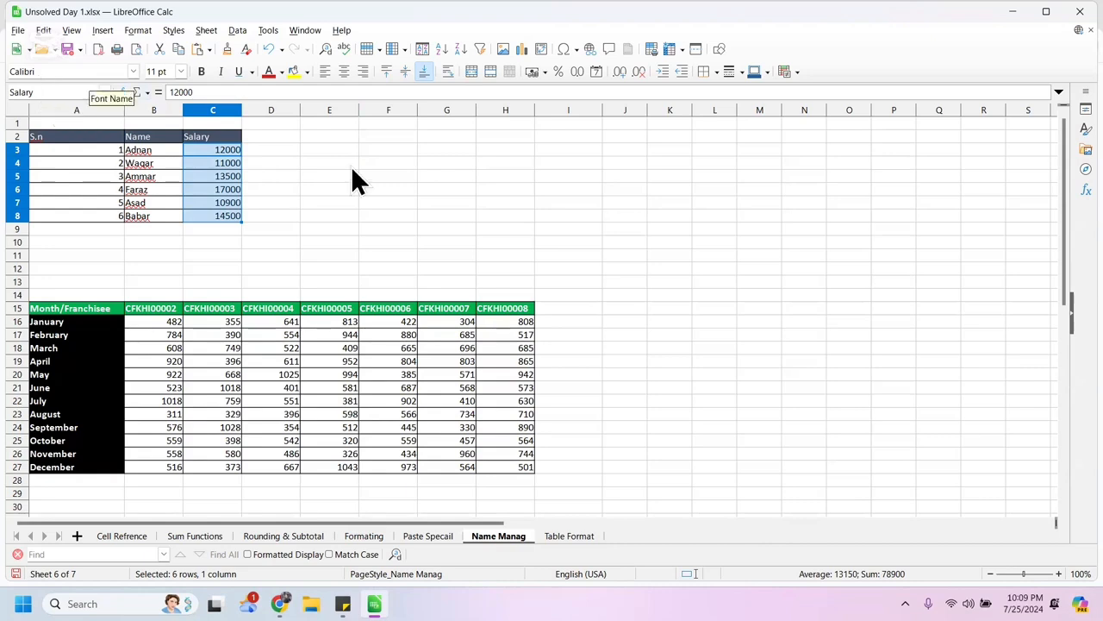
Enter a SUM formula in cell E2 that totals the named range Salary.
{"action": "left_click", "coordinate": [331, 139]}
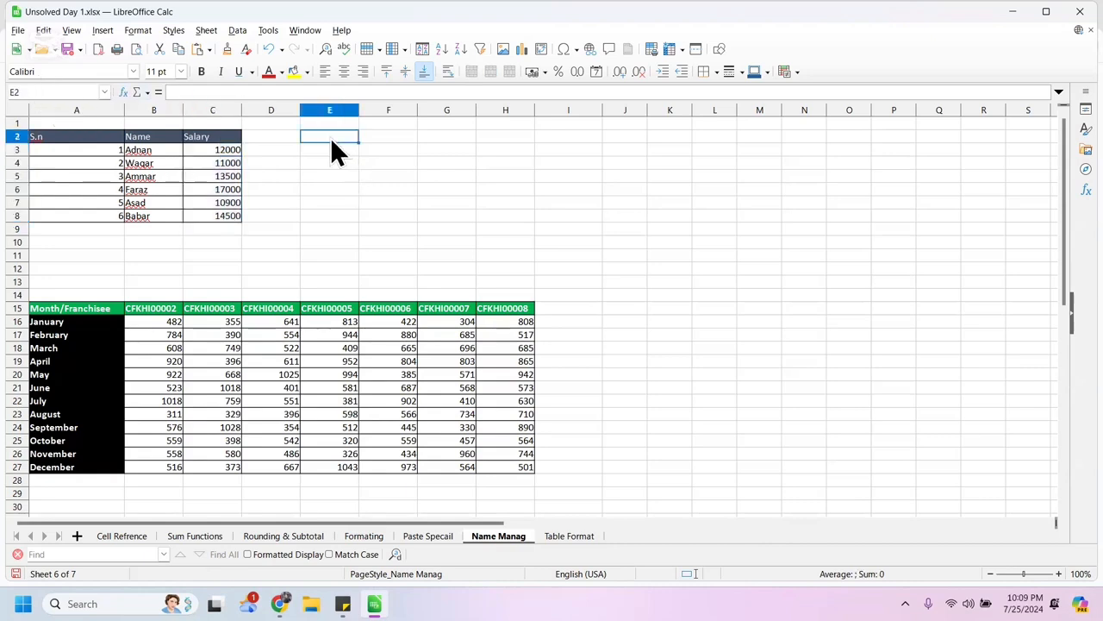
{"action": "type", "text": "="}
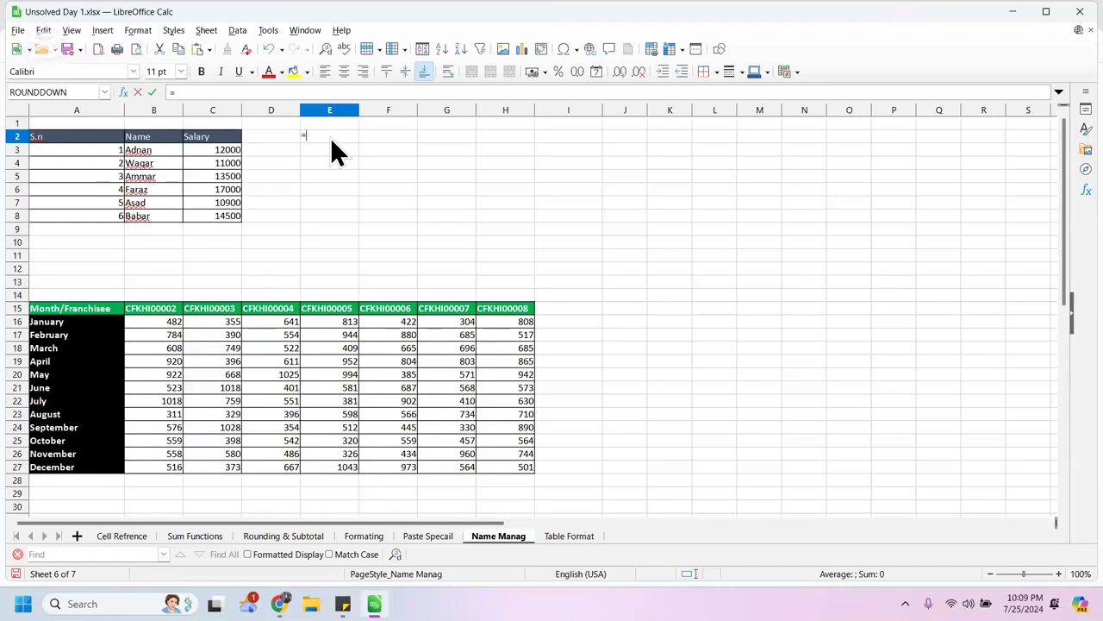
{"action": "type", "text": "suim"}
{"action": "key", "text": "BackSpace"}
{"action": "key", "text": "BackSpace"}
{"action": "type", "text": "m"}
{"action": "type", "text": "alary)"}
{"action": "key", "text": "Return"}
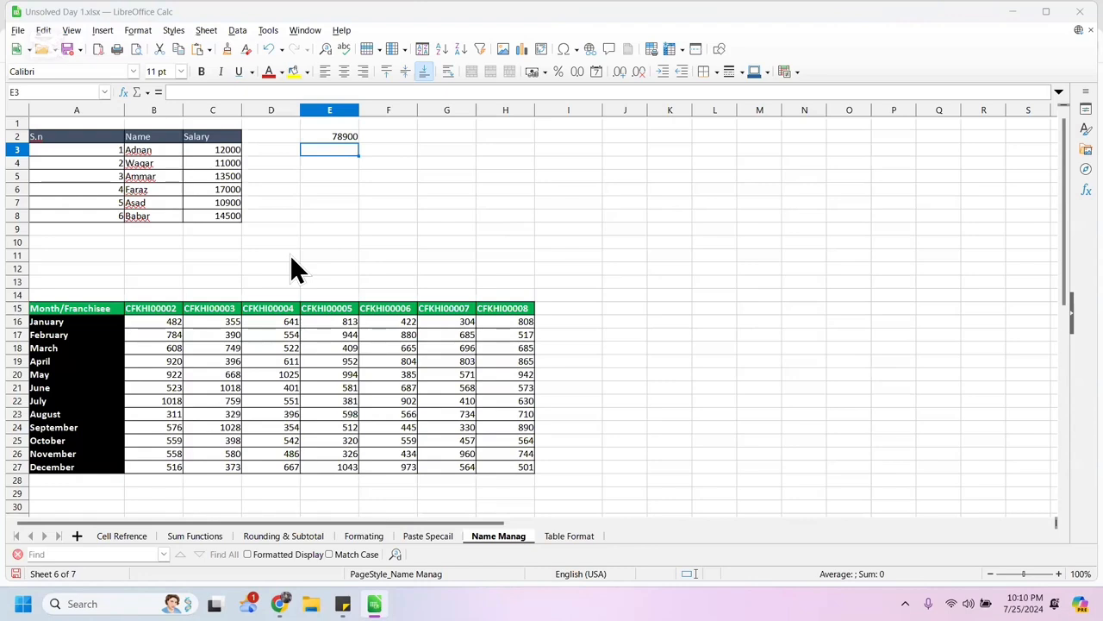
{"action": "left_click", "coordinate": [87, 323]}
{"action": "key", "text": "ctrl+b"}
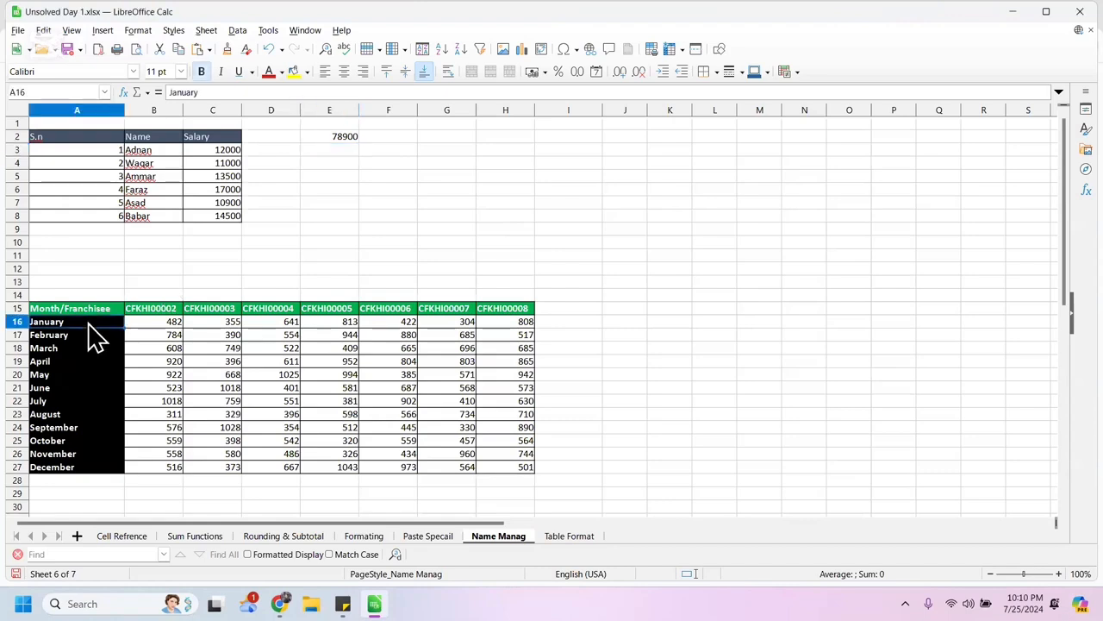
{"action": "key", "text": "shift+Right"}
{"action": "key", "text": "shift+Right"}
{"action": "key", "text": "shift+Right"}
{"action": "key", "text": "shift+Right"}
{"action": "key", "text": "shift+Right"}
{"action": "key", "text": "shift+Right"}
{"action": "key", "text": "shift+Right"}
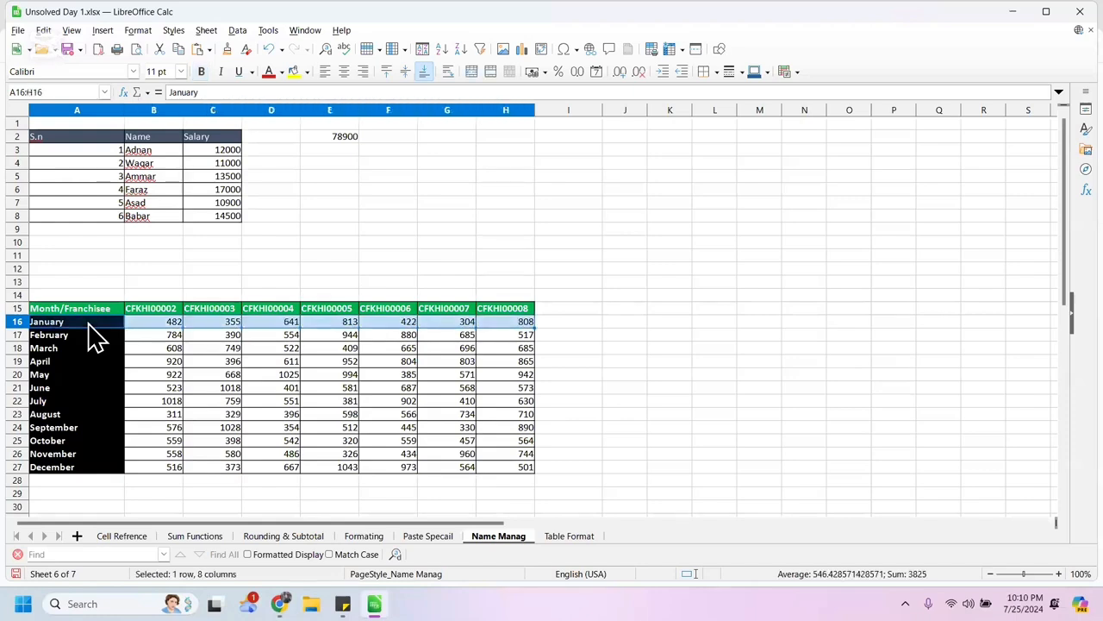
{"action": "left_click", "coordinate": [55, 91]}
{"action": "type", "text": "January"}
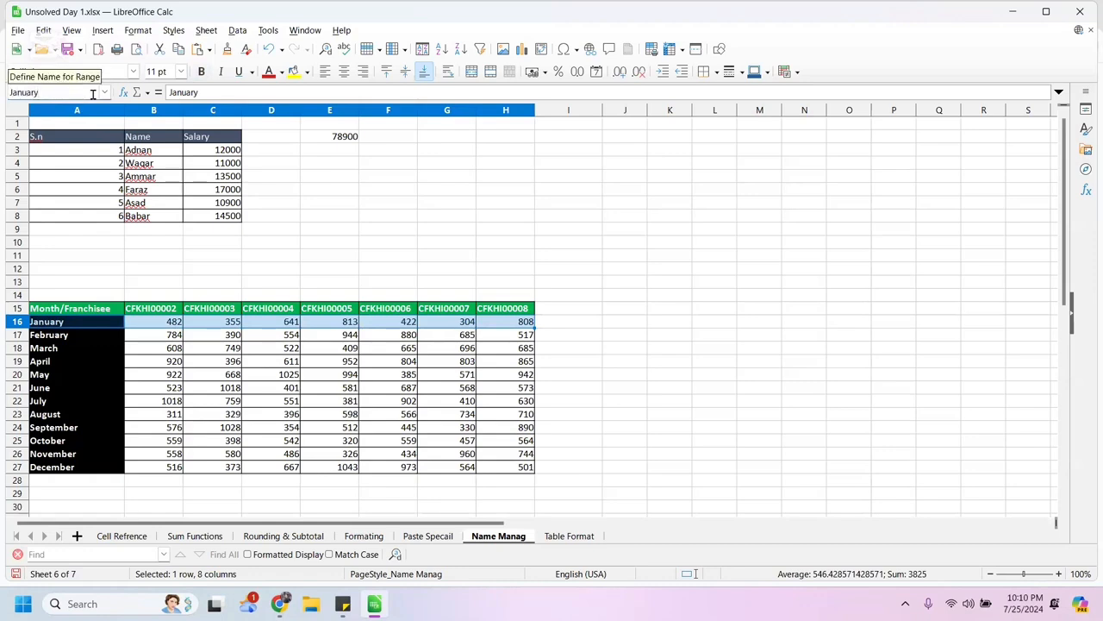
{"action": "key", "text": "BackSpace"}
{"action": "key", "text": "BackSpace"}
{"action": "key", "text": "BackSpace"}
{"action": "key", "text": "BackSpace"}
{"action": "key", "text": "BackSpace"}
{"action": "key", "text": "BackSpace"}
{"action": "key", "text": "BackSpace"}
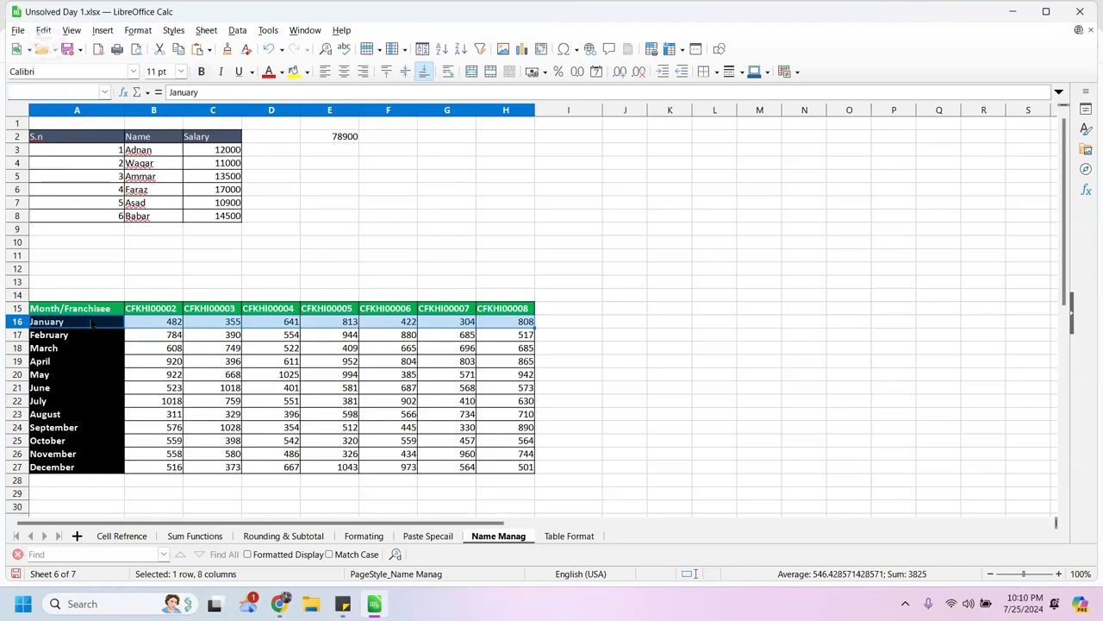
{"action": "left_click", "coordinate": [147, 326]}
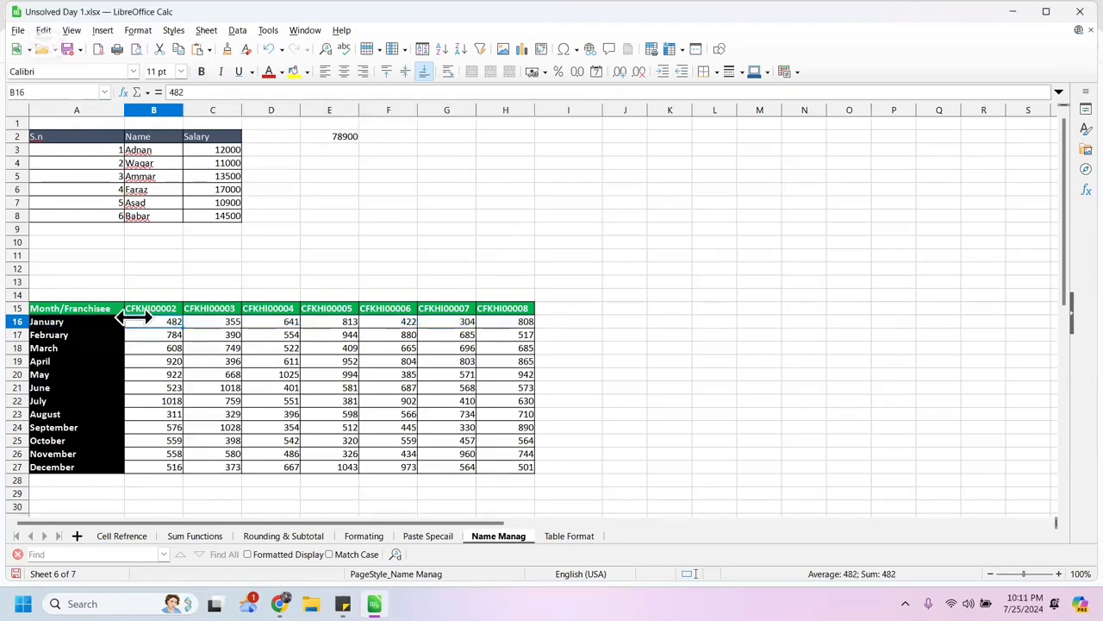
{"action": "left_click", "coordinate": [105, 322]}
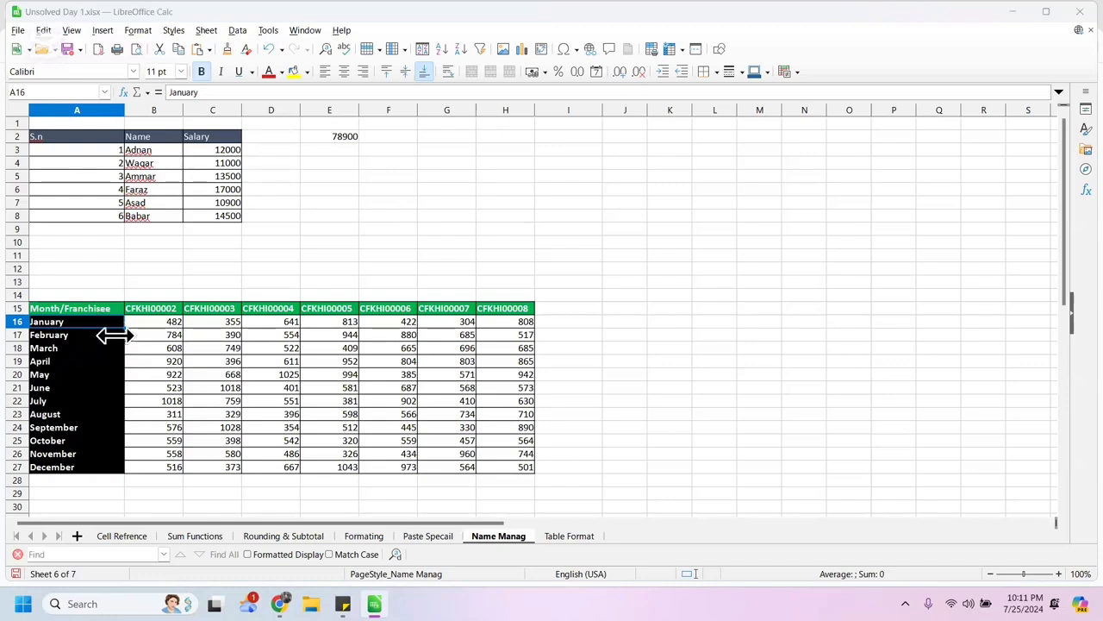
{"action": "left_click", "coordinate": [147, 321]}
Select the monthly franchisee data with its month labels in the range A16:H27.
{"action": "left_click", "coordinate": [105, 321]}
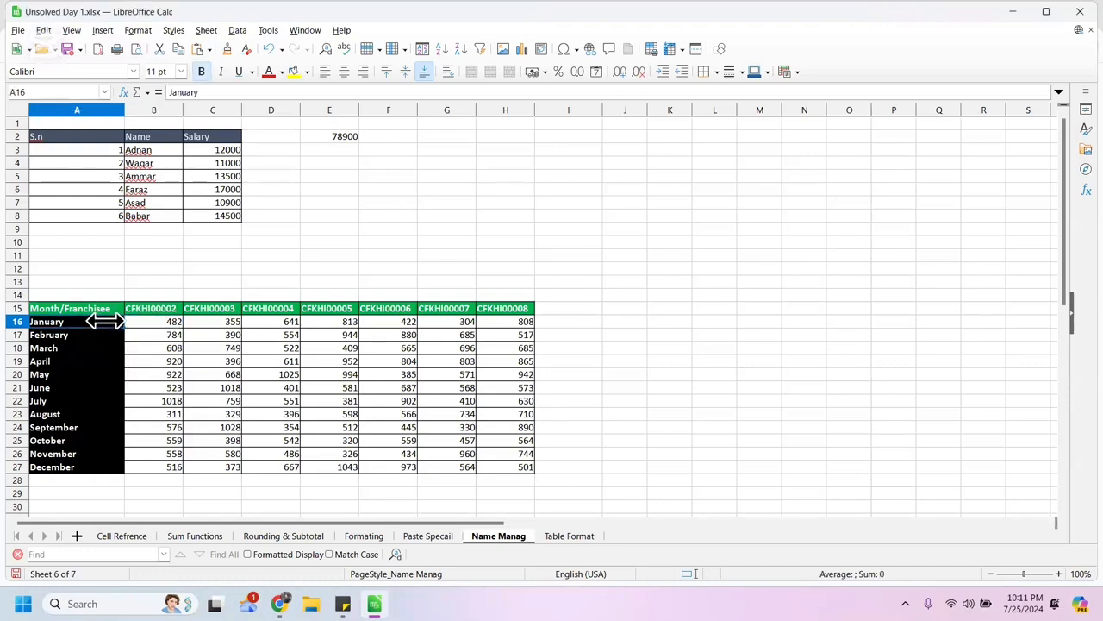
{"action": "key", "text": "shift+Right"}
{"action": "key", "text": "shift+Right"}
{"action": "key", "text": "shift+Right"}
{"action": "key", "text": "shift+Right"}
{"action": "key", "text": "shift+Right"}
{"action": "key", "text": "shift+Right"}
{"action": "key", "text": "shift+Right"}
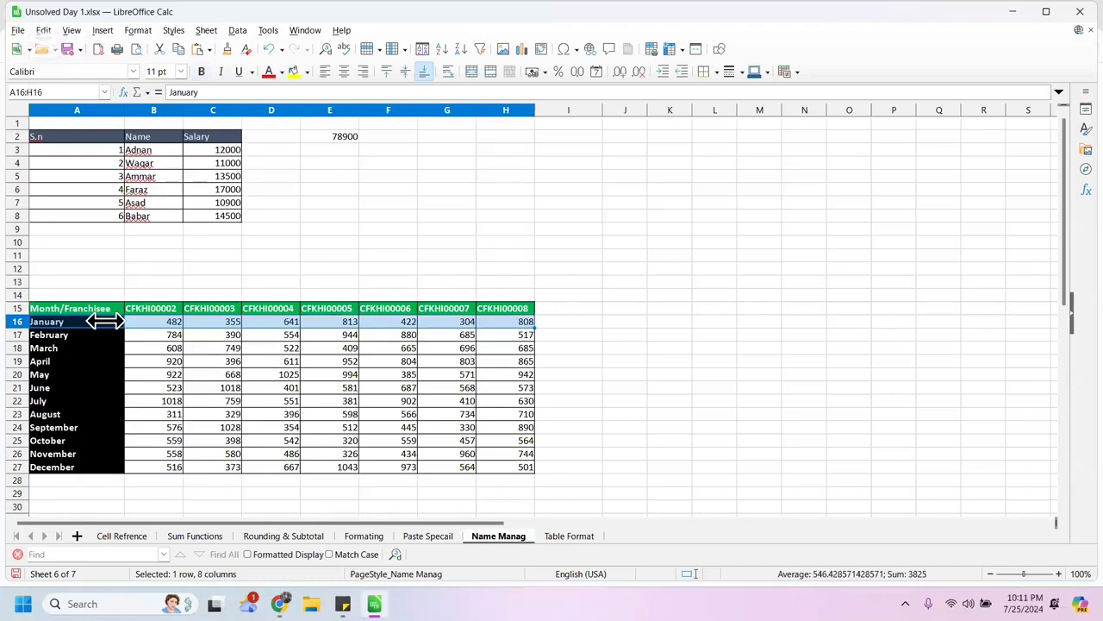
{"action": "key", "text": "shift+Down"}
{"action": "key", "text": "shift+Down"}
{"action": "key", "text": "shift+Down"}
{"action": "key", "text": "shift+Down"}
{"action": "key", "text": "shift+Down"}
{"action": "key", "text": "shift+Down"}
{"action": "key", "text": "shift+Down"}
{"action": "key", "text": "shift+Down"}
{"action": "key", "text": "shift+Down"}
{"action": "key", "text": "shift+Down"}
{"action": "key", "text": "shift+Down"}
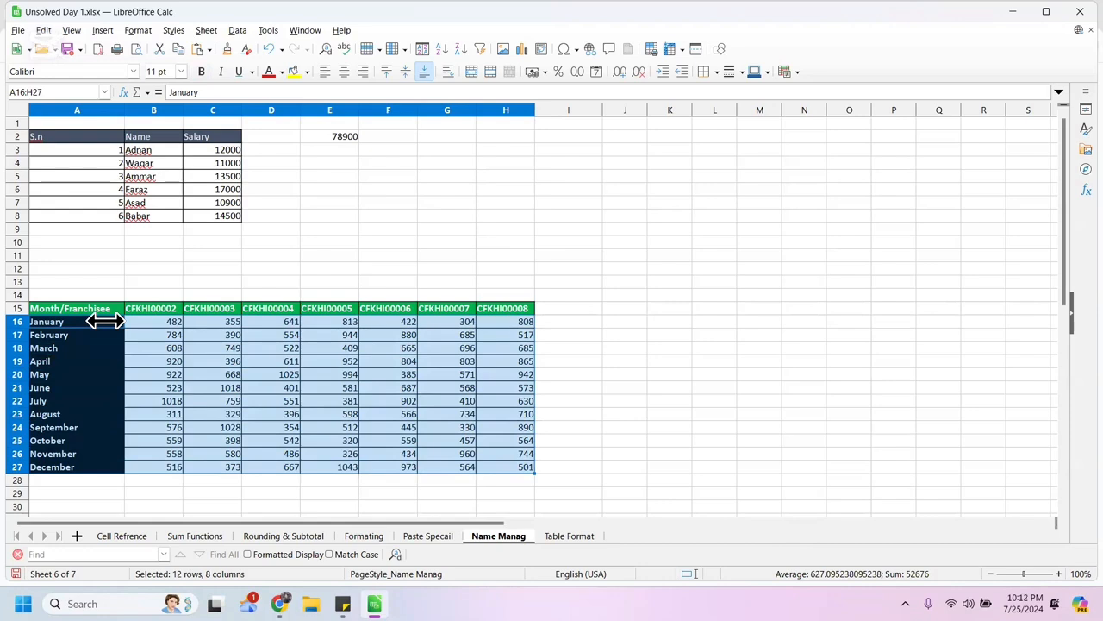
Look for a command that creates range names from the selected table's month labels.
{"action": "left_click", "coordinate": [151, 33]}
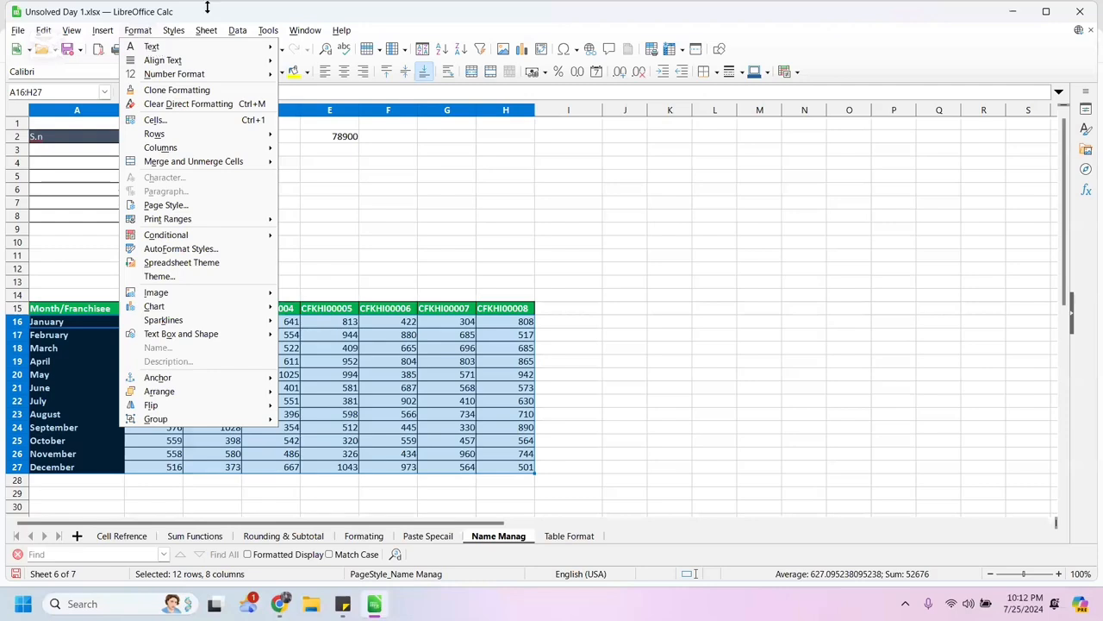
{"action": "mouse_move", "coordinate": [148, 35]}
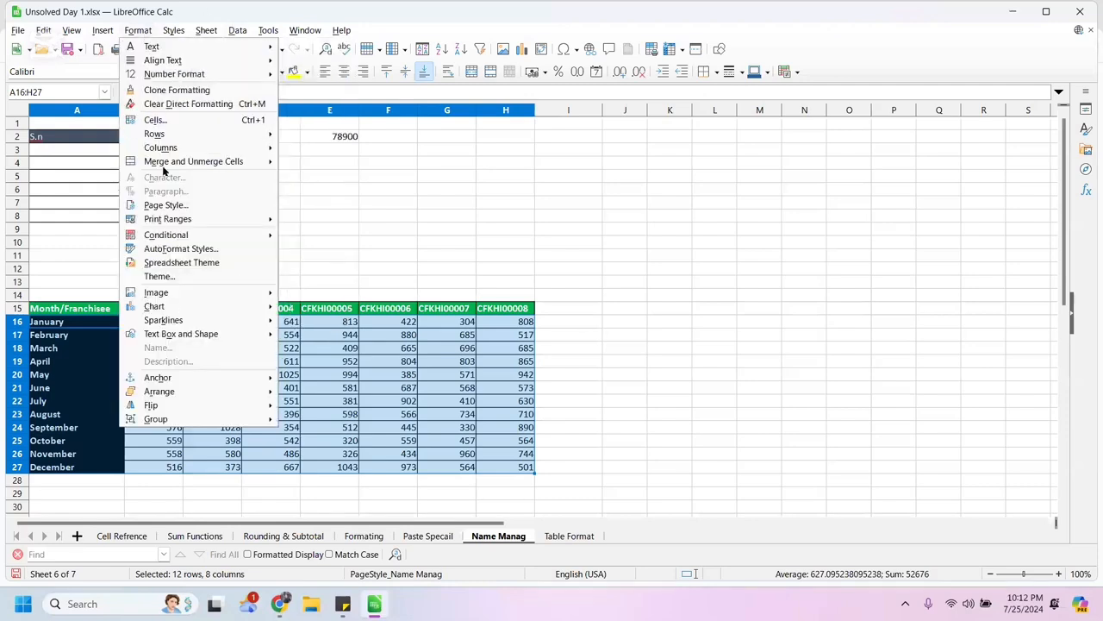
{"action": "left_click", "coordinate": [229, 212]}
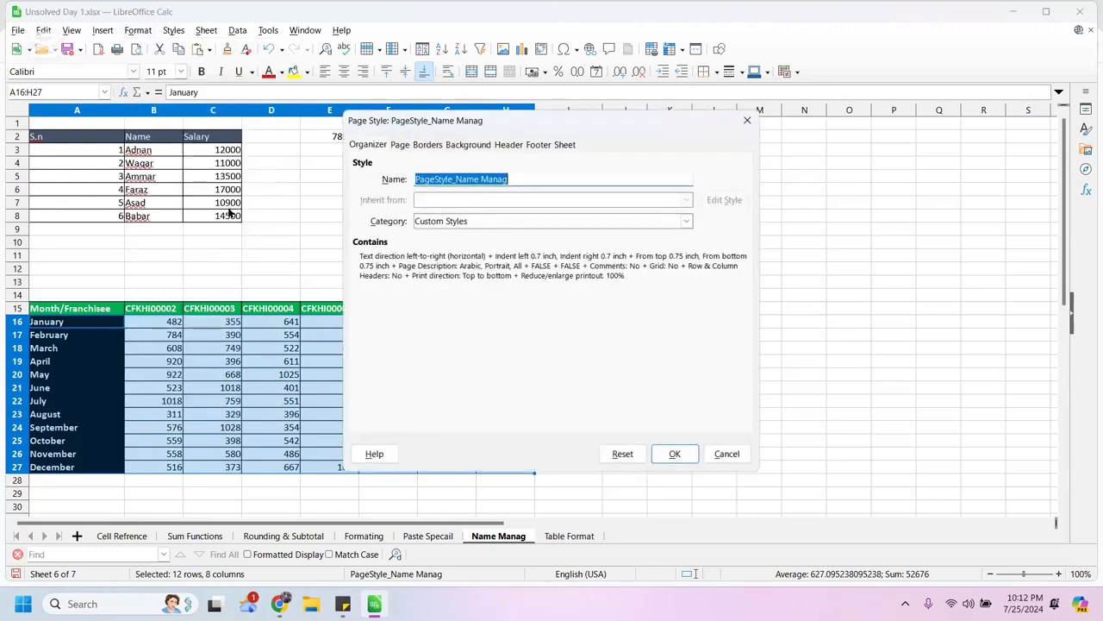
{"action": "left_click", "coordinate": [705, 457]}
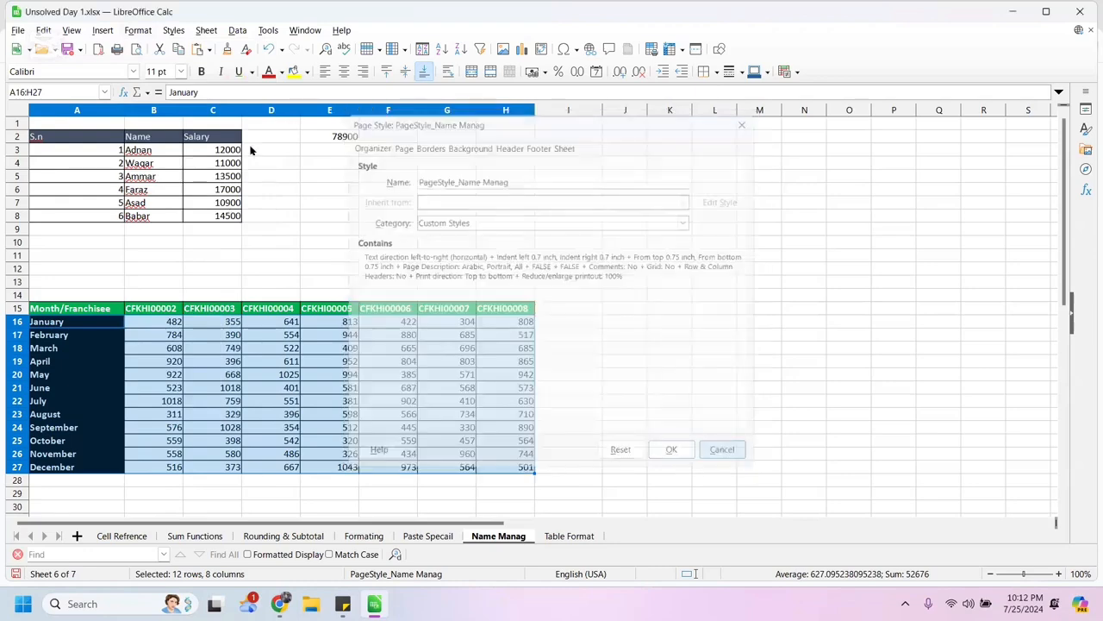
{"action": "left_click", "coordinate": [137, 30]}
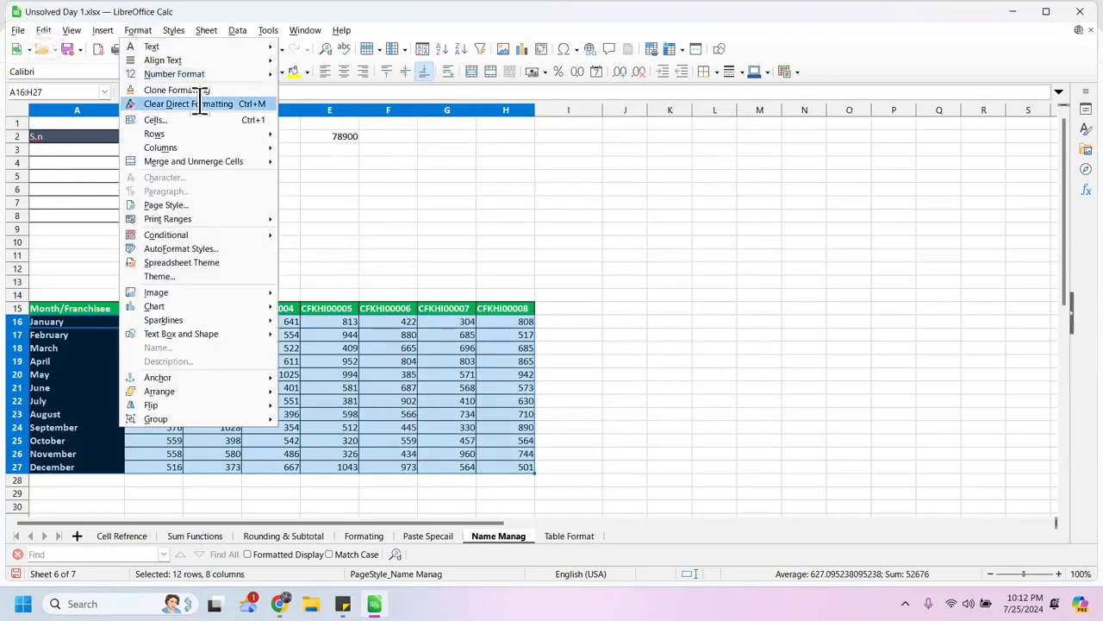
{"action": "left_click", "coordinate": [238, 31]}
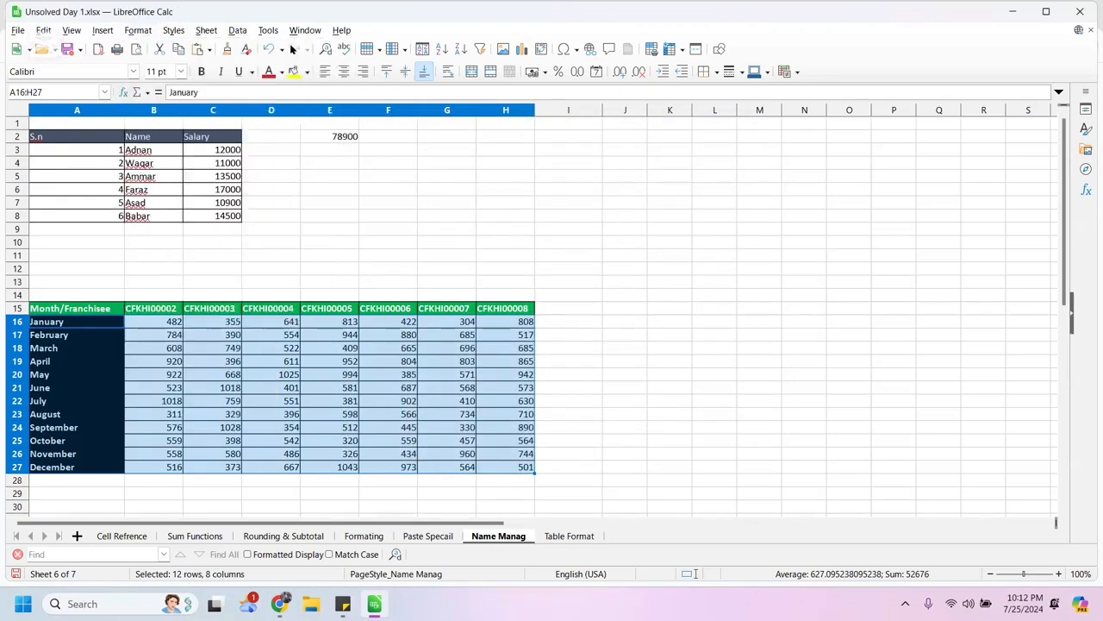
{"action": "left_click", "coordinate": [239, 33]}
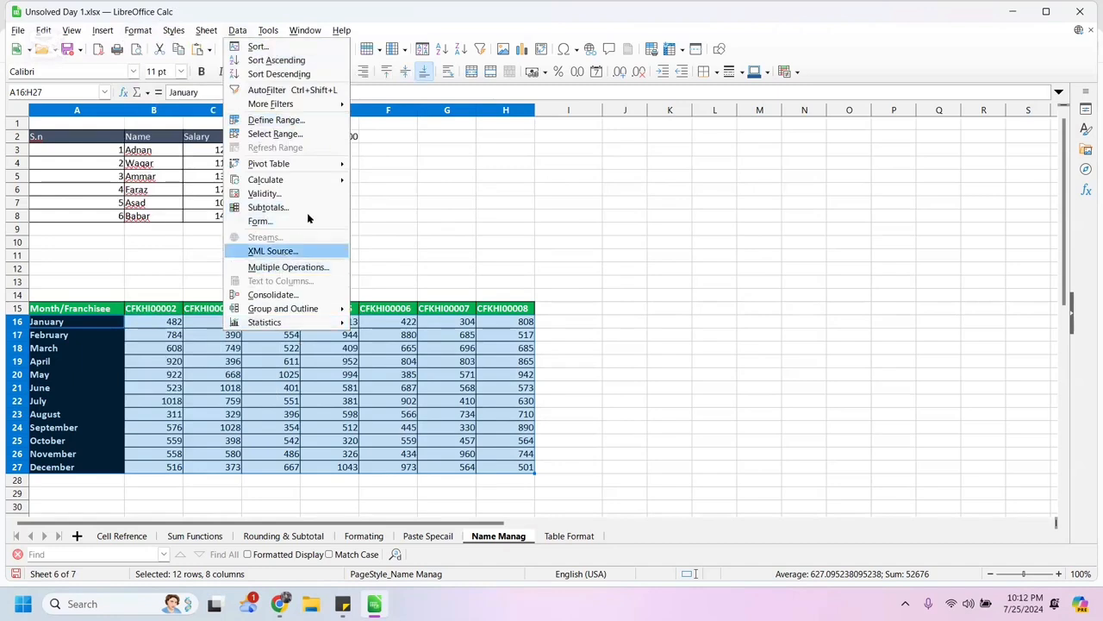
{"action": "mouse_move", "coordinate": [301, 159]}
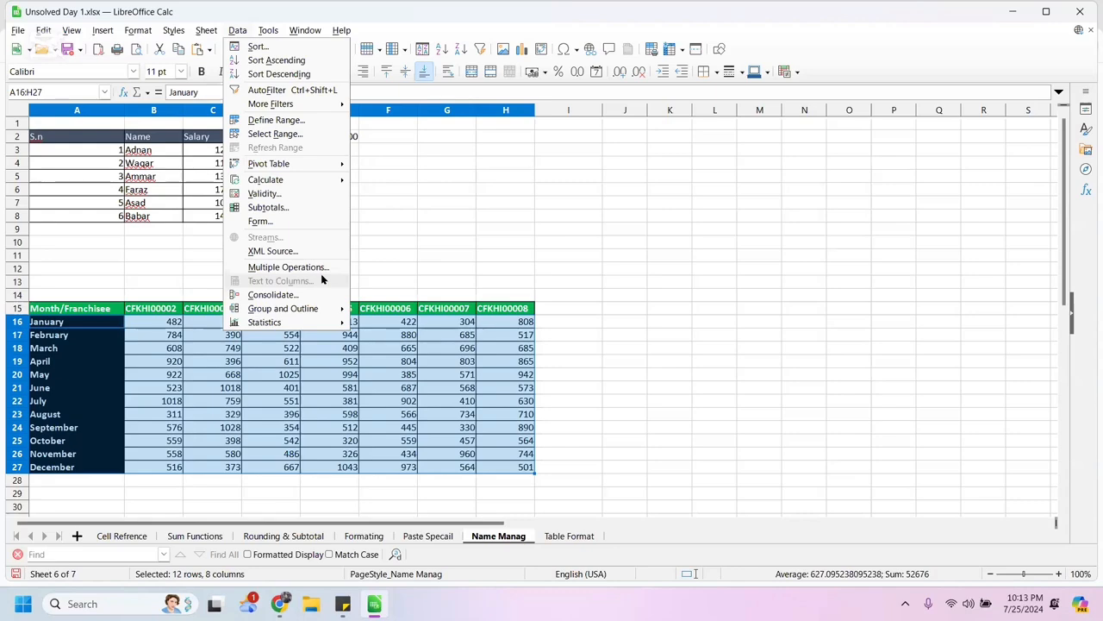
{"action": "left_click", "coordinate": [247, 31]}
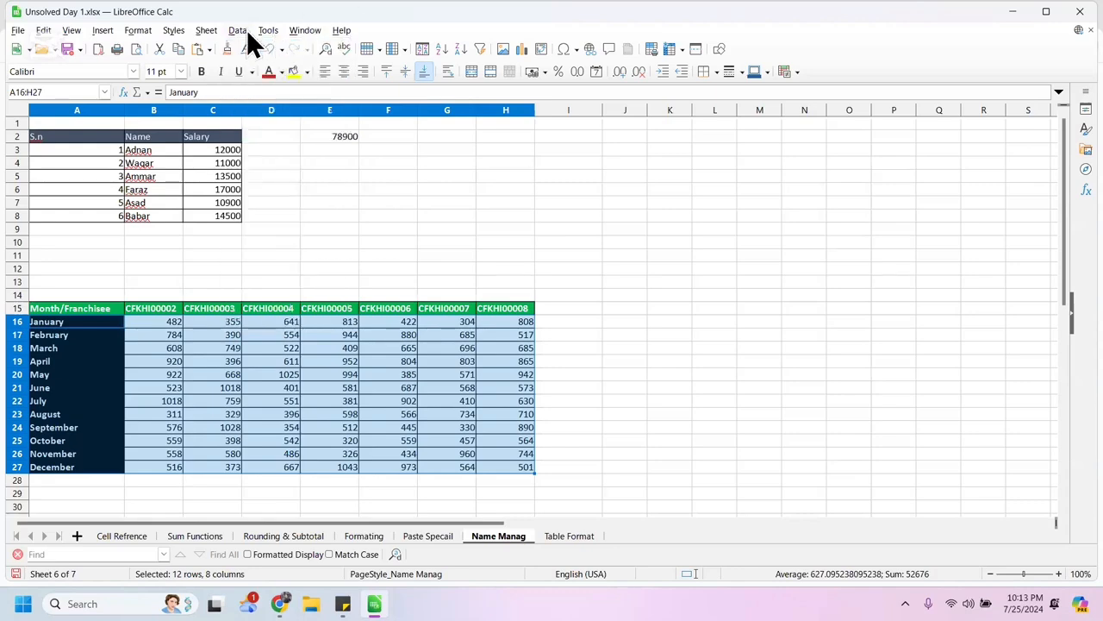
{"action": "left_click", "coordinate": [205, 31]}
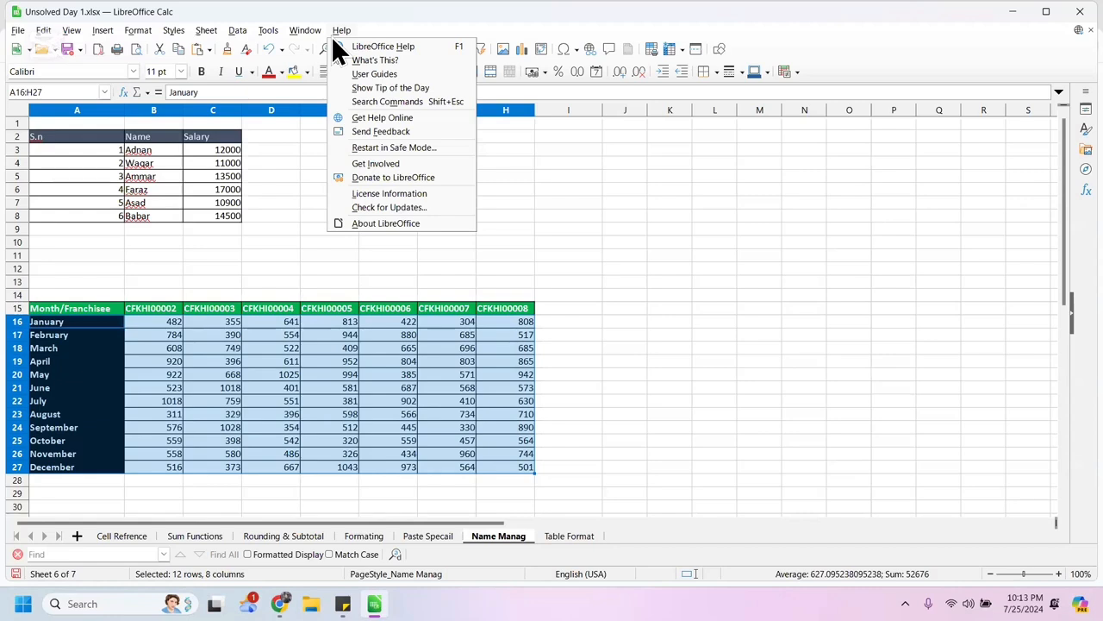
{"action": "left_click", "coordinate": [268, 382]}
{"action": "right_click", "coordinate": [268, 382]}
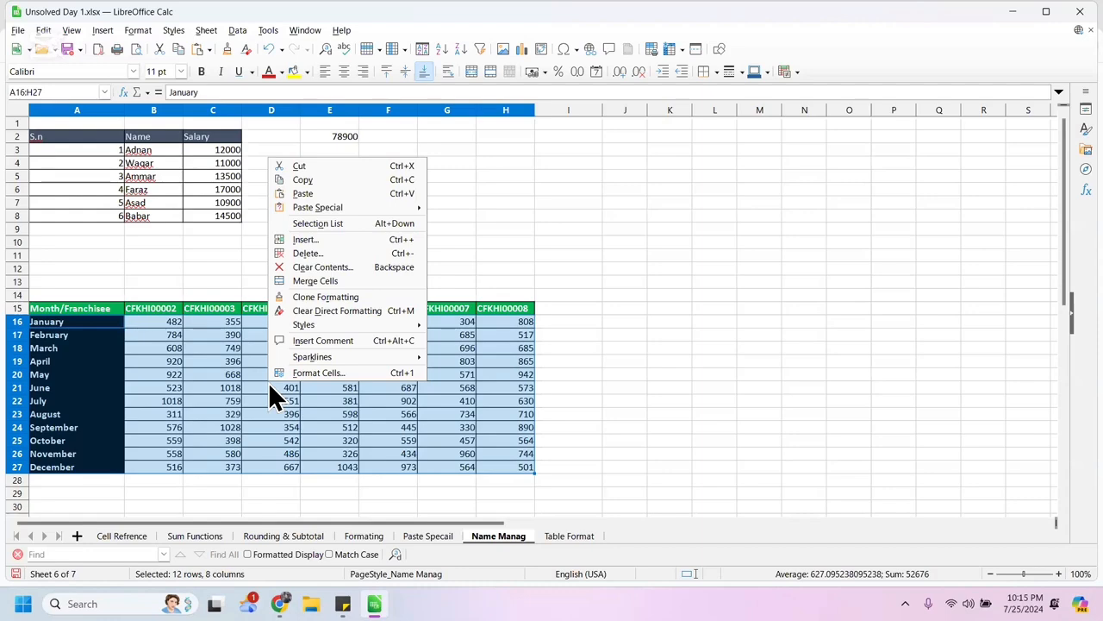
{"action": "left_click", "coordinate": [347, 374]}
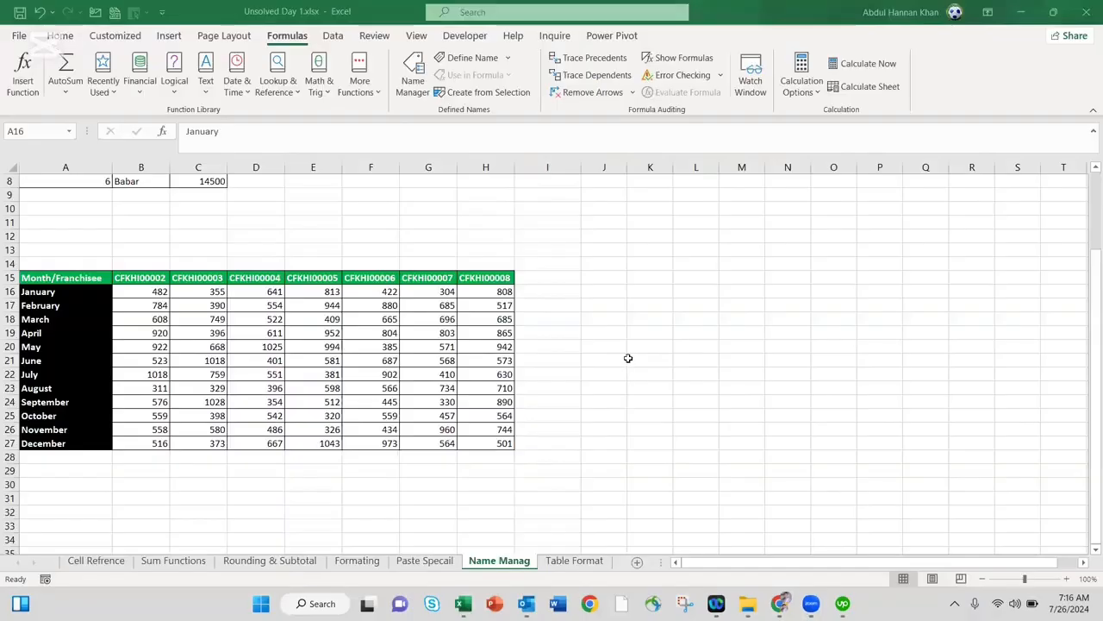
Create named ranges from the selection A16:H27, using the month labels in the left column as names.
{"action": "left_click", "coordinate": [650, 361]}
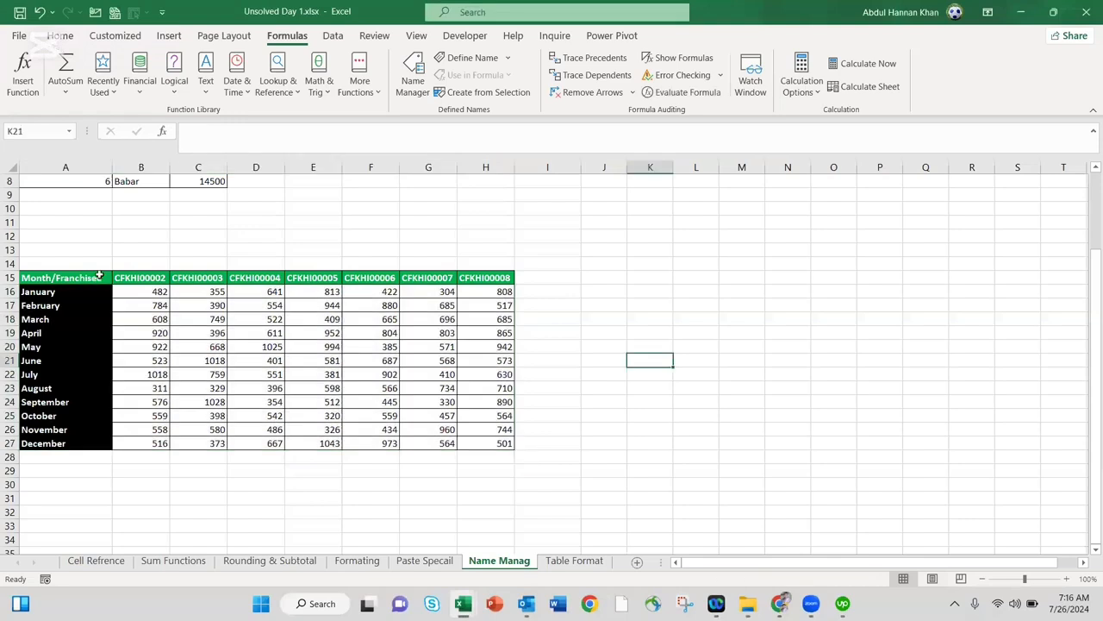
{"action": "left_click_drag", "start_coordinate": [52, 291], "coordinate": [502, 445]}
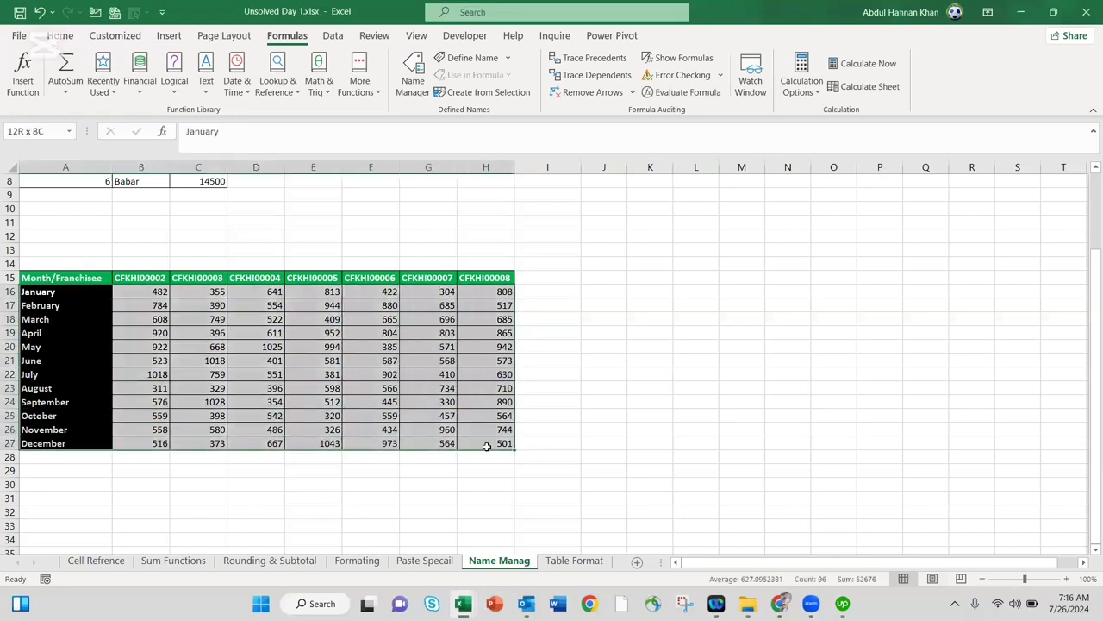
{"action": "left_click", "coordinate": [485, 93]}
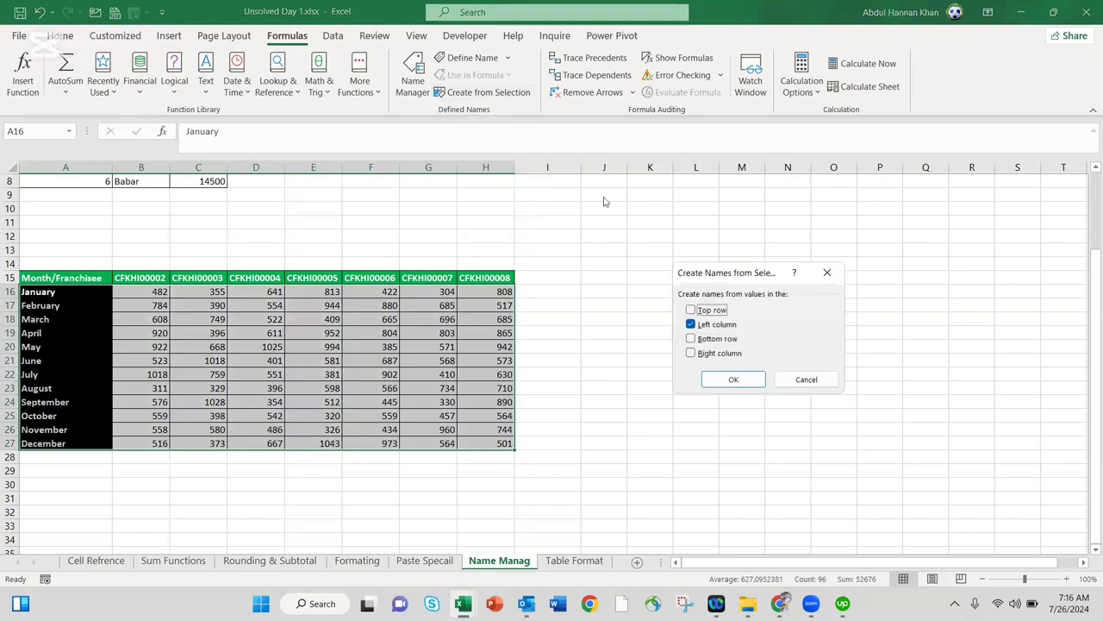
{"action": "left_click", "coordinate": [743, 382]}
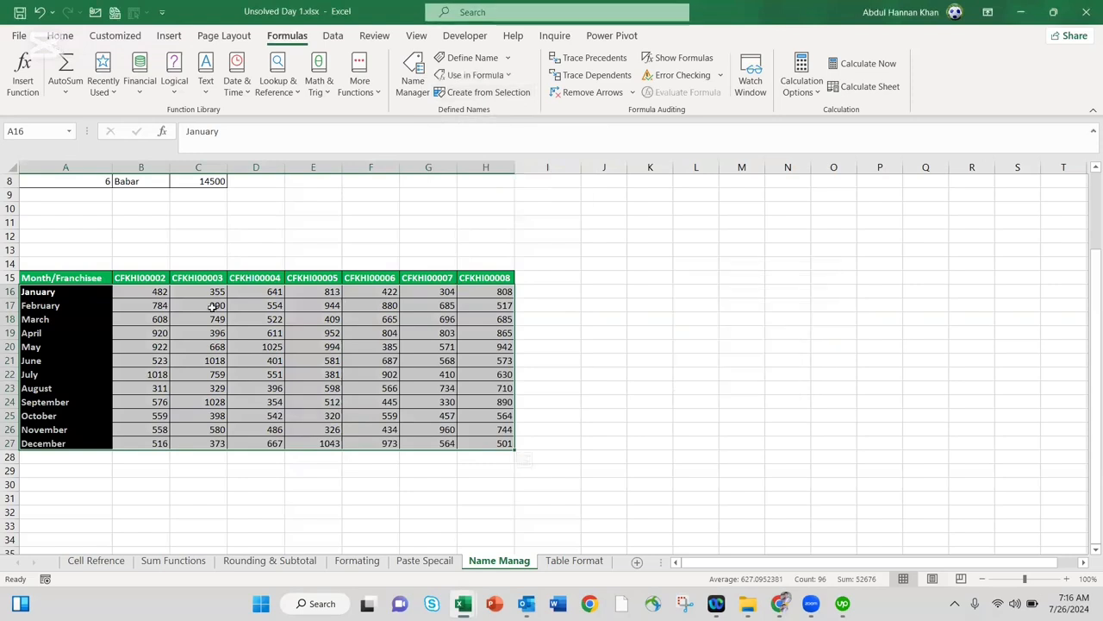
Enter the formula =SUM(January) in cell I16 to total the January row by its name.
{"action": "left_click", "coordinate": [563, 289]}
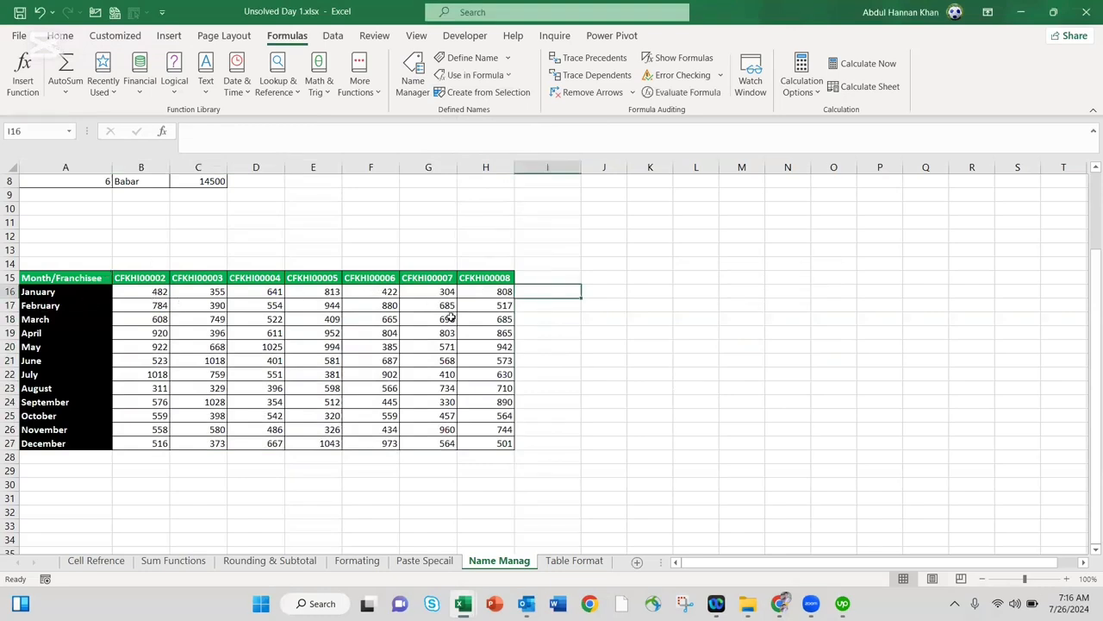
{"action": "type", "text": "="}
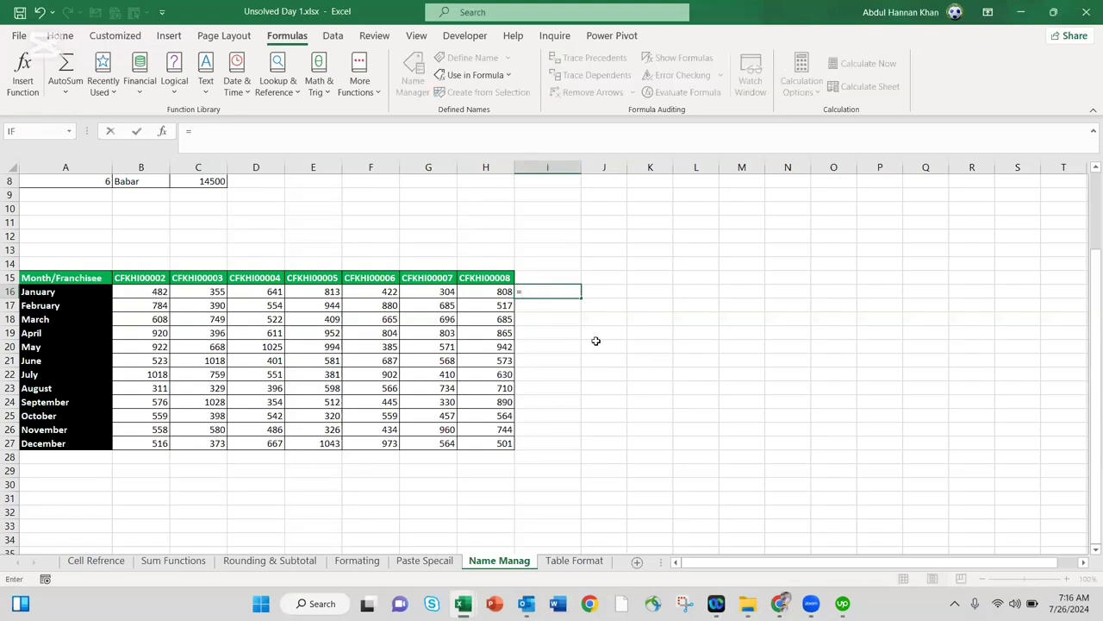
{"action": "type", "text": "SUM("}
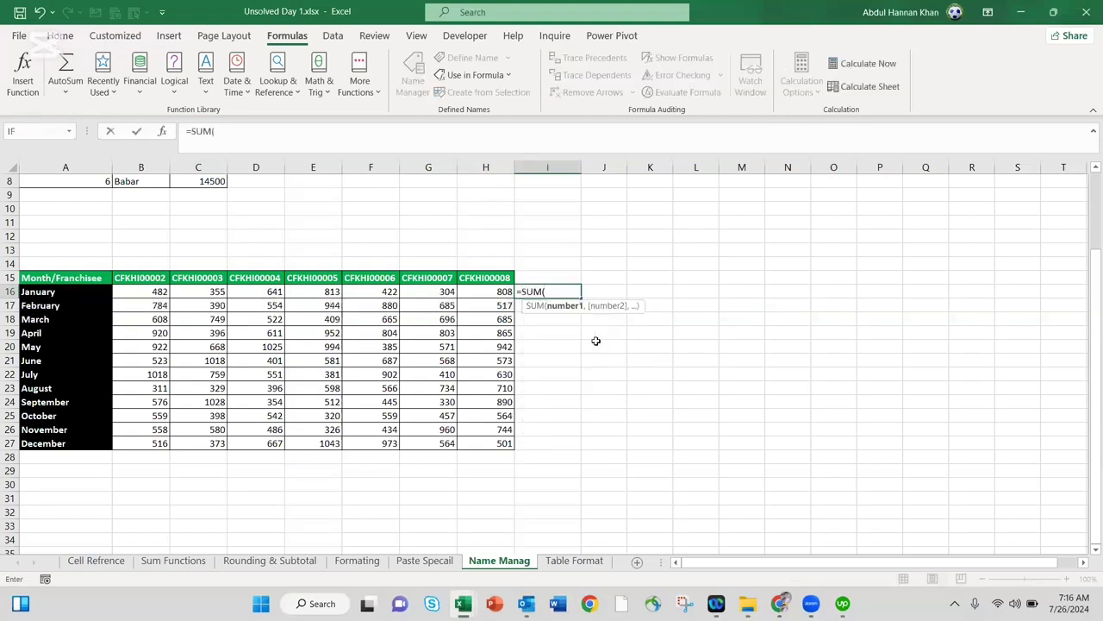
{"action": "type", "text": "ja"}
{"action": "key", "text": "Tab"}
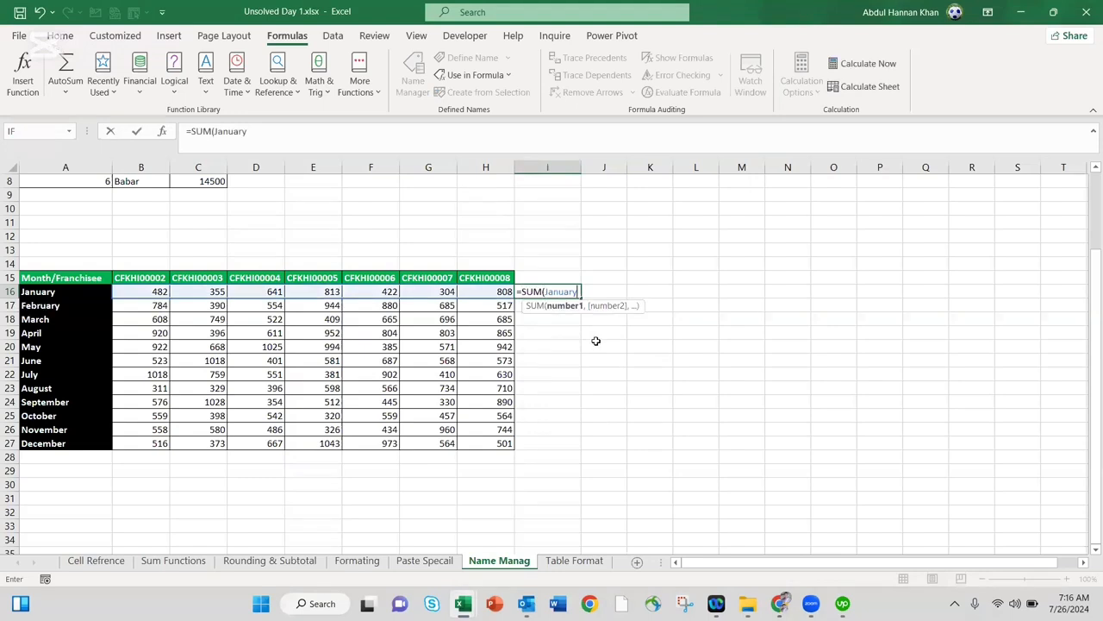
{"action": "key", "text": "Return"}
{"action": "key", "text": "Up"}
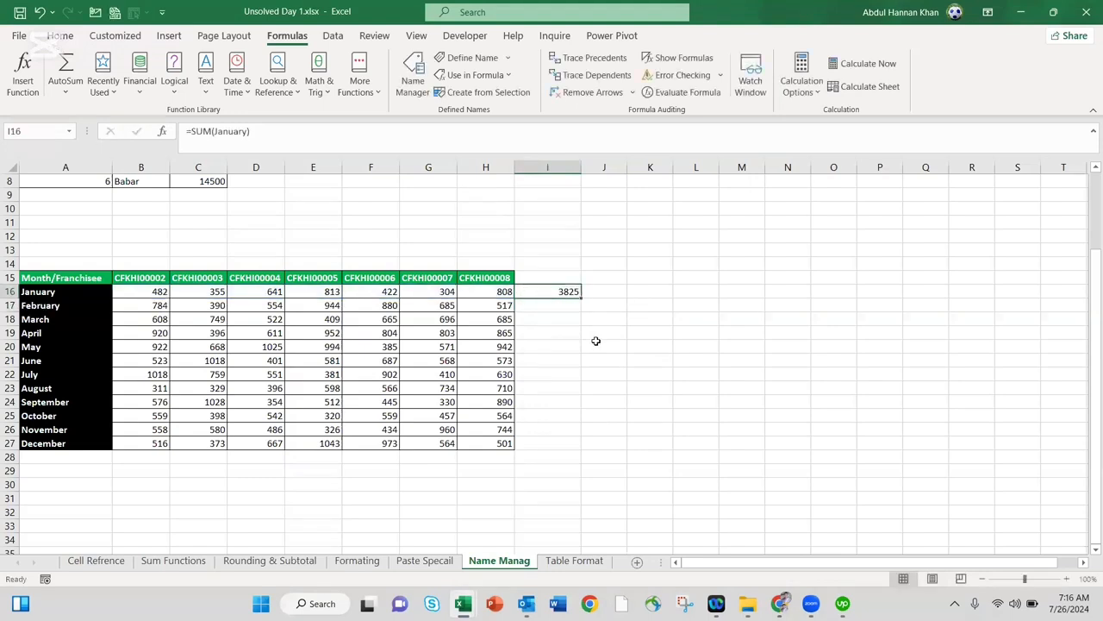
Enter the formula =SUM(February) in cell I17 and fill it down through I27.
{"action": "key", "text": "Down"}
{"action": "type", "text": "=sum"}
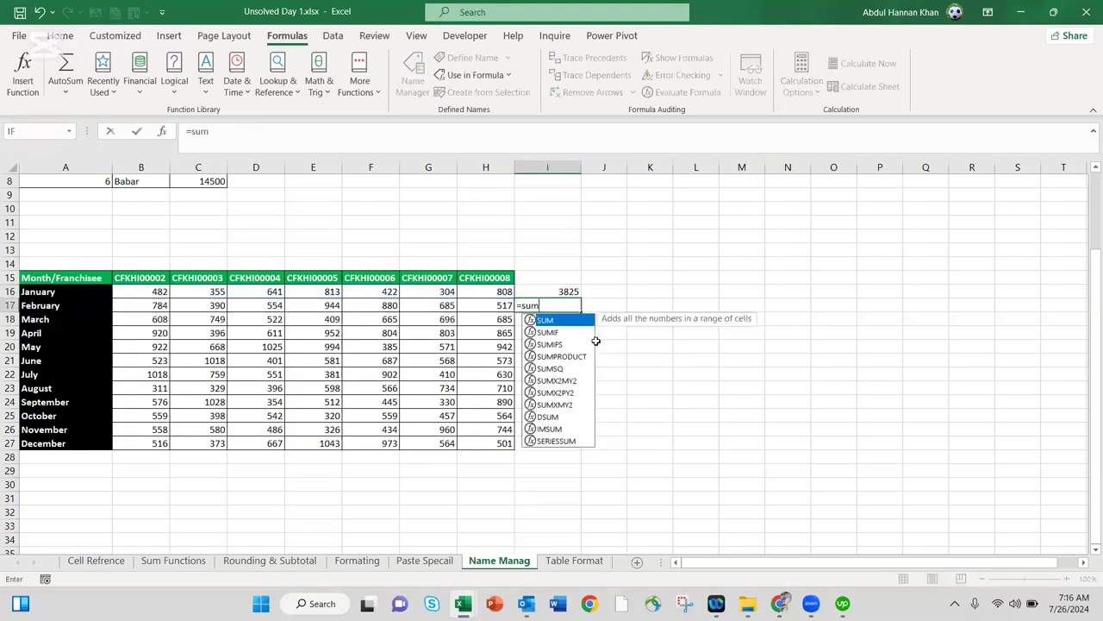
{"action": "key", "text": "Tab"}
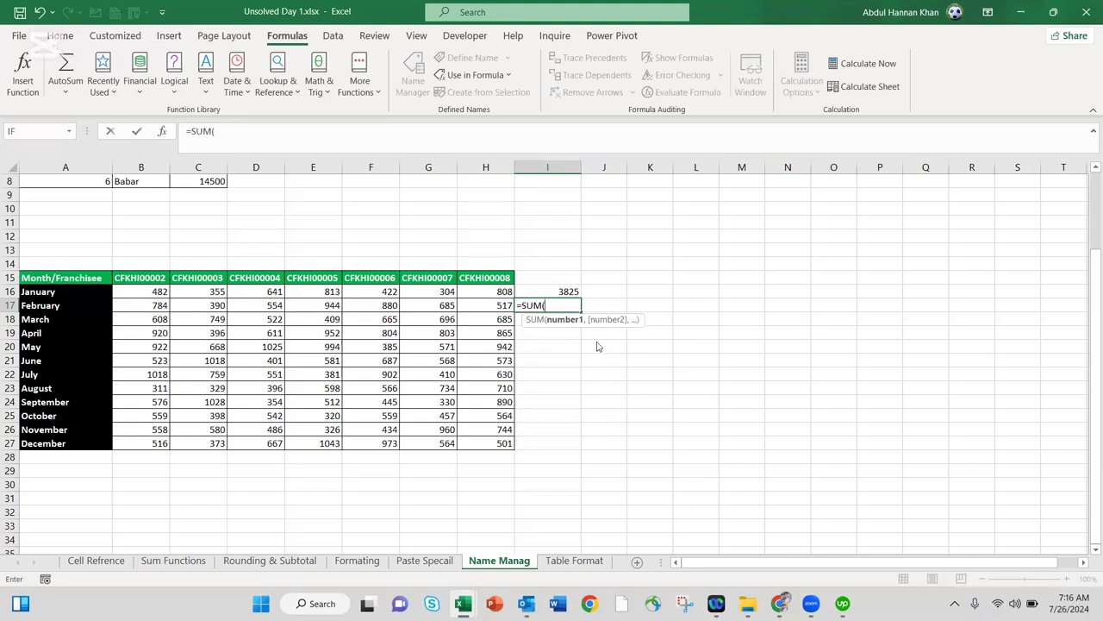
{"action": "type", "text": "Feb"}
{"action": "key", "text": "Tab"}
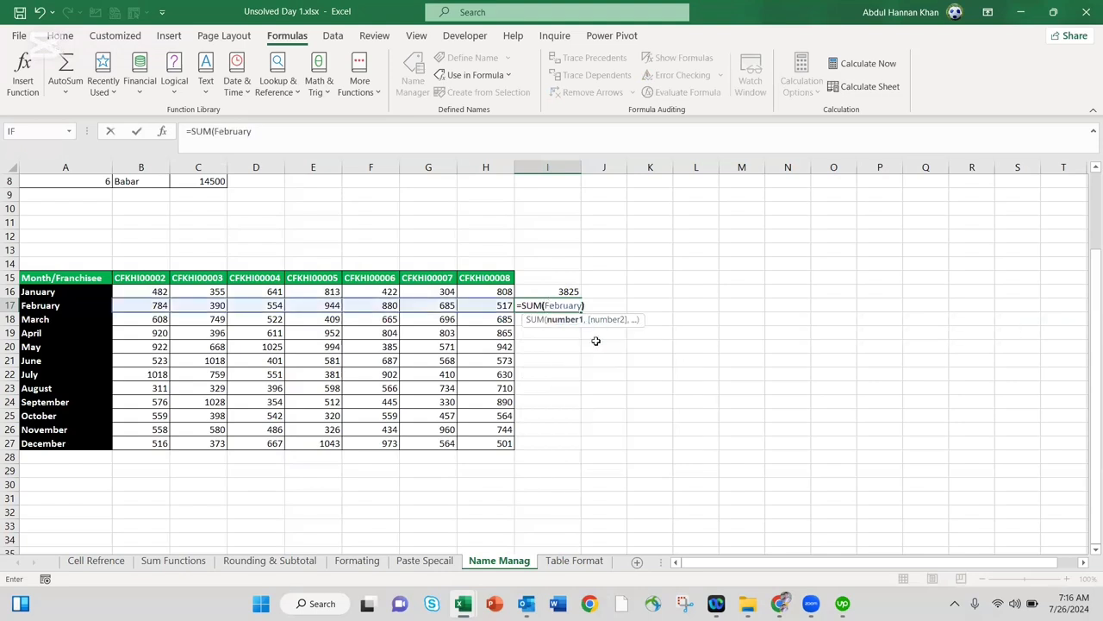
{"action": "key", "text": "Return"}
{"action": "key", "text": "Up"}
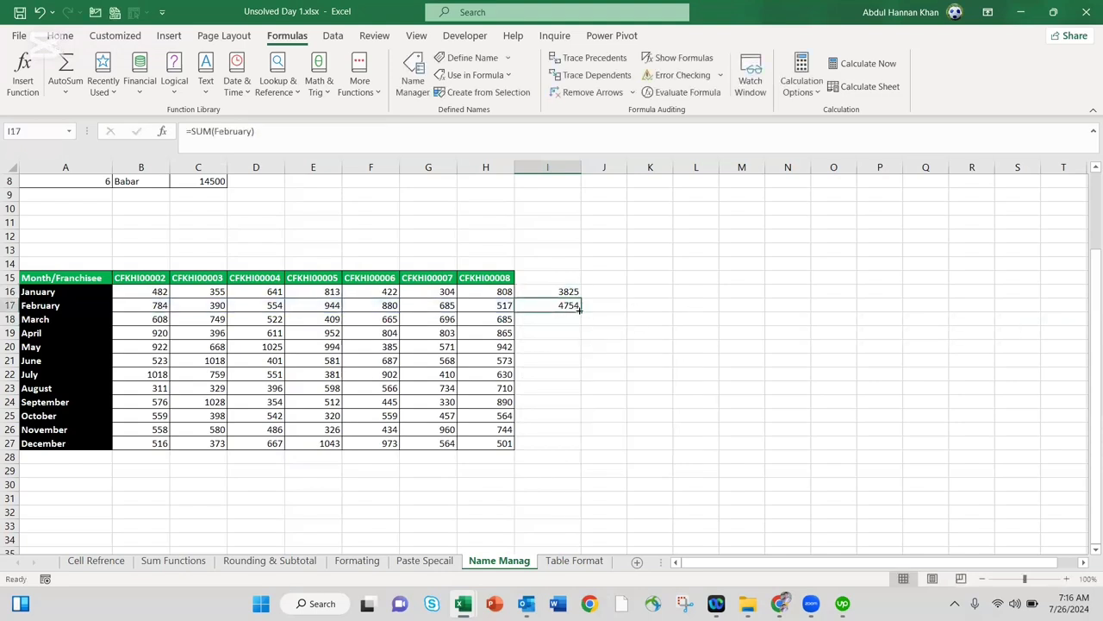
{"action": "left_click_drag", "start_coordinate": [580, 311], "coordinate": [580, 449]}
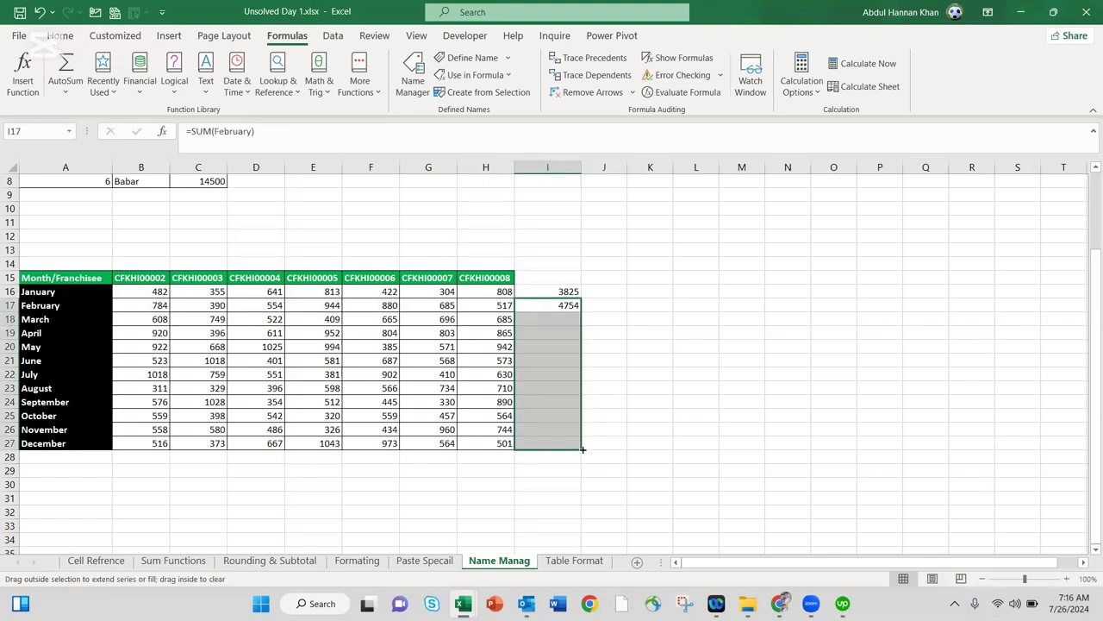
Clear the repeated February formulas from cells I18:I27.
{"action": "left_click", "coordinate": [570, 323]}
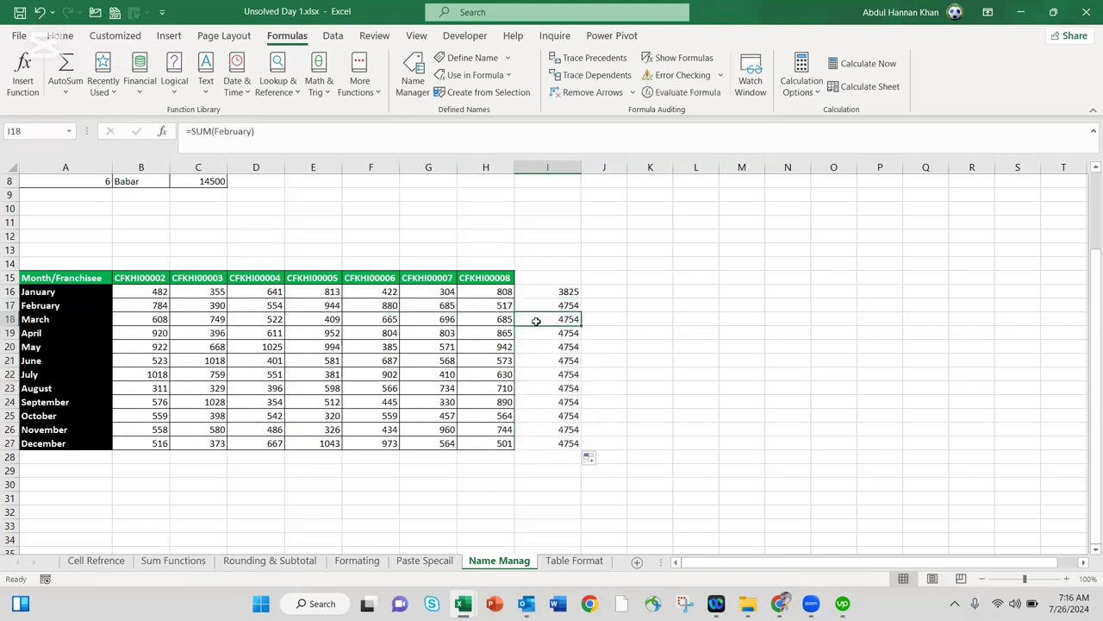
{"action": "key", "text": "ctrl+shift+Down"}
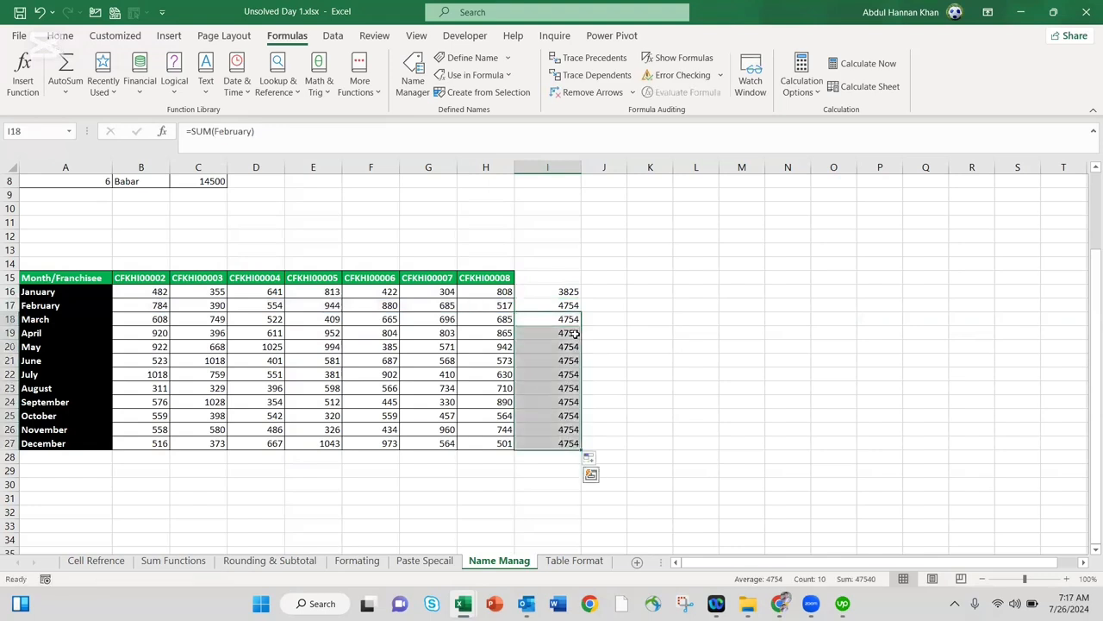
{"action": "key", "text": "Delete"}
{"action": "key", "text": "Up"}
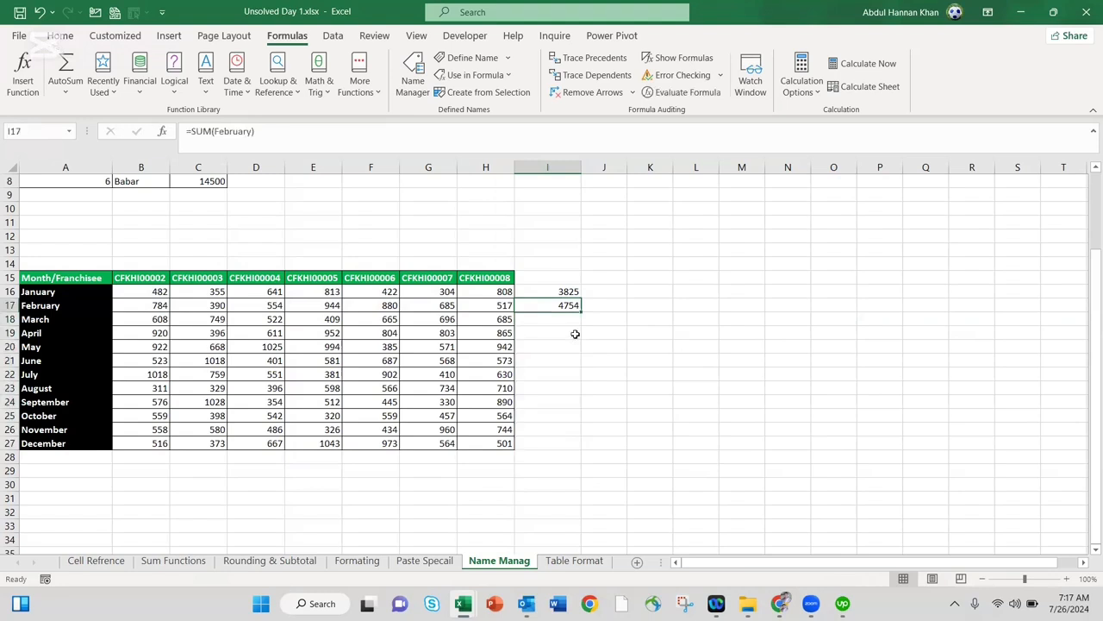
Try filling the January and February formulas in I16:I17 down through I26, and clear the copies from I18:I26.
{"action": "left_click_drag", "start_coordinate": [560, 291], "coordinate": [571, 436]}
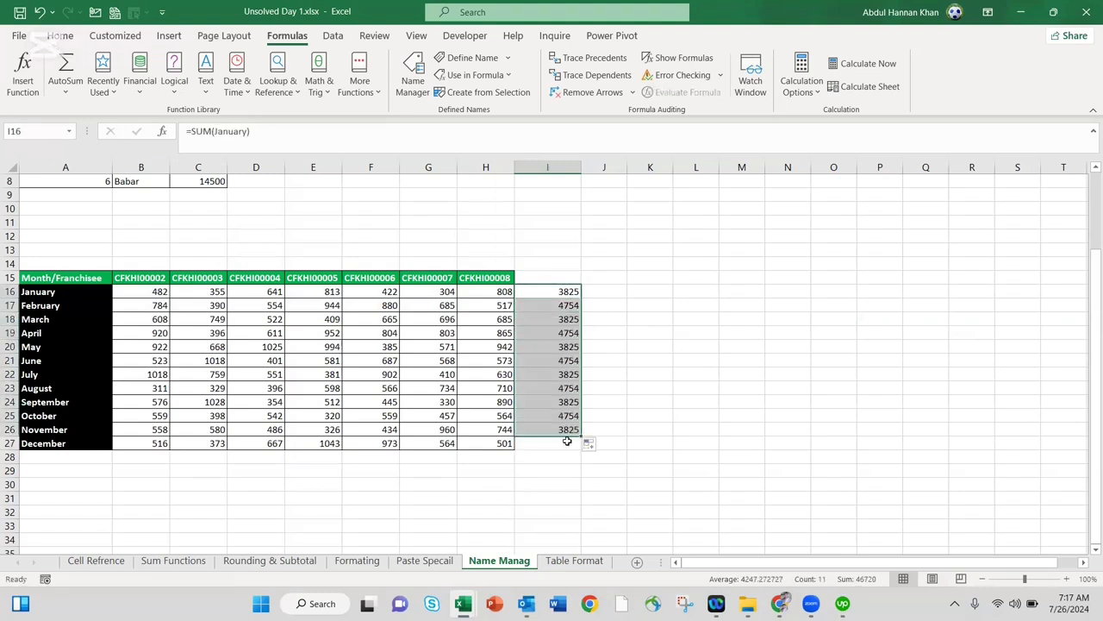
{"action": "left_click", "coordinate": [557, 317]}
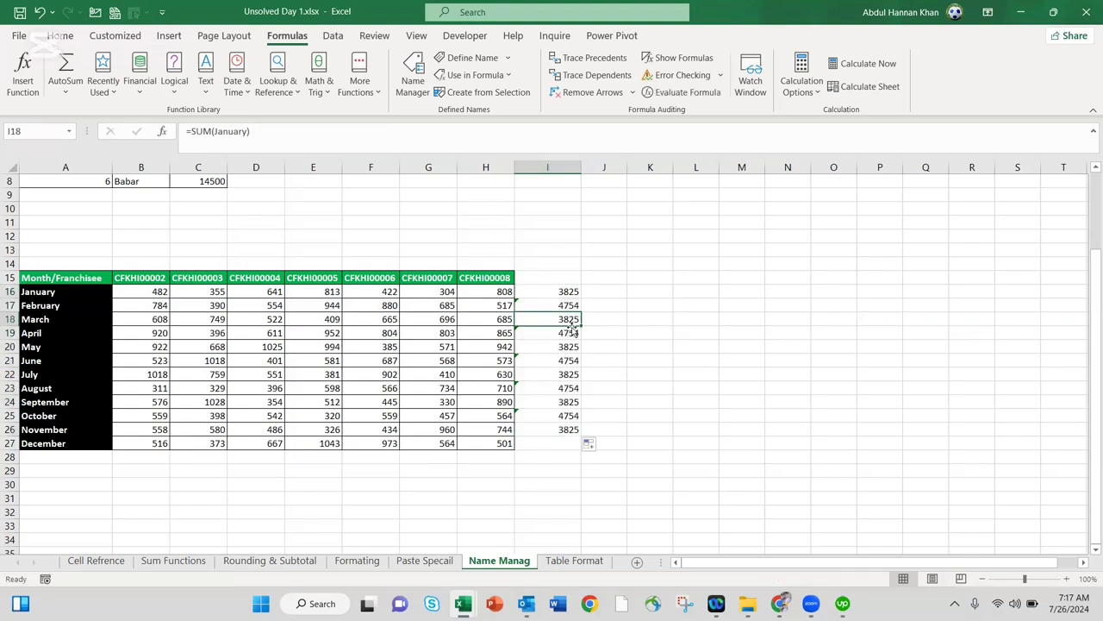
{"action": "key", "text": "ctrl+shift+Down"}
{"action": "key", "text": "Delete"}
{"action": "key", "text": "Right"}
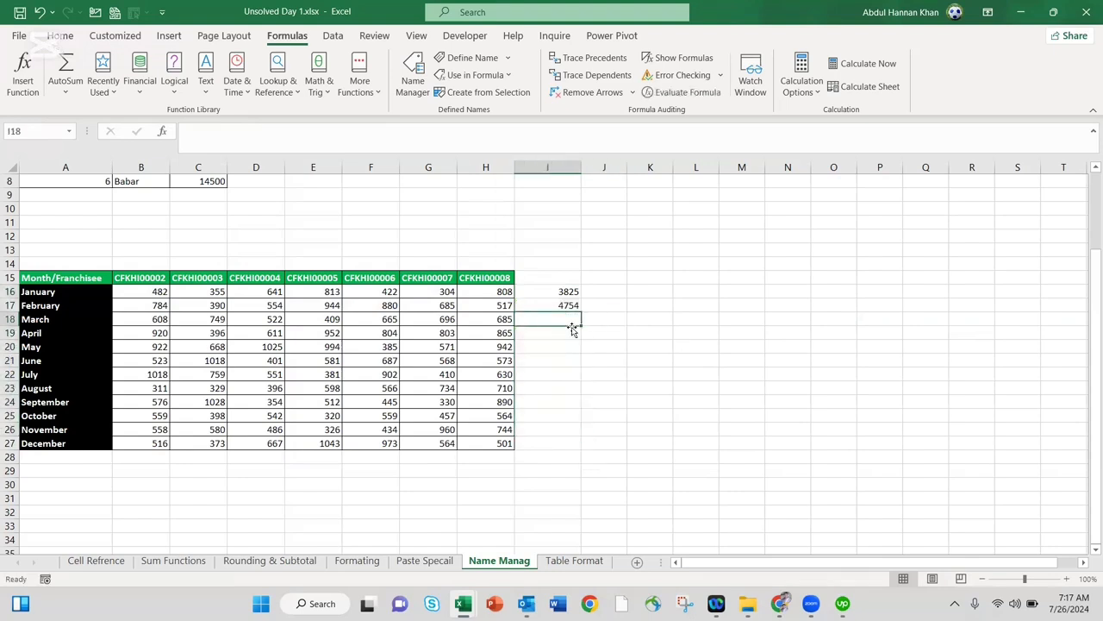
Create named ranges from the selection B15:H27, using the franchisee codes in the top row as names.
{"action": "left_click_drag", "start_coordinate": [140, 280], "coordinate": [483, 435]}
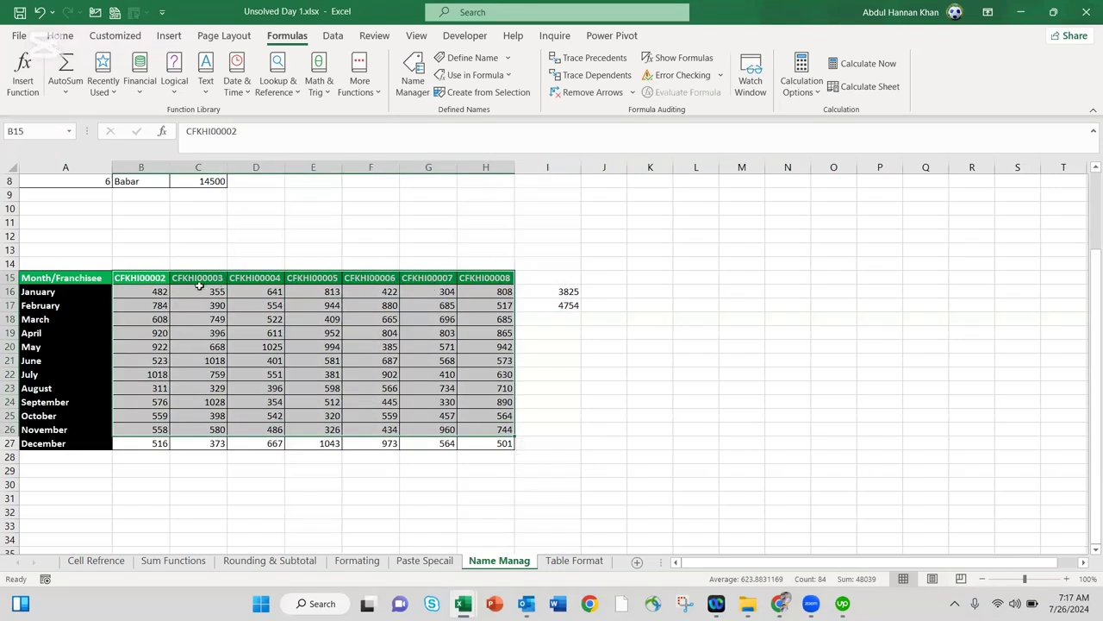
{"action": "left_click", "coordinate": [251, 334]}
{"action": "left_click_drag", "start_coordinate": [169, 274], "coordinate": [502, 441]}
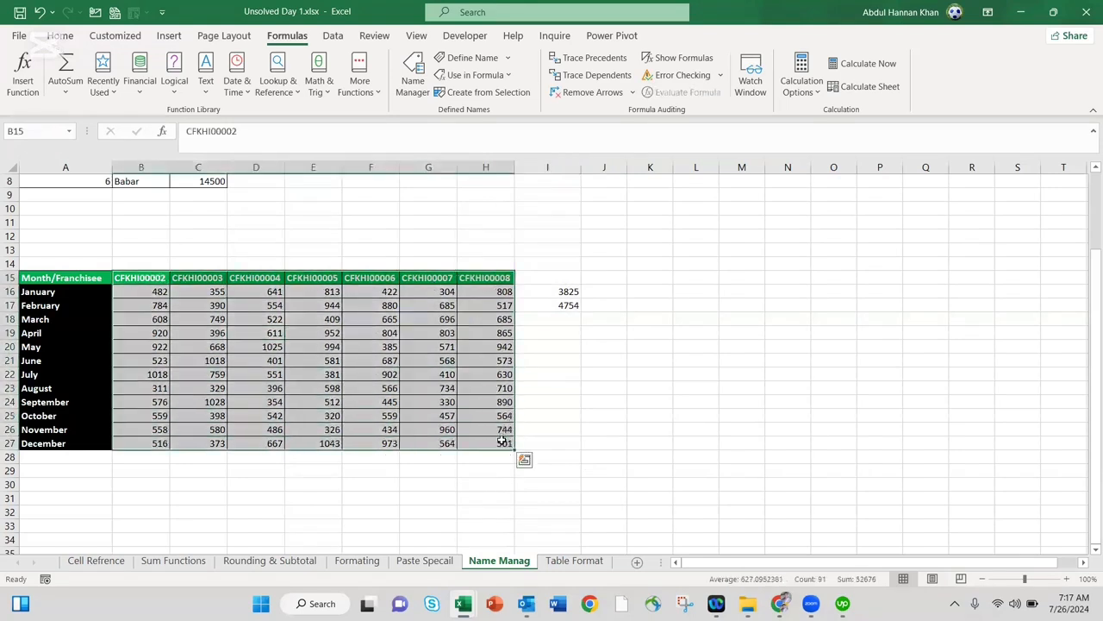
{"action": "left_click", "coordinate": [485, 93]}
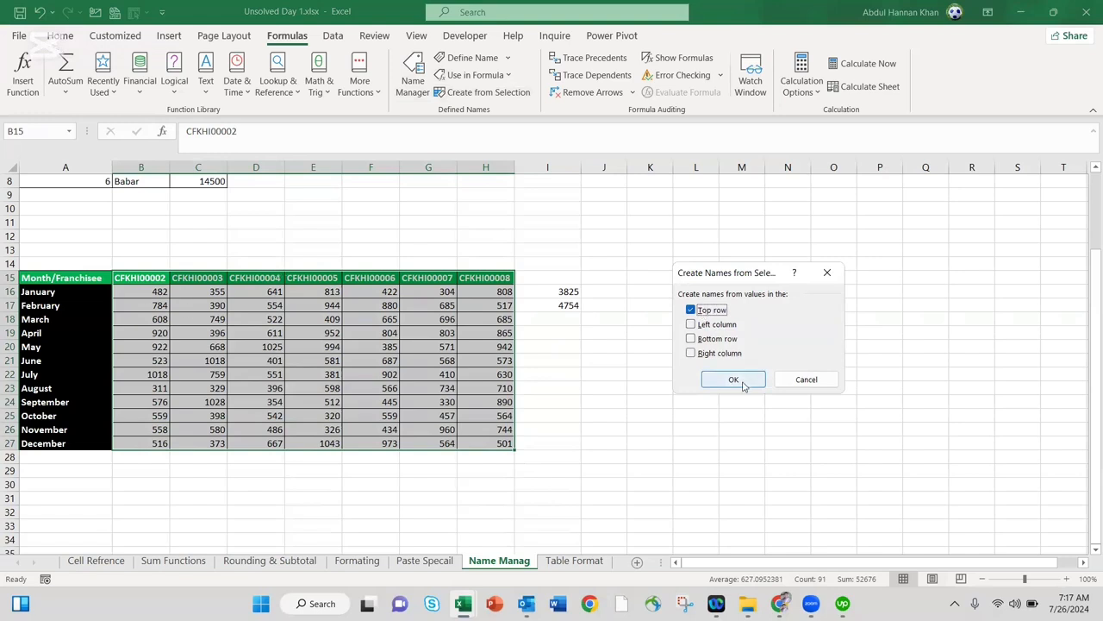
{"action": "left_click", "coordinate": [743, 385]}
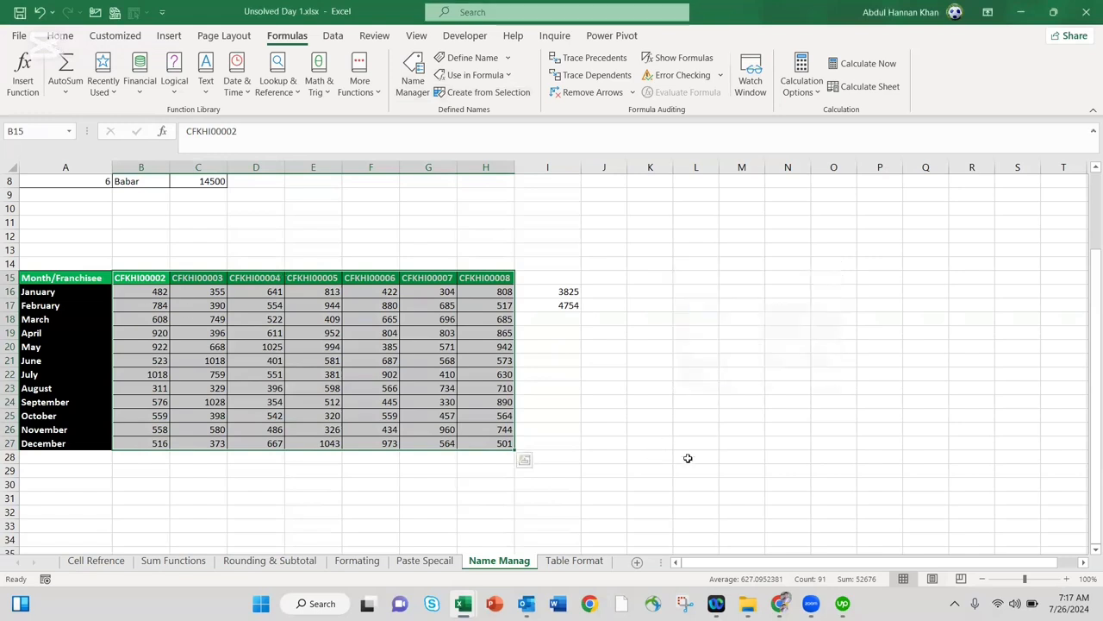
Start a SUM formula in cell L18 and browse the range names beginning with cfk for its argument.
{"action": "left_click", "coordinate": [715, 316]}
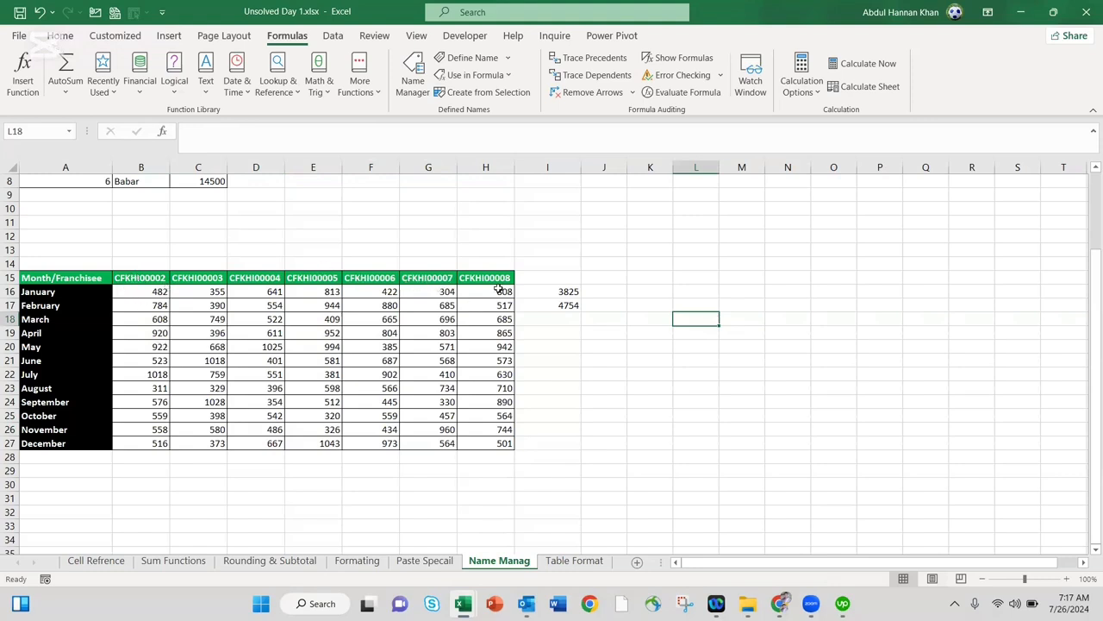
{"action": "type", "text": "="}
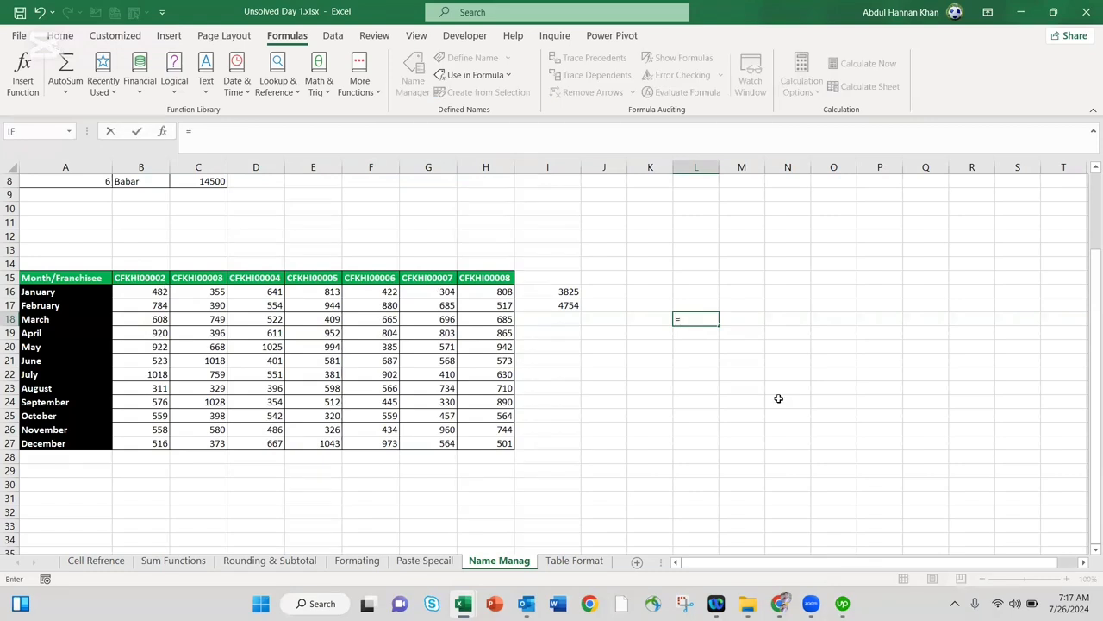
{"action": "type", "text": "sum"}
{"action": "key", "text": "Tab"}
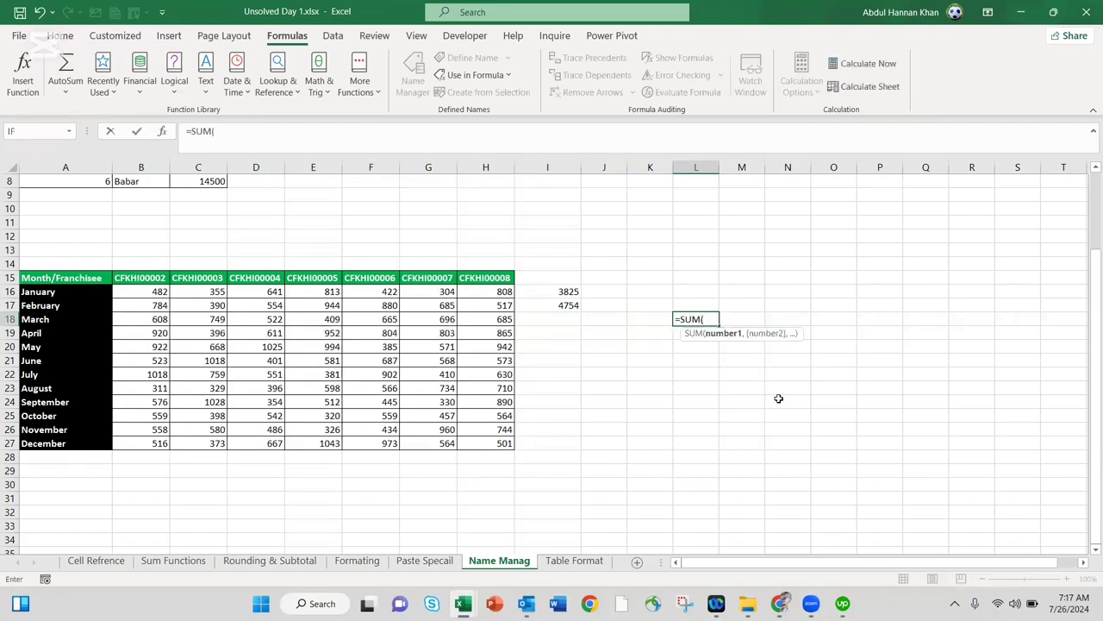
{"action": "type", "text": "cfk"}
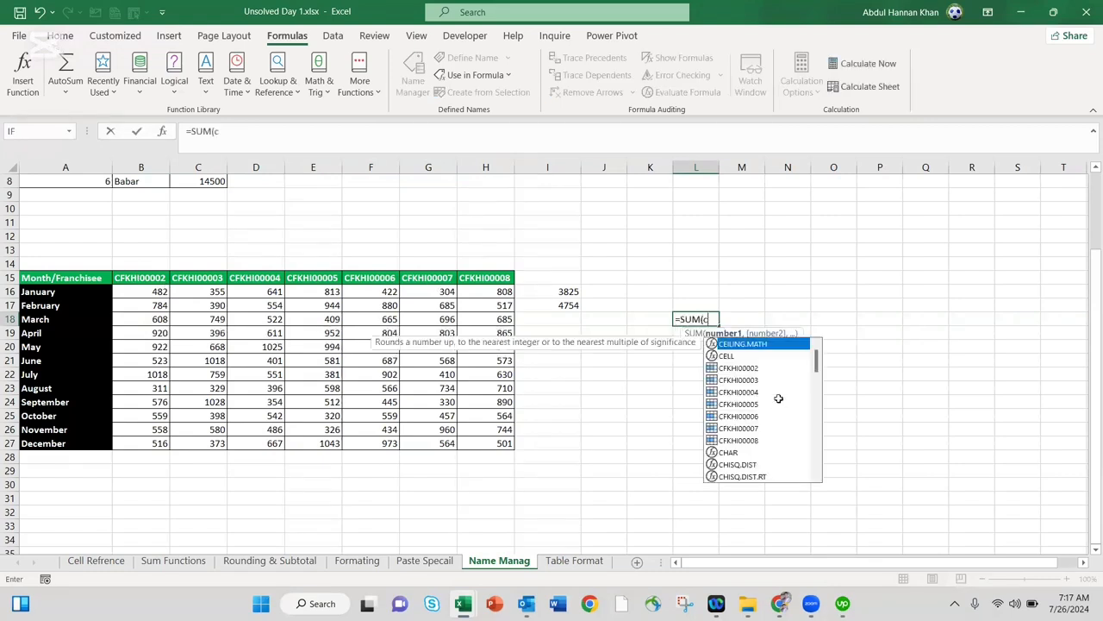
{"action": "key", "text": "Down"}
{"action": "key", "text": "Down"}
{"action": "key", "text": "Down"}
{"action": "key", "text": "Down"}
{"action": "key", "text": "Down"}
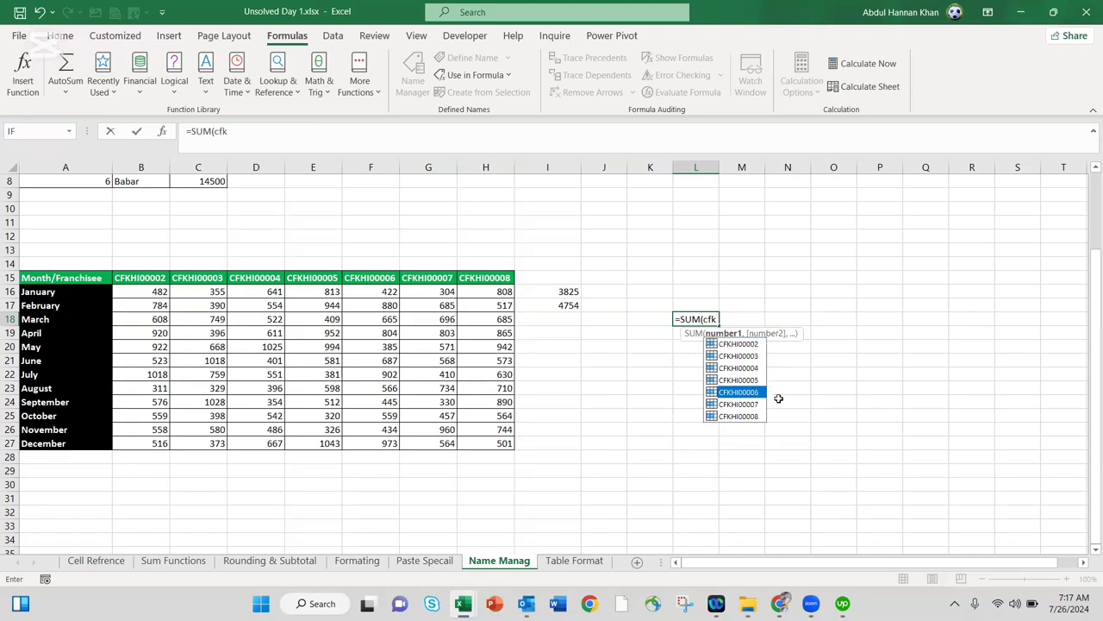
Complete the SUM formula in cell L18 with the named range CFKHI00007.
{"action": "key", "text": "Tab"}
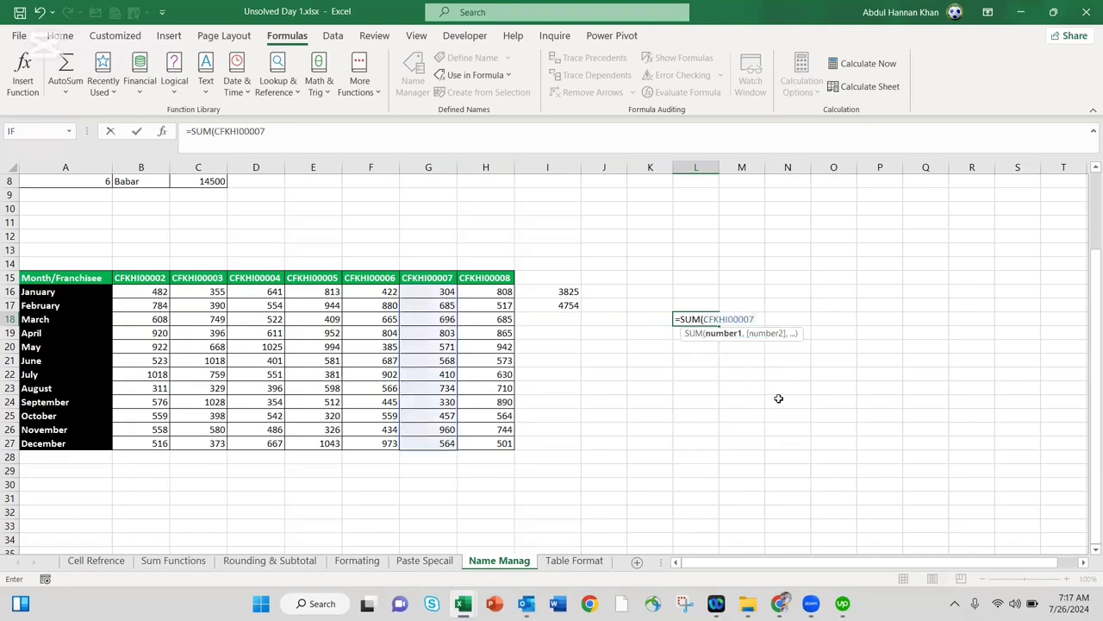
{"action": "key", "text": "Return"}
{"action": "left_click", "coordinate": [678, 321]}
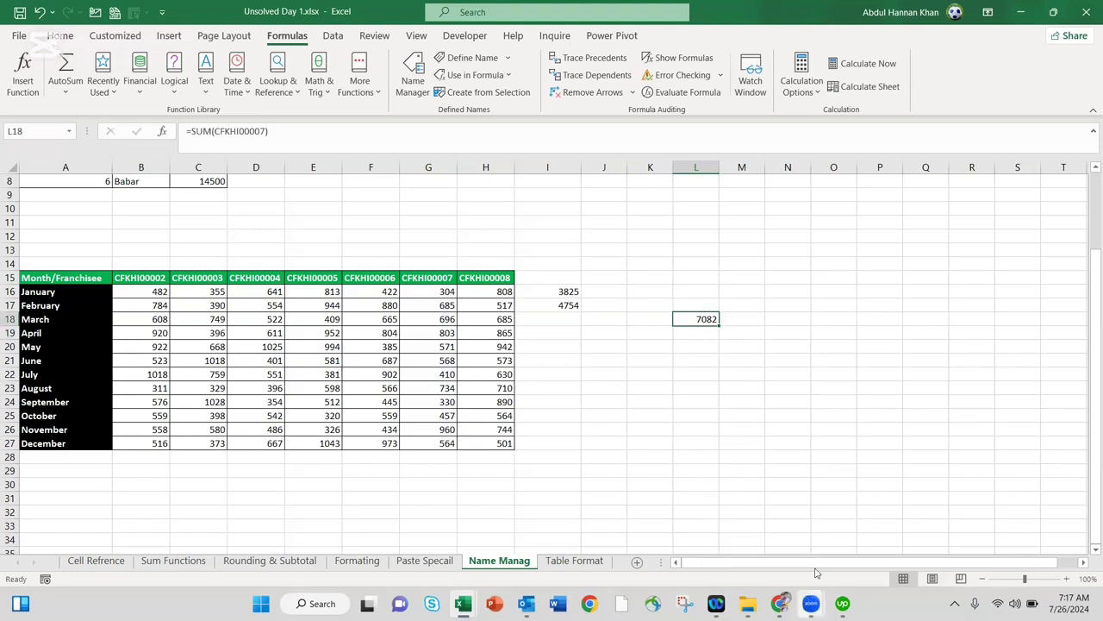
{"action": "left_click", "coordinate": [804, 318]}
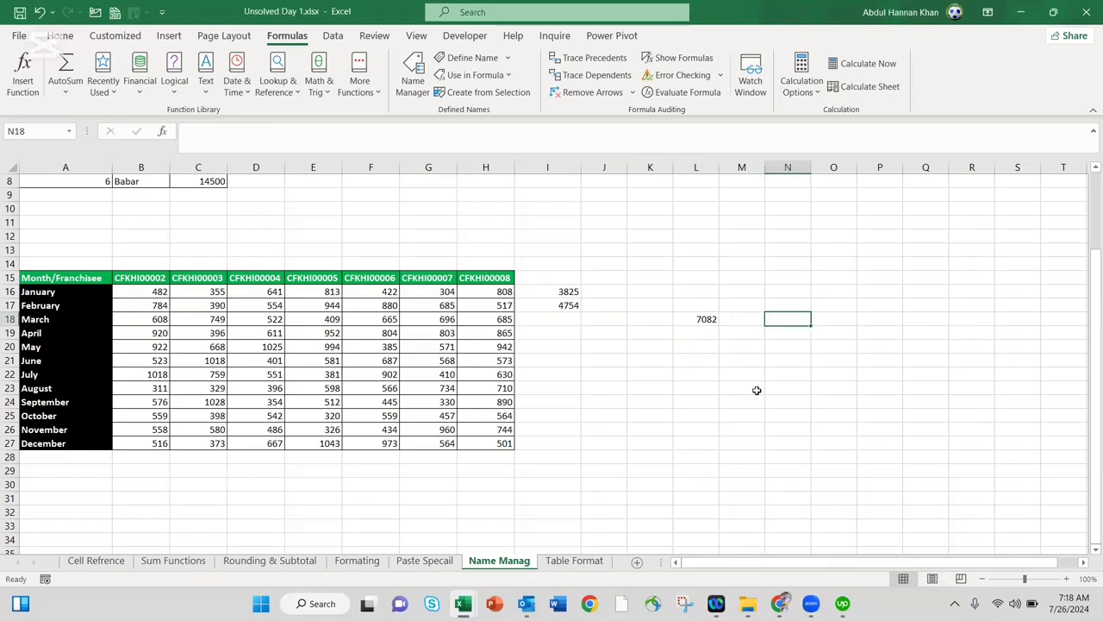
{"action": "left_click", "coordinate": [731, 440]}
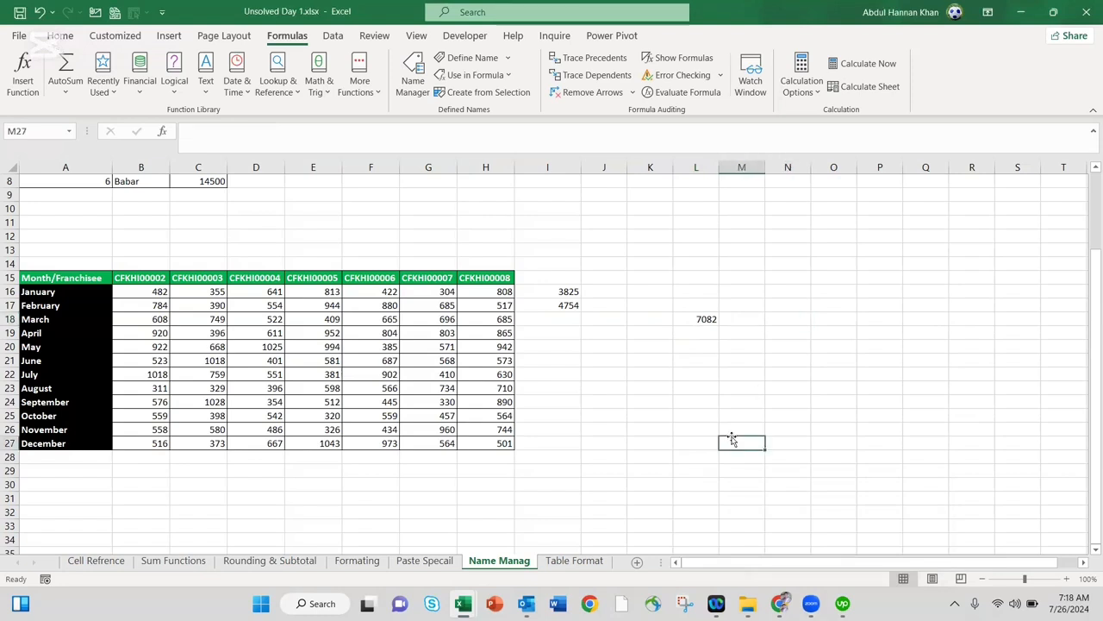
Open the Table Format sheet and select the whole employee data range from A1 to J475.
{"action": "left_click", "coordinate": [584, 562]}
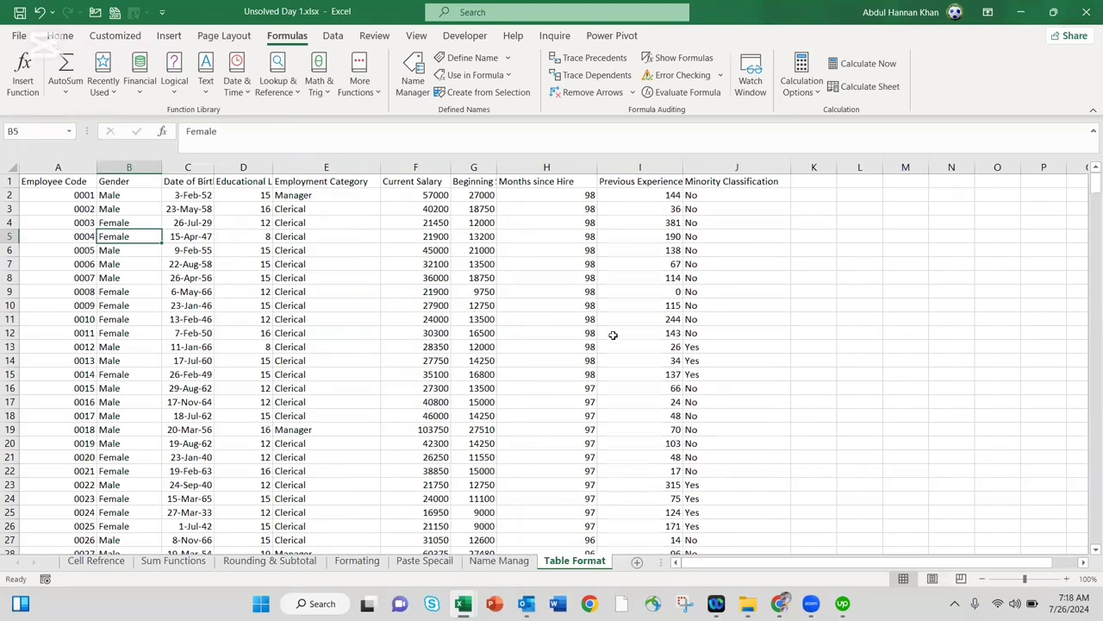
{"action": "left_click", "coordinate": [502, 561]}
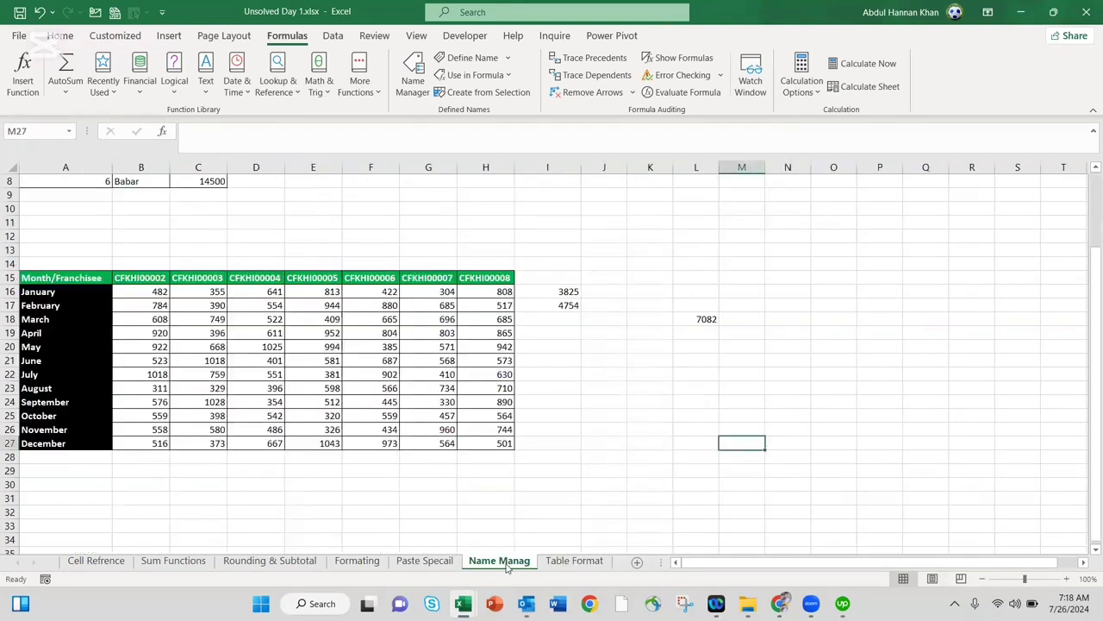
{"action": "left_click", "coordinate": [568, 560]}
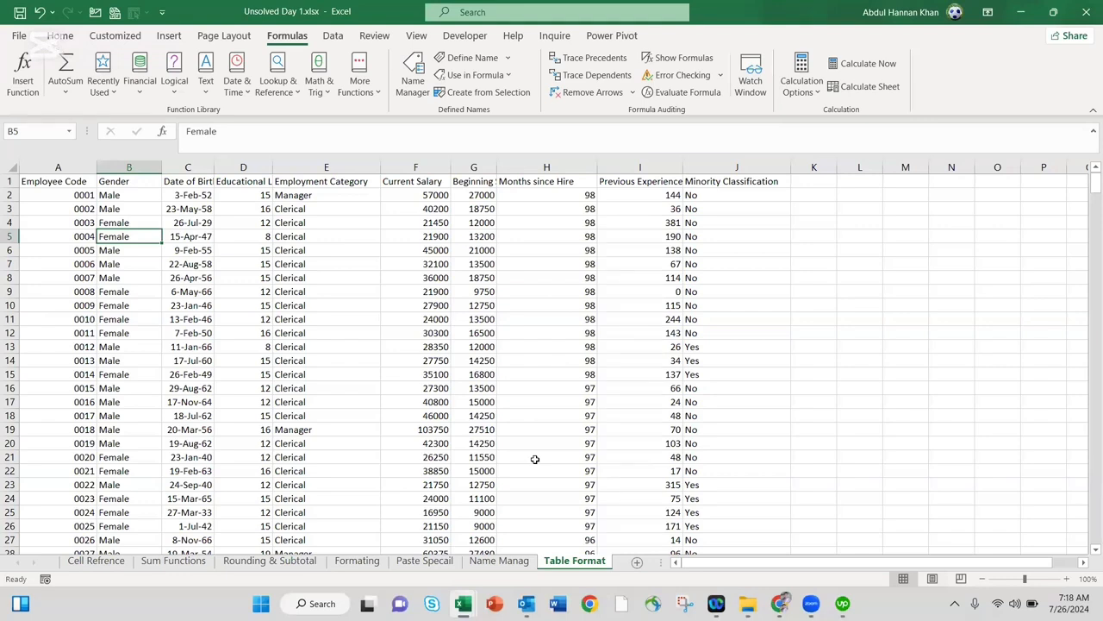
{"action": "left_click", "coordinate": [513, 369]}
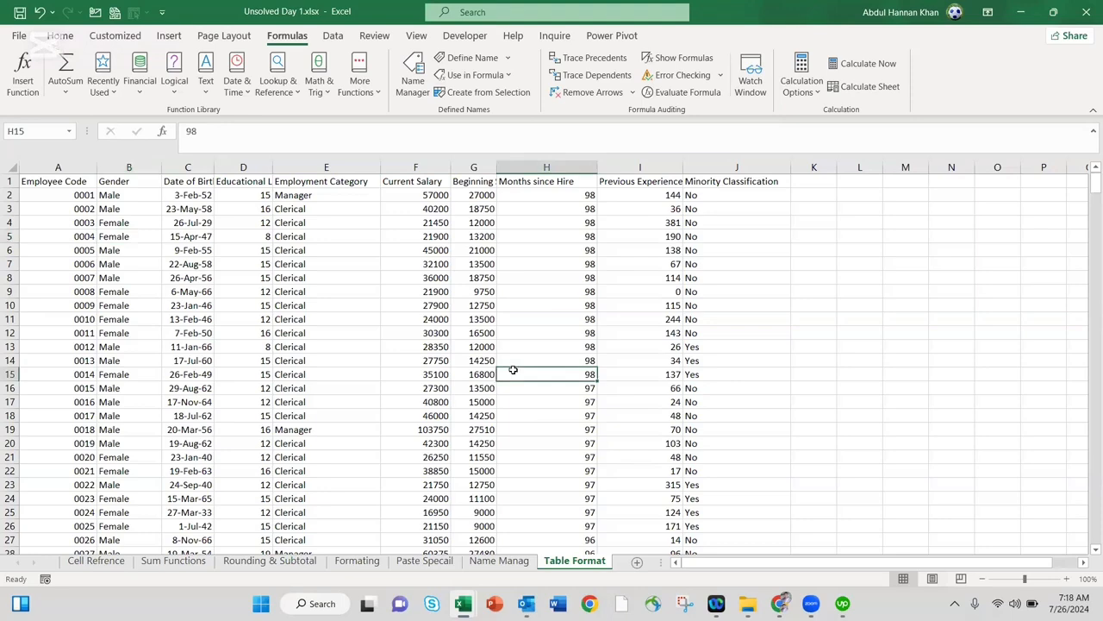
{"action": "key", "text": "ctrl+a"}
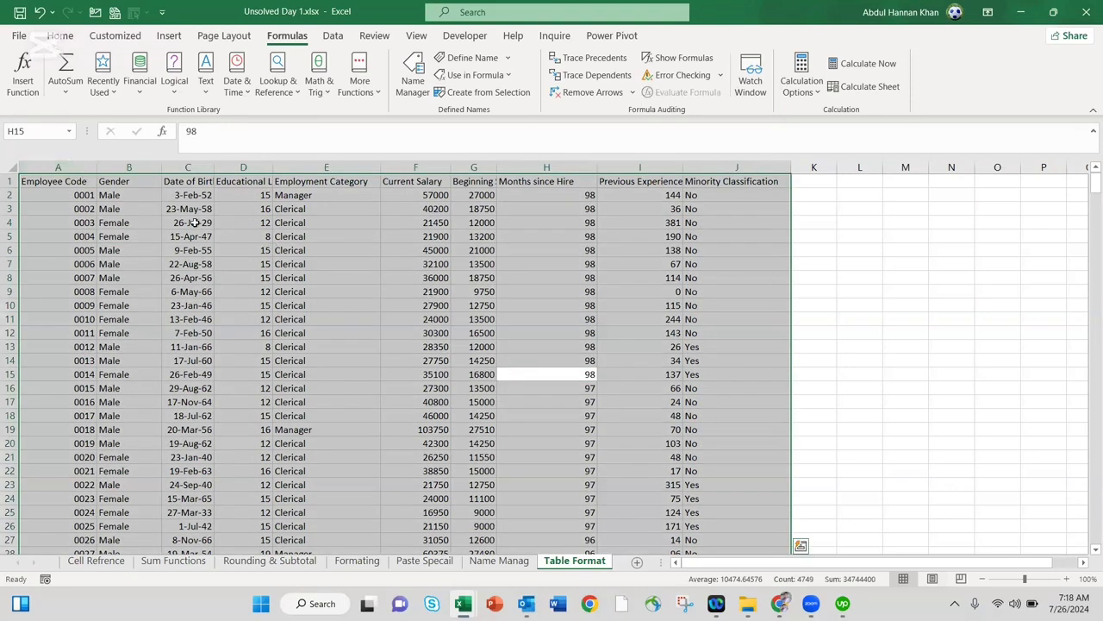
{"action": "left_click", "coordinate": [57, 188]}
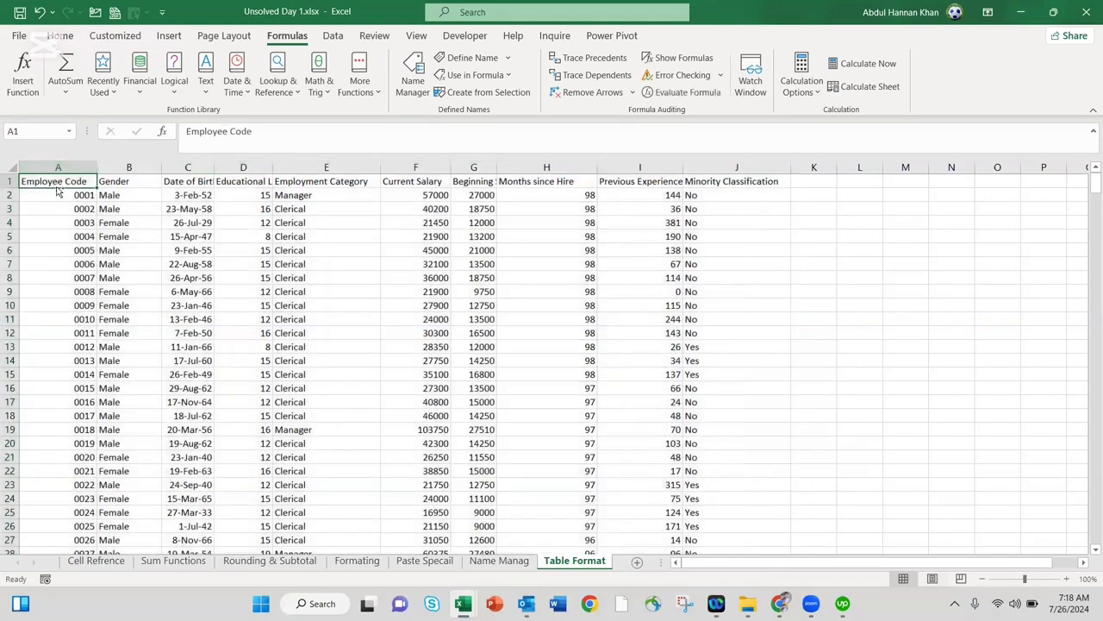
{"action": "key", "text": "ctrl+shift+Right"}
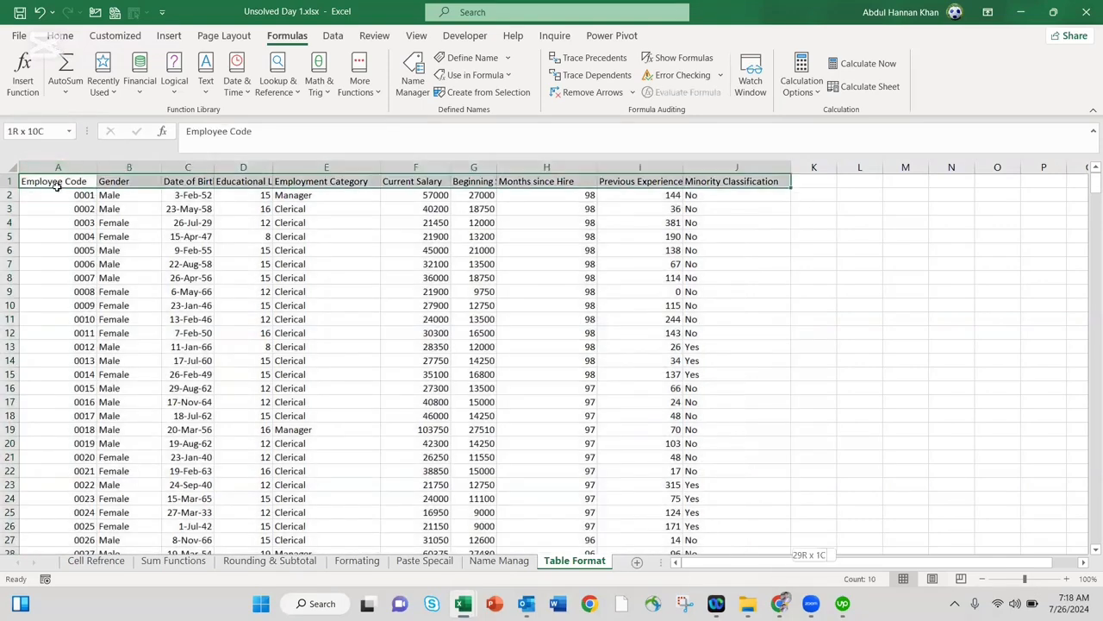
{"action": "key", "text": "ctrl+shift+Down"}
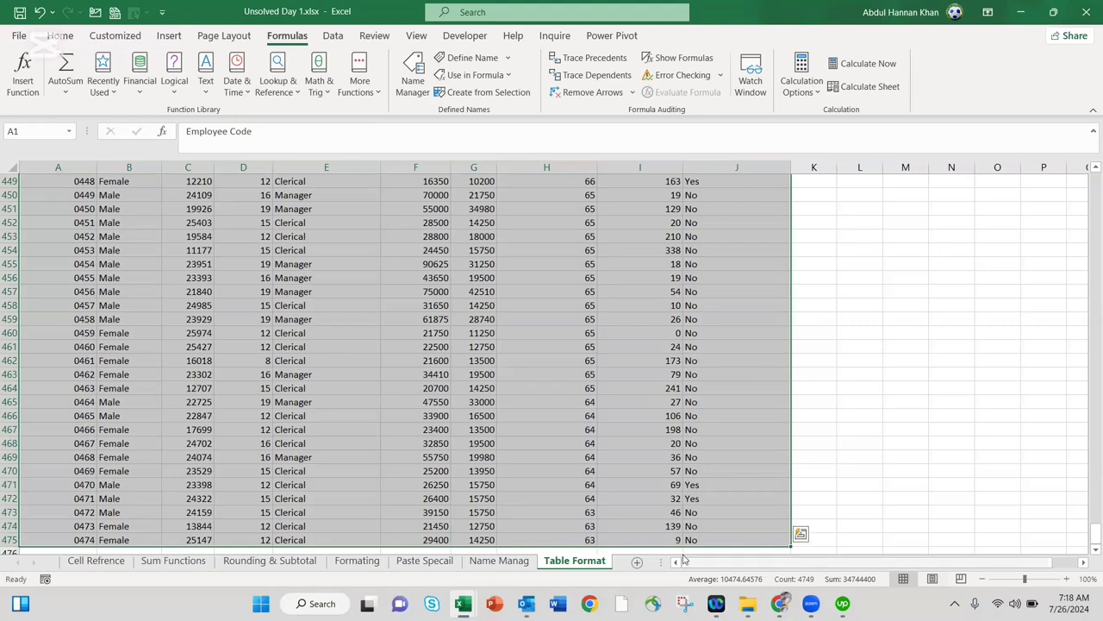
Note the data range in cell M453 as the text A1:J475.
{"action": "left_click", "coordinate": [894, 233]}
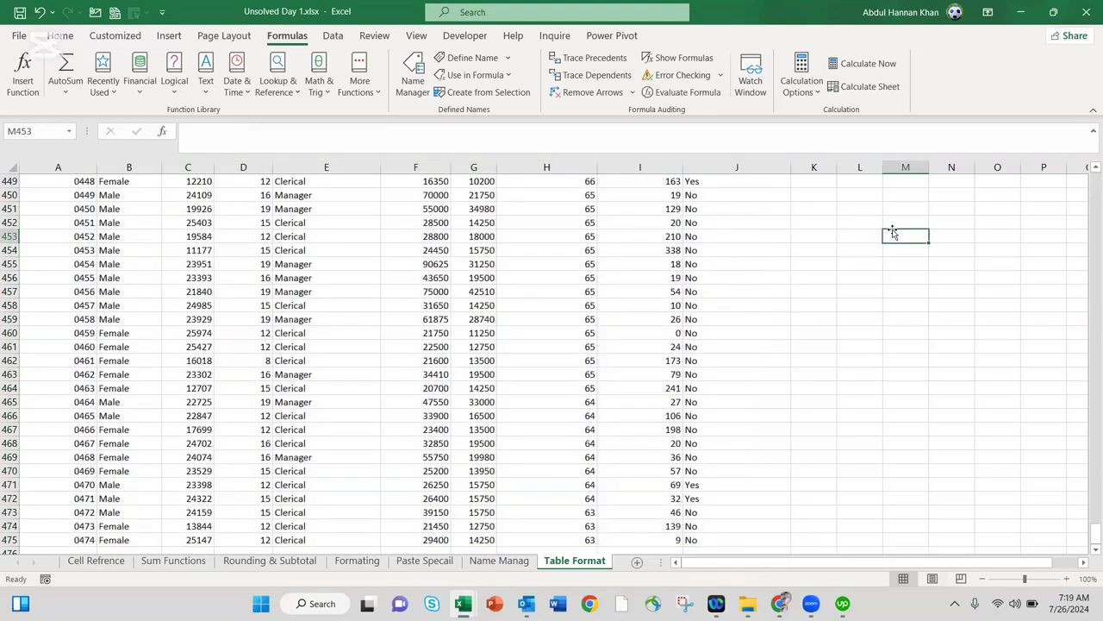
{"action": "type", "text": "A1:"}
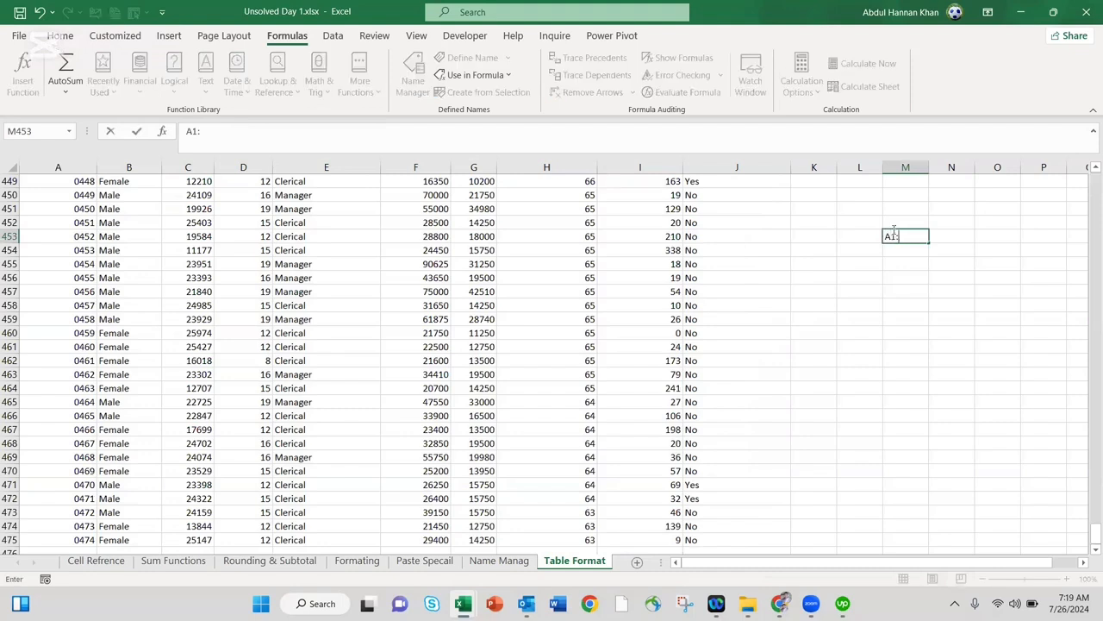
{"action": "type", "text": "J475"}
{"action": "key", "text": "Return"}
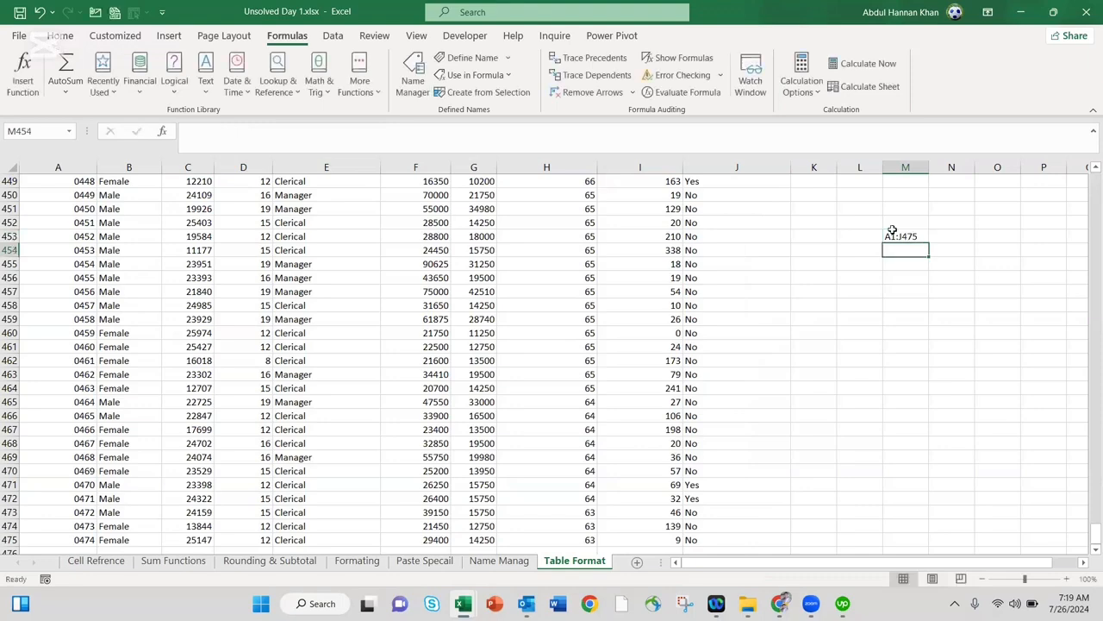
{"action": "left_click", "coordinate": [911, 236]}
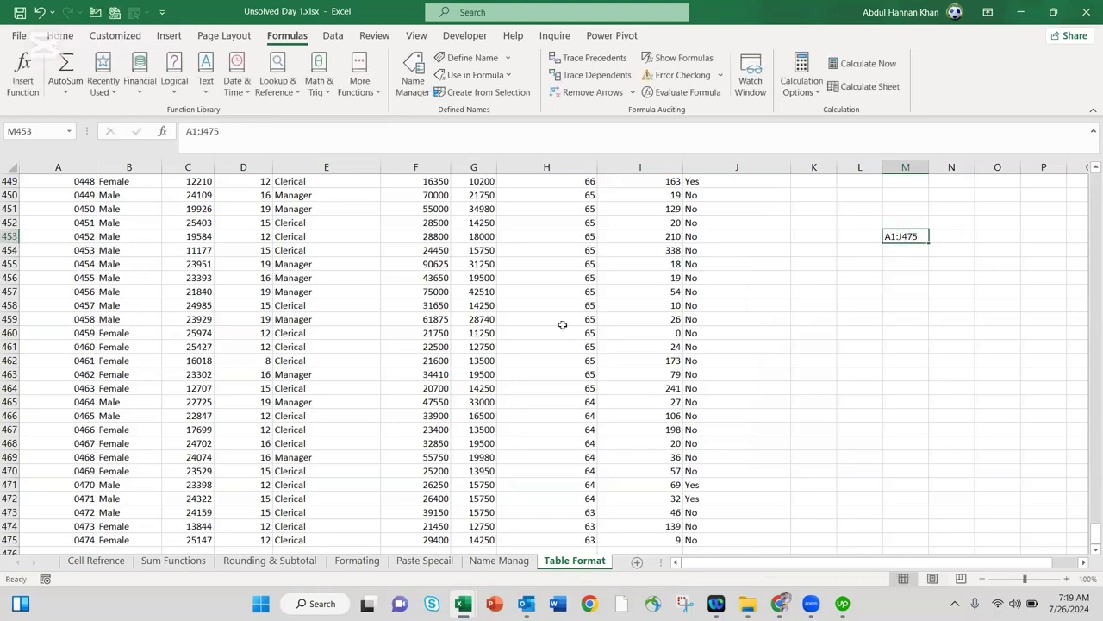
Widen the Educational Level column to show more of its heading.
{"action": "scroll", "coordinate": [562, 324], "scroll_direction": "up", "scroll_amount": 10}
{"action": "scroll", "coordinate": [562, 324], "scroll_direction": "up", "scroll_amount": 20}
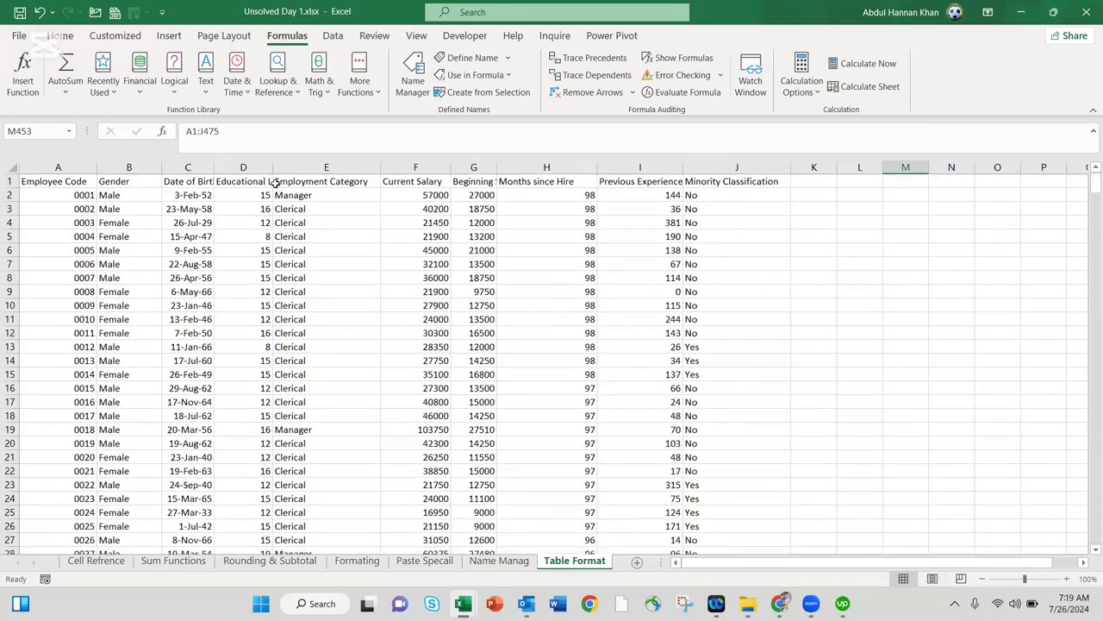
{"action": "left_click_drag", "start_coordinate": [271, 167], "coordinate": [306, 190]}
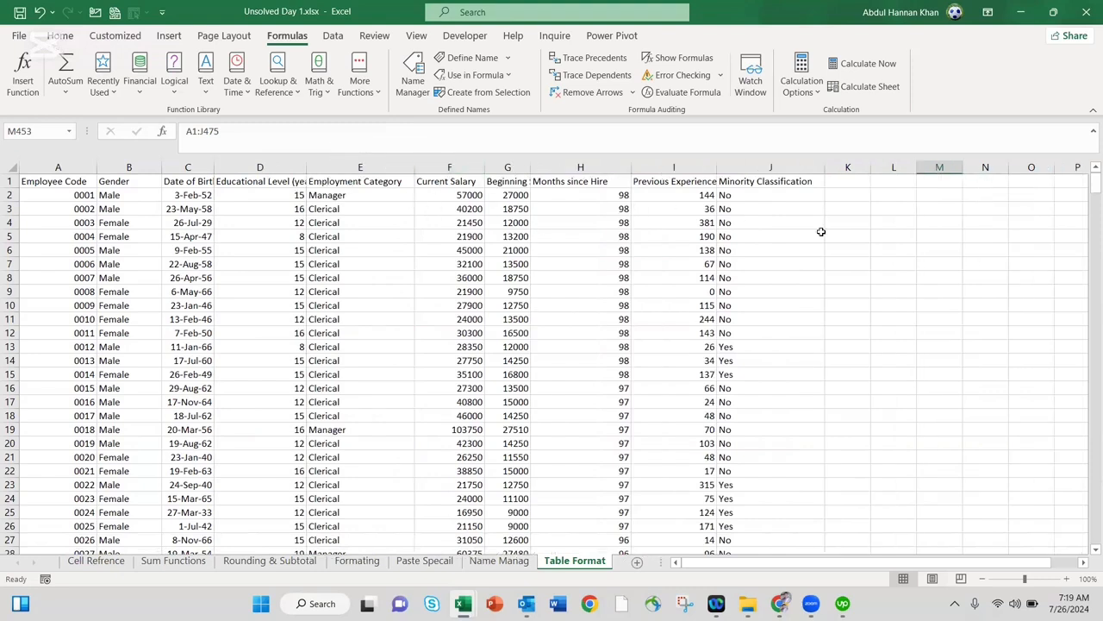
Select the whole employee data range and add filters to its header row.
{"action": "left_click", "coordinate": [607, 222]}
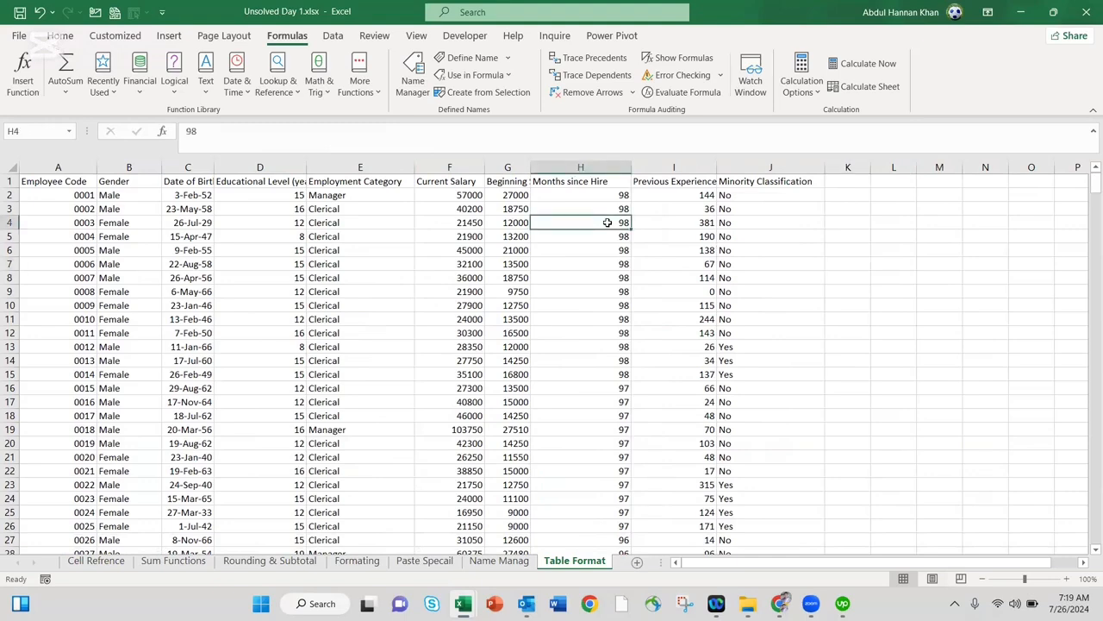
{"action": "key", "text": "ctrl+a"}
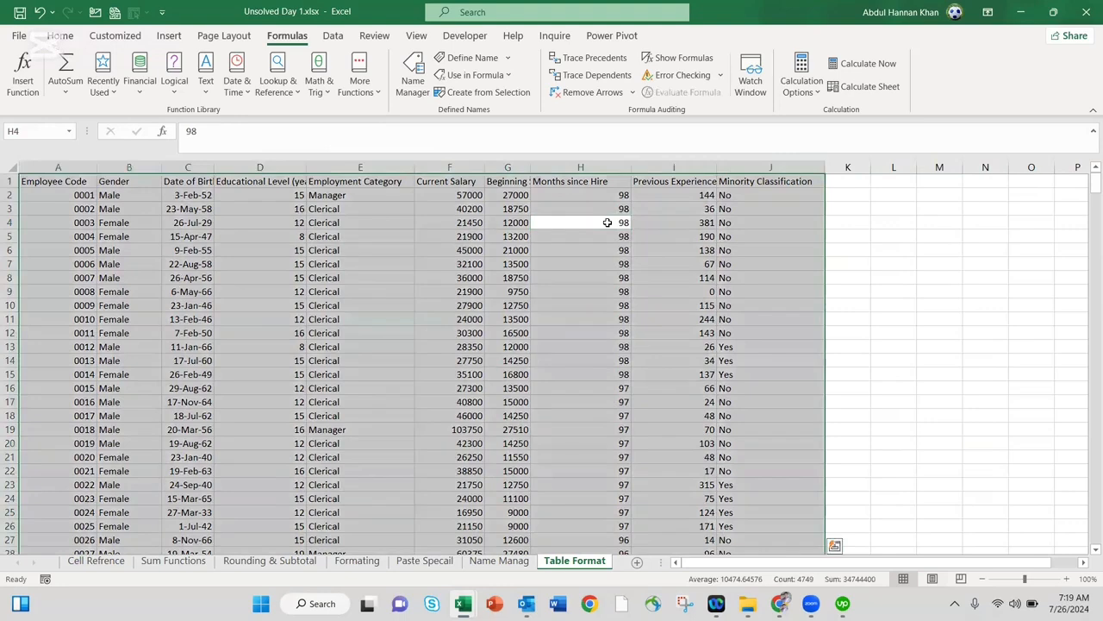
{"action": "right_click", "coordinate": [617, 188]}
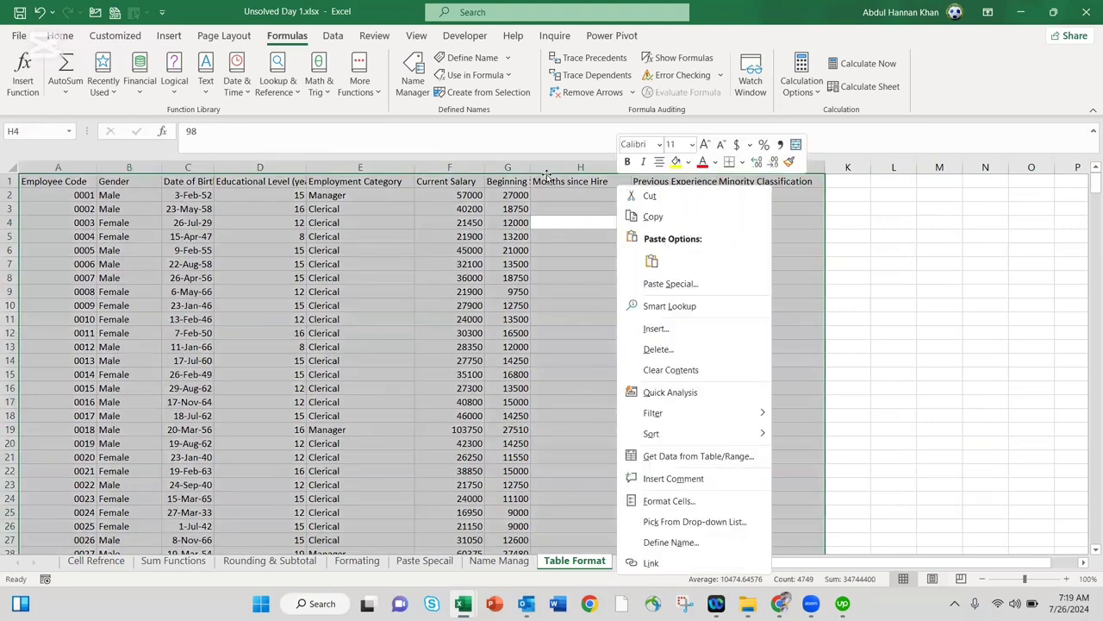
{"action": "key", "text": "Escape"}
{"action": "left_click", "coordinate": [332, 35]}
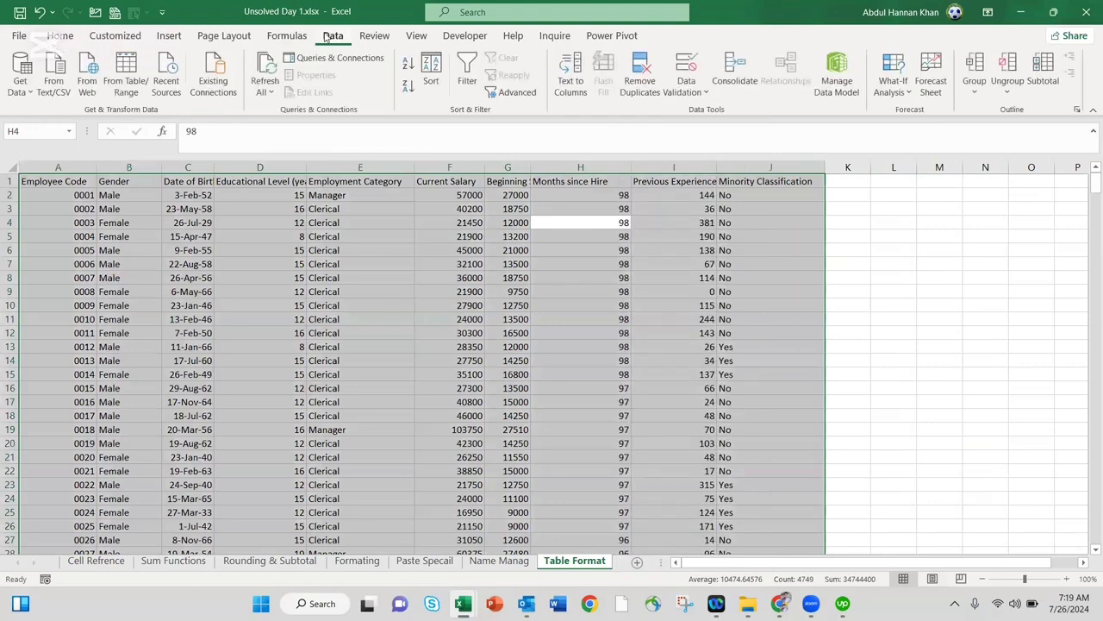
{"action": "left_click", "coordinate": [283, 38]}
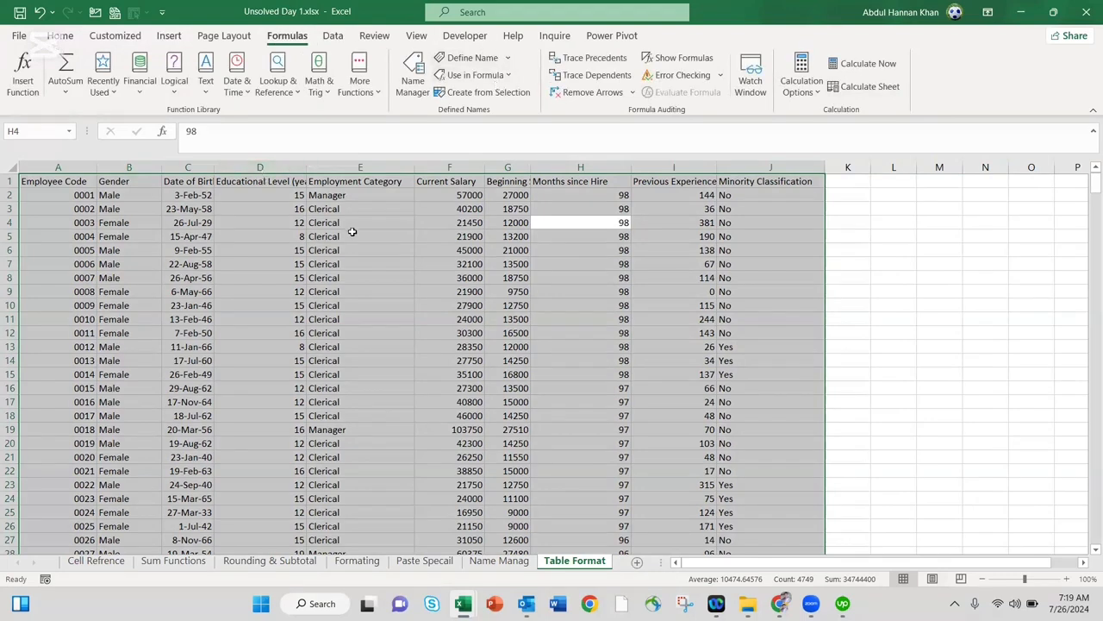
{"action": "key", "text": "ctrl+shift+l"}
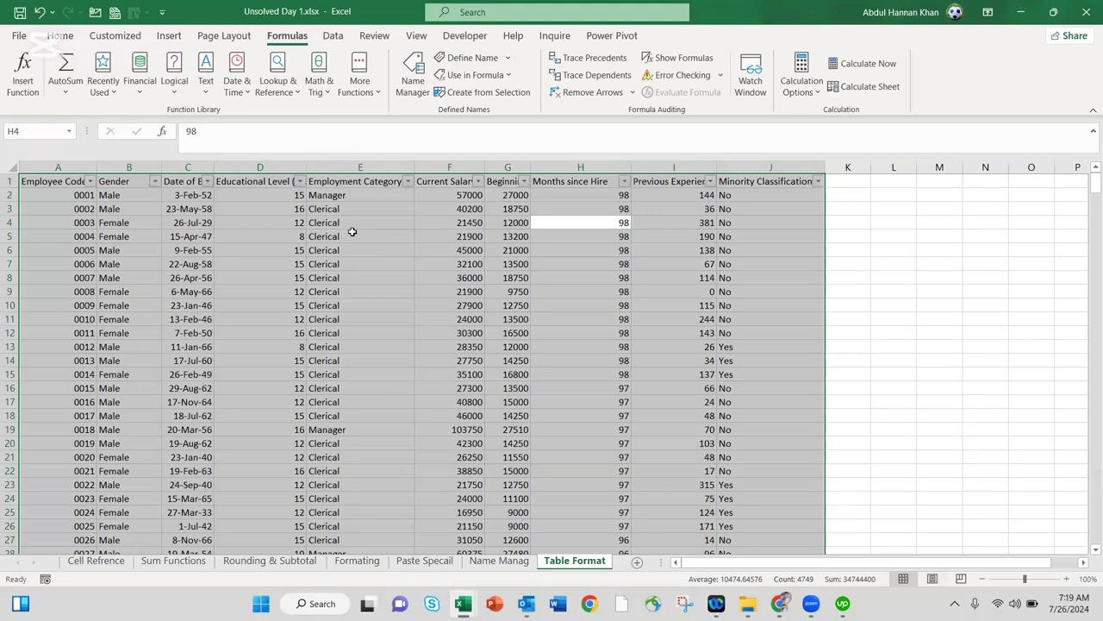
{"action": "left_click", "coordinate": [919, 290]}
Toggle the employee data's header filters off, on and off again, ending on the Previous Experience heading.
{"action": "left_click", "coordinate": [644, 266]}
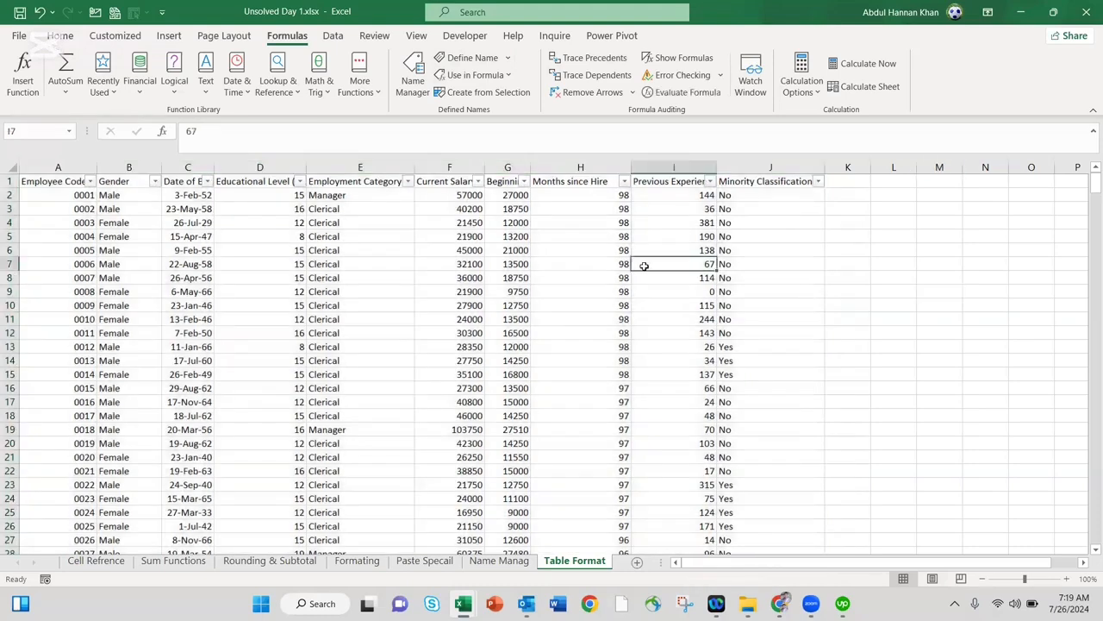
{"action": "key", "text": "ctrl+a"}
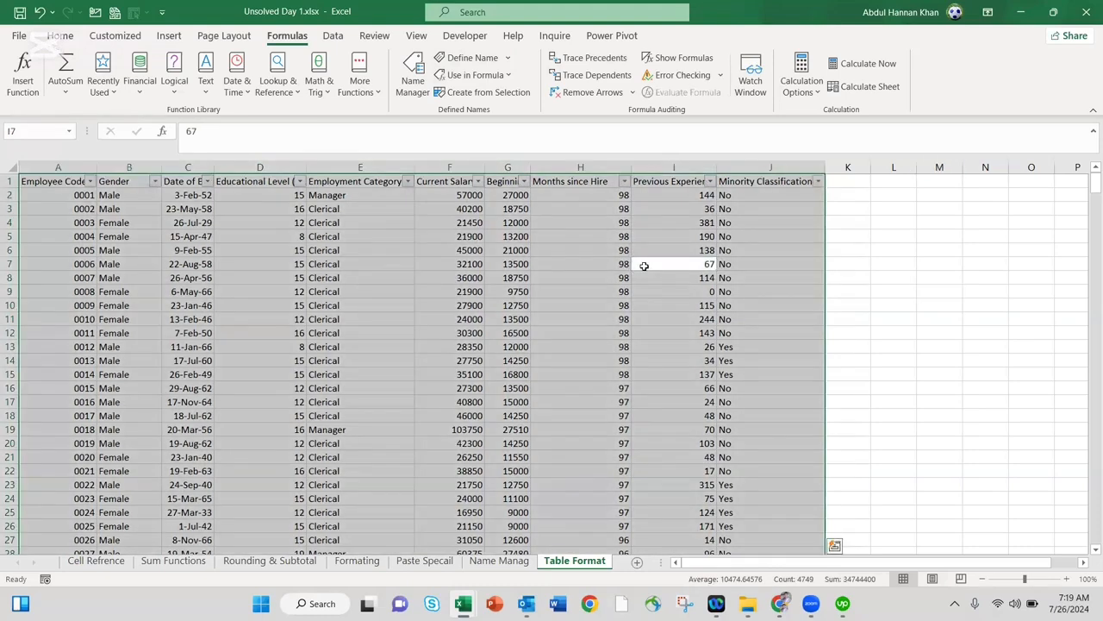
{"action": "key", "text": "ctrl+semicolon"}
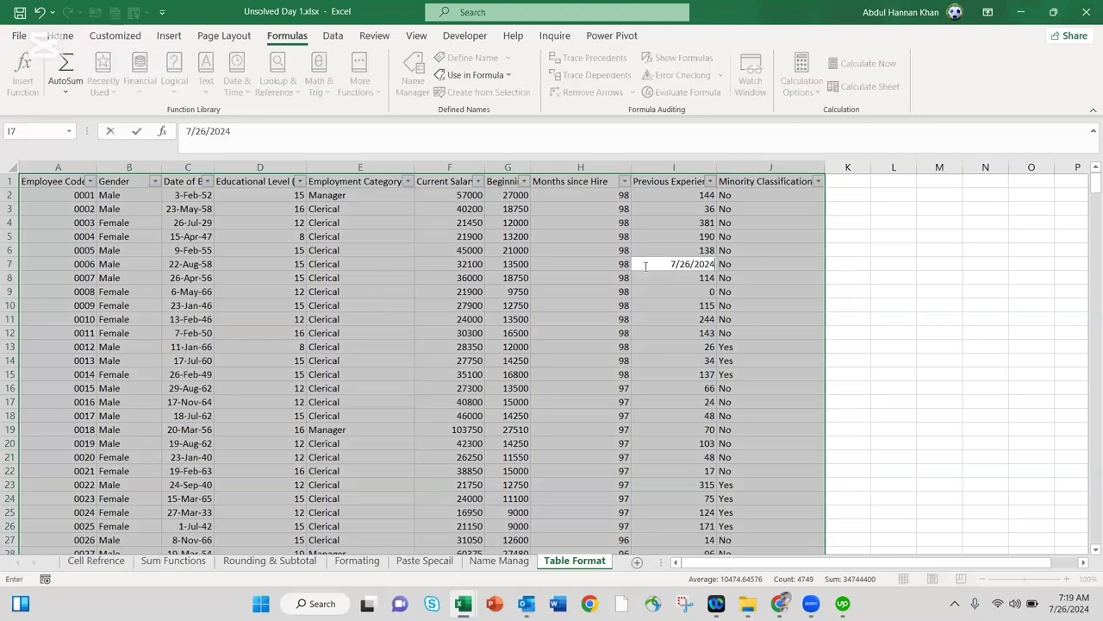
{"action": "key", "text": "Escape"}
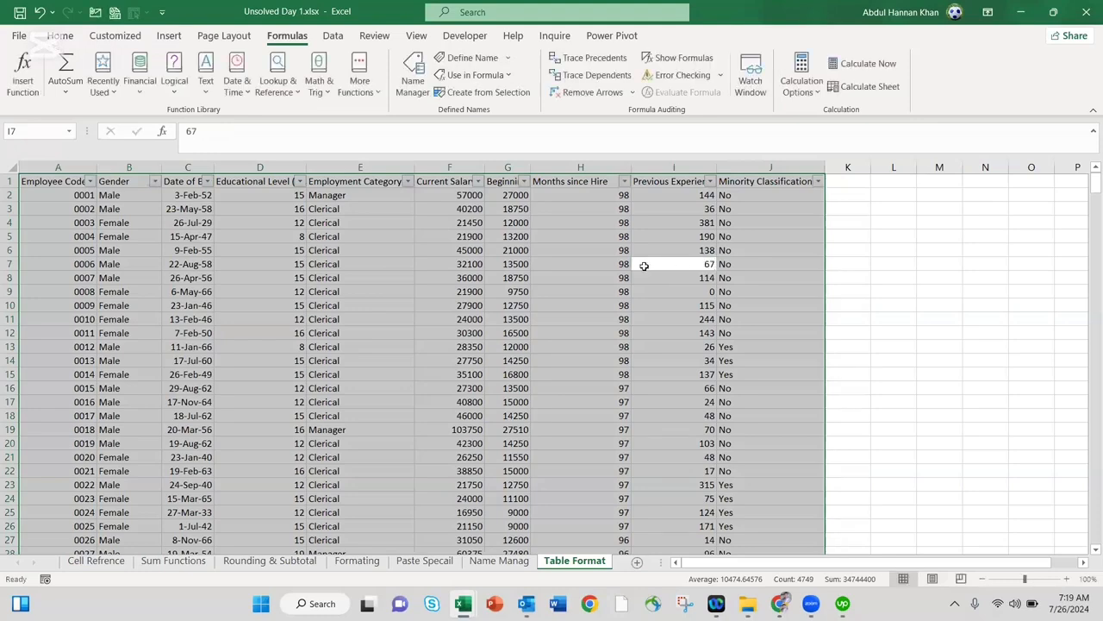
{"action": "key", "text": "ctrl+shift+l"}
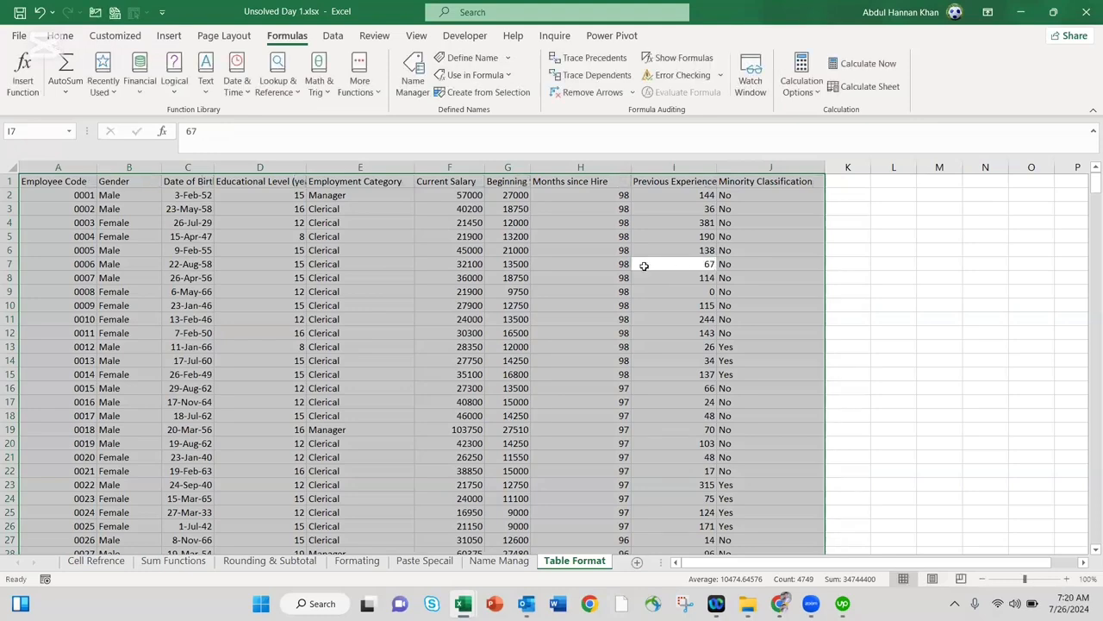
{"action": "key", "text": "ctrl+shift+l"}
{"action": "left_click", "coordinate": [644, 265]}
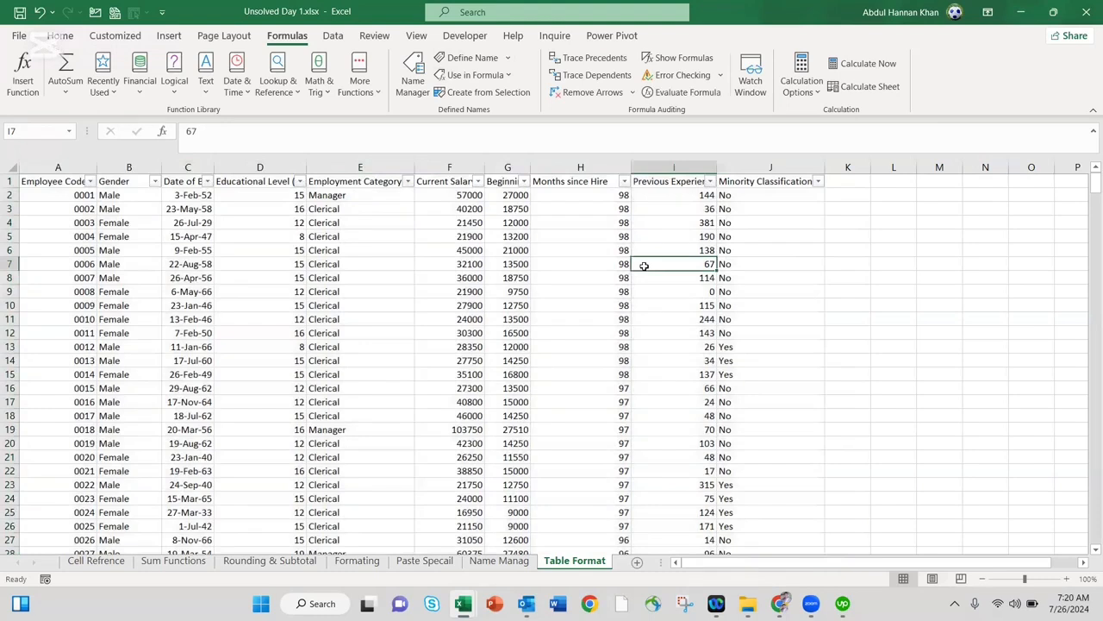
{"action": "key", "text": "ctrl+shift+l"}
{"action": "key", "text": "Up"}
{"action": "key", "text": "Up"}
{"action": "key", "text": "Up"}
{"action": "key", "text": "Up"}
{"action": "key", "text": "Up"}
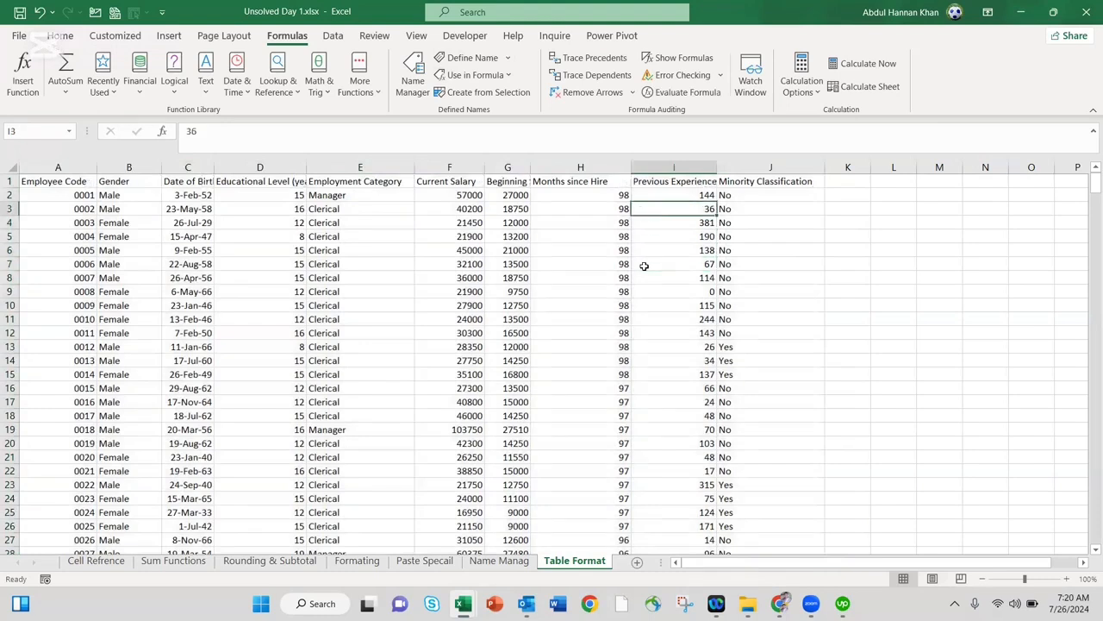
{"action": "key", "text": "Up"}
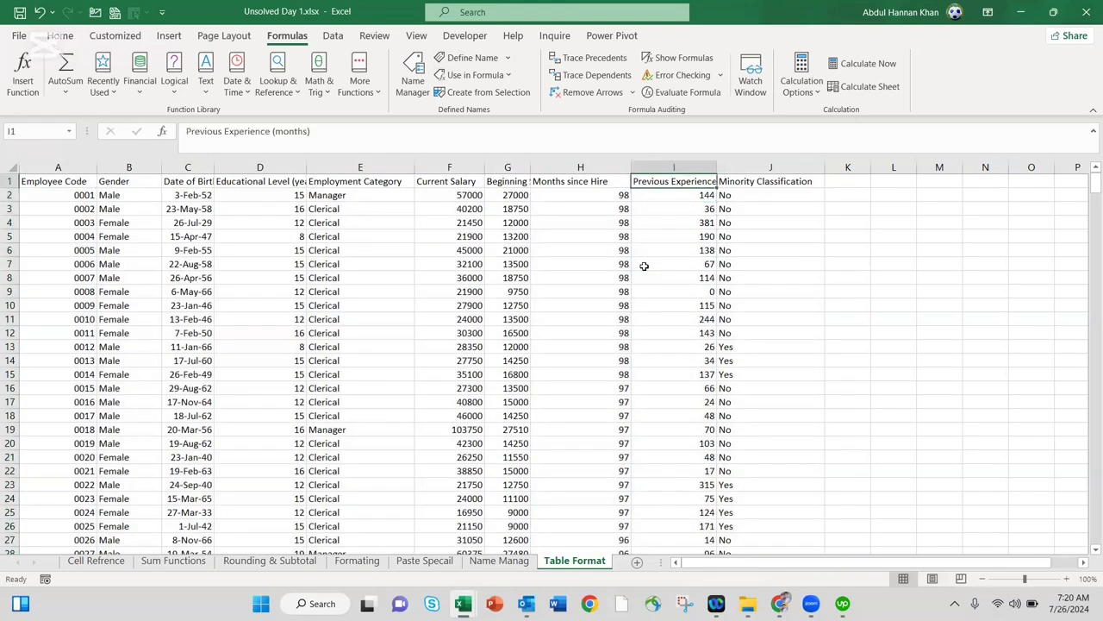
Enter the filter shortcut note CRTL+SHIFT+L in cell L3.
{"action": "left_click", "coordinate": [891, 205]}
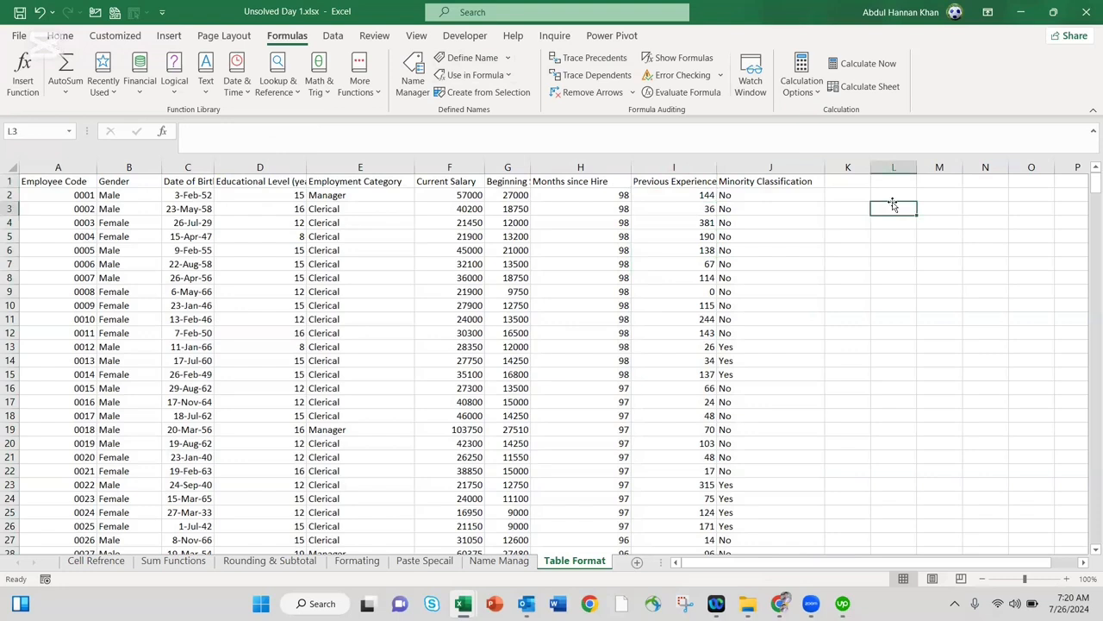
{"action": "type", "text": "CT"}
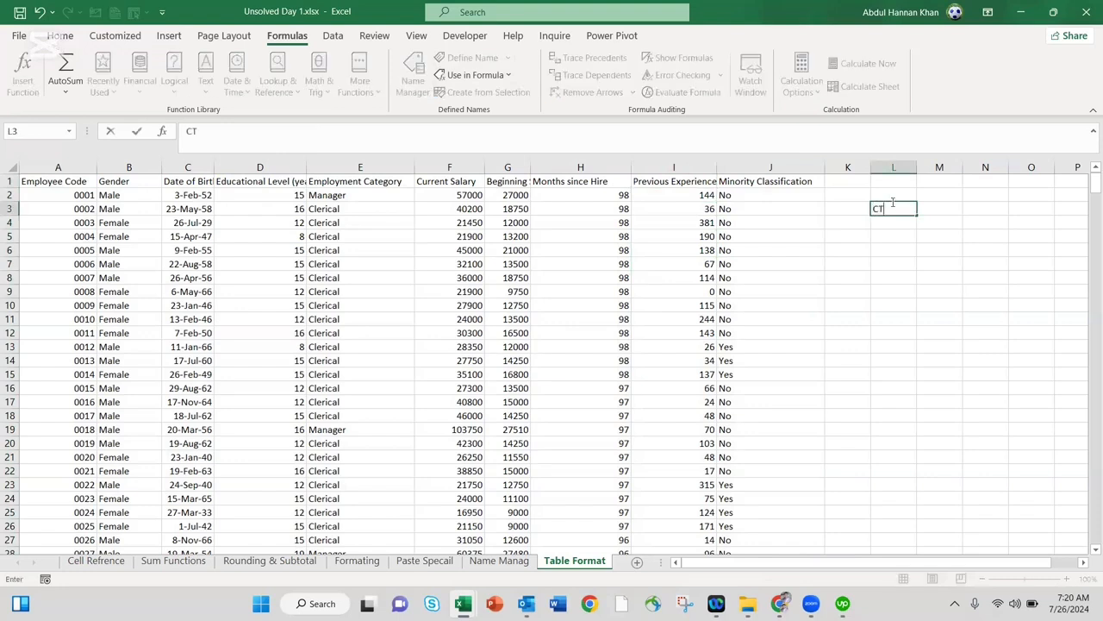
{"action": "key", "text": "BackSpace"}
{"action": "type", "text": "RTL+SHIFT+L"}
{"action": "key", "text": "Tab"}
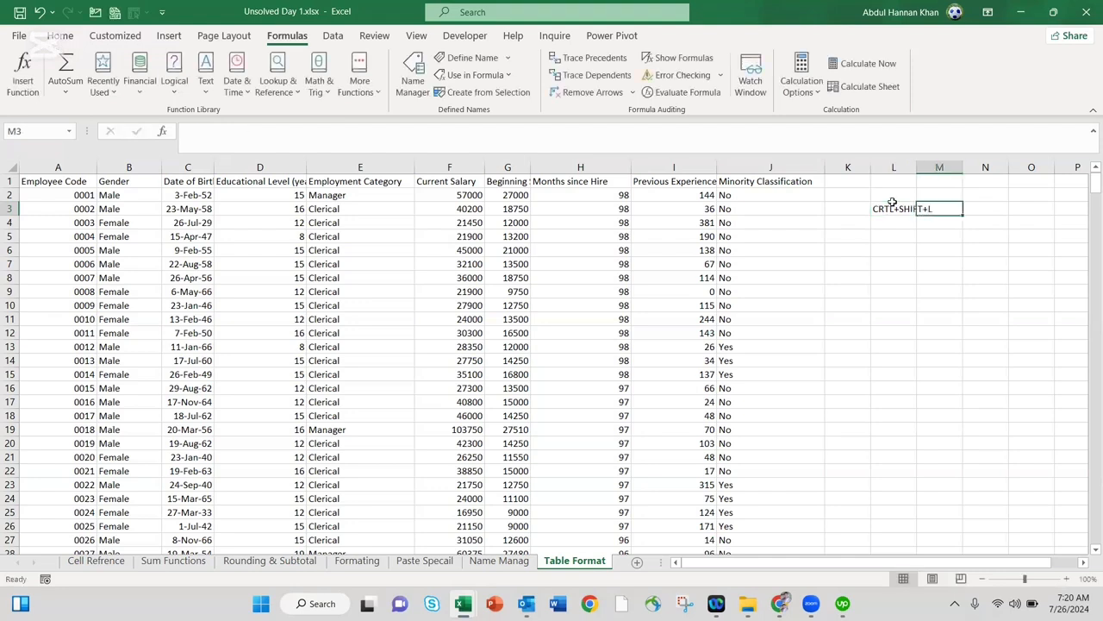
Enter the note apply filters in cell M3, beside the filter shortcut note.
{"action": "type", "text": "Us"}
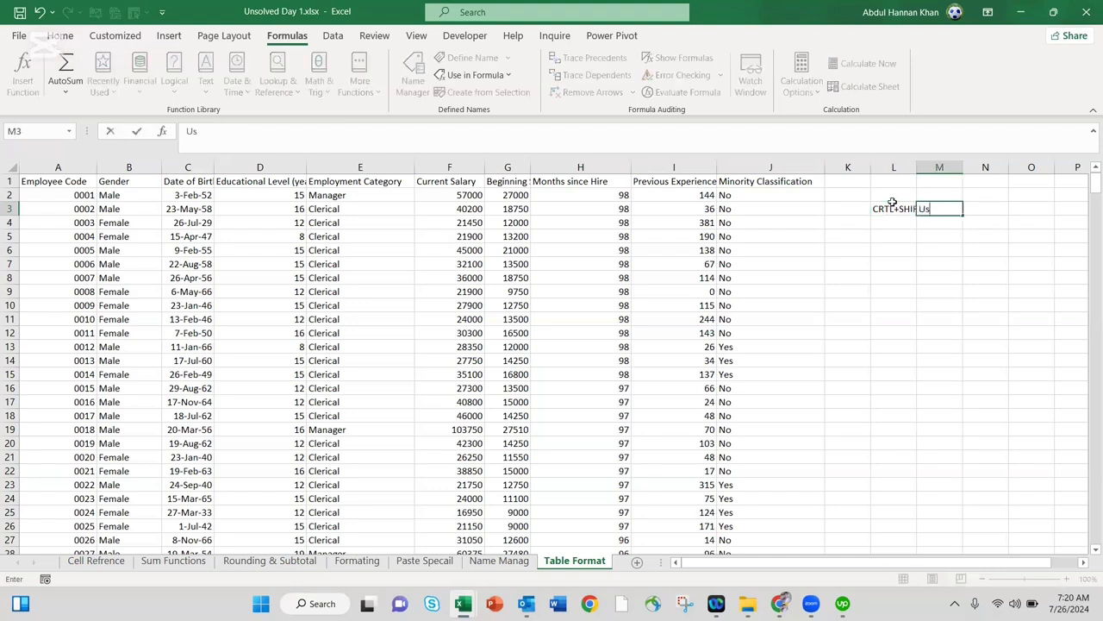
{"action": "key", "text": "BackSpace"}
{"action": "key", "text": "BackSpace"}
{"action": "type", "text": "make"}
{"action": "key", "text": "BackSpace"}
{"action": "key", "text": "BackSpace"}
{"action": "key", "text": "BackSpace"}
{"action": "key", "text": "BackSpace"}
{"action": "type", "text": "apply filters"}
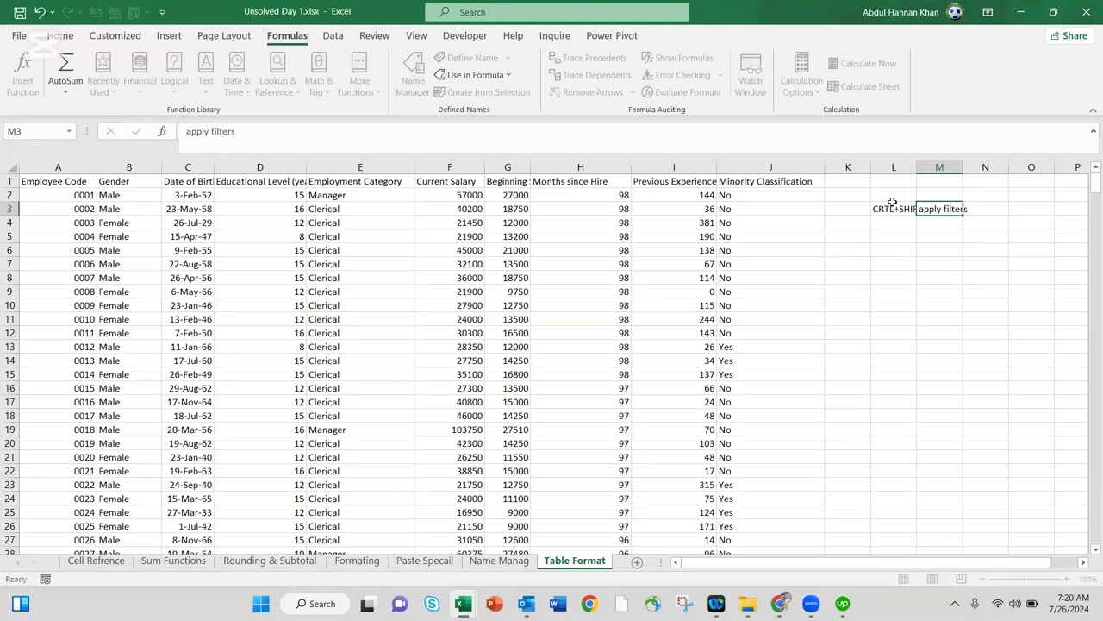
{"action": "key", "text": "Return"}
Convert the employee data range A1:J475 into a table with the headers option off, and check its column headings.
{"action": "left_click", "coordinate": [546, 250]}
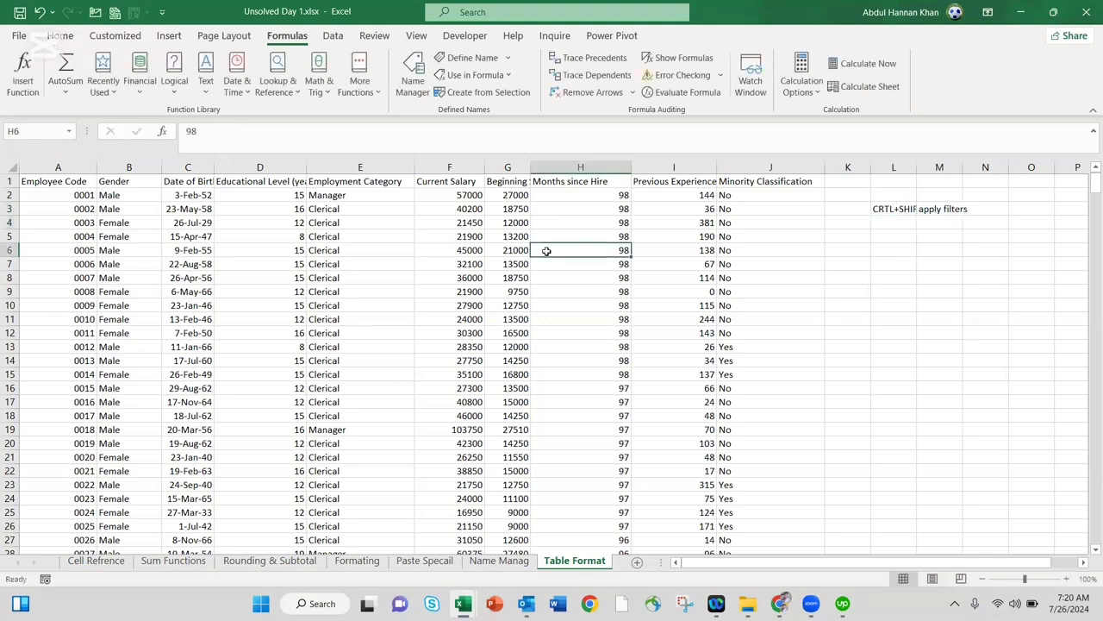
{"action": "key", "text": "ctrl+a"}
{"action": "key", "text": "ctrl+t"}
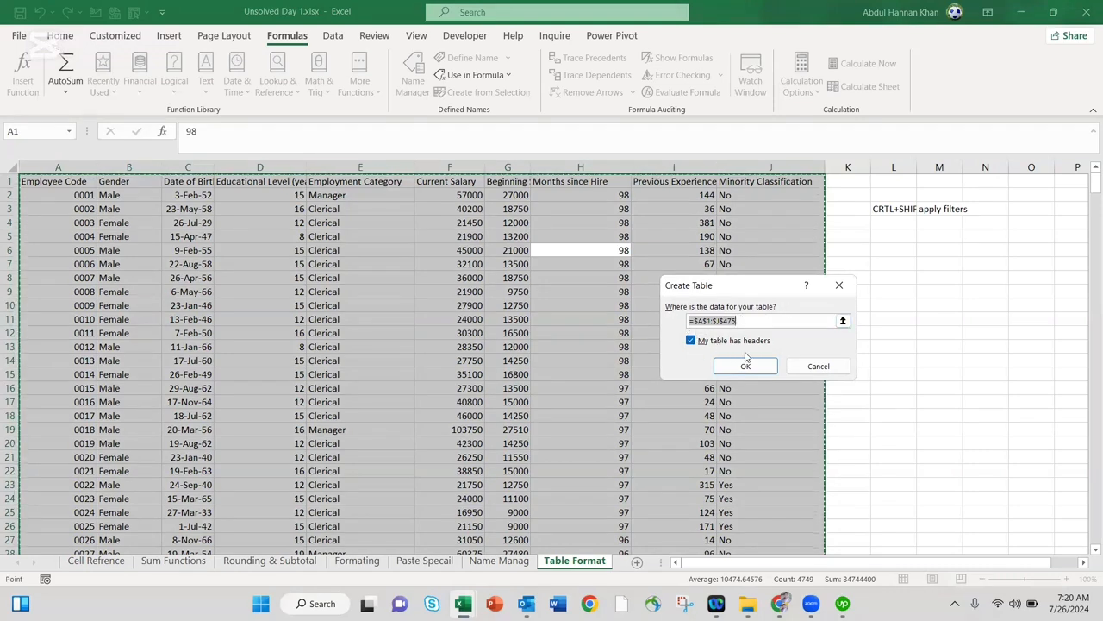
{"action": "left_click", "coordinate": [691, 341]}
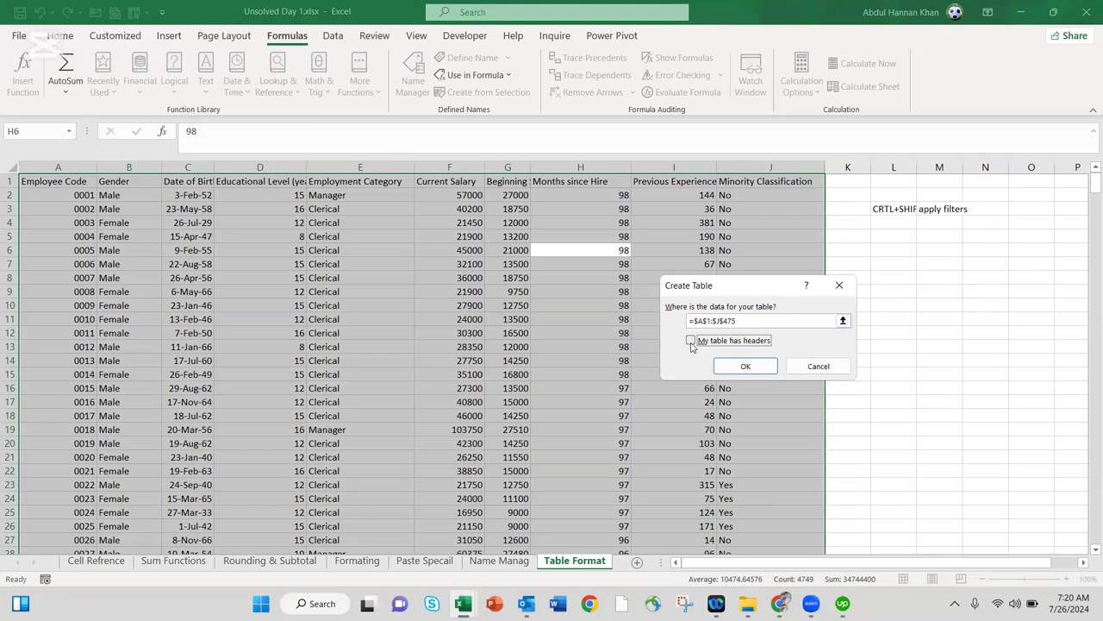
{"action": "left_click", "coordinate": [743, 367]}
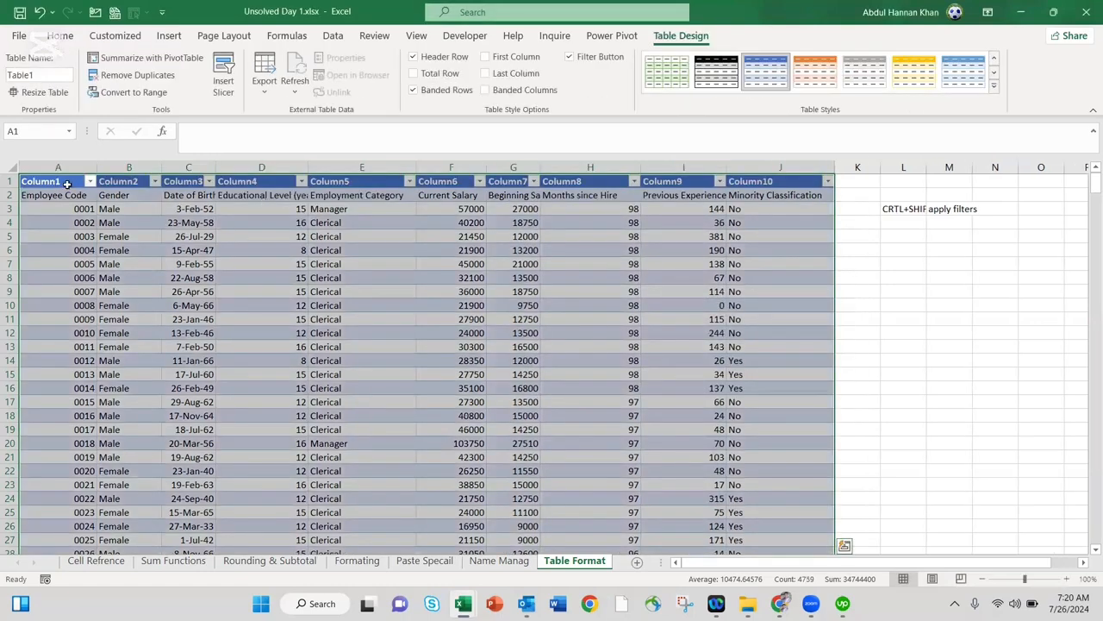
{"action": "left_click", "coordinate": [67, 185]}
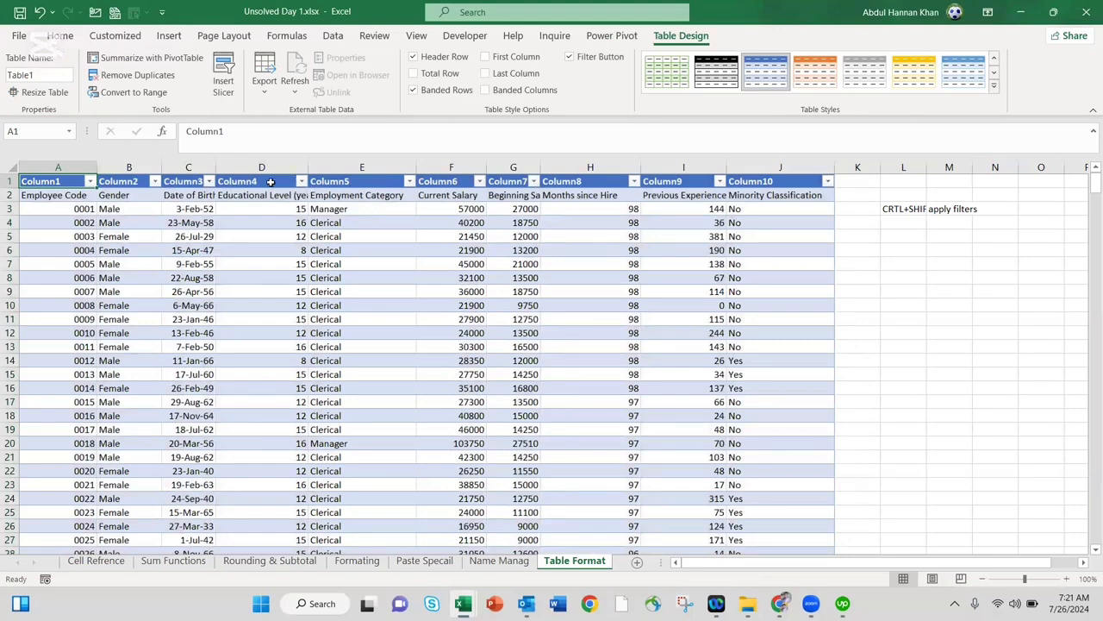
{"action": "left_click", "coordinate": [351, 181]}
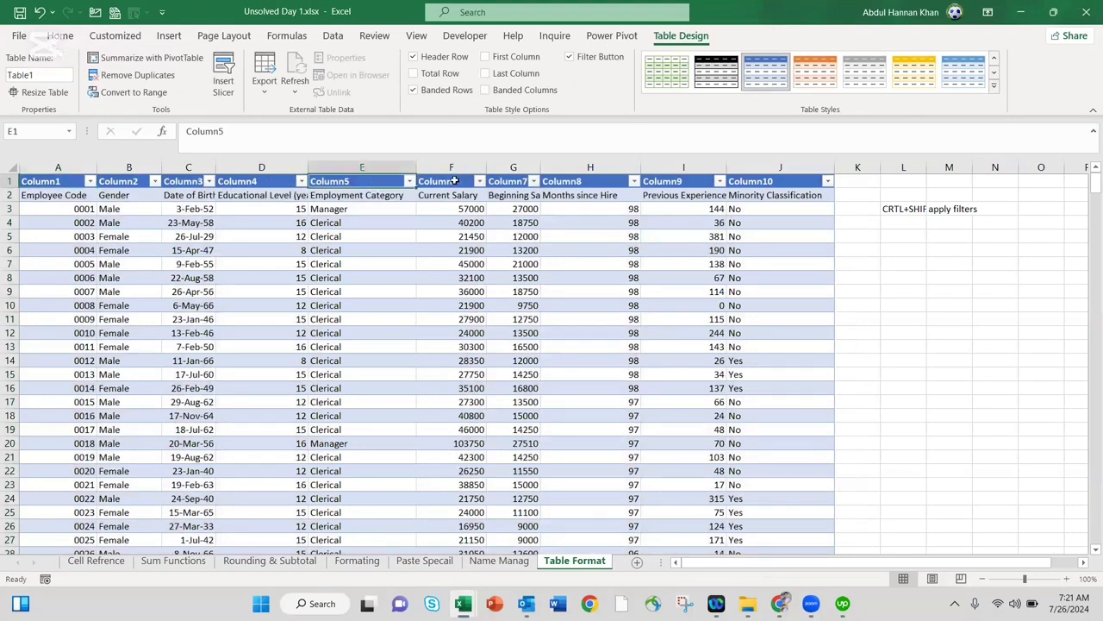
{"action": "left_click", "coordinate": [456, 180]}
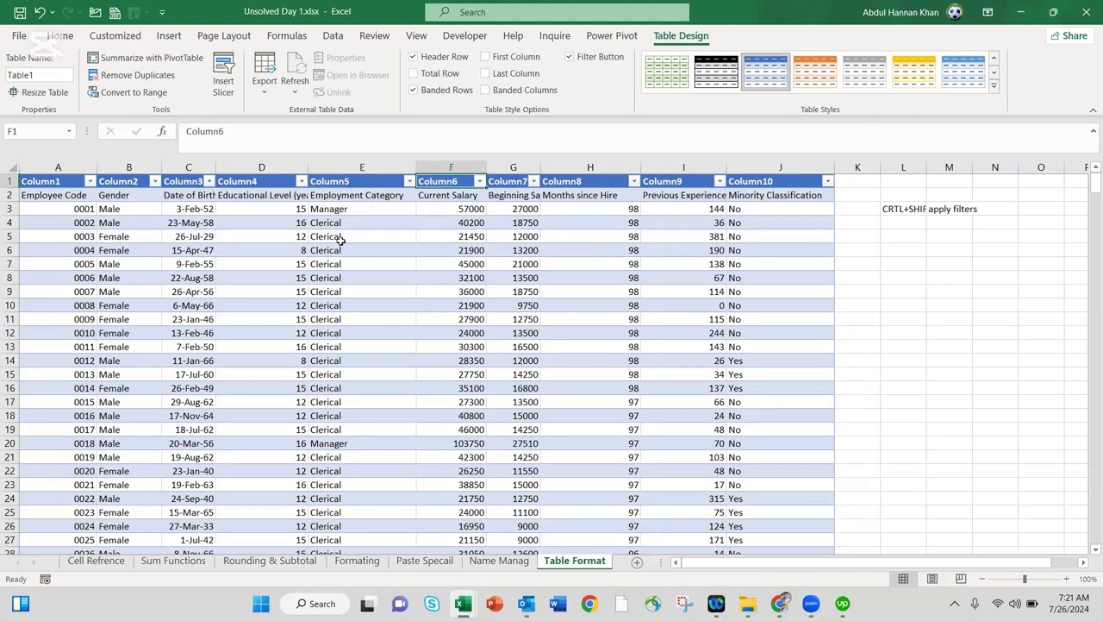
Enter the note Fields in cell L10 and fit column L's width to its contents.
{"action": "left_click", "coordinate": [922, 307]}
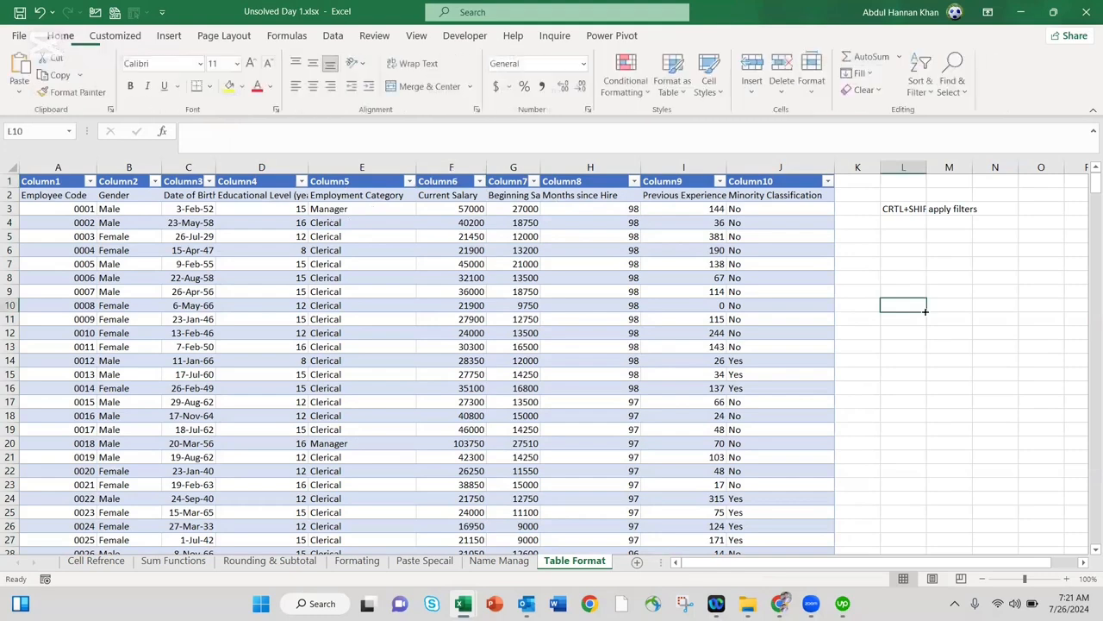
{"action": "type", "text": "Field"}
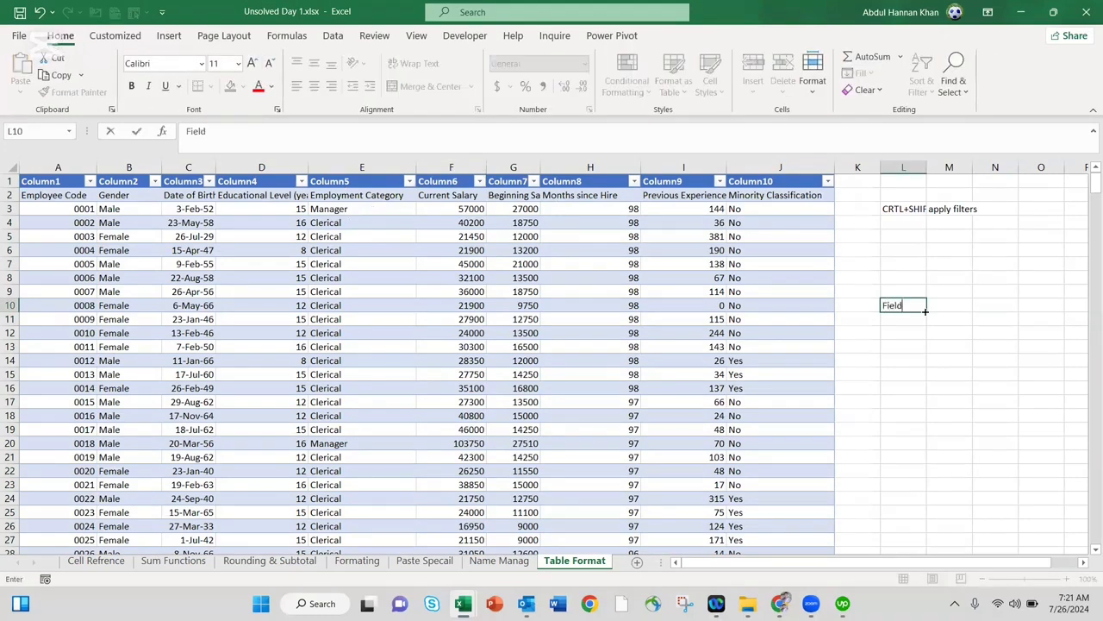
{"action": "type", "text": "s"}
{"action": "key", "text": "ctrl+Return"}
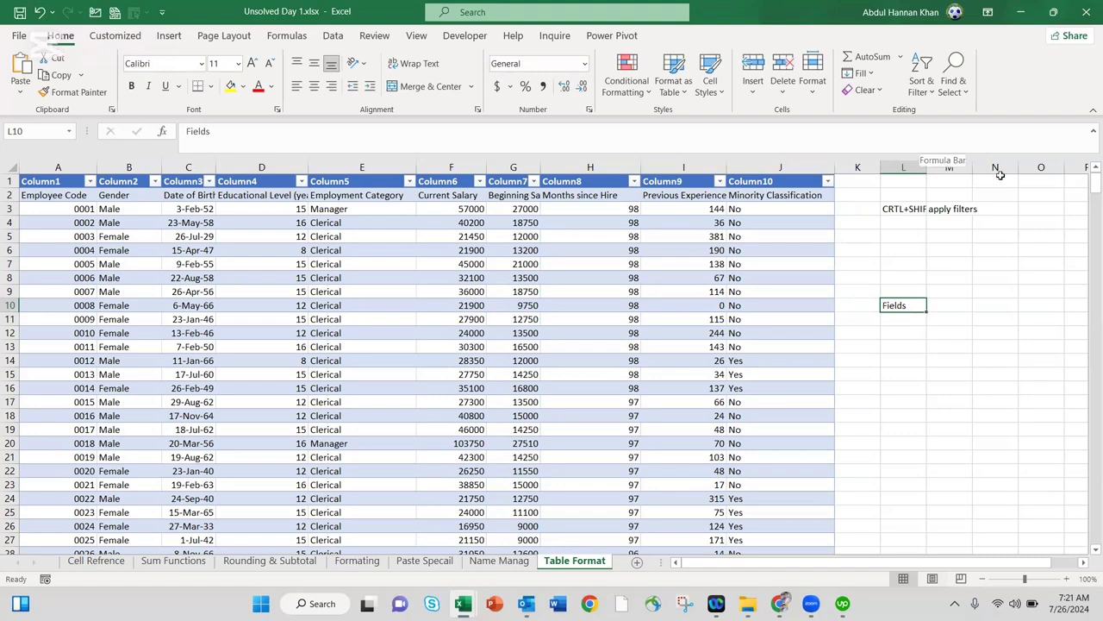
{"action": "double_click", "coordinate": [927, 167]}
{"action": "left_click", "coordinate": [964, 279]}
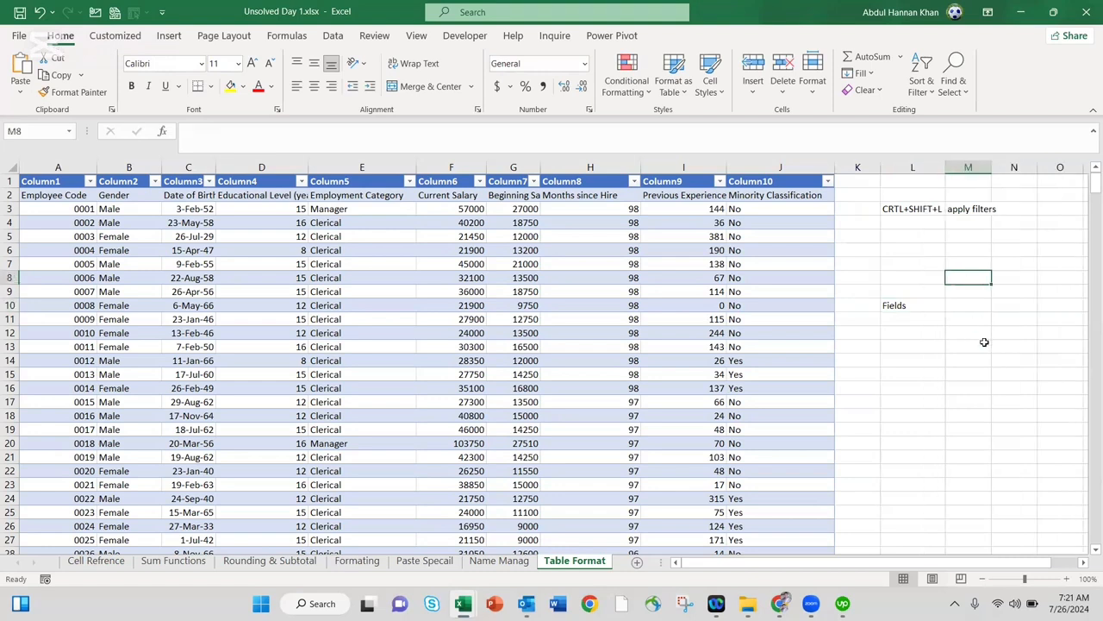
{"action": "left_click", "coordinate": [905, 303]}
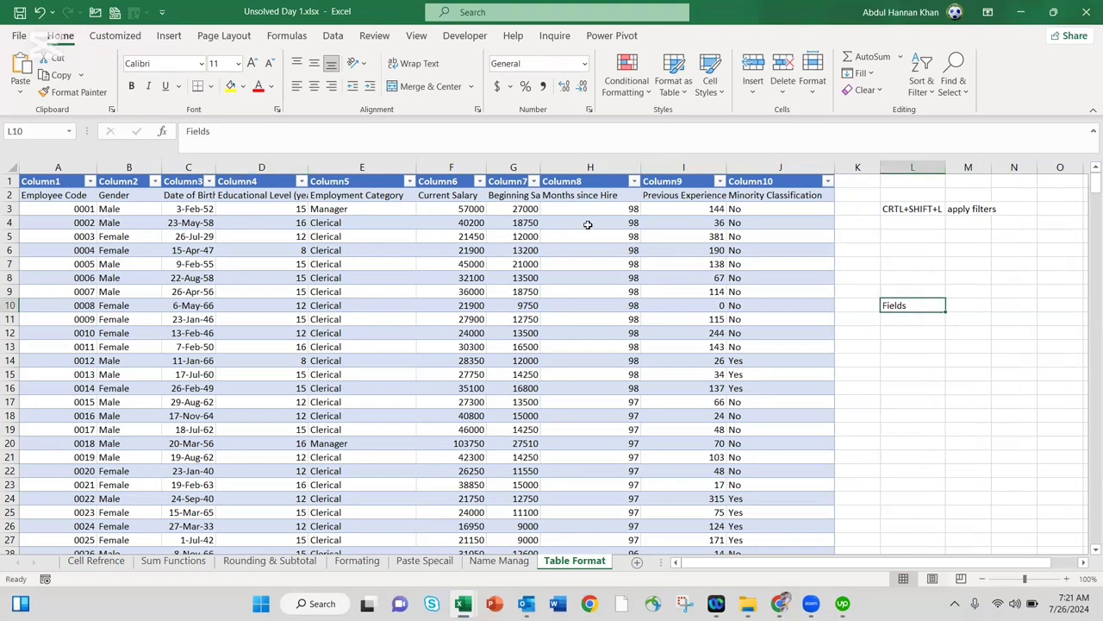
Enter the note Structured DATA in cell L12 and widen column L to show it fully.
{"action": "left_click", "coordinate": [918, 329]}
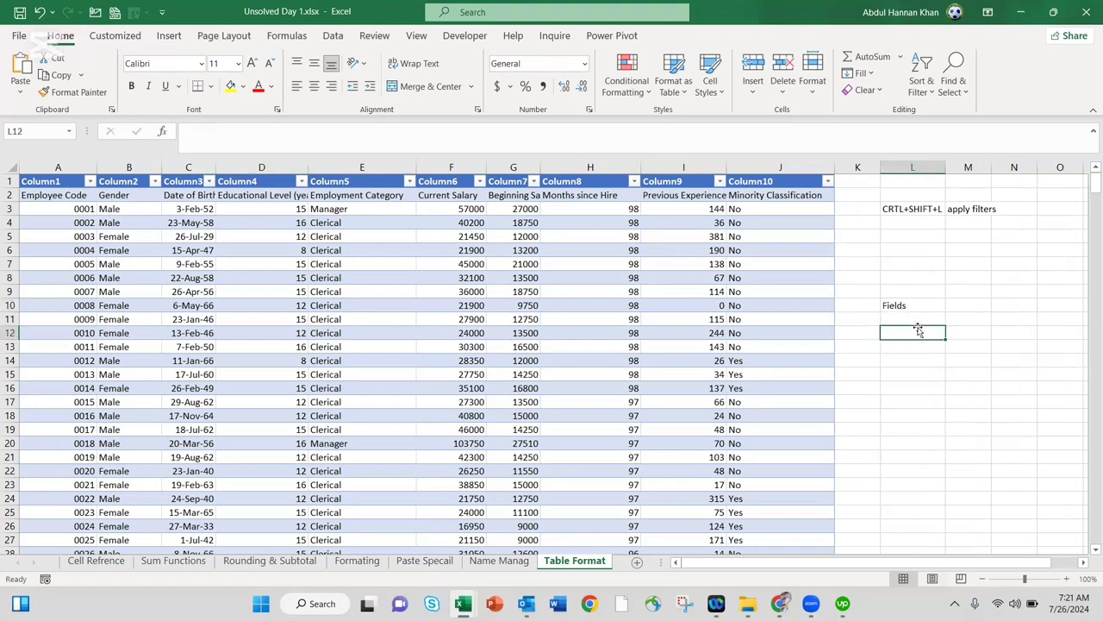
{"action": "type", "text": "Struct"}
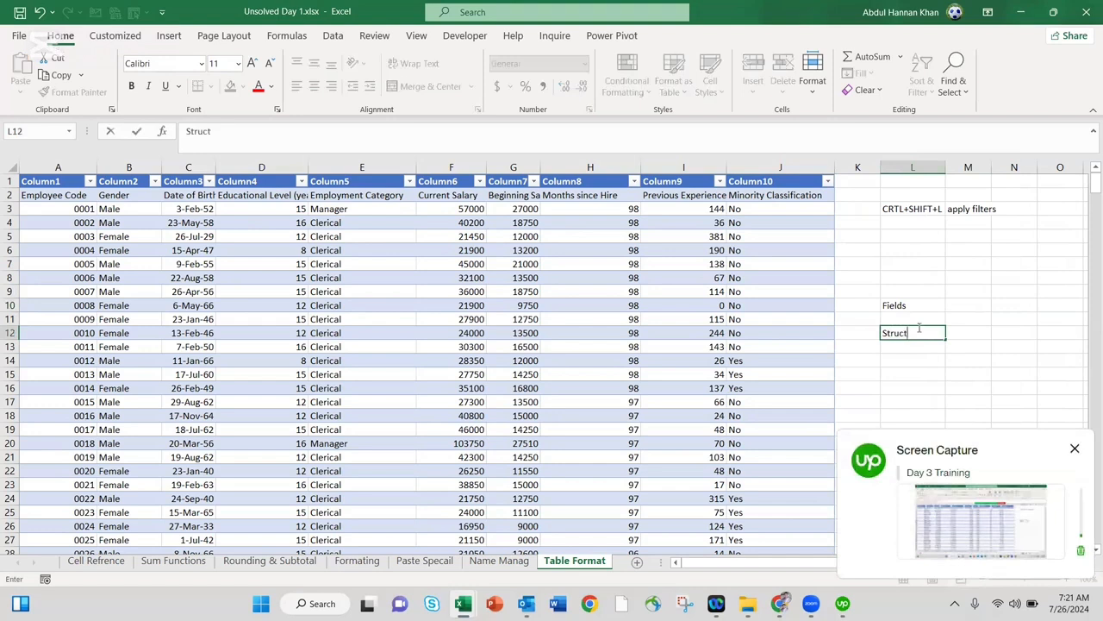
{"action": "type", "text": "ured DATA"}
{"action": "key", "text": "Return"}
{"action": "key", "text": "Up"}
{"action": "key", "text": "Right"}
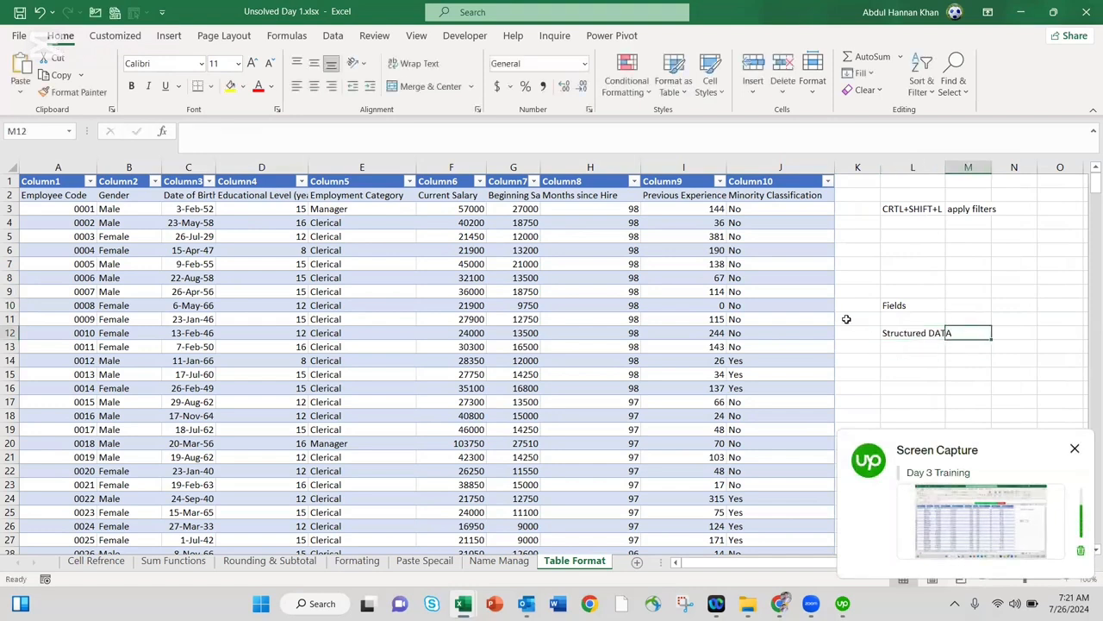
{"action": "left_click_drag", "start_coordinate": [946, 168], "coordinate": [980, 174]}
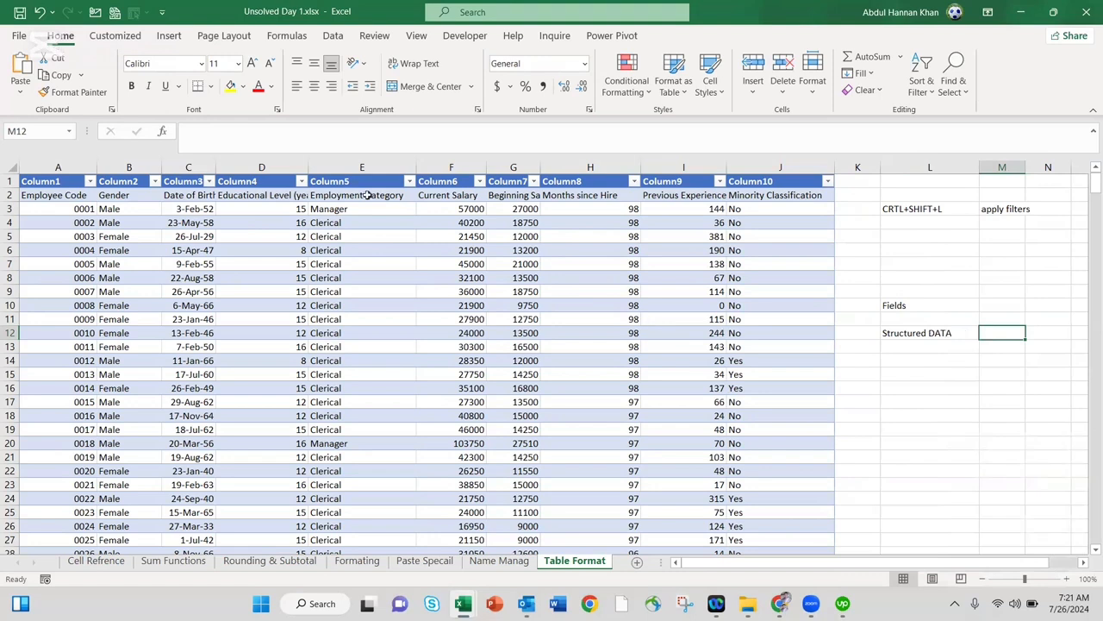
Examine the Gender column's heading and entries, and select the original heading row from Employee Code to Minority Classification.
{"action": "left_click", "coordinate": [121, 196]}
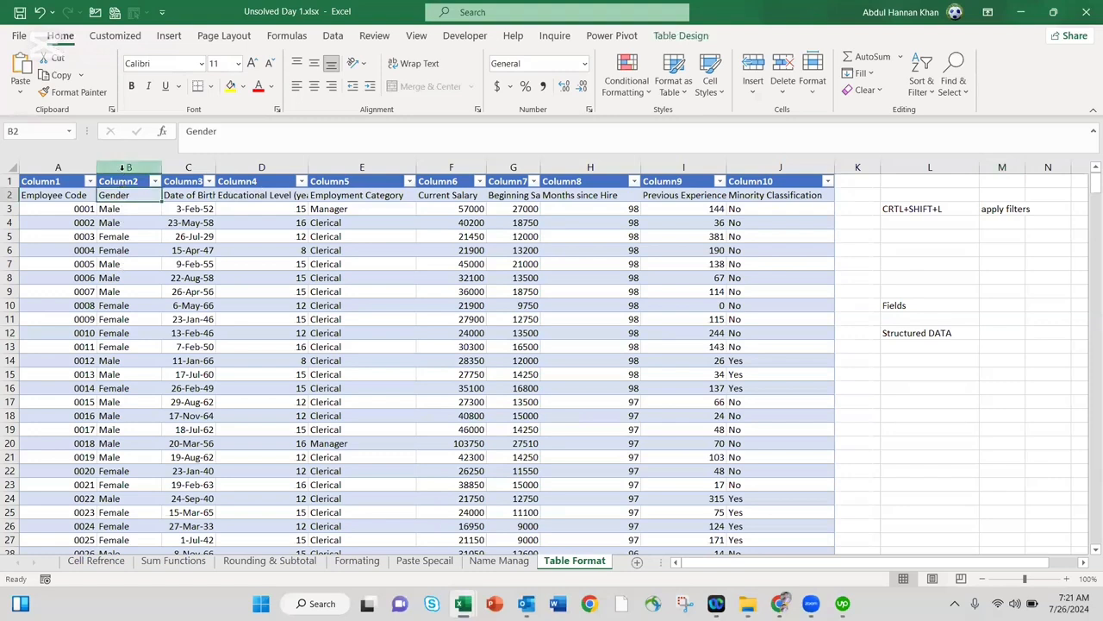
{"action": "left_click", "coordinate": [121, 169]}
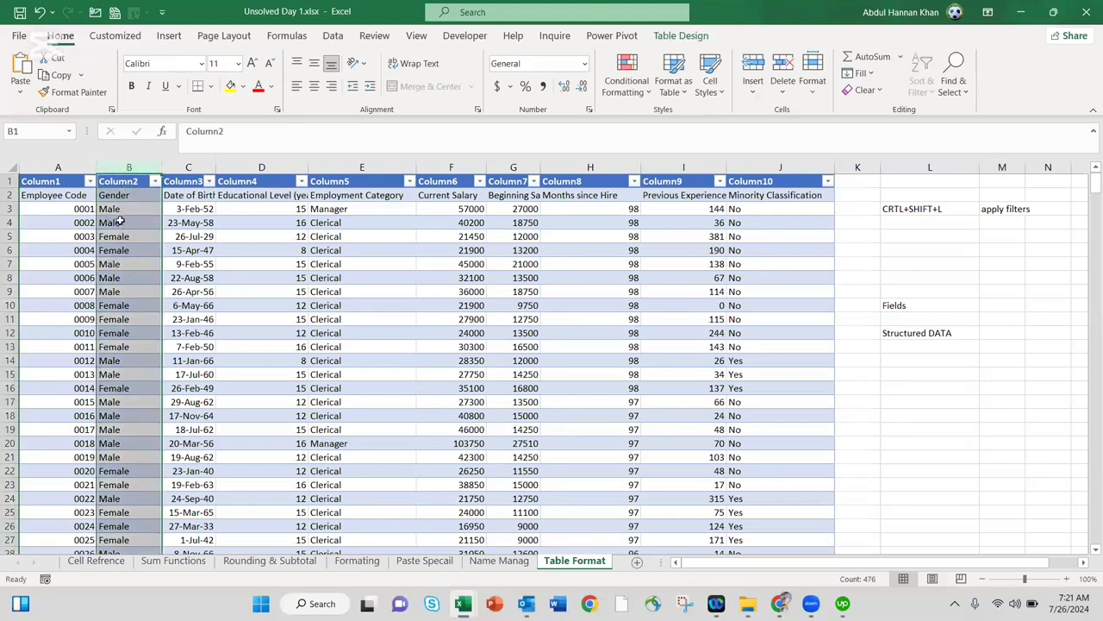
{"action": "left_click", "coordinate": [122, 223]}
{"action": "key", "text": "Down"}
{"action": "key", "text": "Down"}
{"action": "key", "text": "Down"}
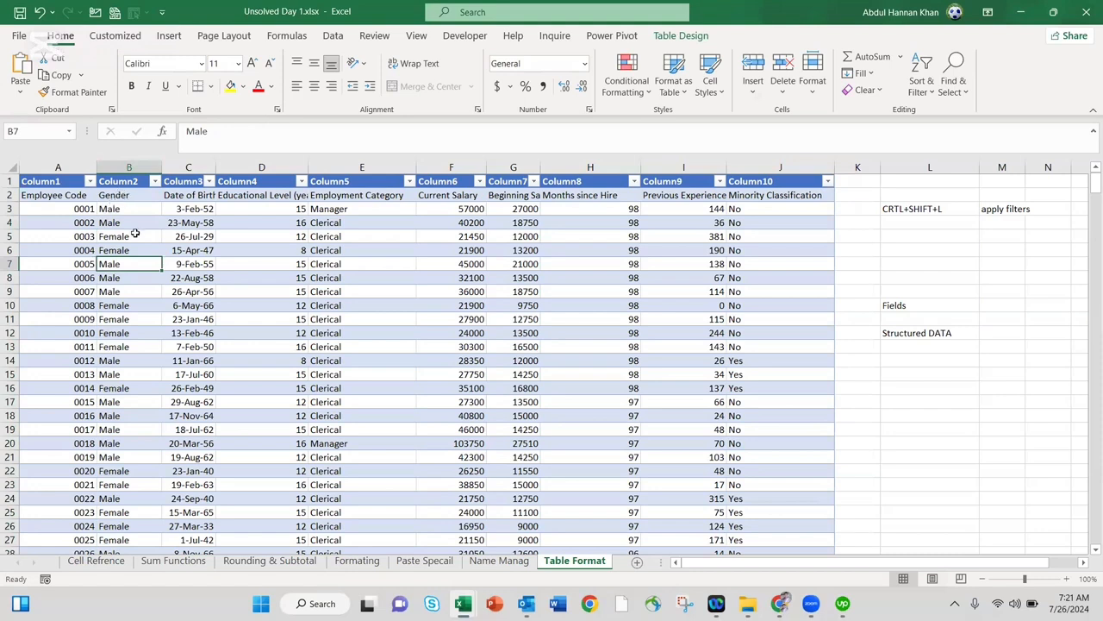
{"action": "left_click", "coordinate": [119, 198]}
{"action": "left_click", "coordinate": [73, 196]}
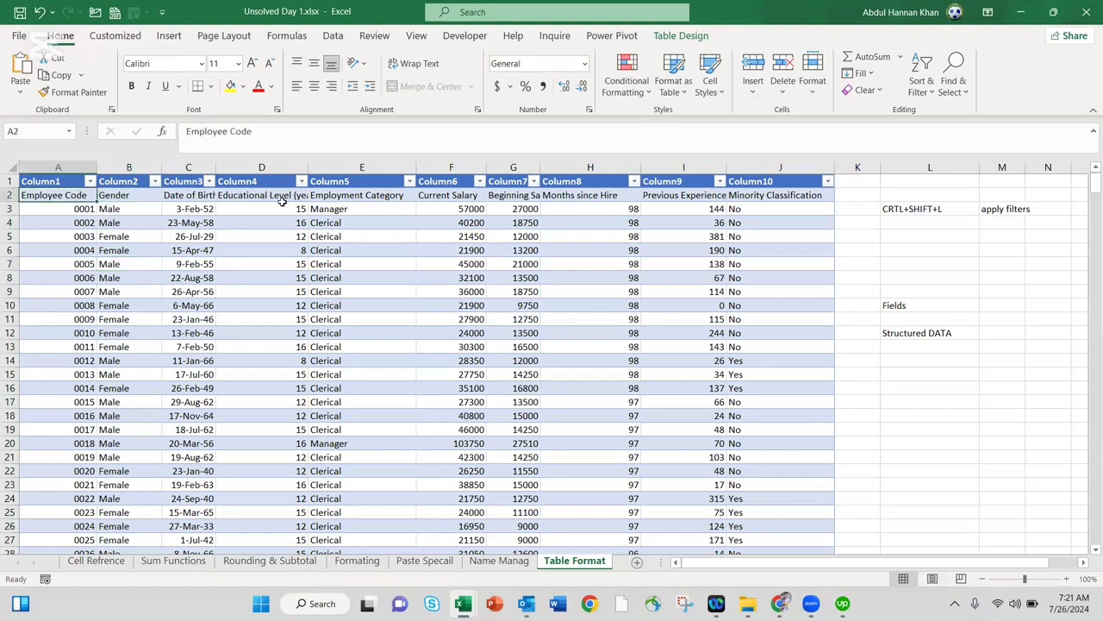
{"action": "left_click_drag", "start_coordinate": [282, 201], "coordinate": [774, 193]}
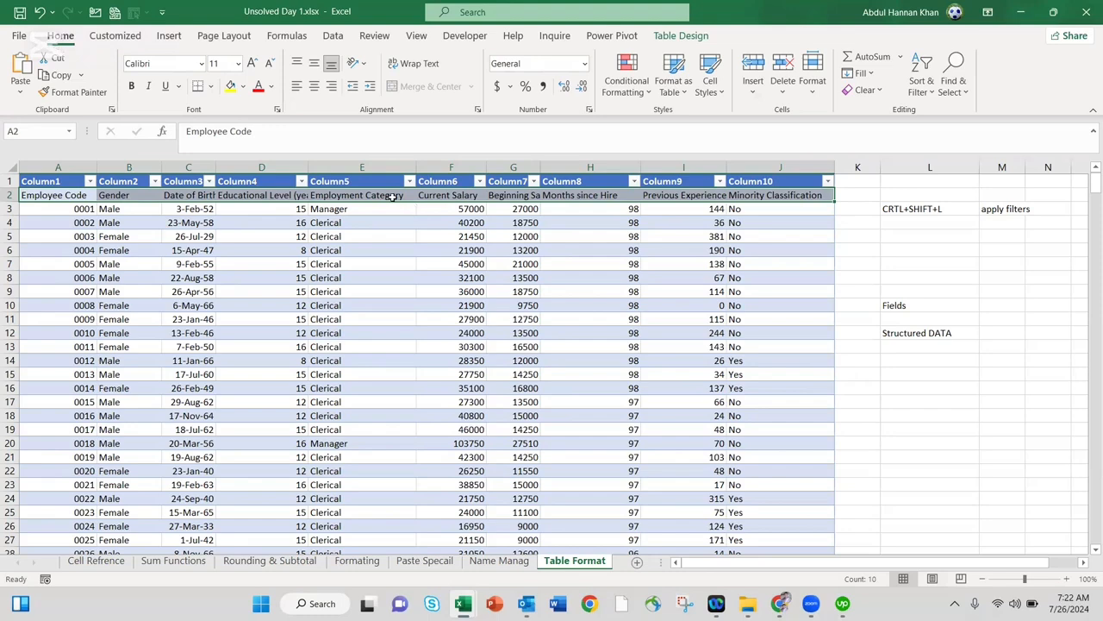
Select all of the table's data from inside it, and check the Column1 heading.
{"action": "left_click", "coordinate": [679, 261]}
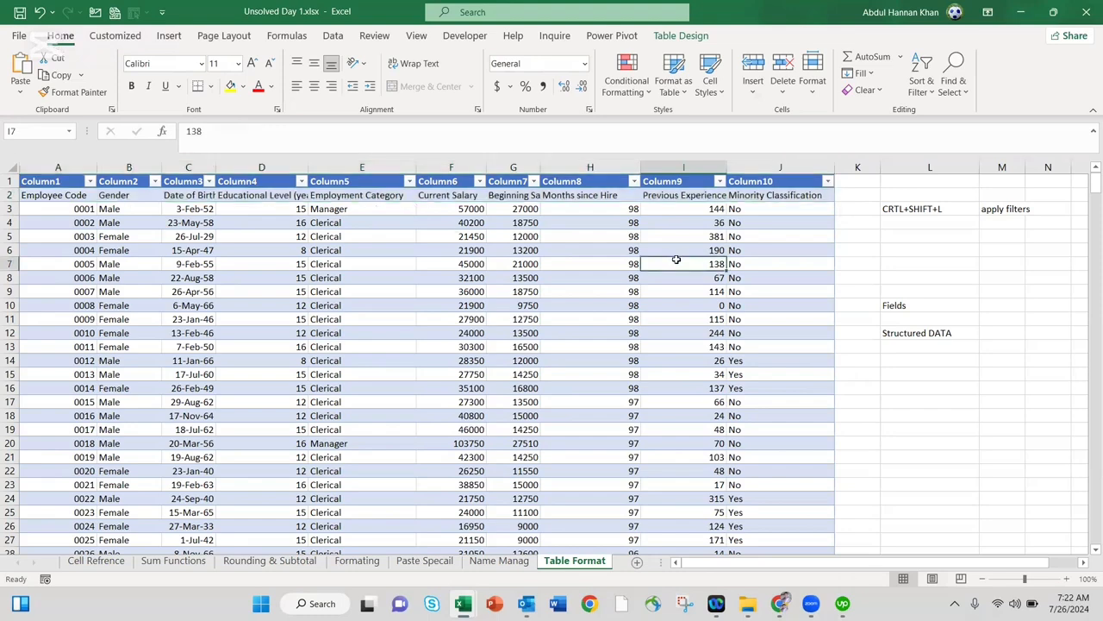
{"action": "left_click", "coordinate": [396, 255]}
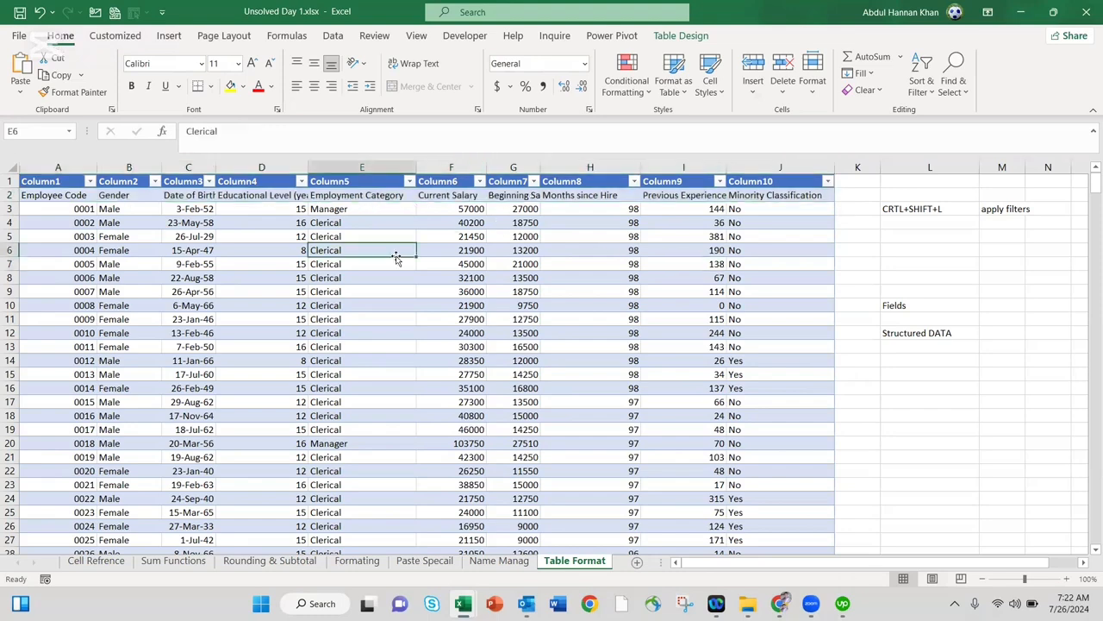
{"action": "key", "text": "ctrl+a"}
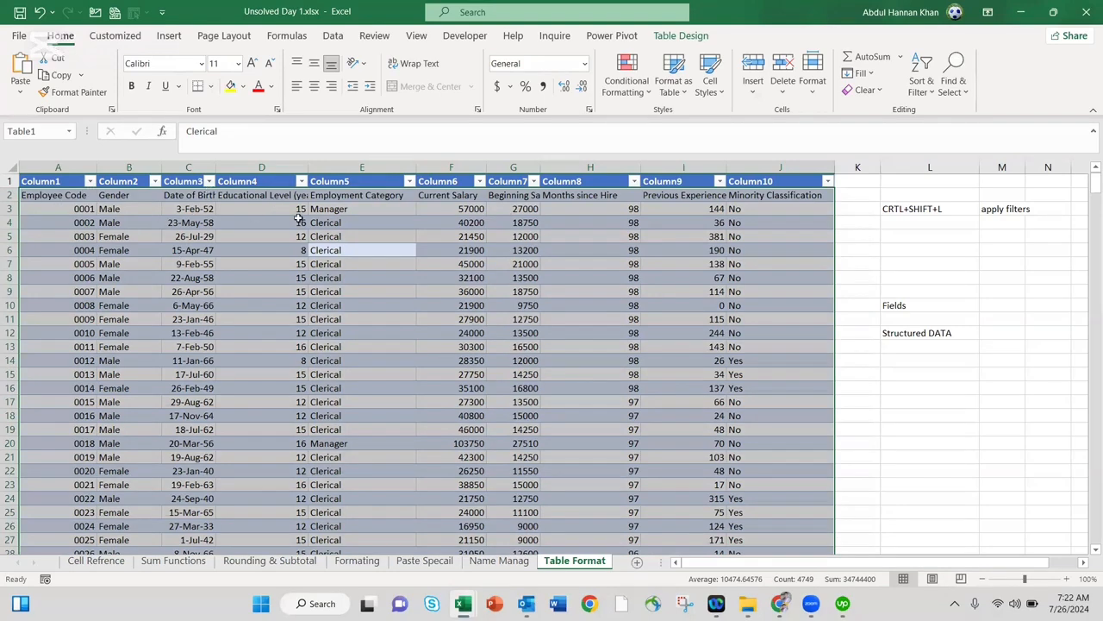
{"action": "left_click", "coordinate": [61, 180]}
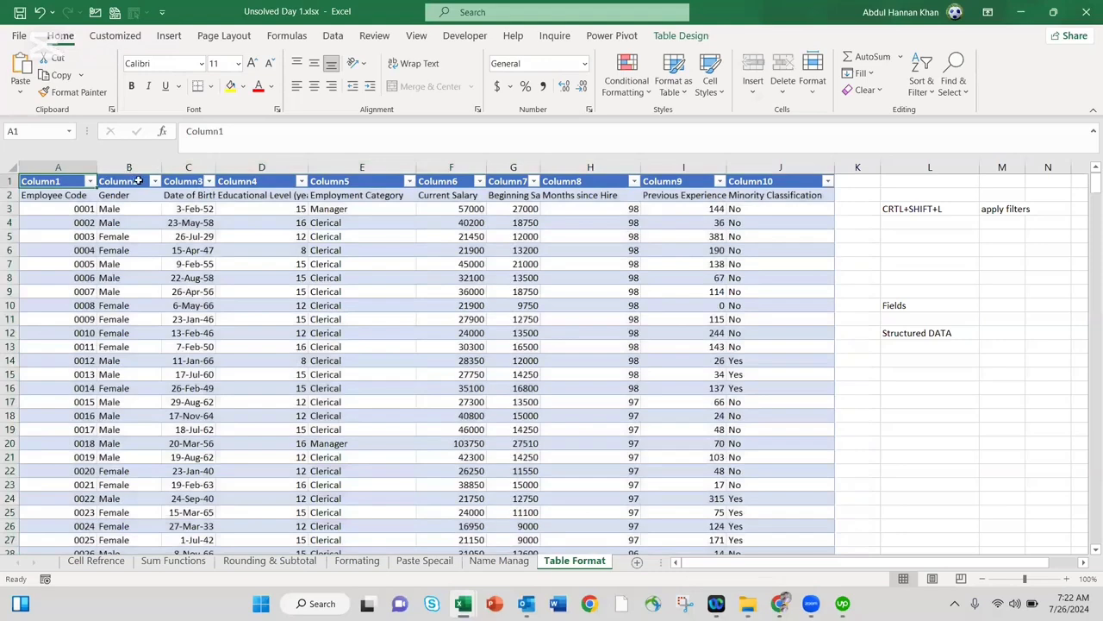
Delete sheet row 2 holding the original headings and rename the Column1 heading as Emply ID.
{"action": "left_click", "coordinate": [9, 194]}
{"action": "key", "text": "ctrl+minus"}
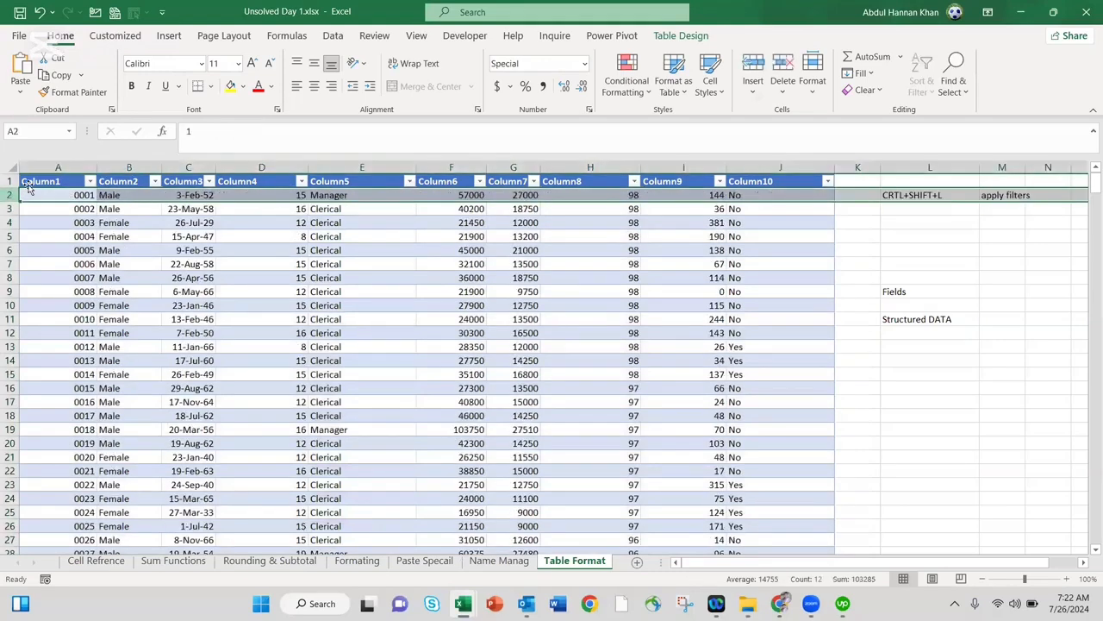
{"action": "left_click", "coordinate": [57, 179]}
{"action": "left_click", "coordinate": [57, 183]}
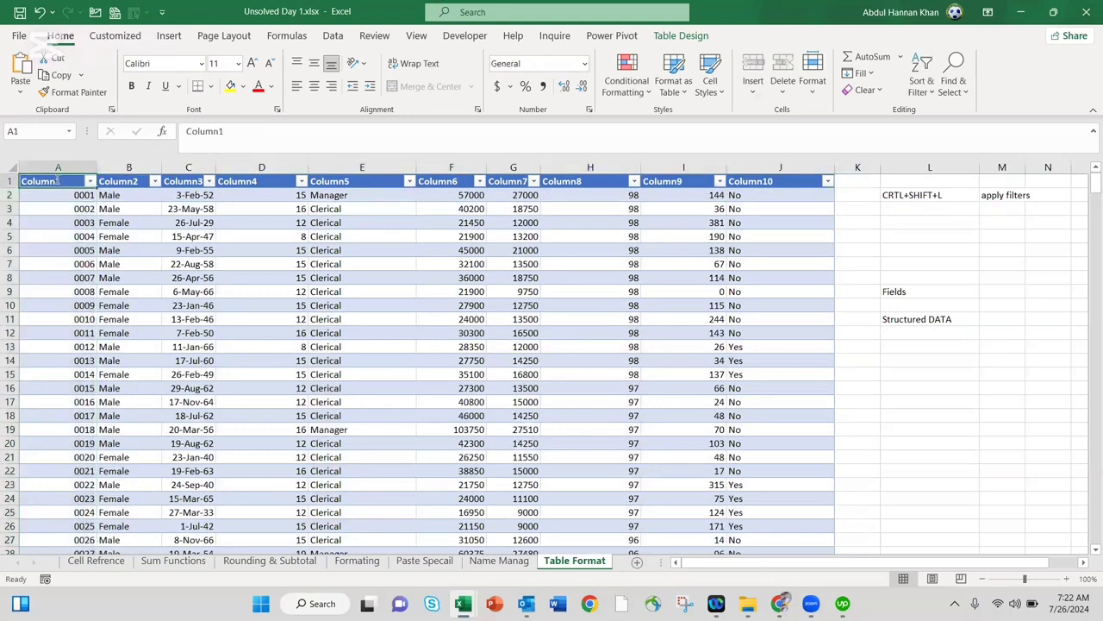
{"action": "type", "text": "Emply ID"}
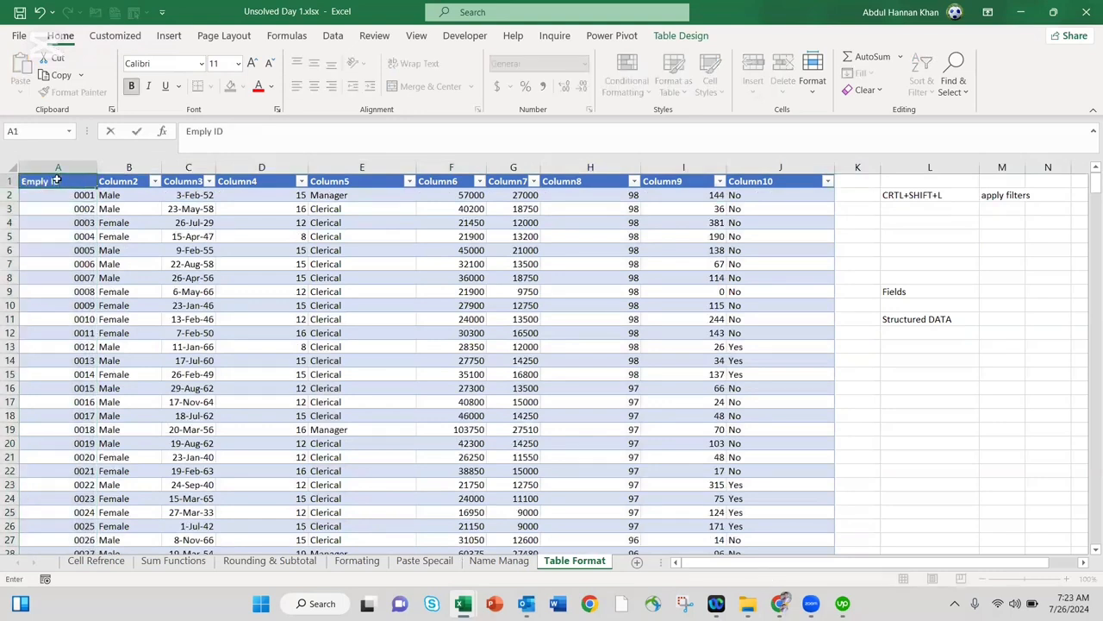
{"action": "key", "text": "Return"}
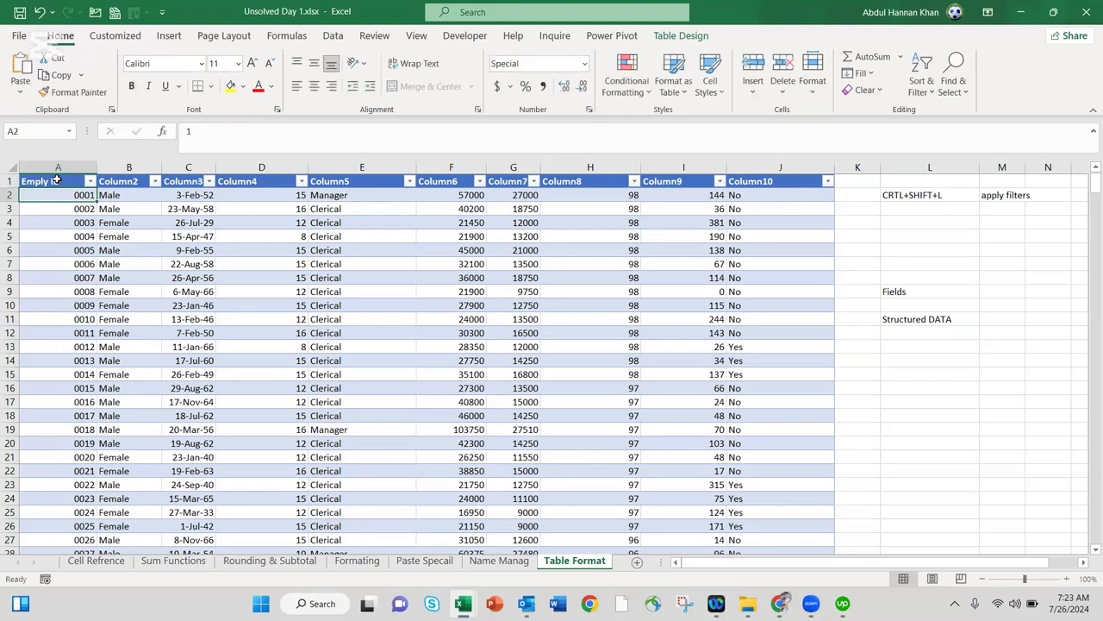
Rename the Column2 heading as Gender and move on to the Column3 heading.
{"action": "left_click", "coordinate": [115, 182]}
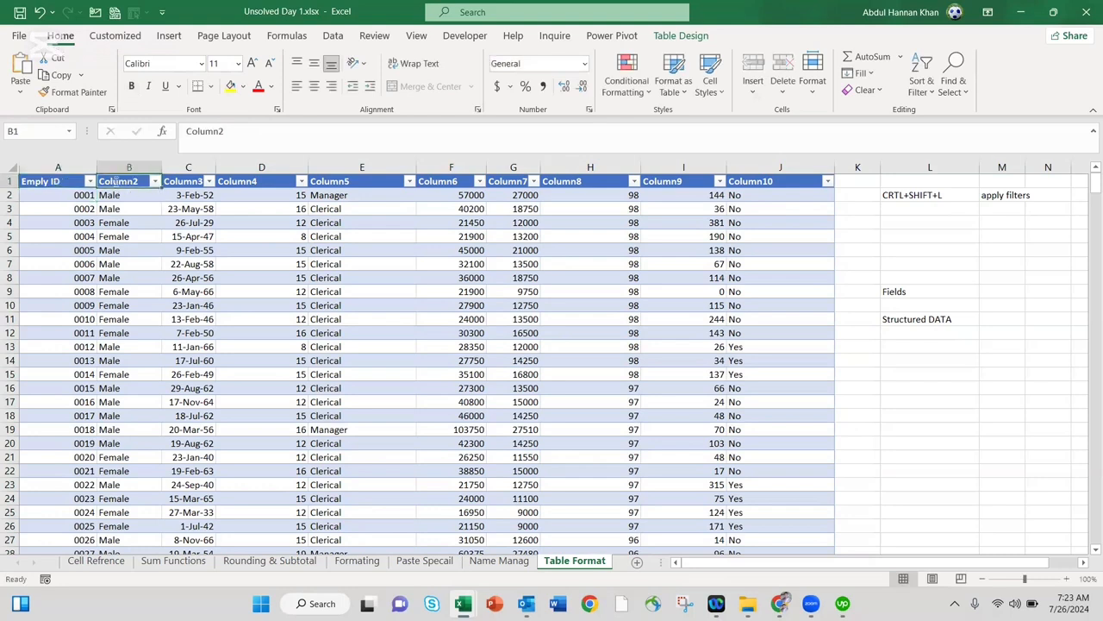
{"action": "type", "text": "GEn"}
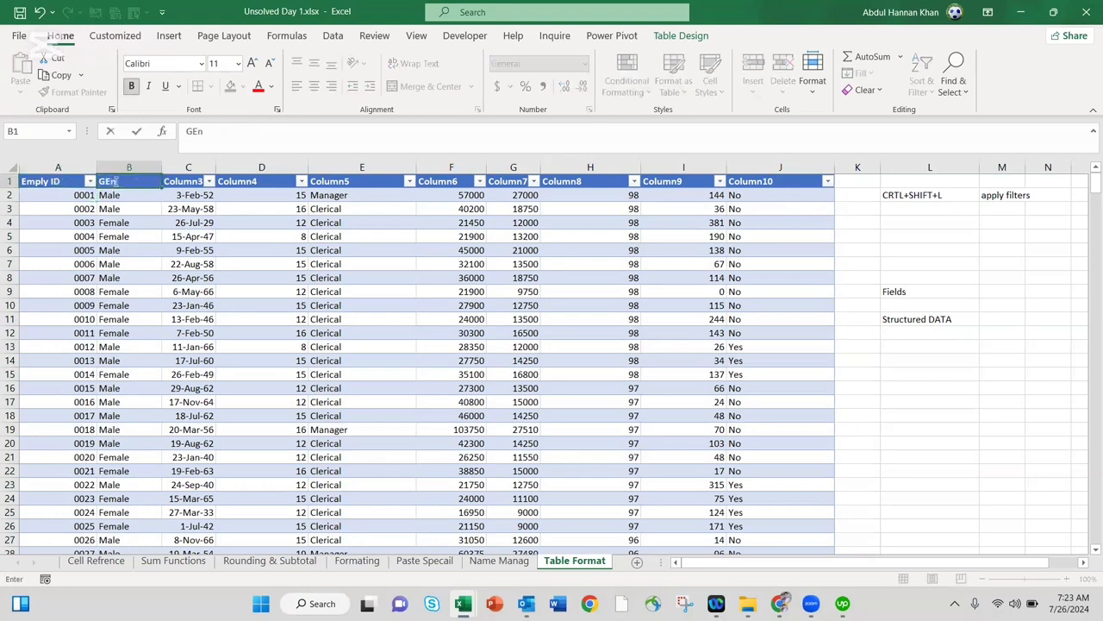
{"action": "key", "text": "BackSpace"}
{"action": "key", "text": "BackSpace"}
{"action": "type", "text": "en"}
{"action": "key", "text": "BackSpace"}
{"action": "key", "text": "BackSpace"}
{"action": "key", "text": "Return"}
{"action": "key", "text": "Up"}
{"action": "key", "text": "Right"}
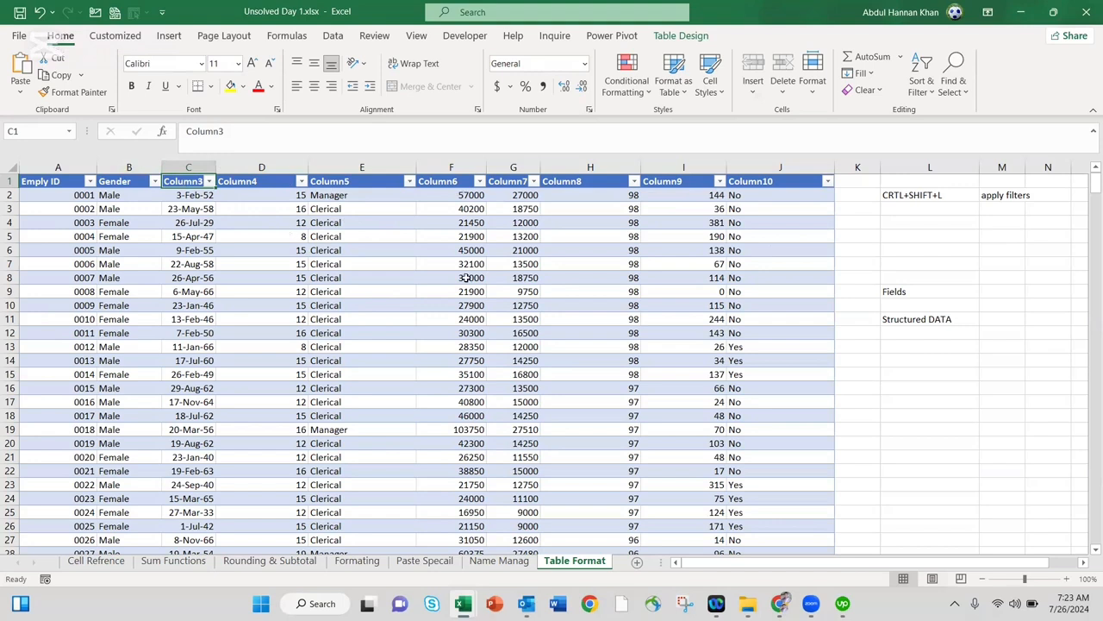
Undo the heading renames, row deletion, side-note edits and table conversion to restore the plain employee range on the Table Format sheet.
{"action": "left_click", "coordinate": [500, 560]}
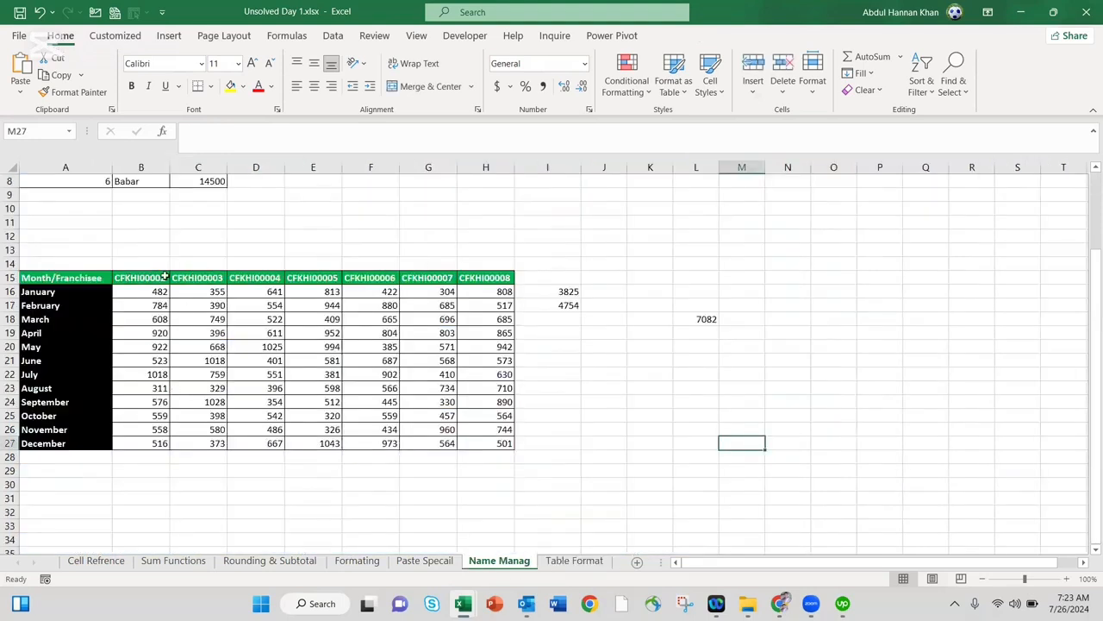
{"action": "left_click", "coordinate": [562, 557]}
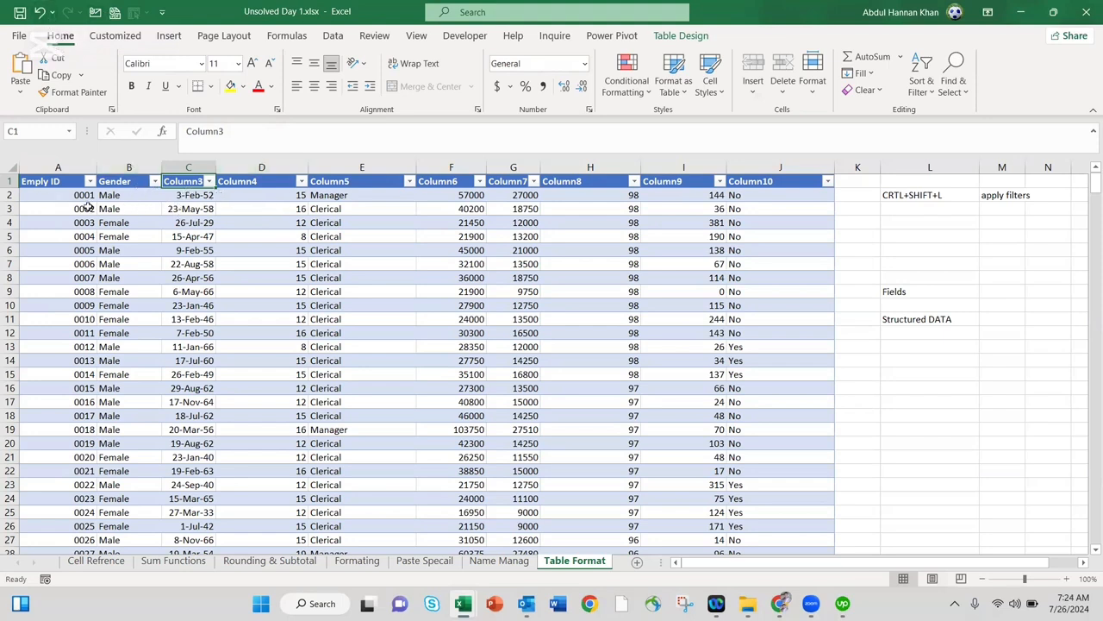
{"action": "left_click", "coordinate": [38, 14]}
{"action": "left_click", "coordinate": [38, 15]}
{"action": "left_click", "coordinate": [38, 14]}
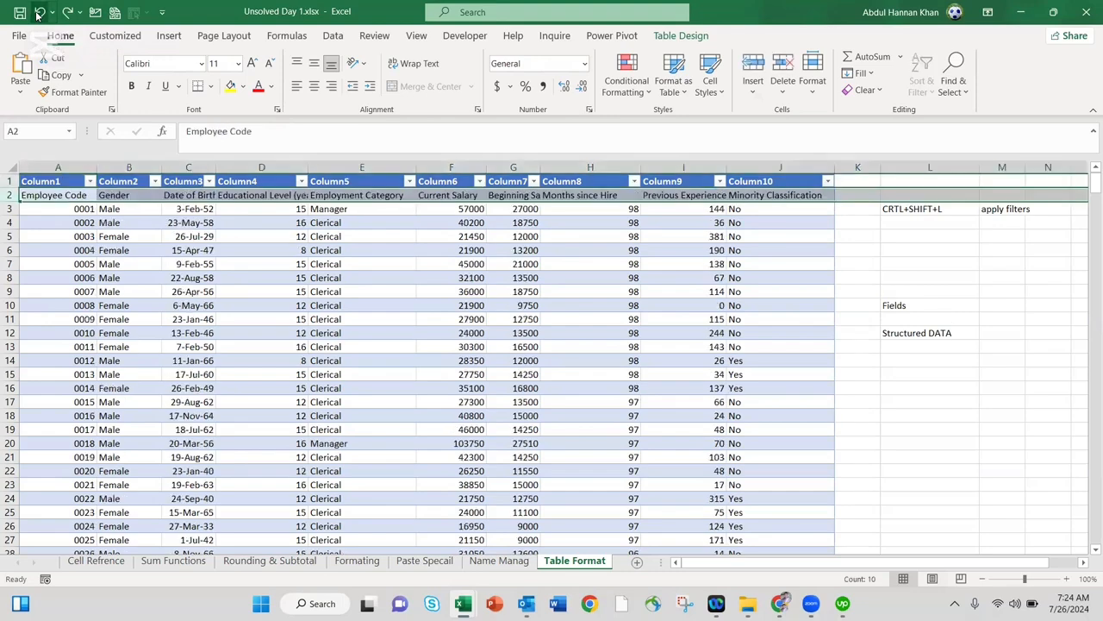
{"action": "left_click", "coordinate": [38, 14]}
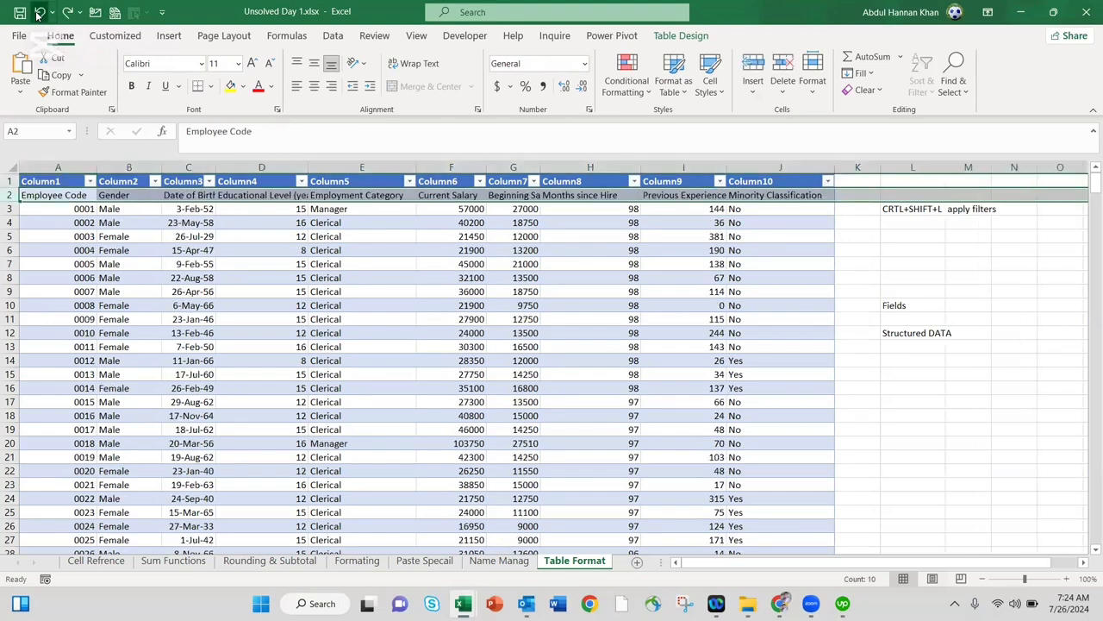
{"action": "left_click", "coordinate": [38, 14]}
{"action": "left_click", "coordinate": [38, 14]}
{"action": "left_click", "coordinate": [37, 15]}
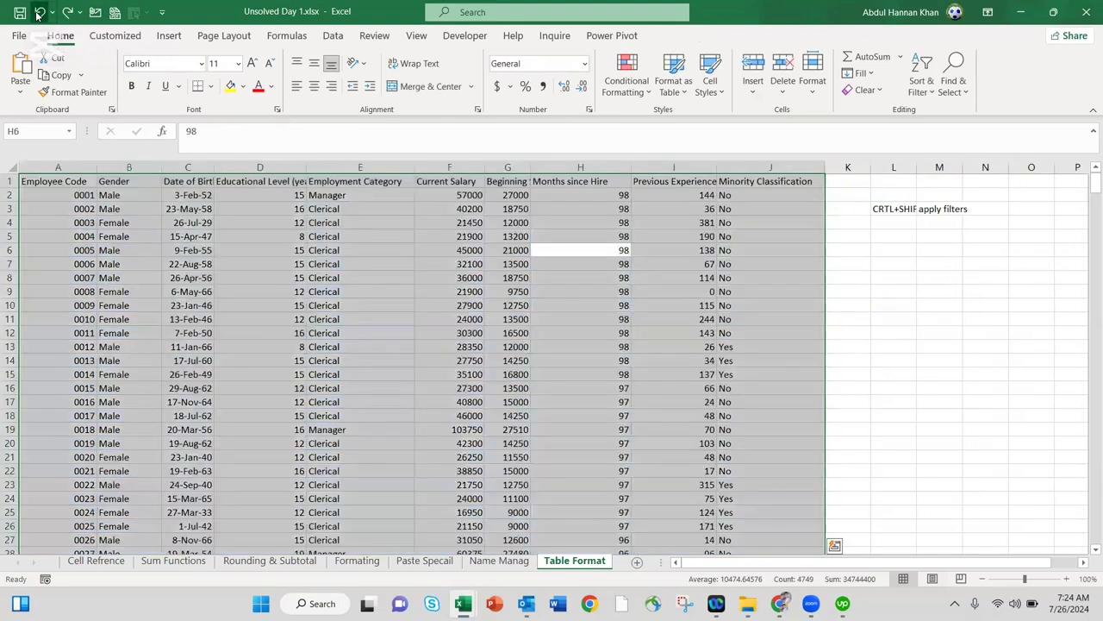
{"action": "left_click", "coordinate": [38, 14]}
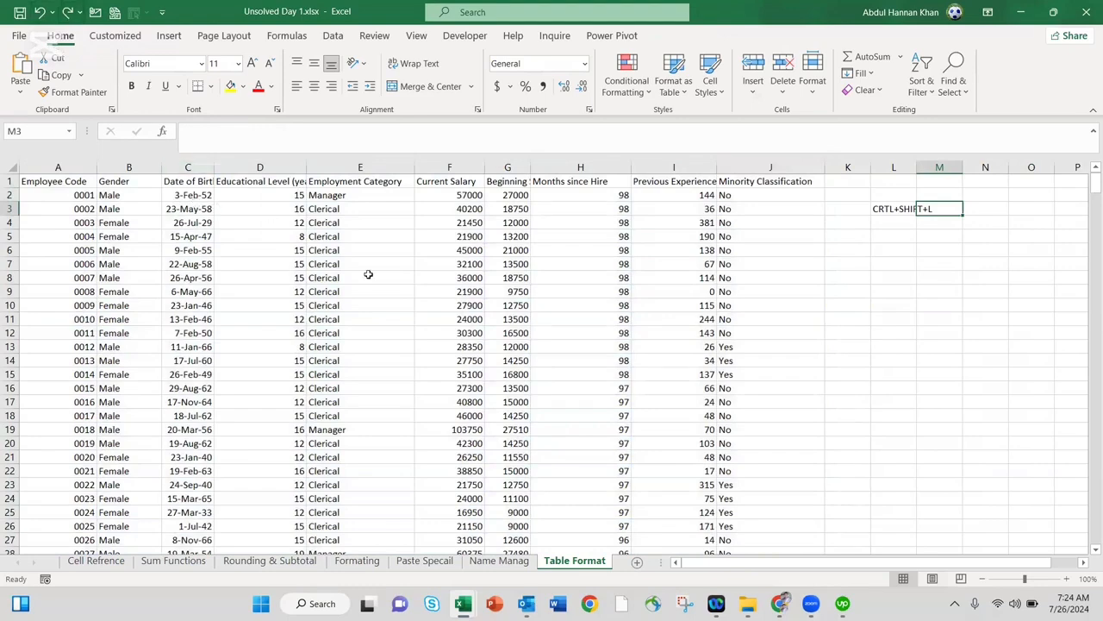
{"action": "left_click", "coordinate": [873, 322]}
{"action": "left_click", "coordinate": [443, 215]}
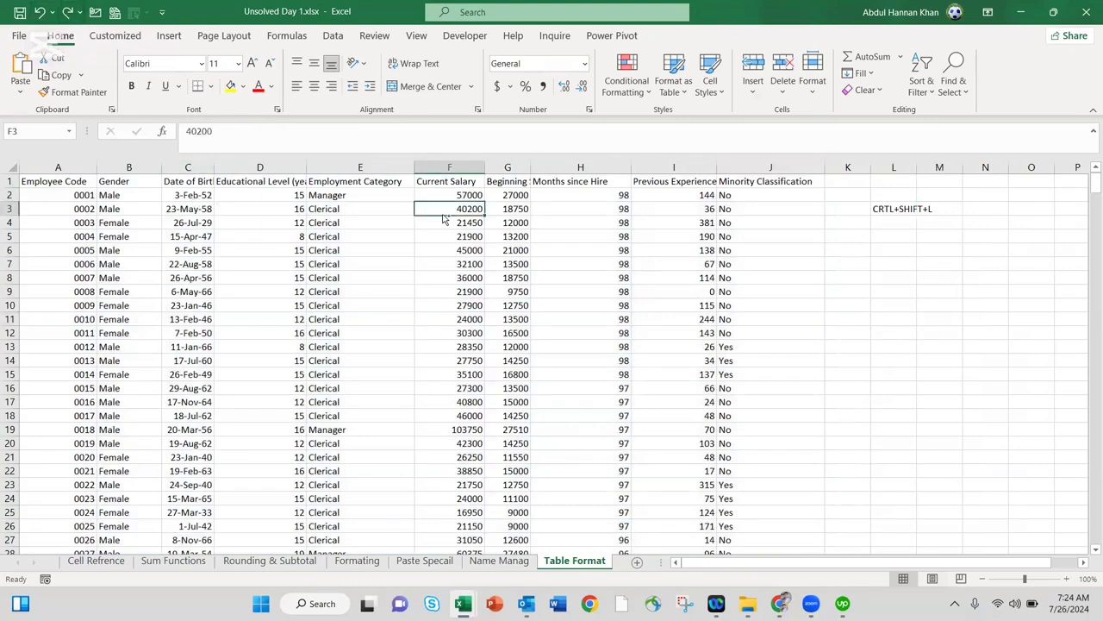
{"action": "key", "text": "ctrl+a"}
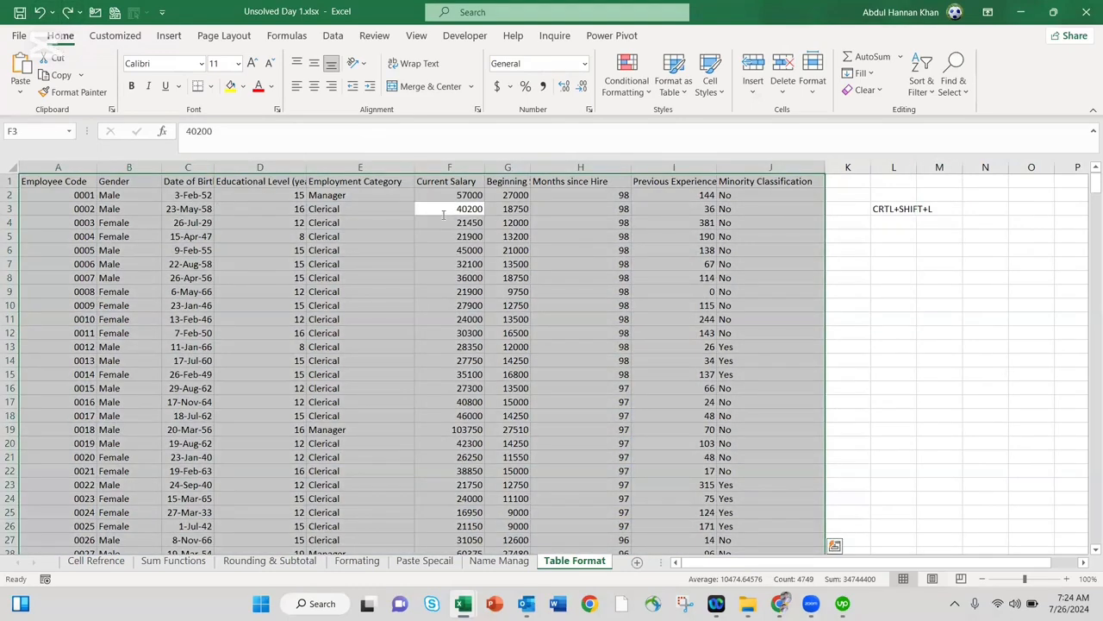
{"action": "key", "text": "ctrl+semicolon"}
{"action": "key", "text": "Escape"}
{"action": "key", "text": "ctrl+semicolon"}
{"action": "key", "text": "Escape"}
{"action": "left_click", "coordinate": [952, 345]}
{"action": "left_click", "coordinate": [671, 304]}
{"action": "key", "text": "ctrl+a"}
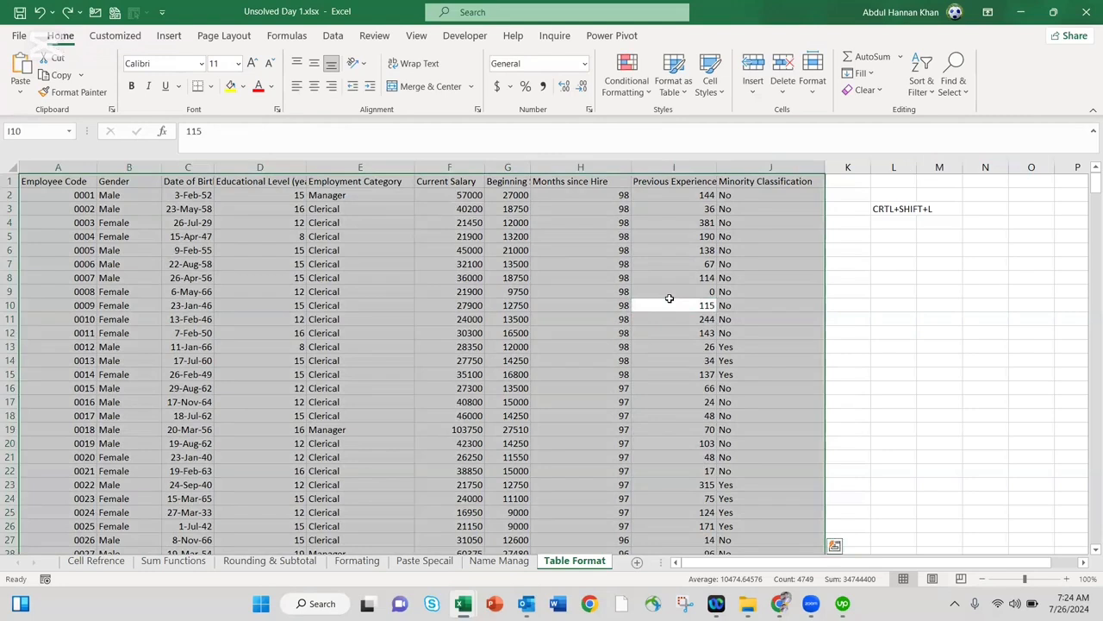
{"action": "key", "text": "ctrl+shift+semicolon"}
{"action": "key", "text": "Escape"}
{"action": "key", "text": "ctrl+semicolon"}
{"action": "key", "text": "Escape"}
{"action": "left_click", "coordinate": [983, 308]}
{"action": "left_click", "coordinate": [694, 291]}
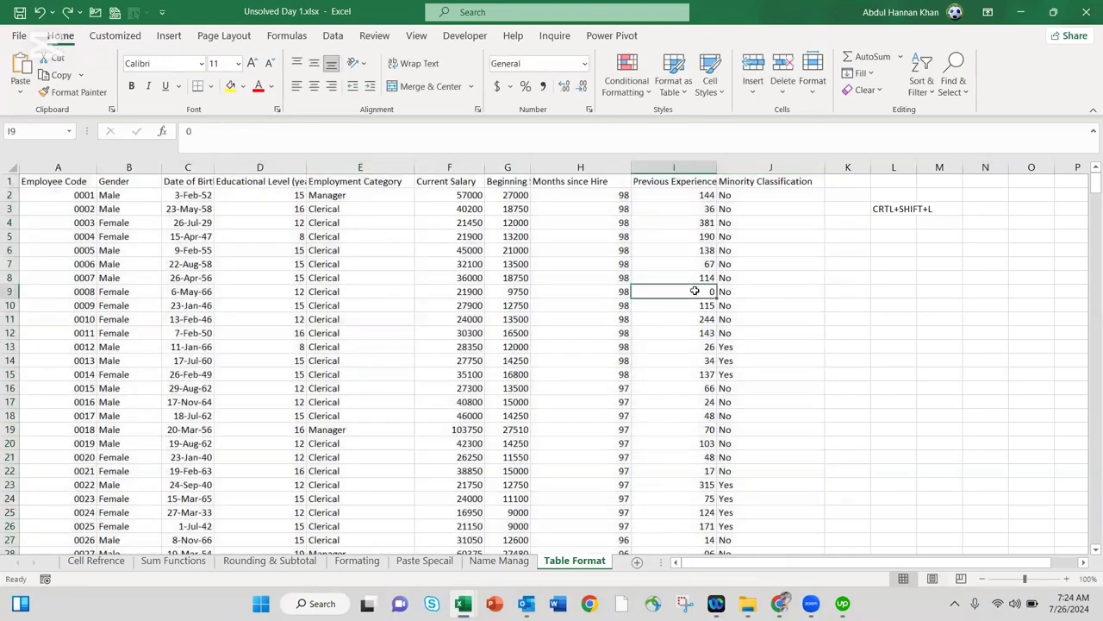
{"action": "key", "text": "ctrl+a"}
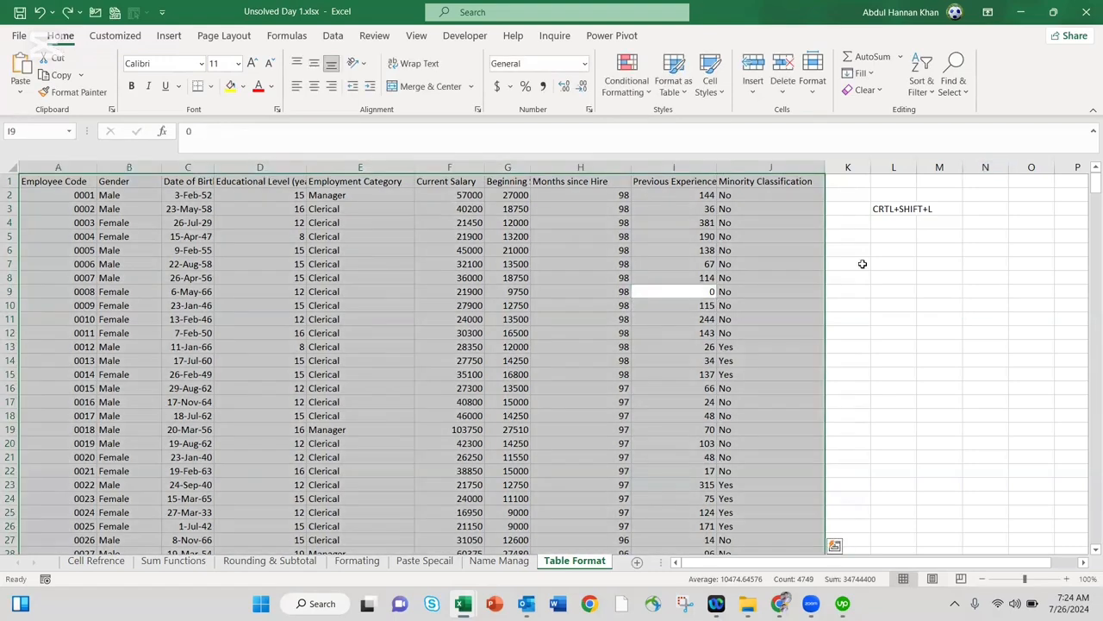
Switch header filters on and off for the whole employee range, and bring up the Create Table dialog without creating a table.
{"action": "left_click", "coordinate": [763, 230]}
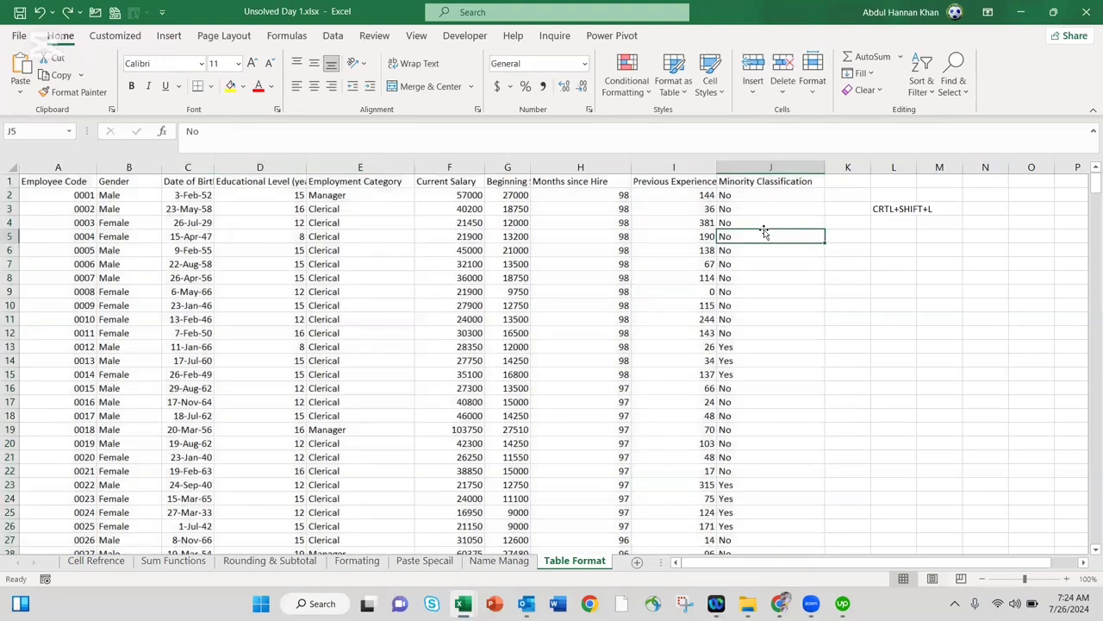
{"action": "key", "text": "ctrl+a"}
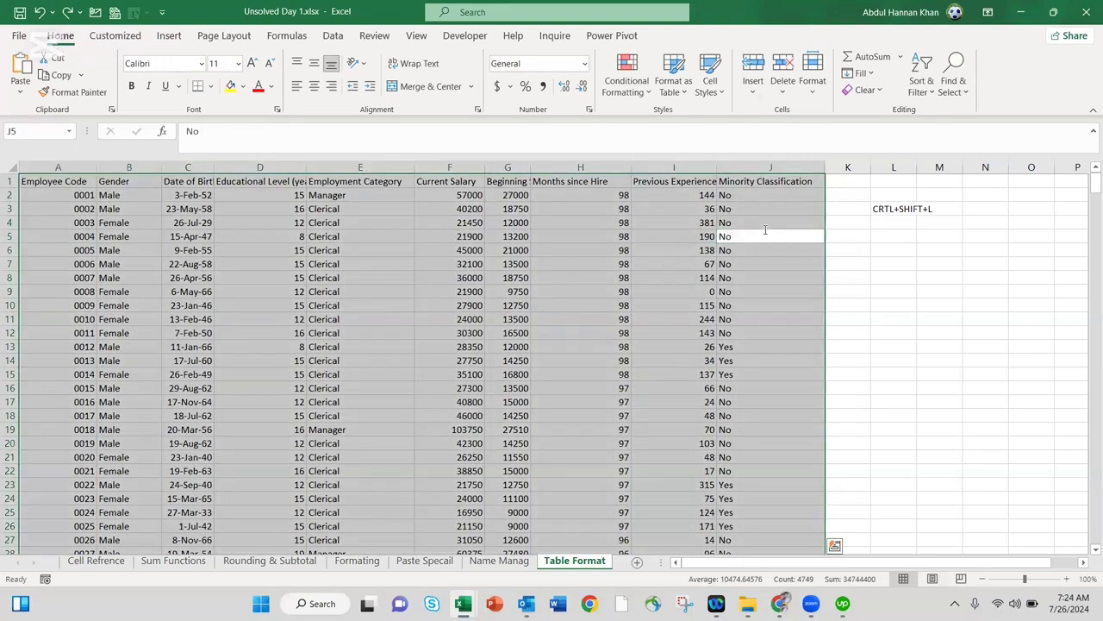
{"action": "key", "text": "ctrl+semicolon"}
{"action": "key", "text": "Escape"}
{"action": "key", "text": "ctrl+shift+semicolon"}
{"action": "key", "text": "Escape"}
{"action": "key", "text": "ctrl+shift+l"}
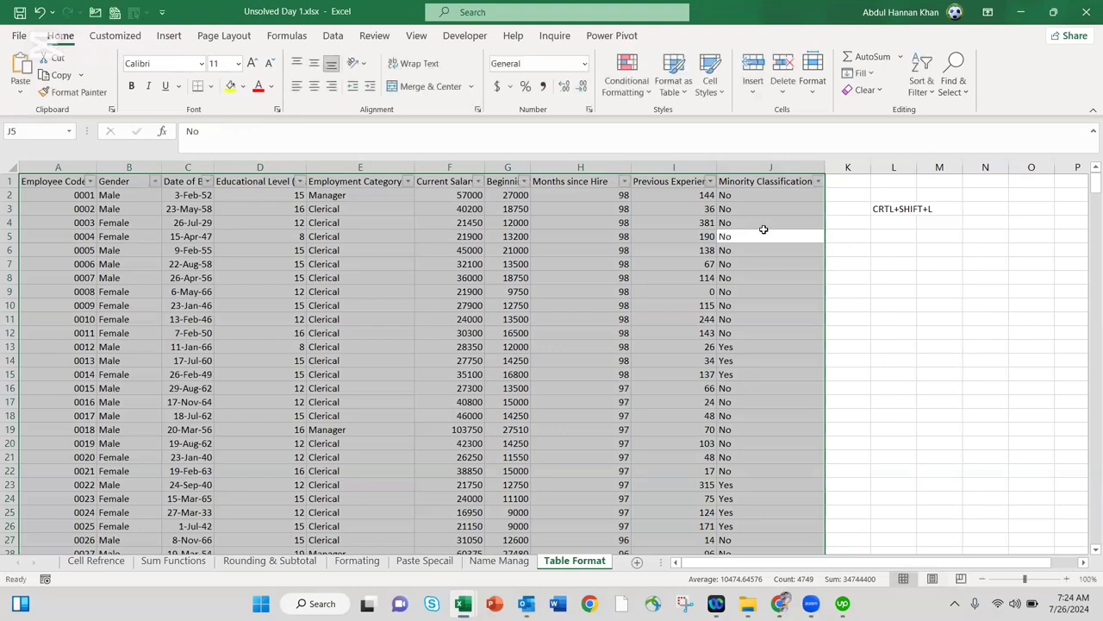
{"action": "key", "text": "ctrl+shift+l"}
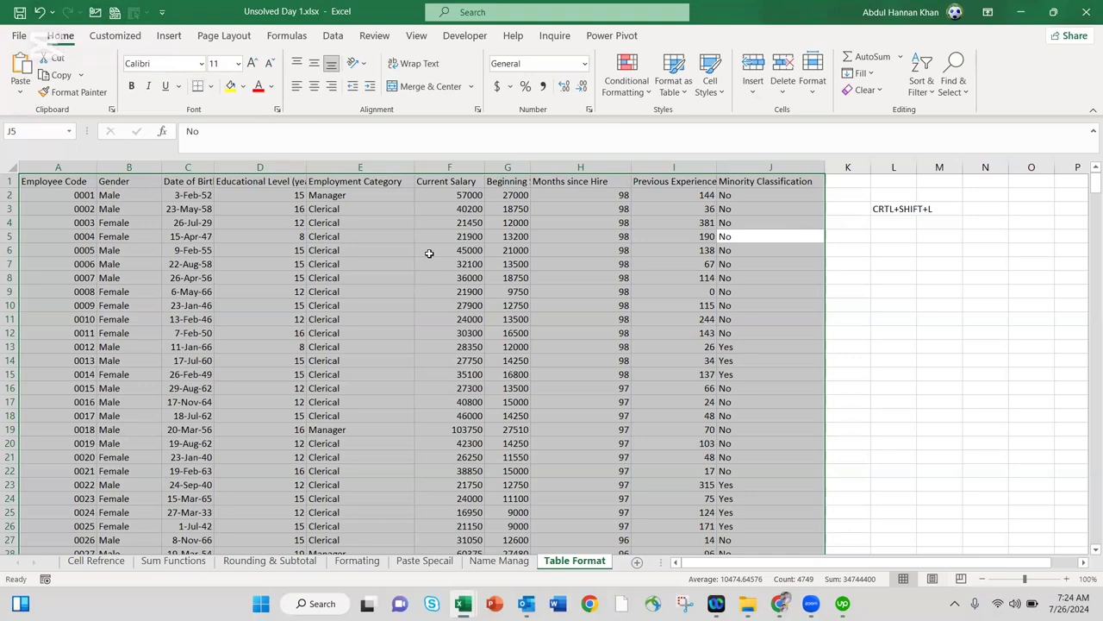
{"action": "key", "text": "ctrl+t"}
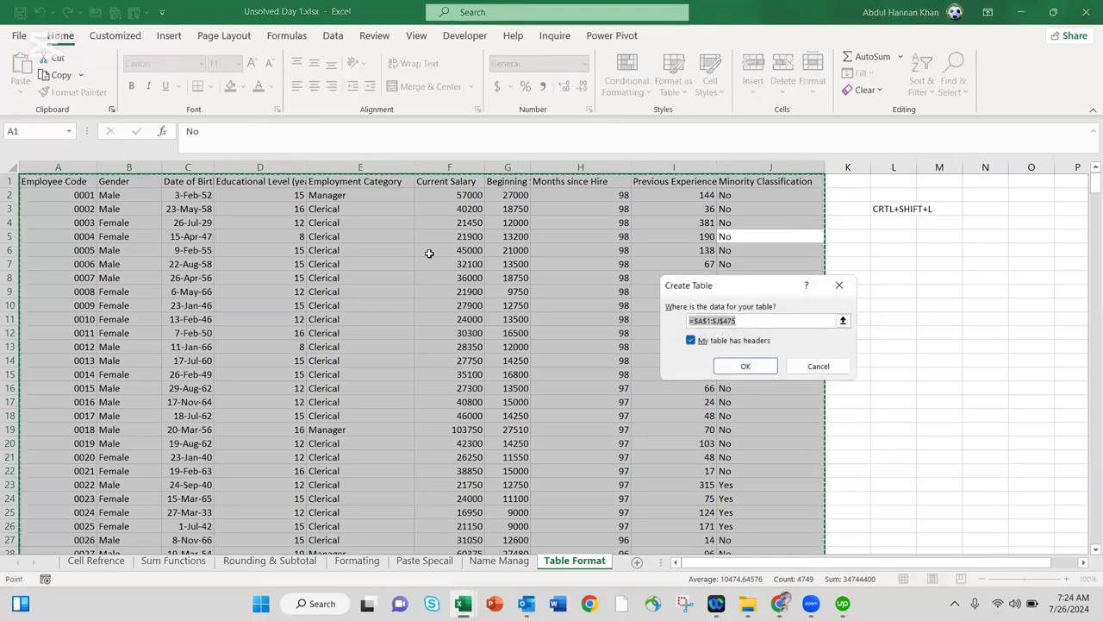
{"action": "key", "text": "Return"}
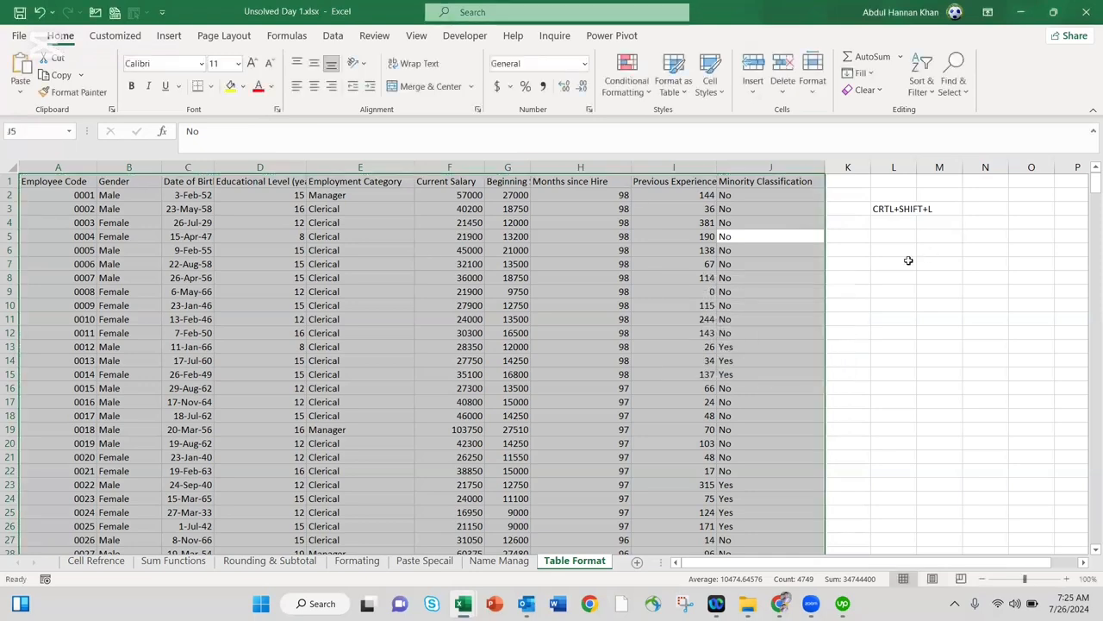
Enter the shortcut note CTRL+L in cell L7 beside the employee data.
{"action": "left_click", "coordinate": [908, 260]}
{"action": "type", "text": "CRT"}
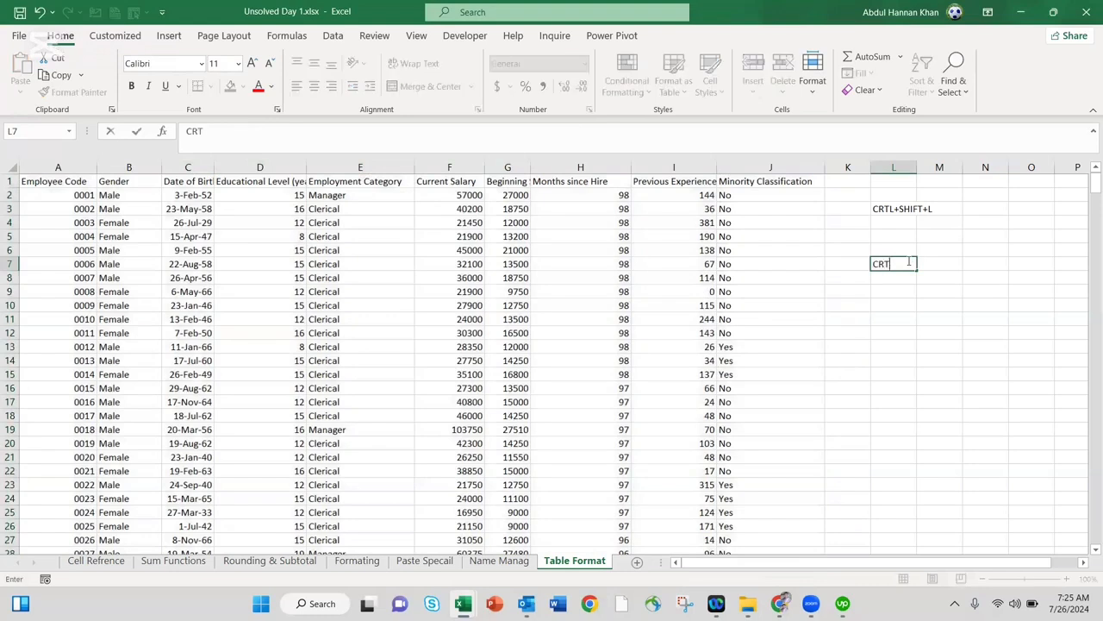
{"action": "key", "text": "BackSpace"}
{"action": "key", "text": "BackSpace"}
{"action": "type", "text": "TRL"}
{"action": "key", "text": "Return"}
{"action": "key", "text": "Left"}
{"action": "key", "text": "Up"}
{"action": "key", "text": "Right"}
{"action": "key", "text": "Right"}
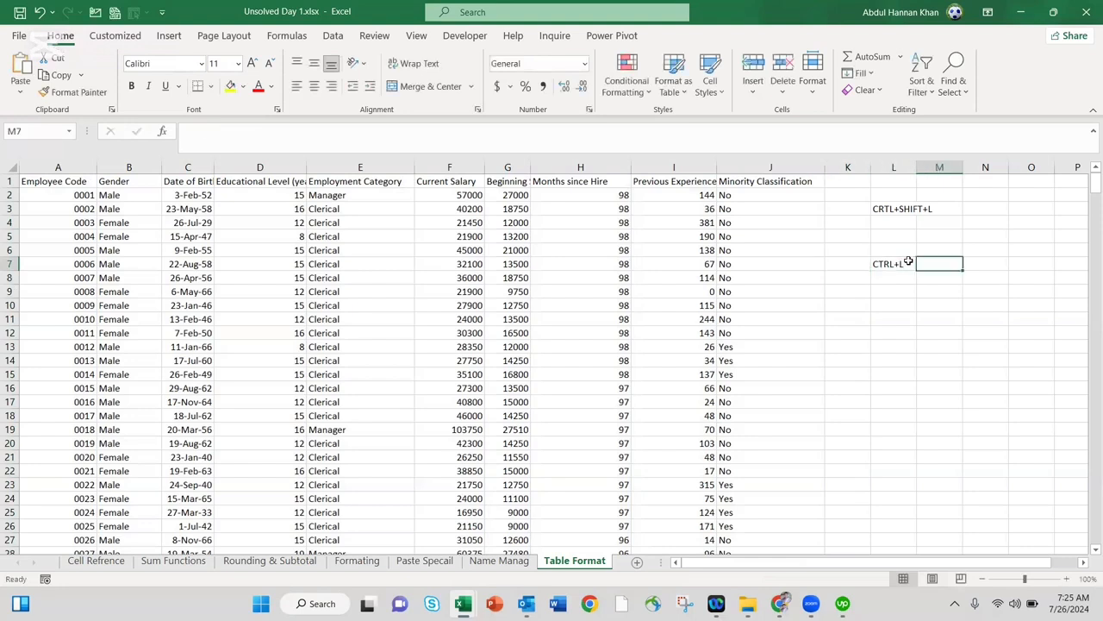
Describe the CTRL+L shortcut in cell M7 as "To create Table from Range".
{"action": "type", "text": "Toc"}
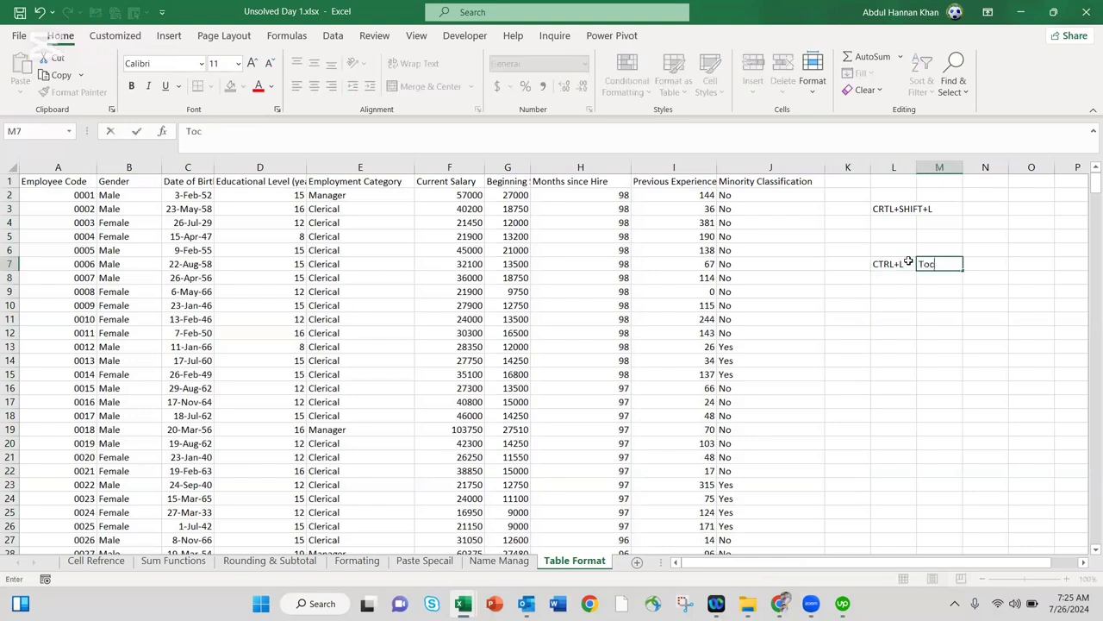
{"action": "type", "text": "reate"}
{"action": "key", "text": "Left"}
{"action": "key", "text": "Left"}
{"action": "key", "text": "Left"}
{"action": "key", "text": "Right"}
{"action": "key", "text": "Right"}
{"action": "key", "text": "Right"}
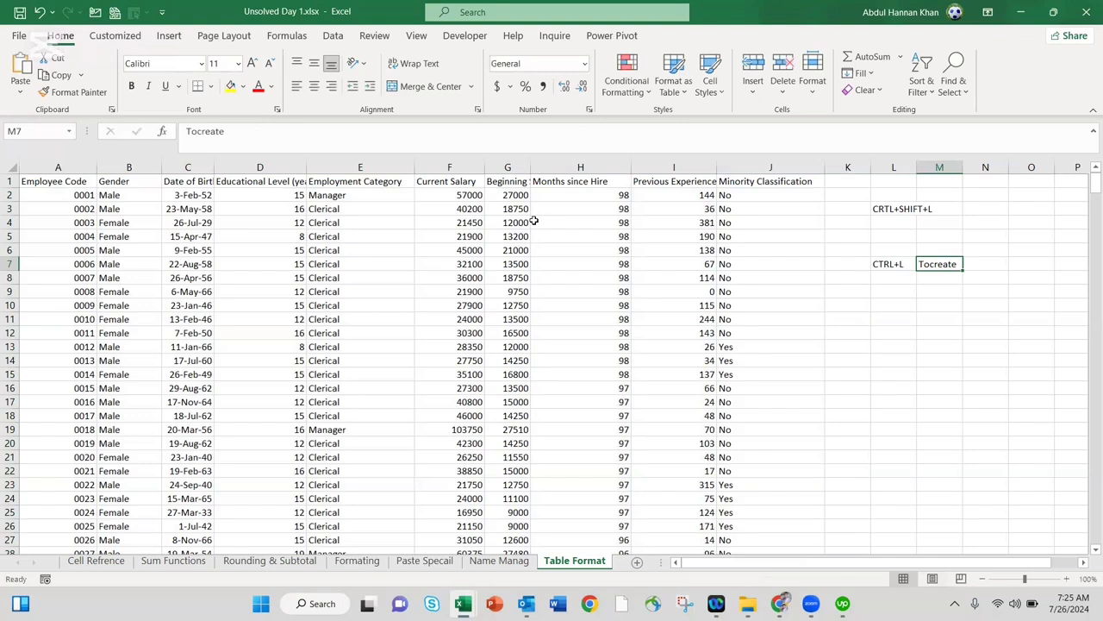
{"action": "left_click", "coordinate": [200, 134]}
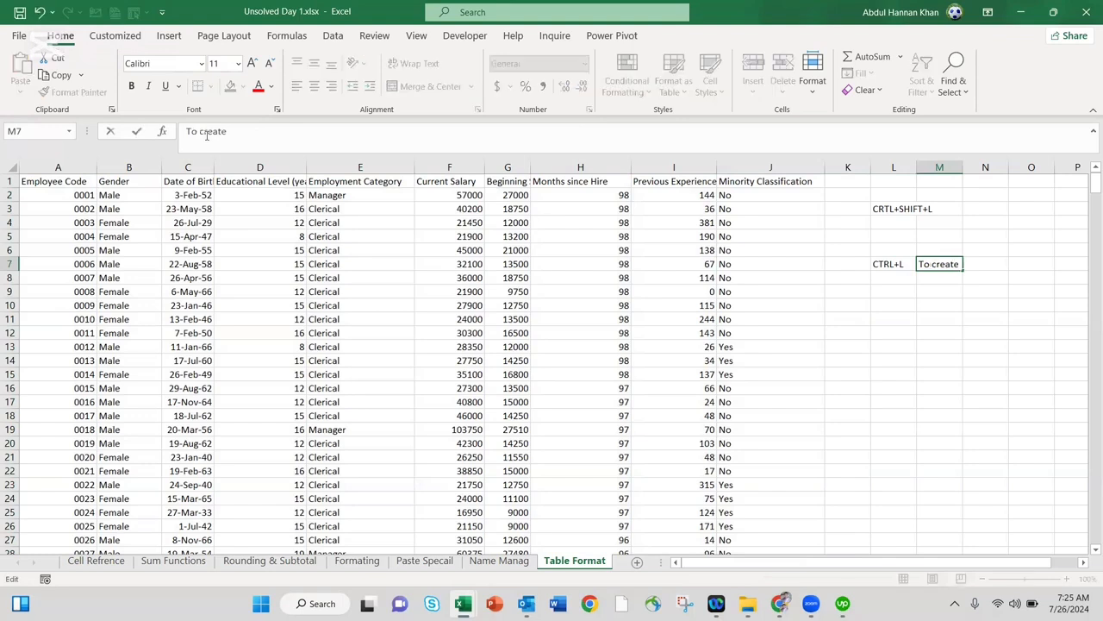
{"action": "key", "text": "End"}
{"action": "type", "text": "Table from Range"}
{"action": "key", "text": "Return"}
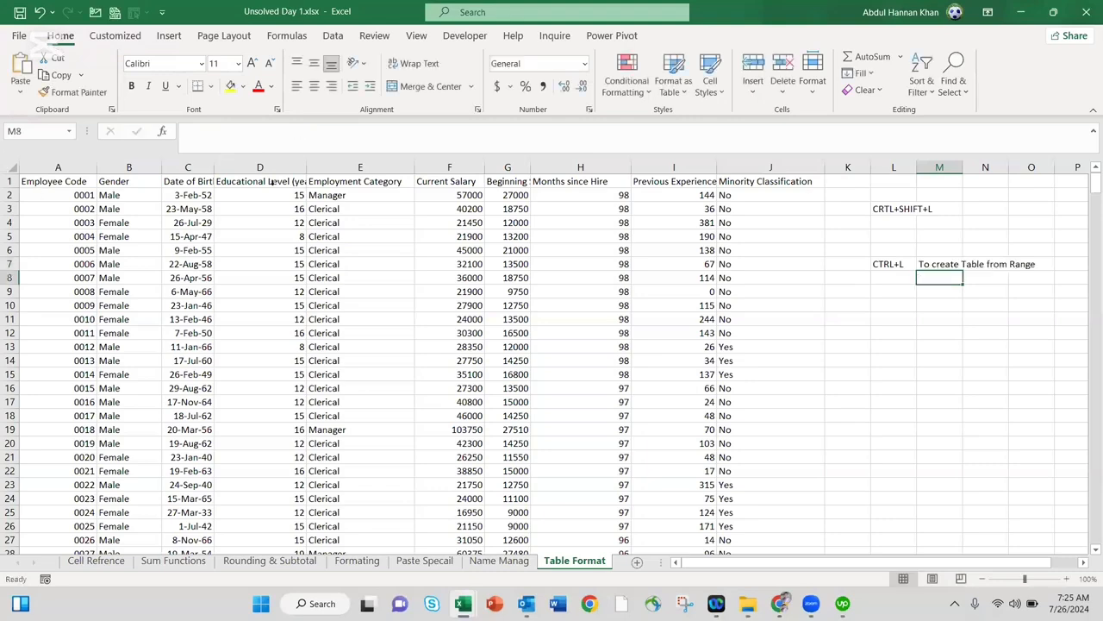
Convert the employee range A1:J475 into a table, using its first row as headers.
{"action": "left_click", "coordinate": [359, 250]}
{"action": "key", "text": "ctrl+a"}
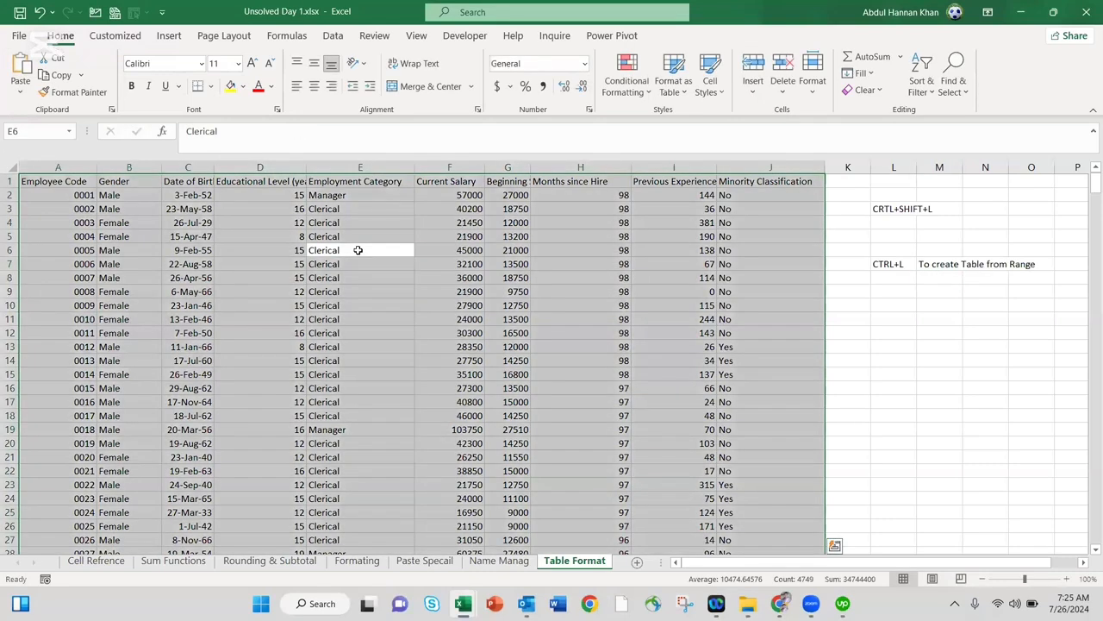
{"action": "key", "text": "ctrl+l"}
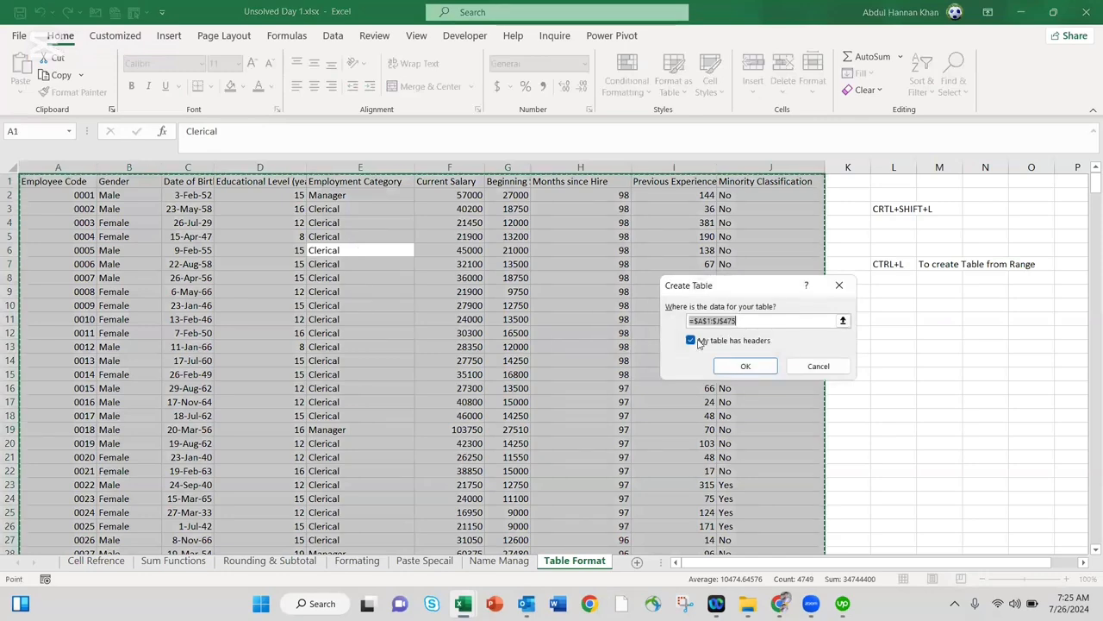
{"action": "left_click", "coordinate": [747, 365]}
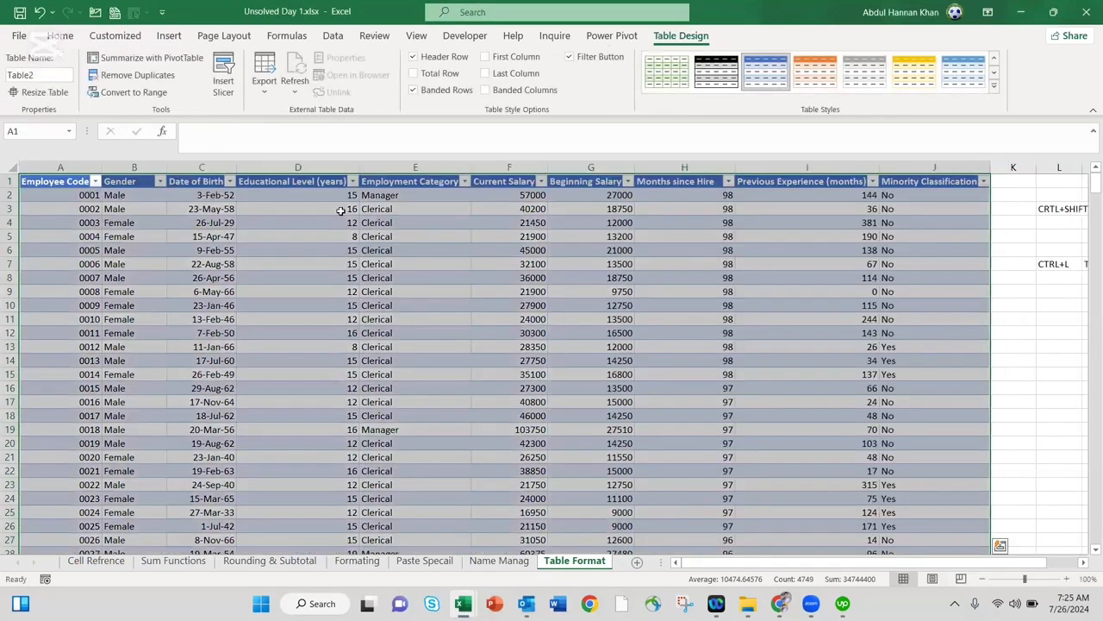
{"action": "left_click", "coordinate": [383, 276]}
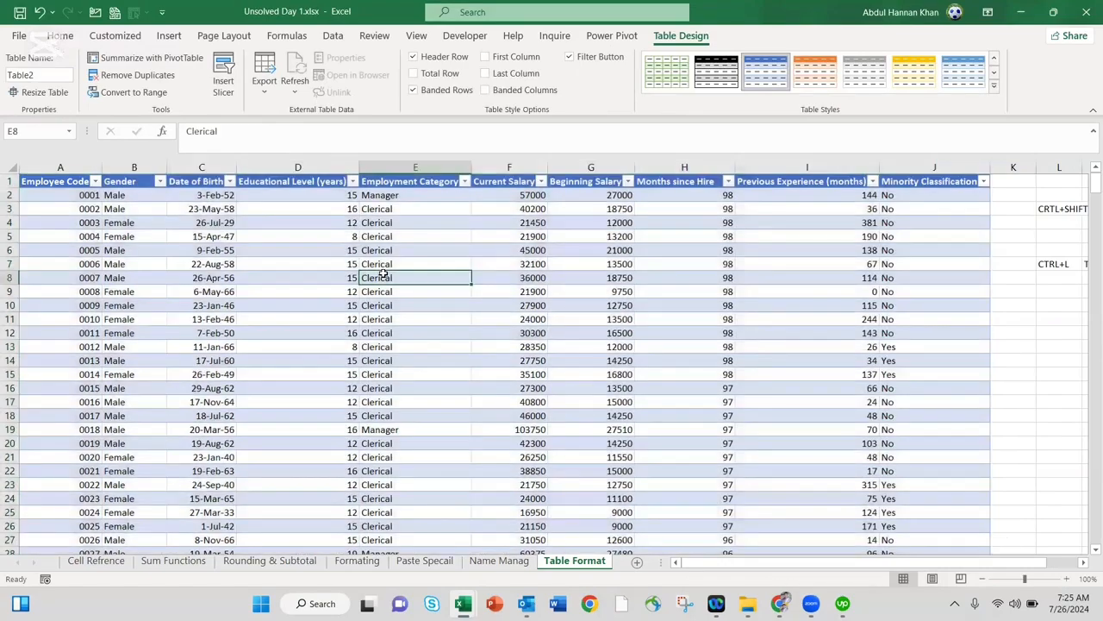
Add a totals row below the last record of the employee table.
{"action": "scroll", "coordinate": [383, 273], "scroll_direction": "down", "scroll_amount": 1}
{"action": "scroll", "coordinate": [383, 274], "scroll_direction": "up", "scroll_amount": 1}
{"action": "scroll", "coordinate": [193, 281], "scroll_direction": "down", "scroll_amount": 20}
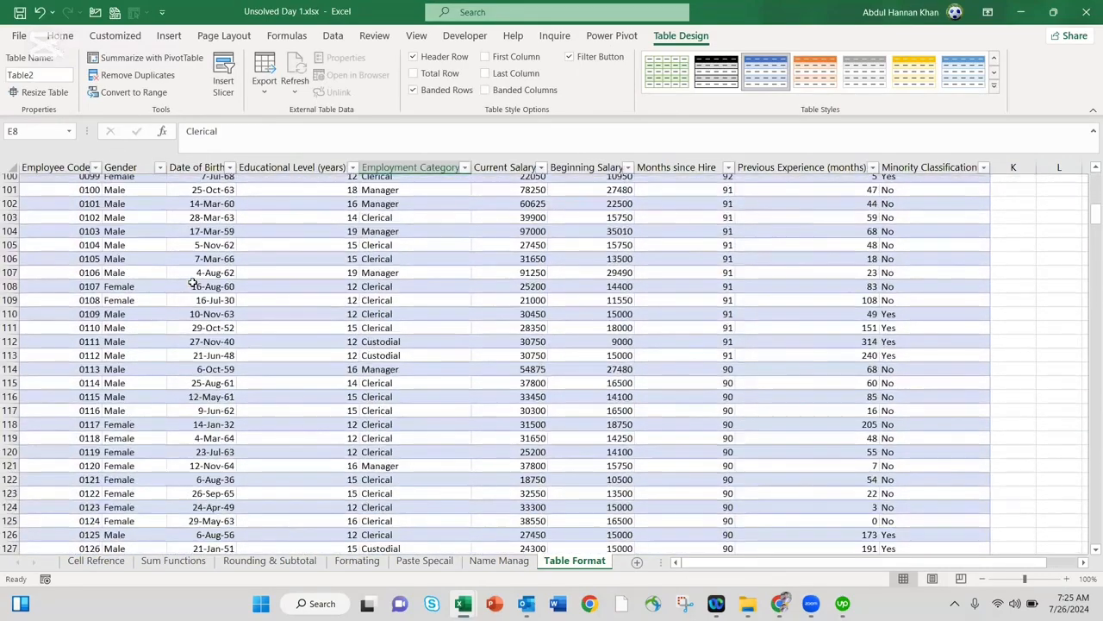
{"action": "scroll", "coordinate": [194, 281], "scroll_direction": "down", "scroll_amount": 20}
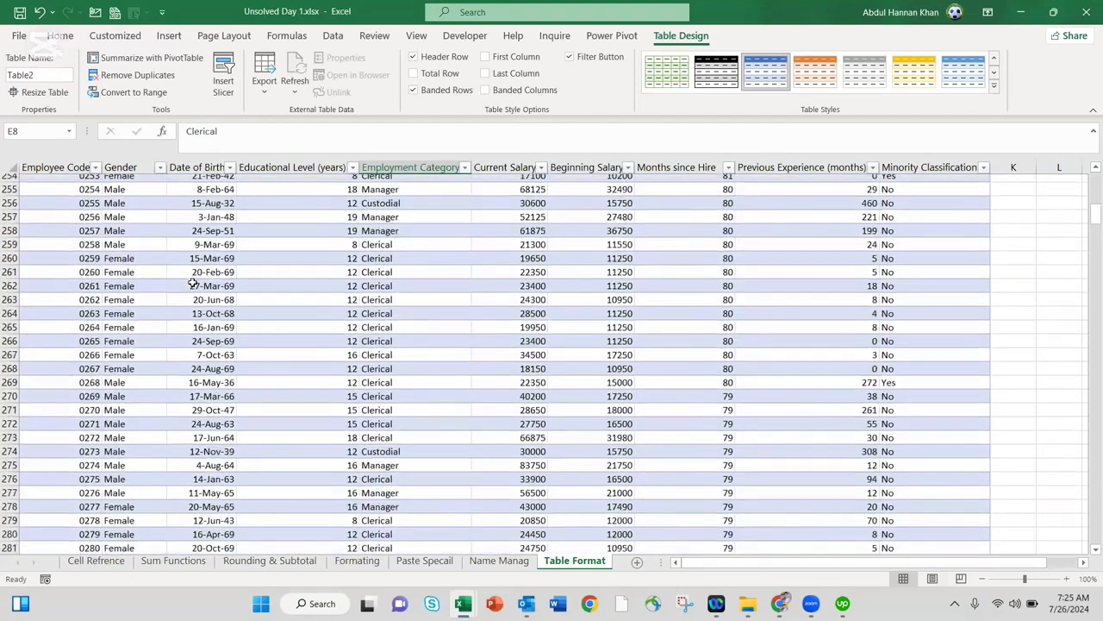
{"action": "scroll", "coordinate": [193, 283], "scroll_direction": "down", "scroll_amount": 20}
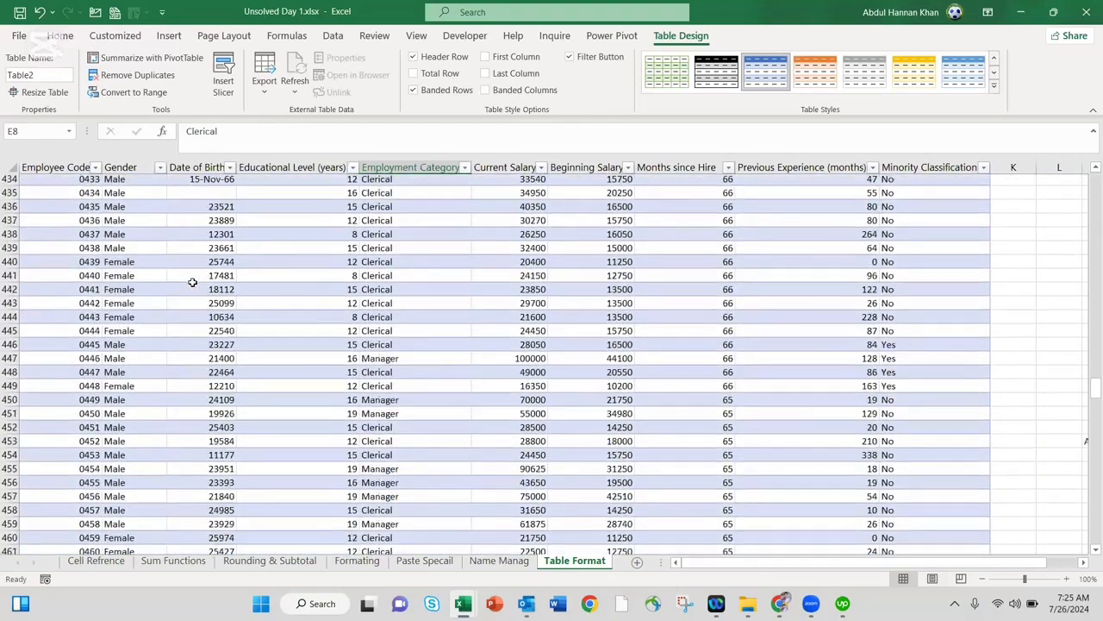
{"action": "scroll", "coordinate": [192, 282], "scroll_direction": "up", "scroll_amount": 2}
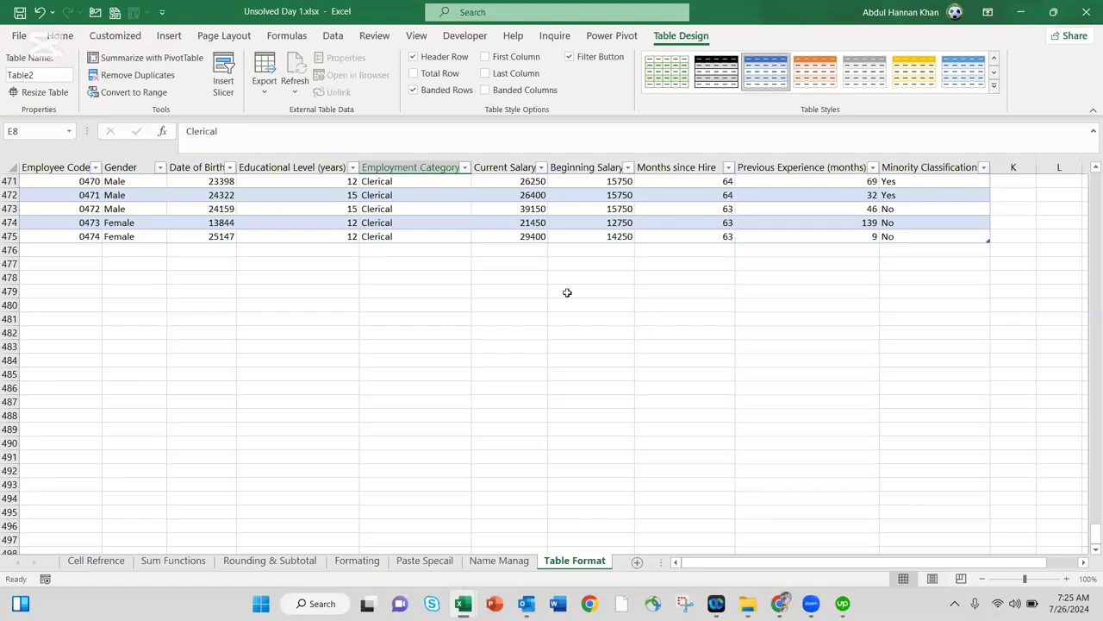
{"action": "left_click", "coordinate": [550, 236]}
{"action": "right_click", "coordinate": [550, 237]}
{"action": "mouse_move", "coordinate": [580, 369]}
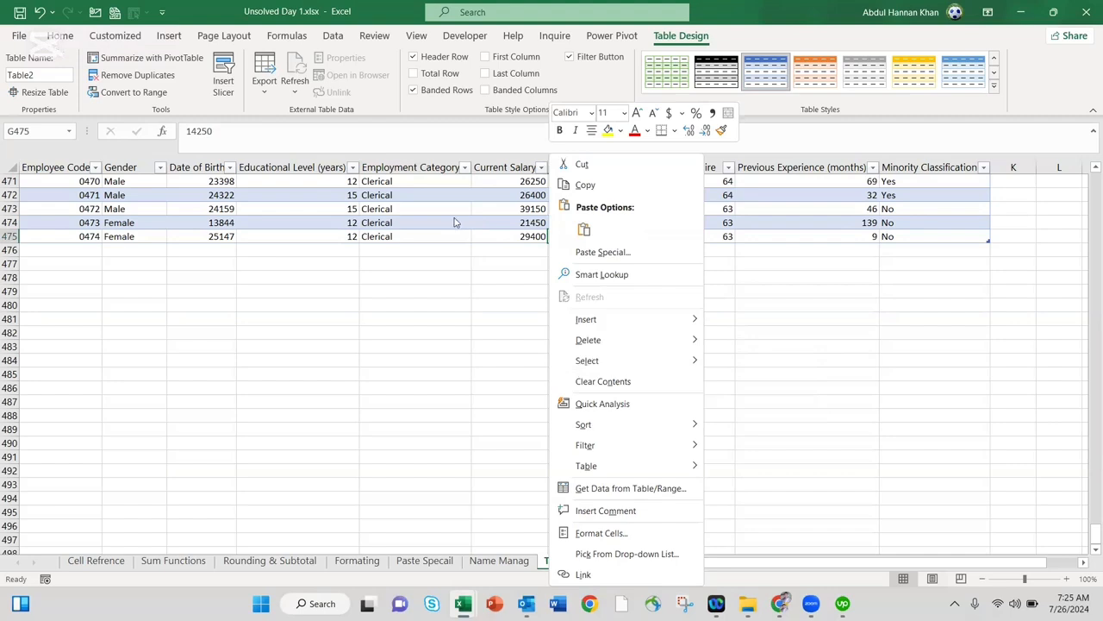
{"action": "mouse_move", "coordinate": [612, 466]}
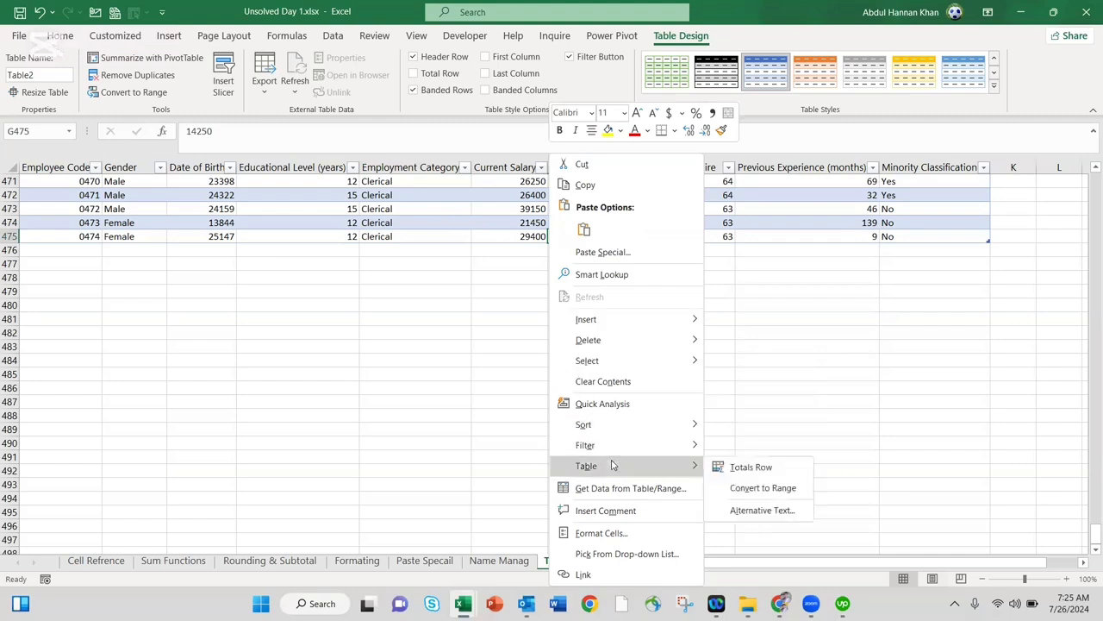
{"action": "left_click", "coordinate": [752, 466]}
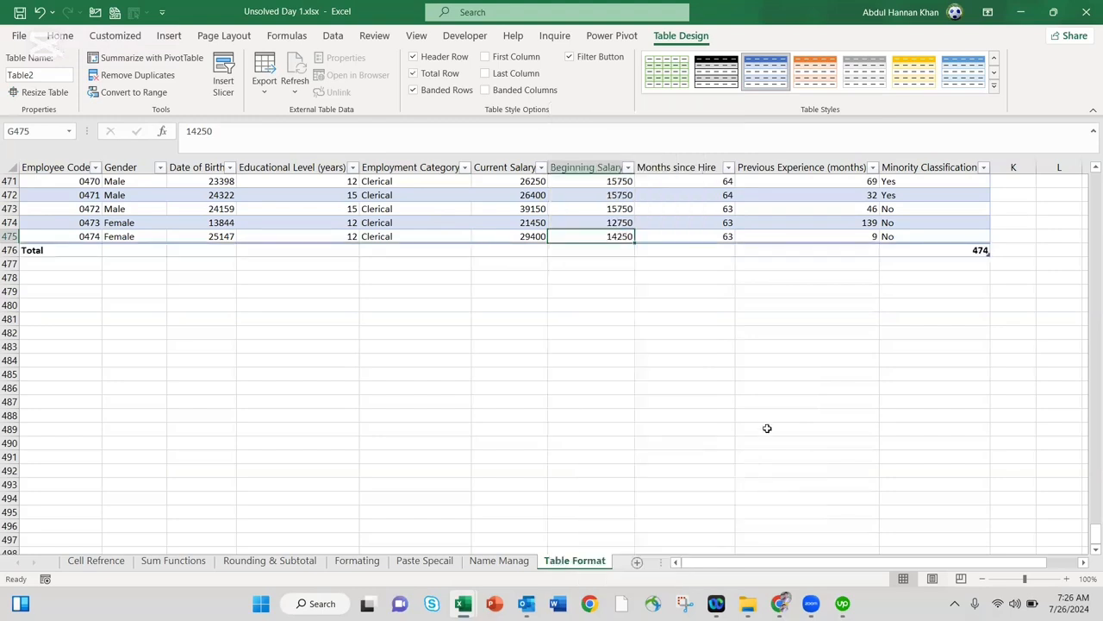
{"action": "left_click", "coordinate": [767, 428]}
{"action": "scroll", "coordinate": [767, 428], "scroll_direction": "up", "scroll_amount": 2}
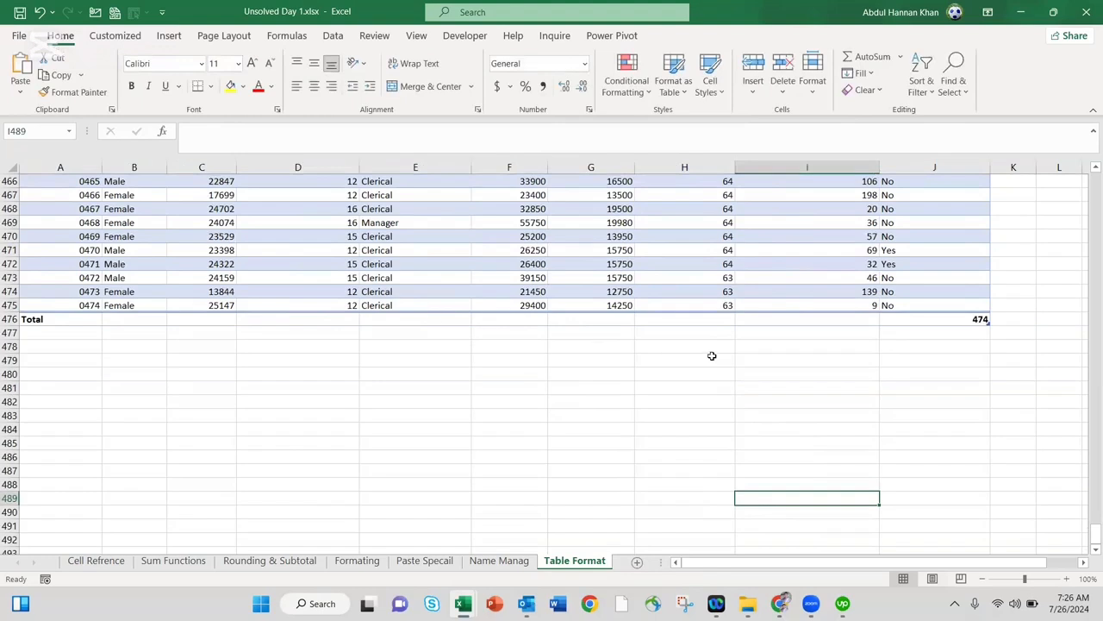
Convert the employee table back to a normal range, keeping its Total row.
{"action": "scroll", "coordinate": [712, 355], "scroll_direction": "up", "scroll_amount": 1}
{"action": "scroll", "coordinate": [712, 356], "scroll_direction": "up", "scroll_amount": 1}
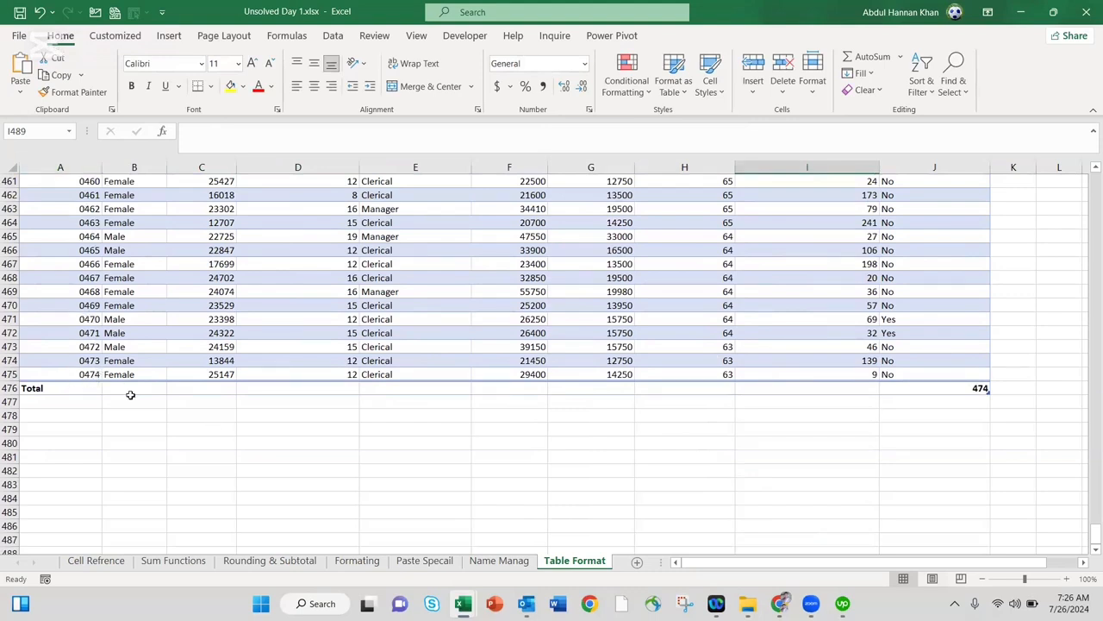
{"action": "right_click", "coordinate": [724, 329]}
{"action": "mouse_move", "coordinate": [812, 473]}
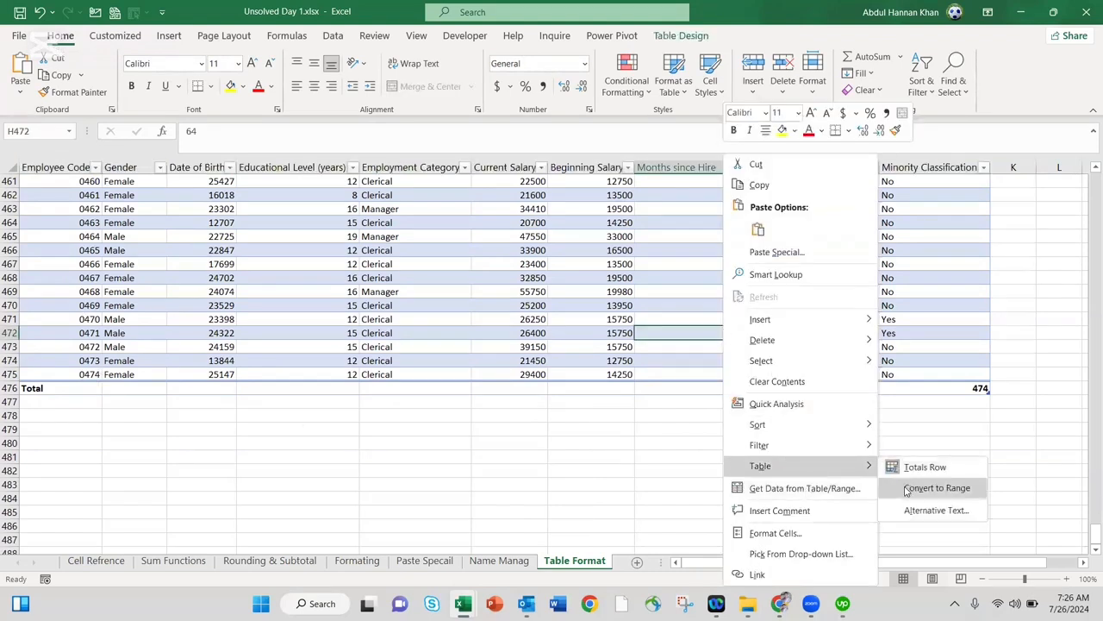
{"action": "left_click", "coordinate": [937, 488]}
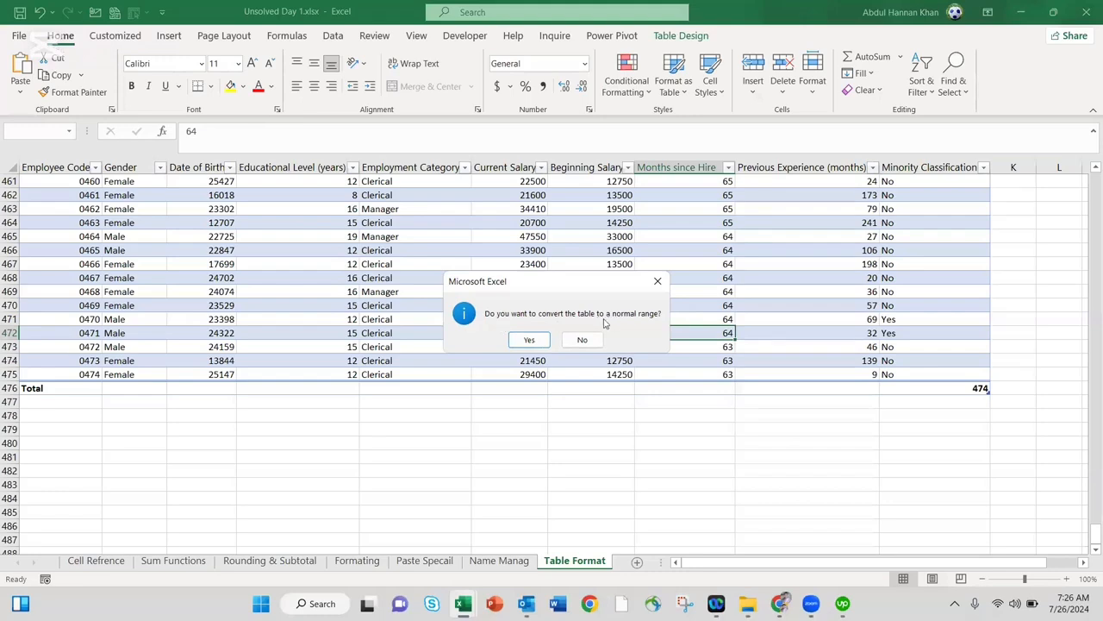
{"action": "left_click", "coordinate": [529, 339]}
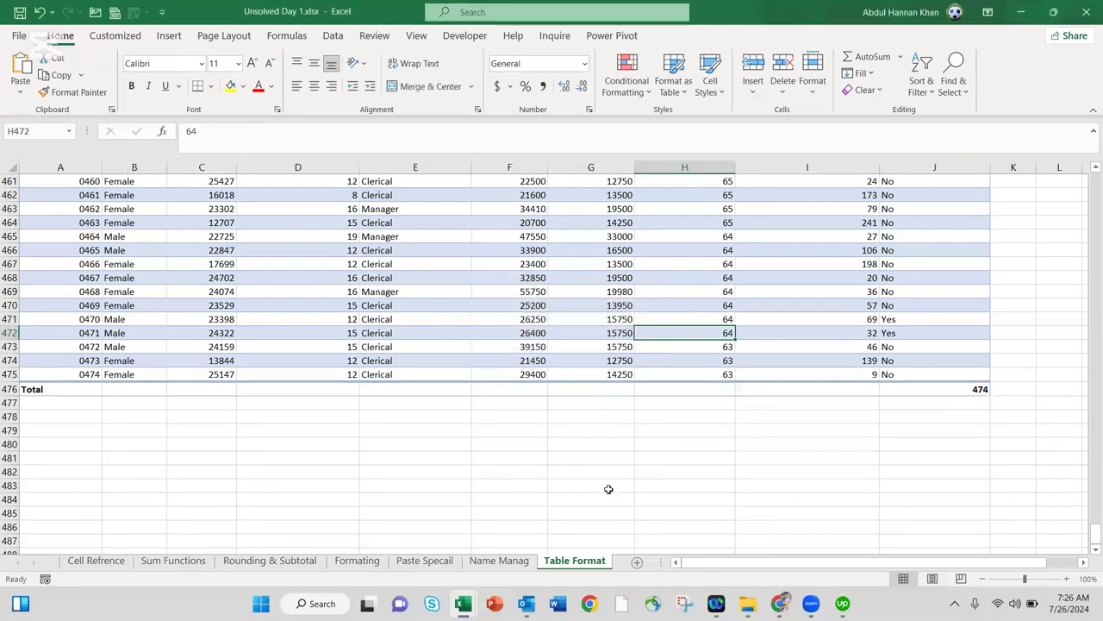
{"action": "left_click", "coordinate": [727, 443]}
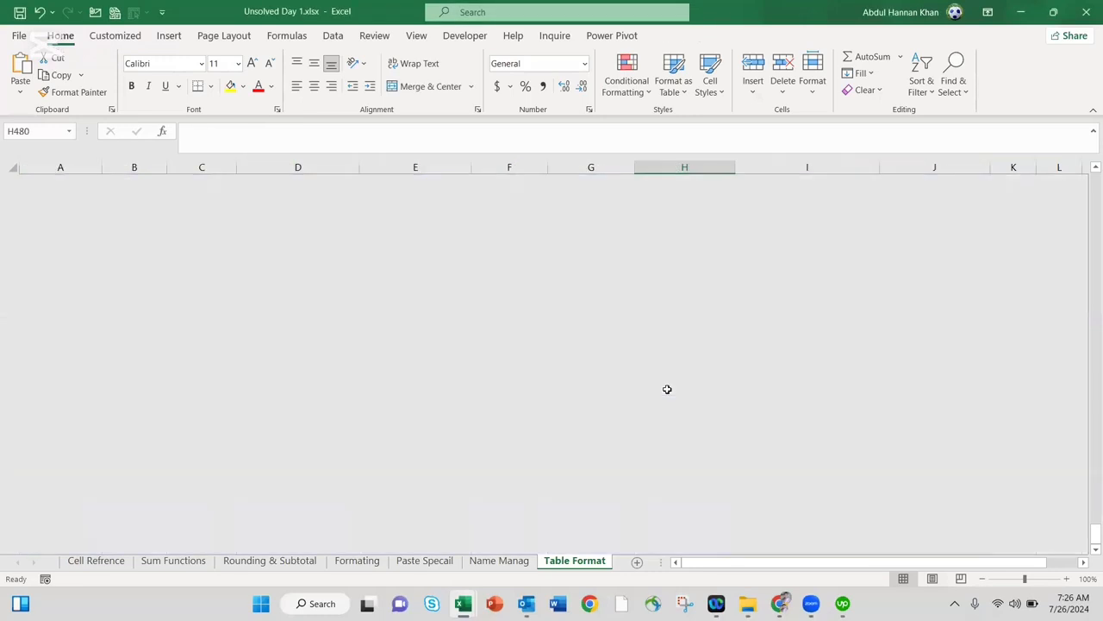
Select the whole converted employee range, check which commands it offers, and examine it from the Total row up to the headers.
{"action": "scroll", "coordinate": [667, 389], "scroll_direction": "up", "scroll_amount": 20}
{"action": "left_click", "coordinate": [618, 288]}
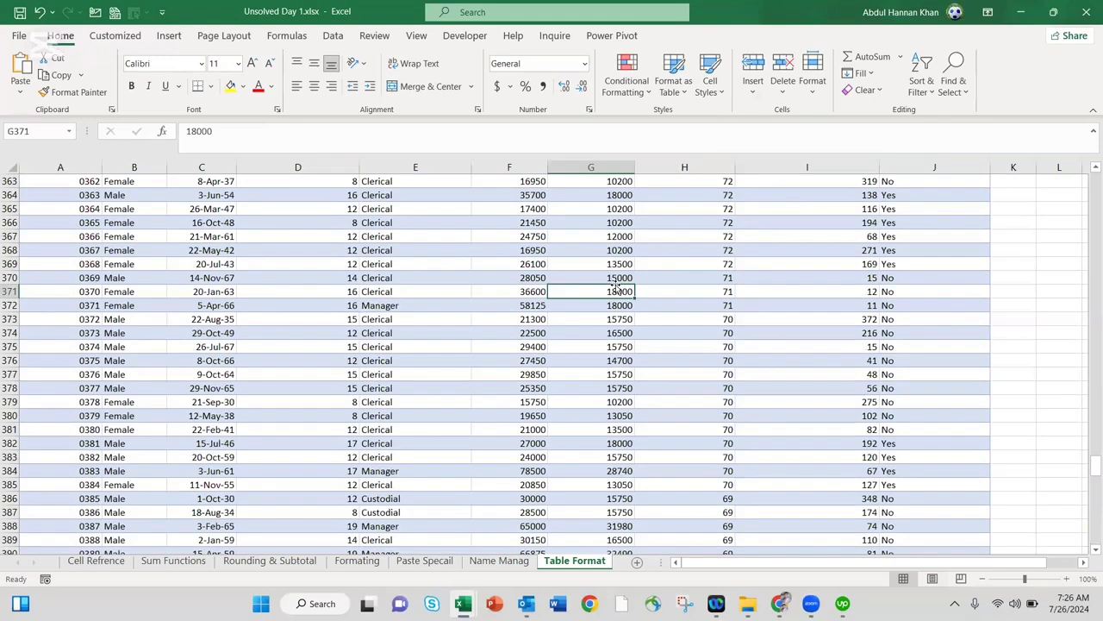
{"action": "key", "text": "ctrl+a"}
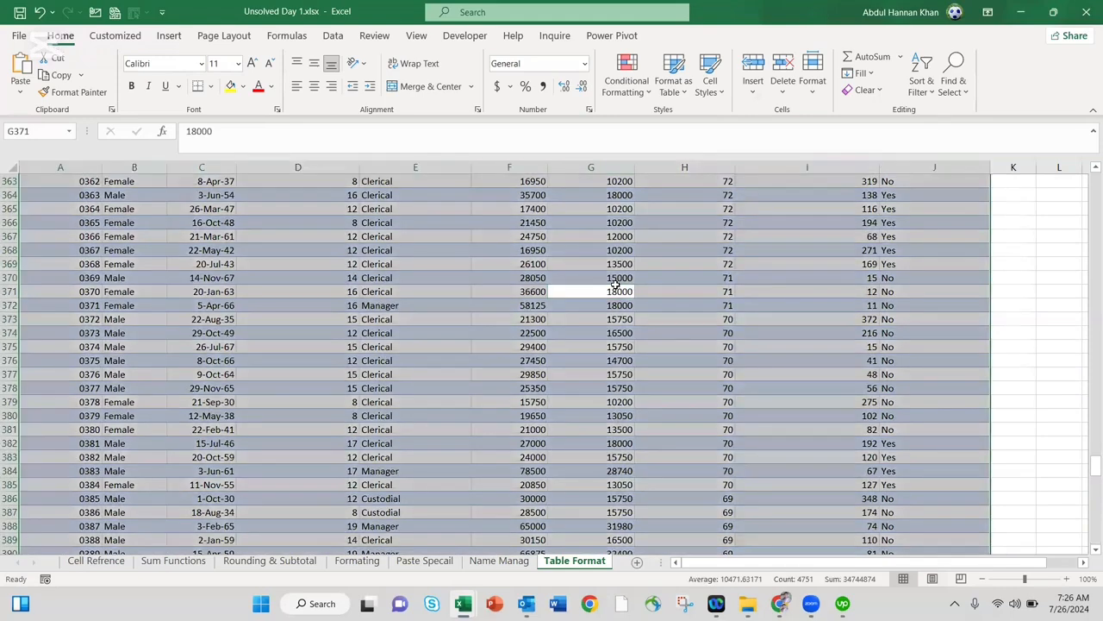
{"action": "right_click", "coordinate": [617, 288]}
{"action": "mouse_move", "coordinate": [688, 442]}
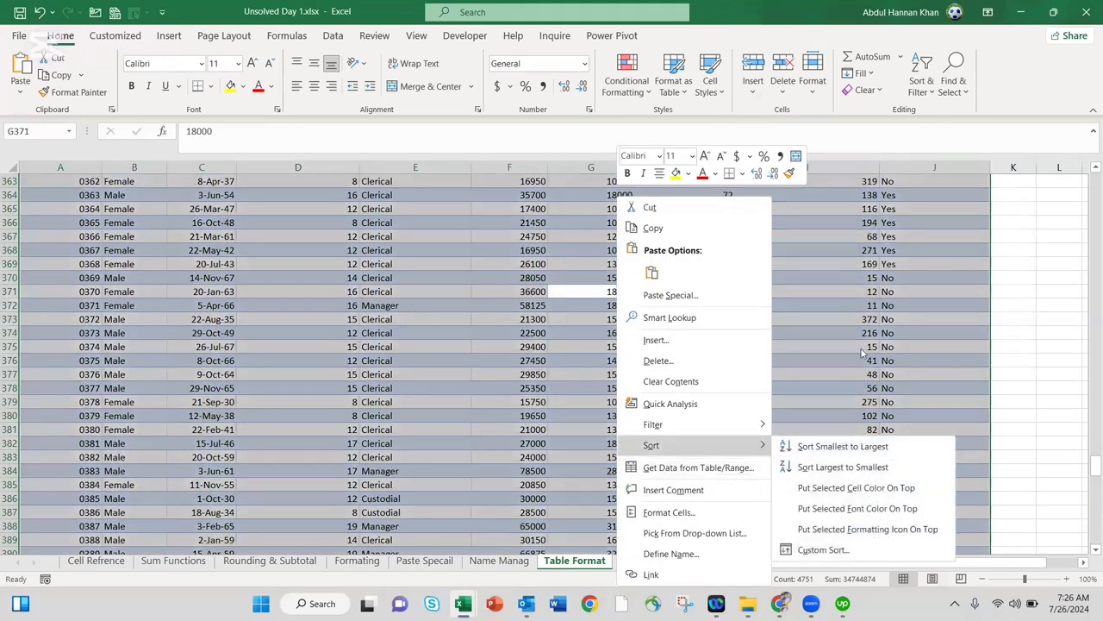
{"action": "key", "text": "Escape"}
{"action": "scroll", "coordinate": [874, 389], "scroll_direction": "down", "scroll_amount": 19}
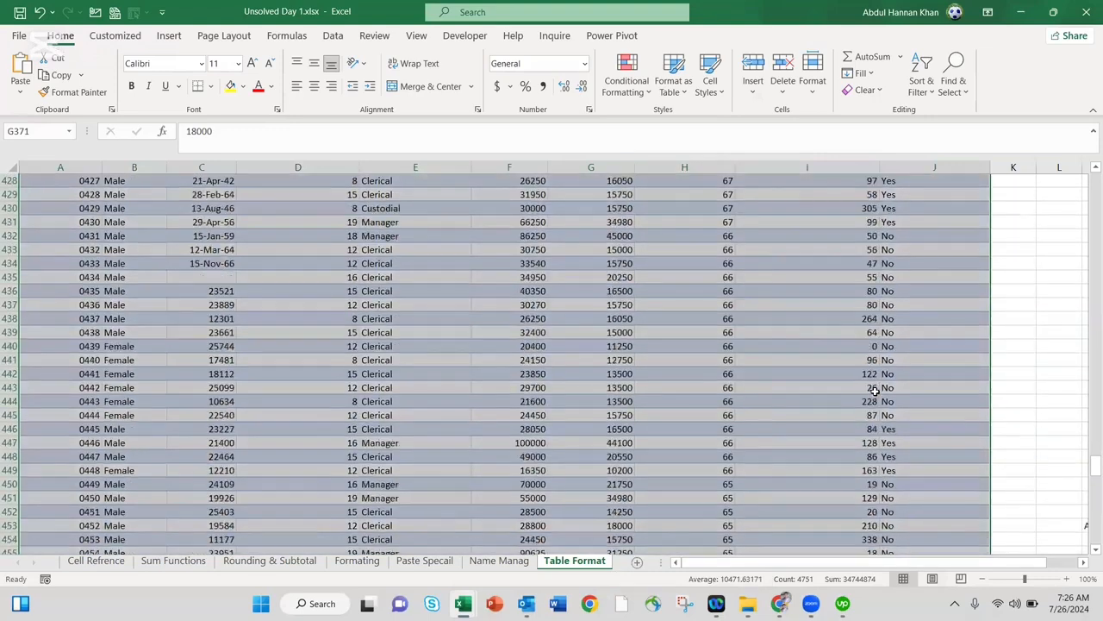
{"action": "scroll", "coordinate": [874, 389], "scroll_direction": "down", "scroll_amount": 20}
{"action": "scroll", "coordinate": [874, 389], "scroll_direction": "up", "scroll_amount": 20}
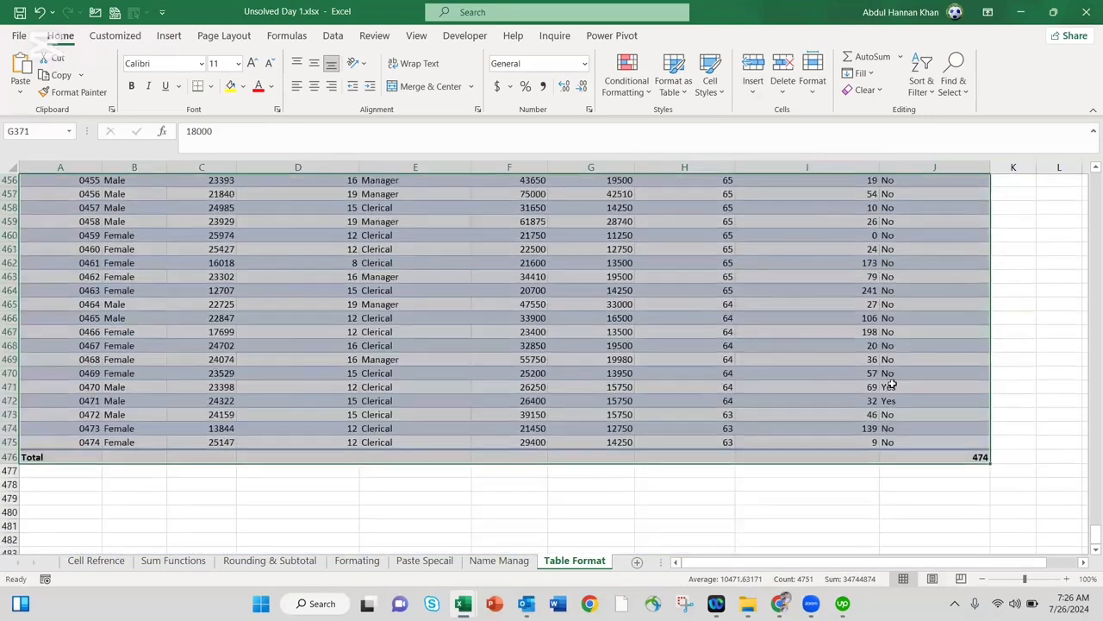
{"action": "left_click", "coordinate": [942, 387]}
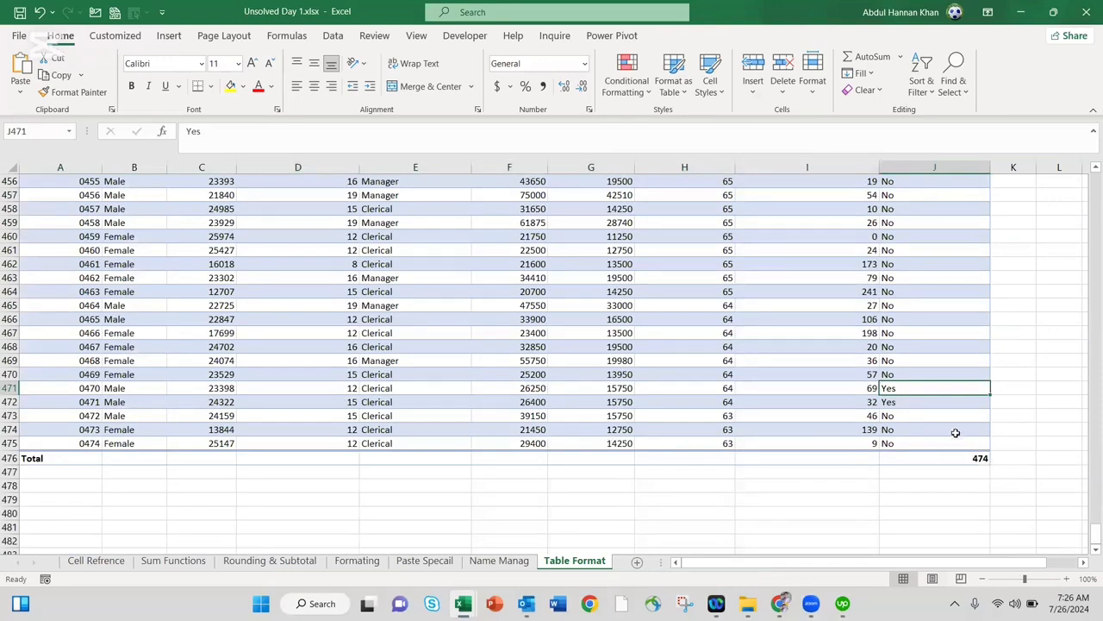
{"action": "scroll", "coordinate": [820, 363], "scroll_direction": "up", "scroll_amount": 20}
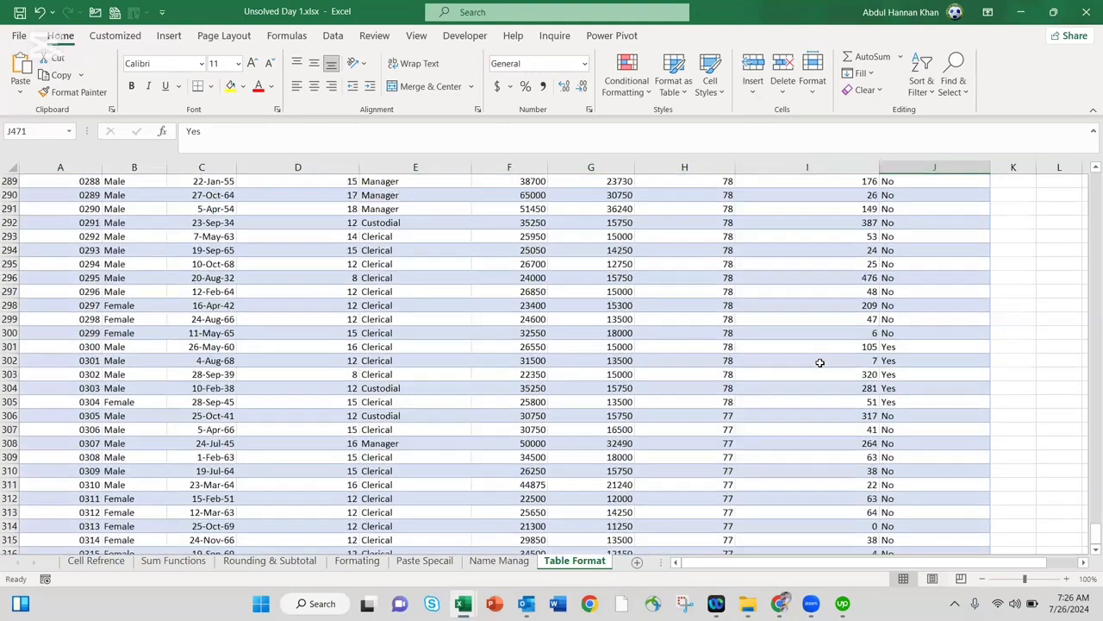
{"action": "scroll", "coordinate": [819, 363], "scroll_direction": "up", "scroll_amount": 20}
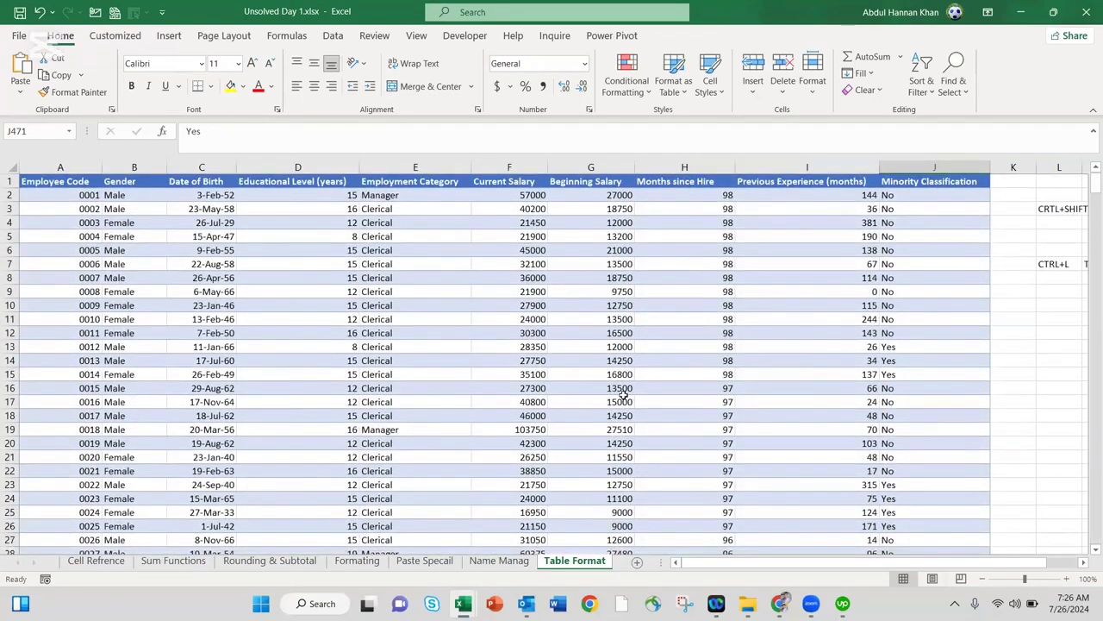
Clear the contents of the Total row, row 476, below the last employee record.
{"action": "scroll", "coordinate": [622, 392], "scroll_direction": "down", "scroll_amount": 20}
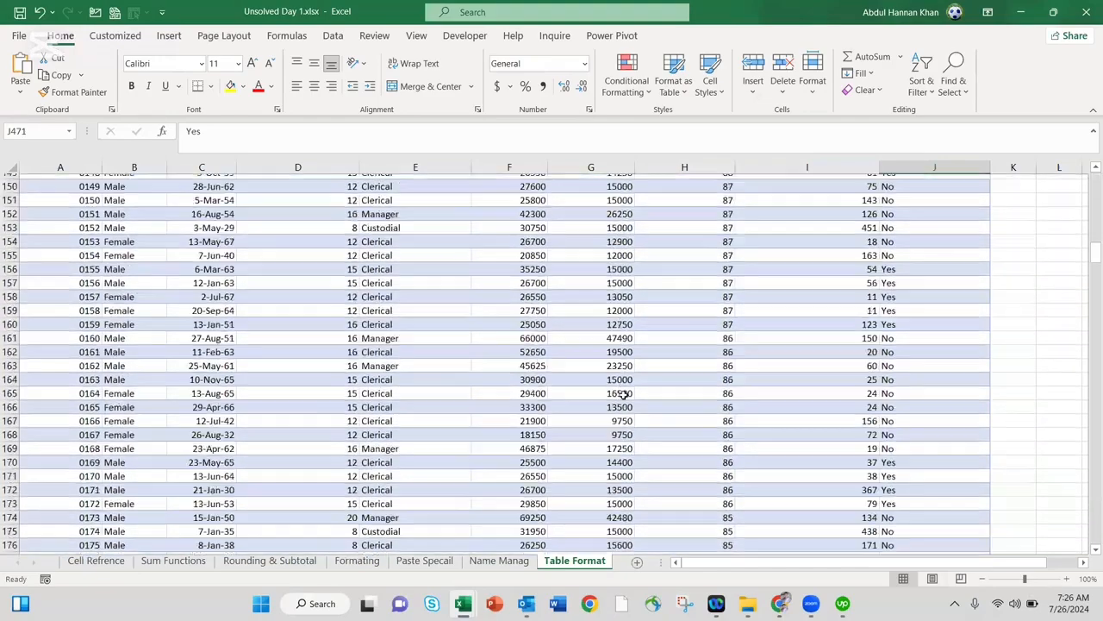
{"action": "scroll", "coordinate": [623, 392], "scroll_direction": "down", "scroll_amount": 20}
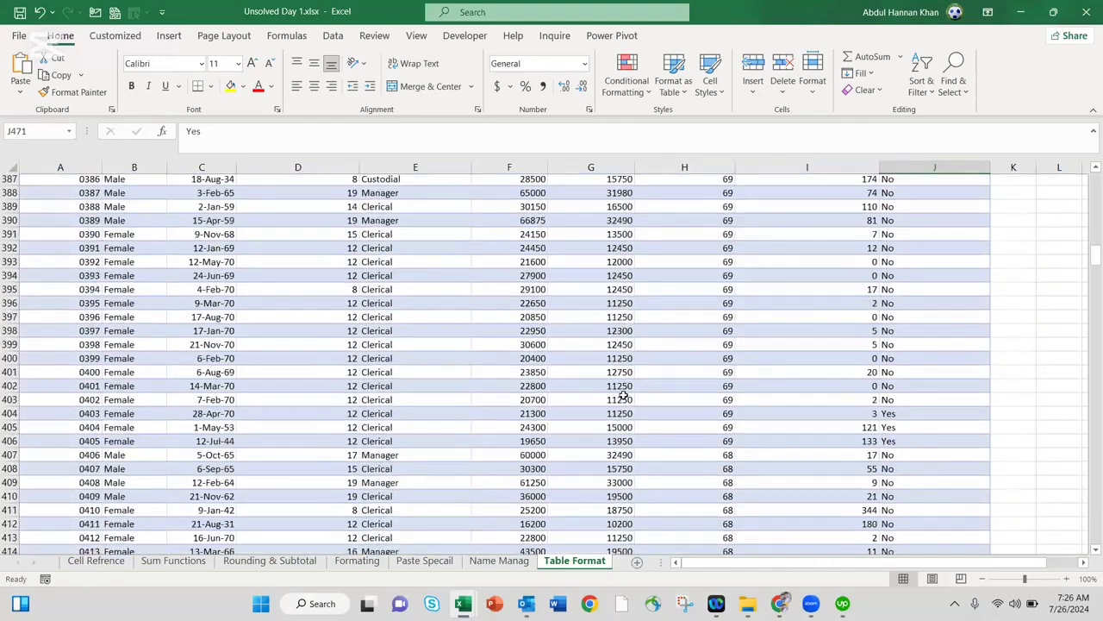
{"action": "scroll", "coordinate": [623, 395], "scroll_direction": "down", "scroll_amount": 7}
{"action": "scroll", "coordinate": [345, 379], "scroll_direction": "up", "scroll_amount": 8}
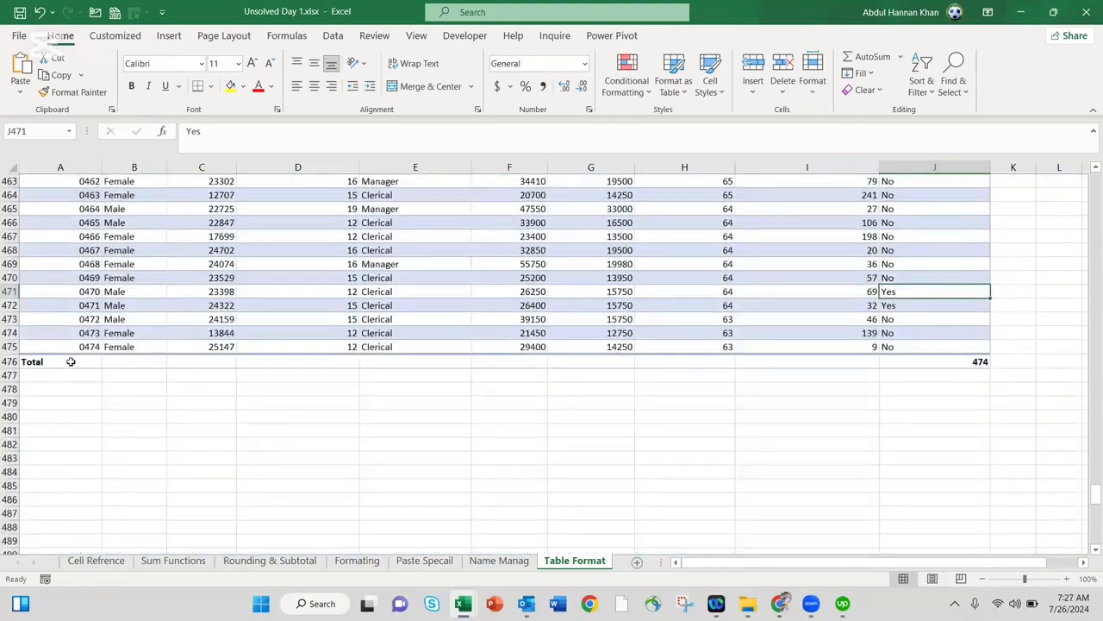
{"action": "left_click", "coordinate": [9, 361]}
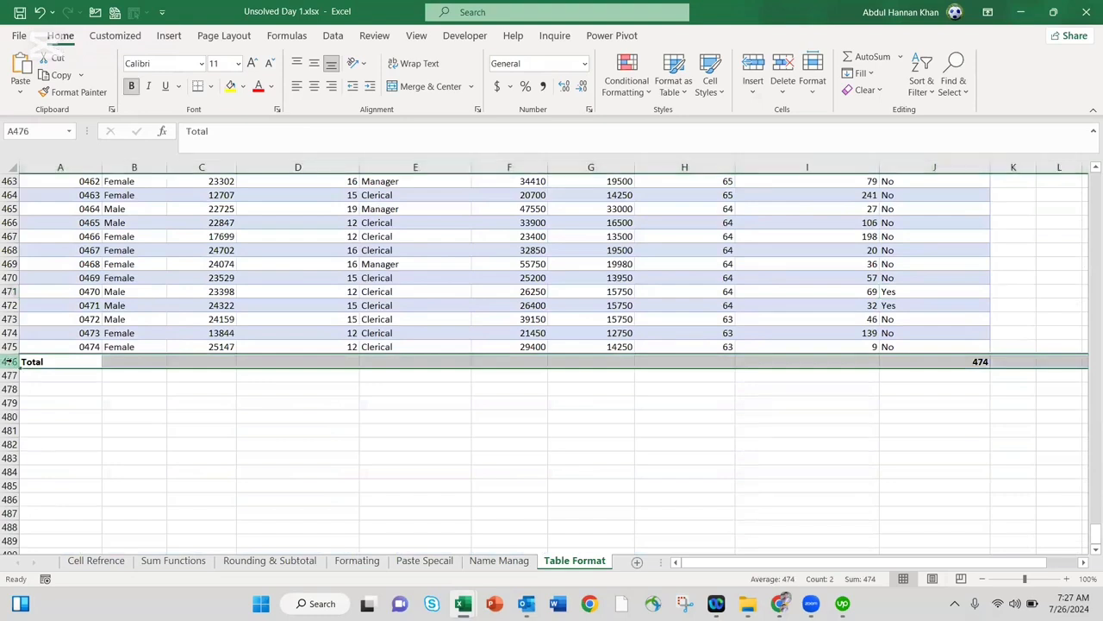
{"action": "key", "text": "Delete"}
Enter the test text asdfh in cell J476 and adsfka in cell J477 beneath the converted range.
{"action": "left_click", "coordinate": [934, 355]}
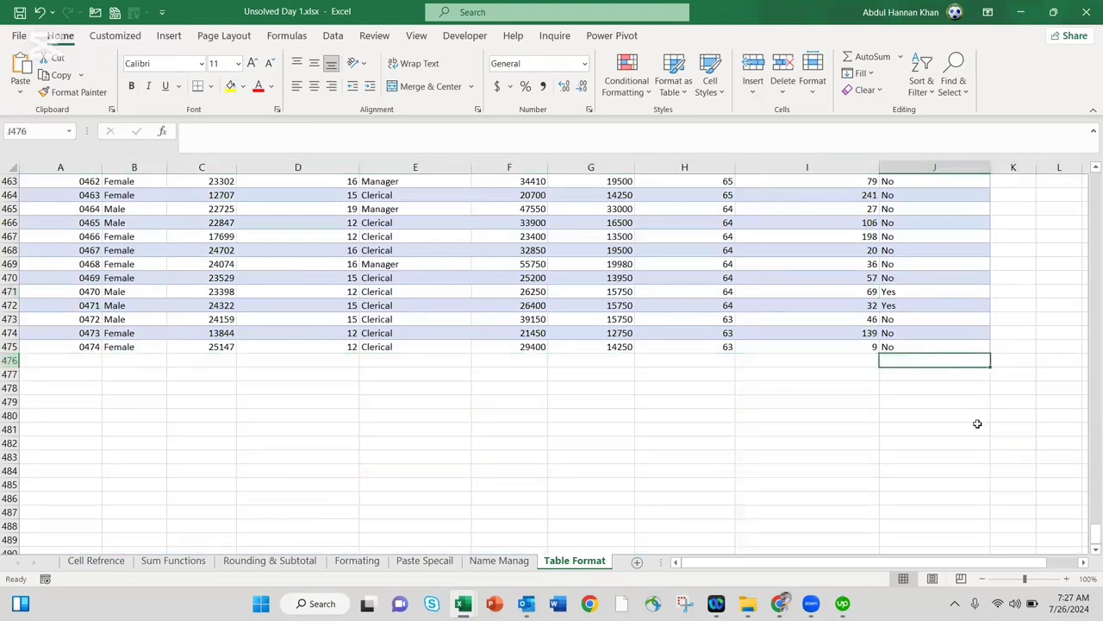
{"action": "type", "text": "asdfh"}
{"action": "key", "text": "Return"}
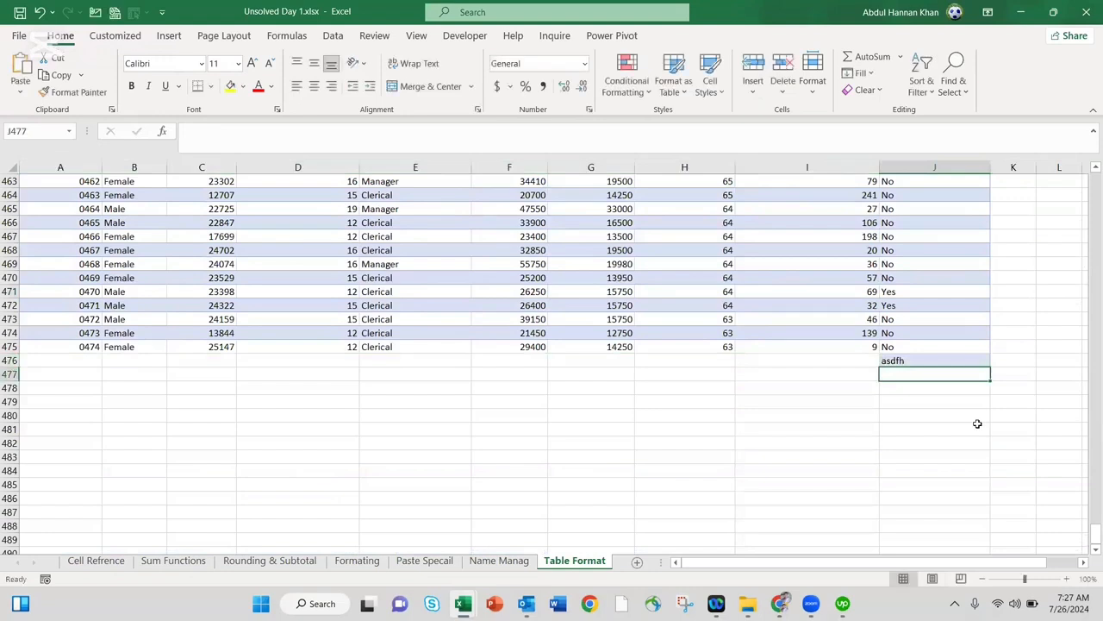
{"action": "left_click", "coordinate": [1056, 412]}
{"action": "left_click", "coordinate": [901, 379]}
{"action": "type", "text": "adsfka"}
{"action": "key", "text": "Return"}
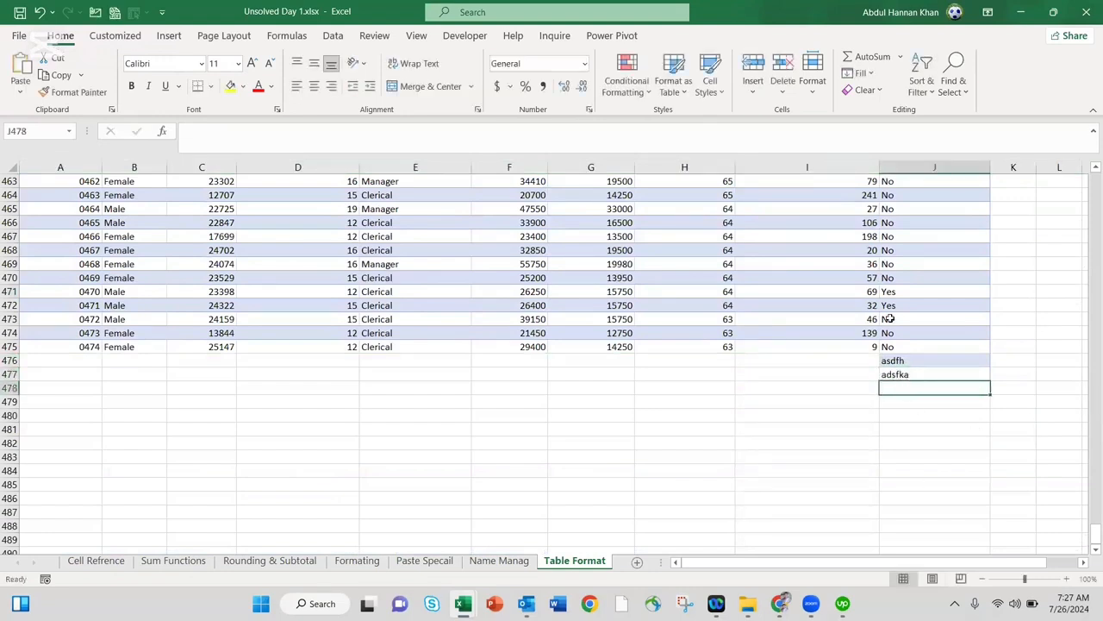
Undo the two test entries, the clearing of the Total row and the conversion to a normal range.
{"action": "left_click", "coordinate": [893, 372]}
{"action": "key", "text": "ctrl+shift+Down"}
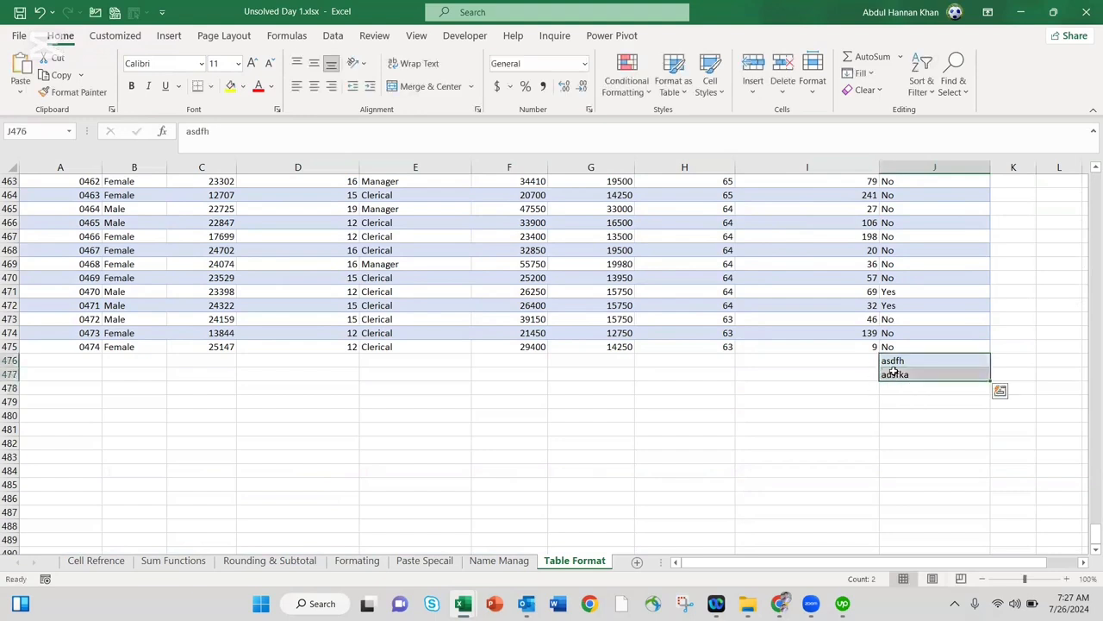
{"action": "key", "text": "ctrl+Left"}
{"action": "key", "text": "ctrl+z"}
{"action": "key", "text": "ctrl+z"}
{"action": "key", "text": "ctrl+z"}
{"action": "key", "text": "ctrl+z"}
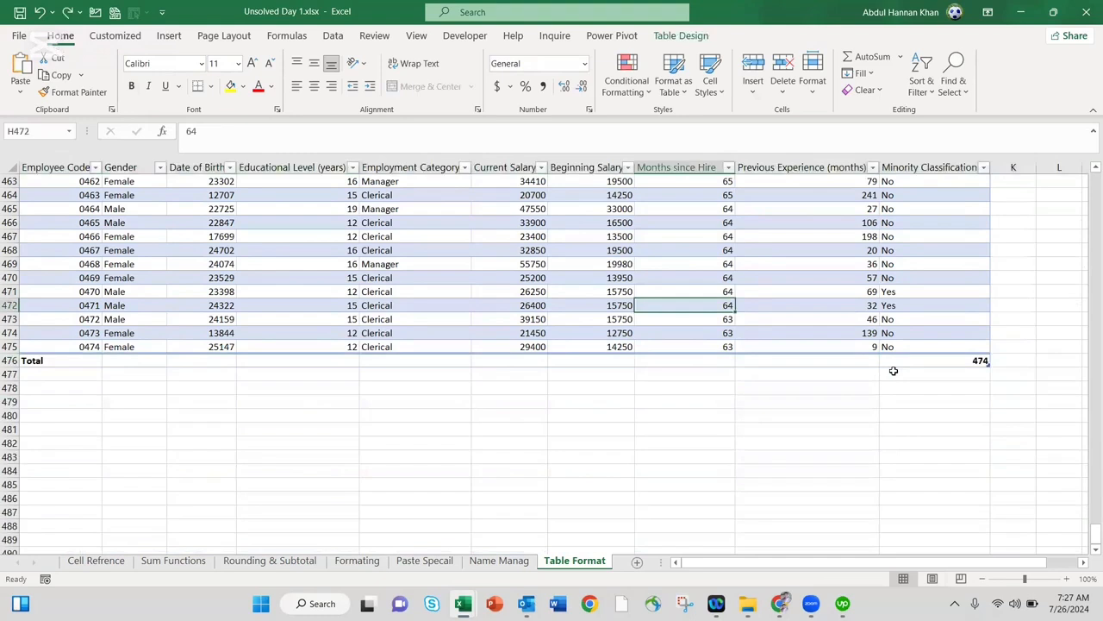
Remove the totals row from the employee table.
{"action": "right_click", "coordinate": [870, 319]}
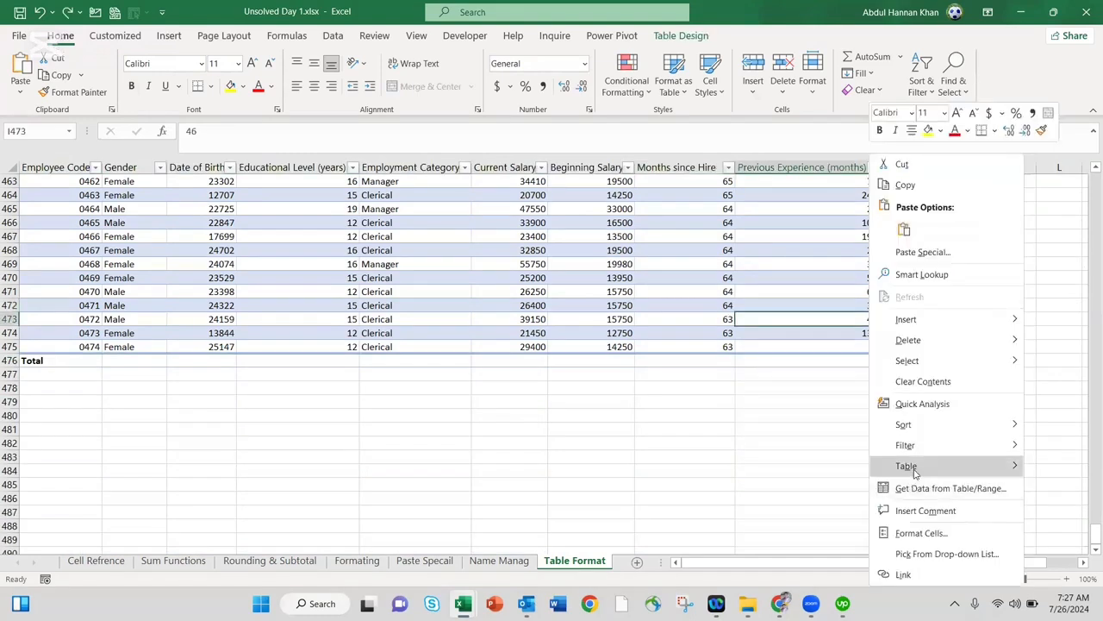
{"action": "mouse_move", "coordinate": [915, 472]}
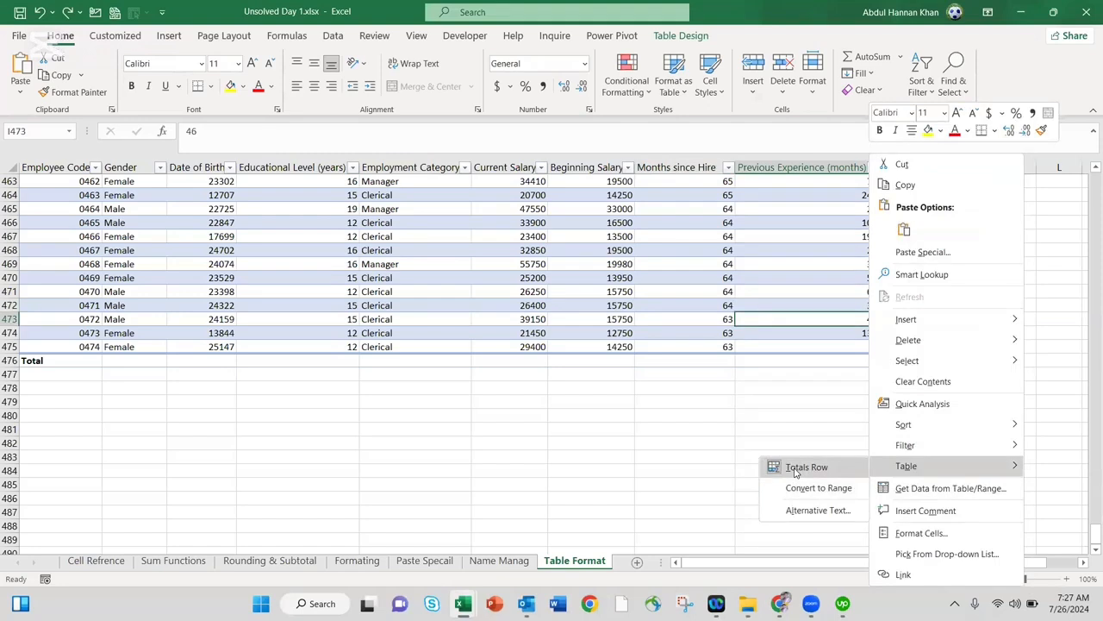
{"action": "left_click", "coordinate": [794, 470]}
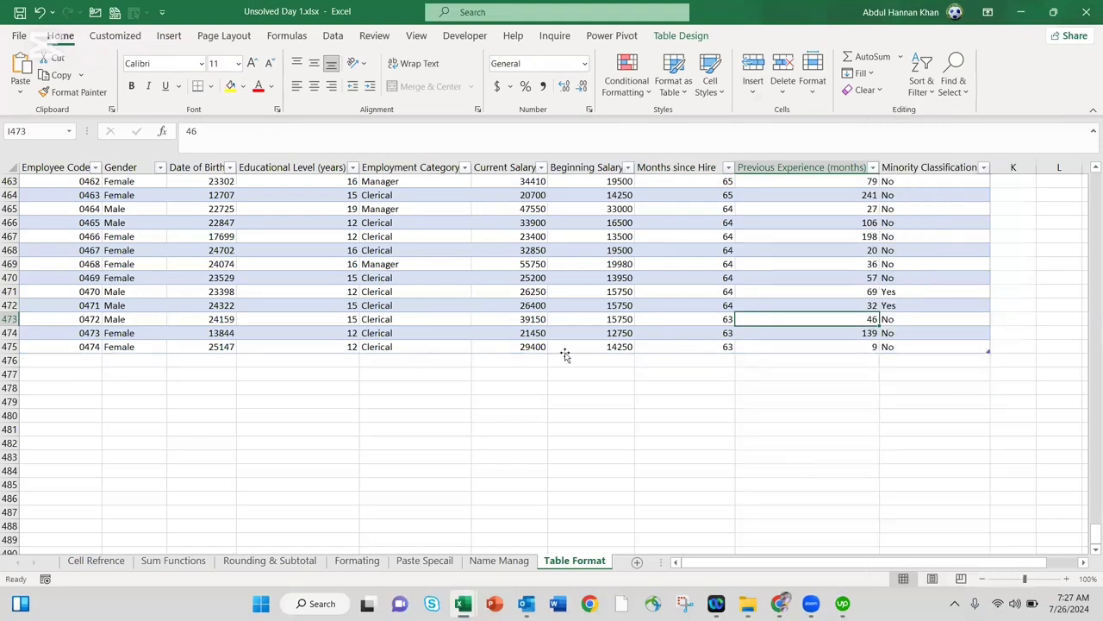
Enter 233 in cell F476, directly below the last Current Salary record, to test the table's expansion.
{"action": "left_click", "coordinate": [512, 358]}
{"action": "type", "text": "2"}
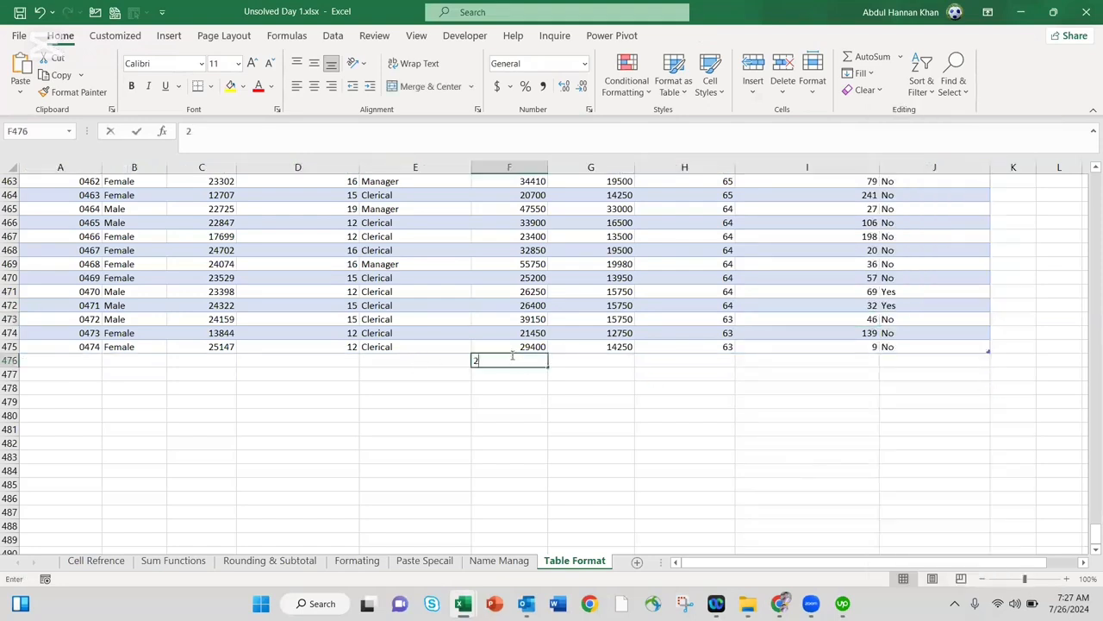
{"action": "type", "text": "33"}
{"action": "key", "text": "Return"}
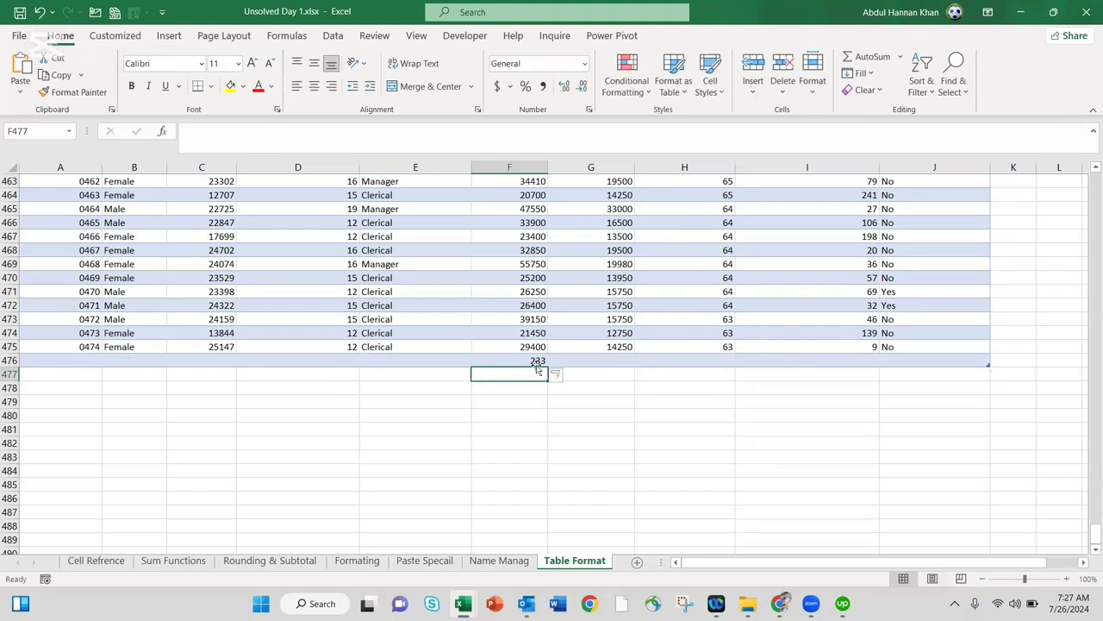
Undo the table's automatic expansion into row 476 and clear the test value from cell F476.
{"action": "key", "text": "ctrl+z"}
{"action": "left_click", "coordinate": [673, 388]}
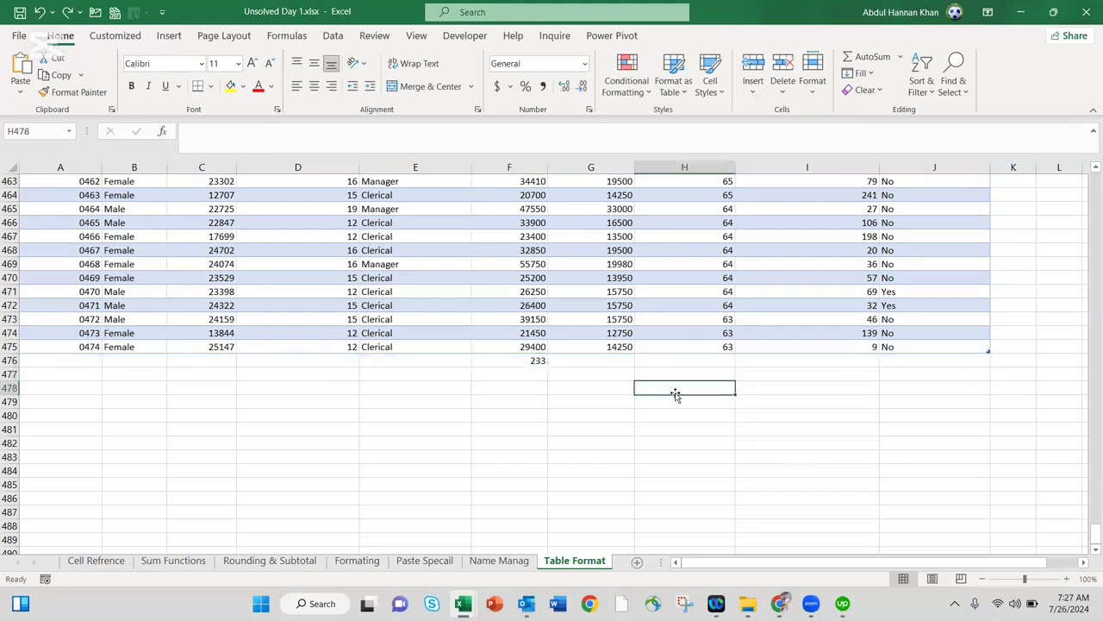
{"action": "left_click", "coordinate": [506, 356]}
{"action": "key", "text": "Delete"}
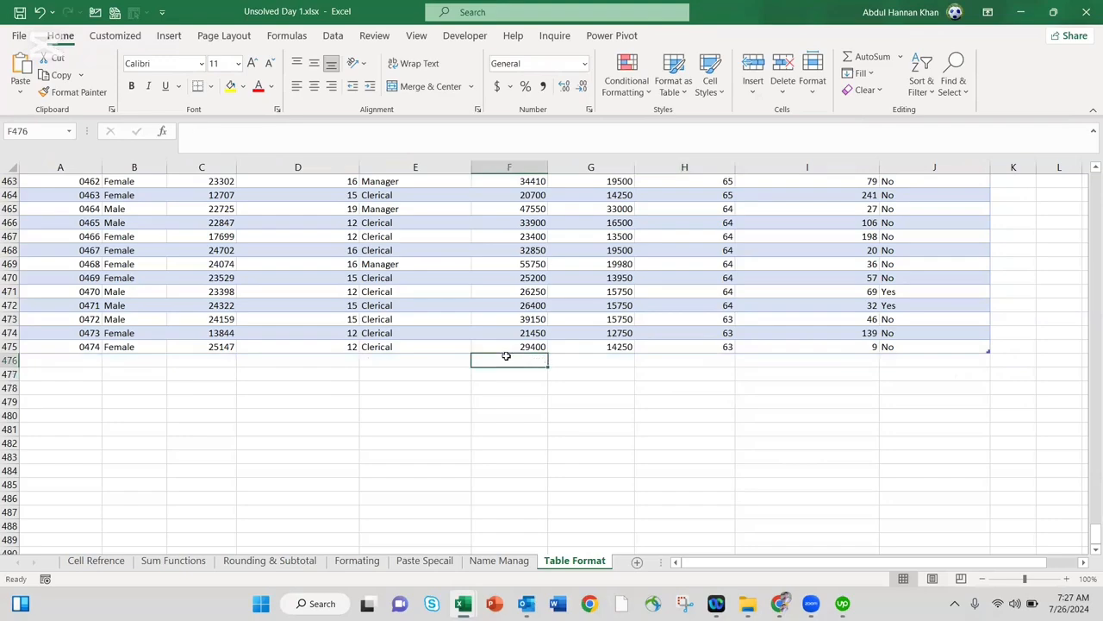
{"action": "scroll", "coordinate": [588, 403], "scroll_direction": "up", "scroll_amount": 20}
{"action": "scroll", "coordinate": [589, 403], "scroll_direction": "up", "scroll_amount": 20}
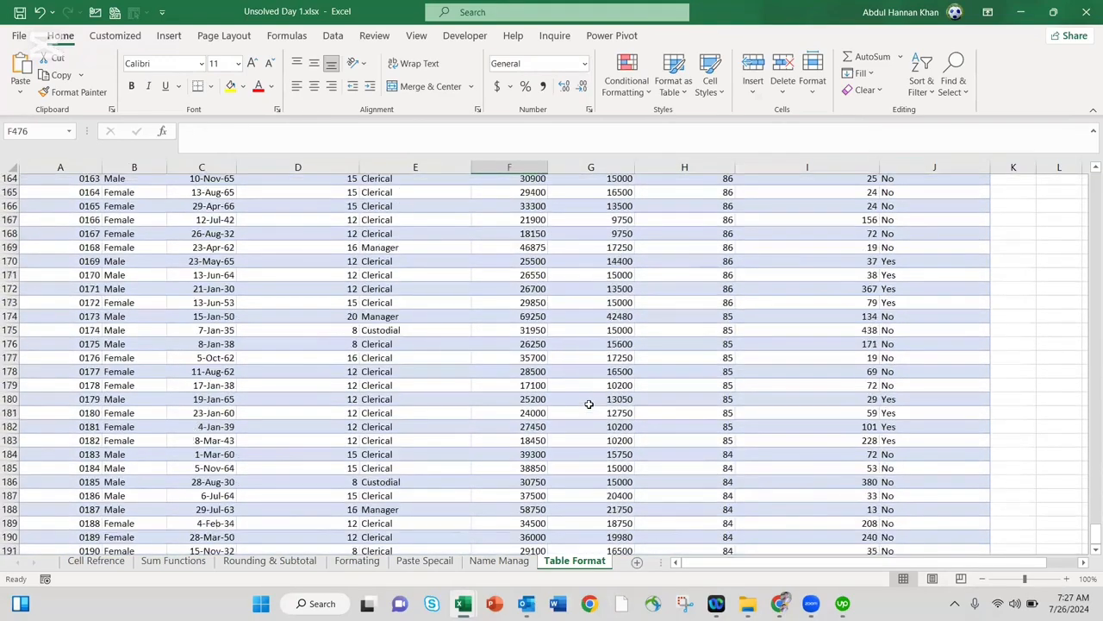
{"action": "scroll", "coordinate": [588, 403], "scroll_direction": "right", "scroll_amount": 3}
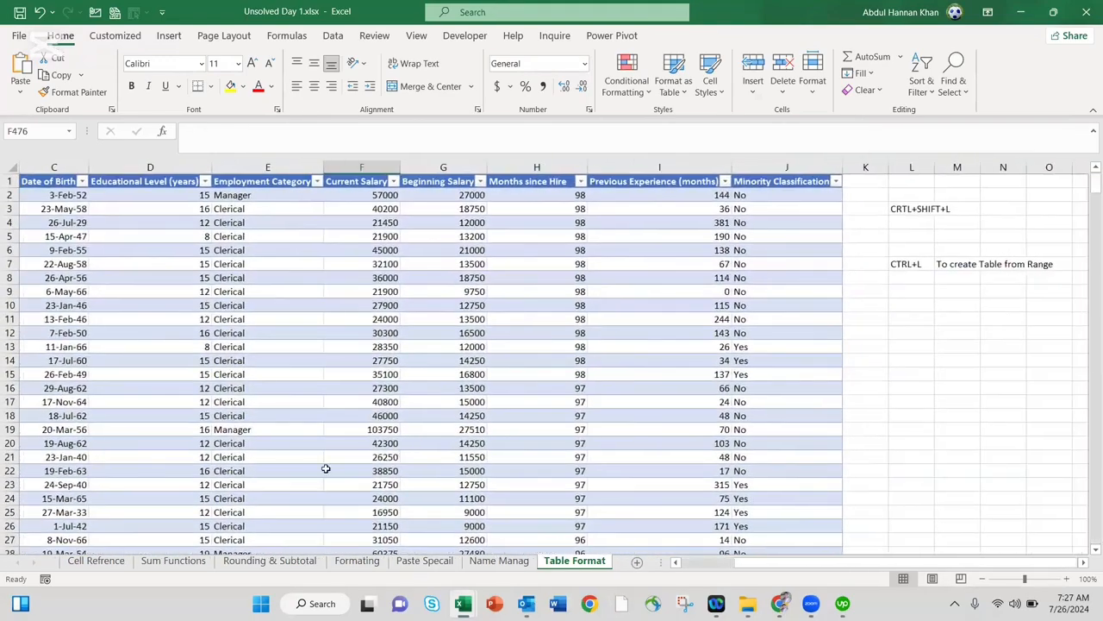
{"action": "left_click", "coordinate": [507, 564]}
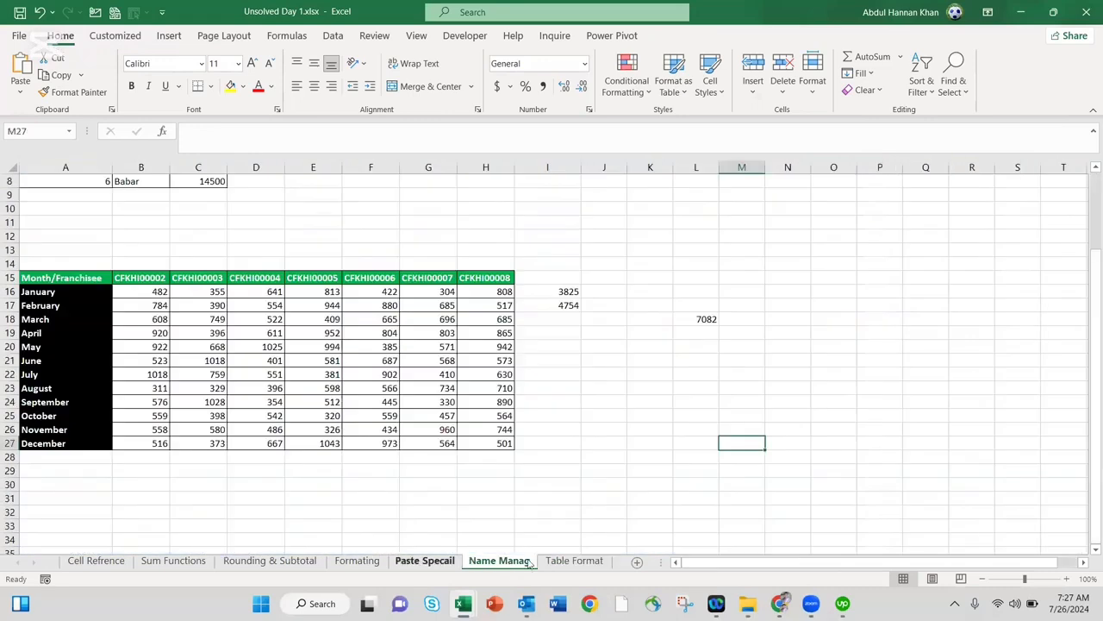
{"action": "left_click", "coordinate": [553, 562]}
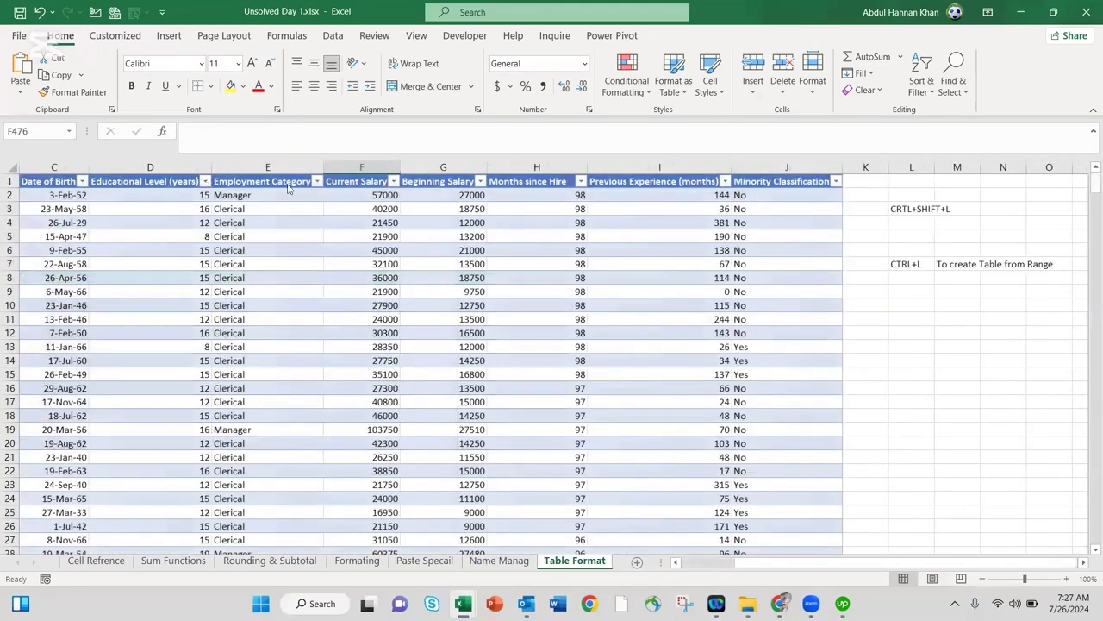
{"action": "left_click", "coordinate": [931, 331]}
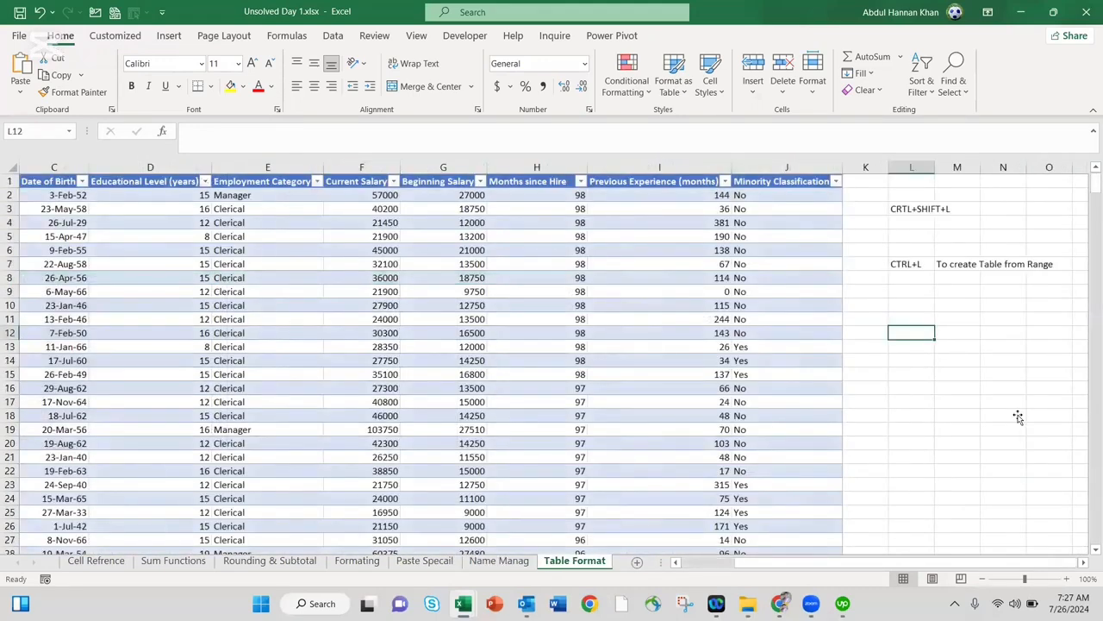
Select the employee table's data records and try to name them HR Data.
{"action": "left_click", "coordinate": [655, 277]}
{"action": "key", "text": "ctrl+a"}
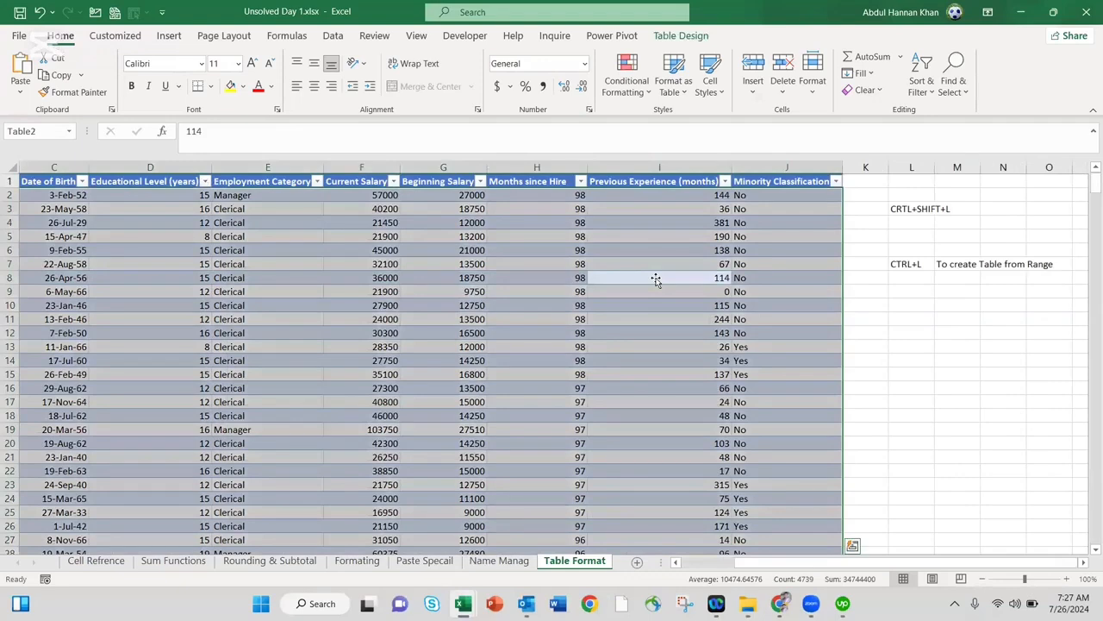
{"action": "key", "text": "ctrl+a"}
{"action": "key", "text": "ctrl+q"}
{"action": "key", "text": "Escape"}
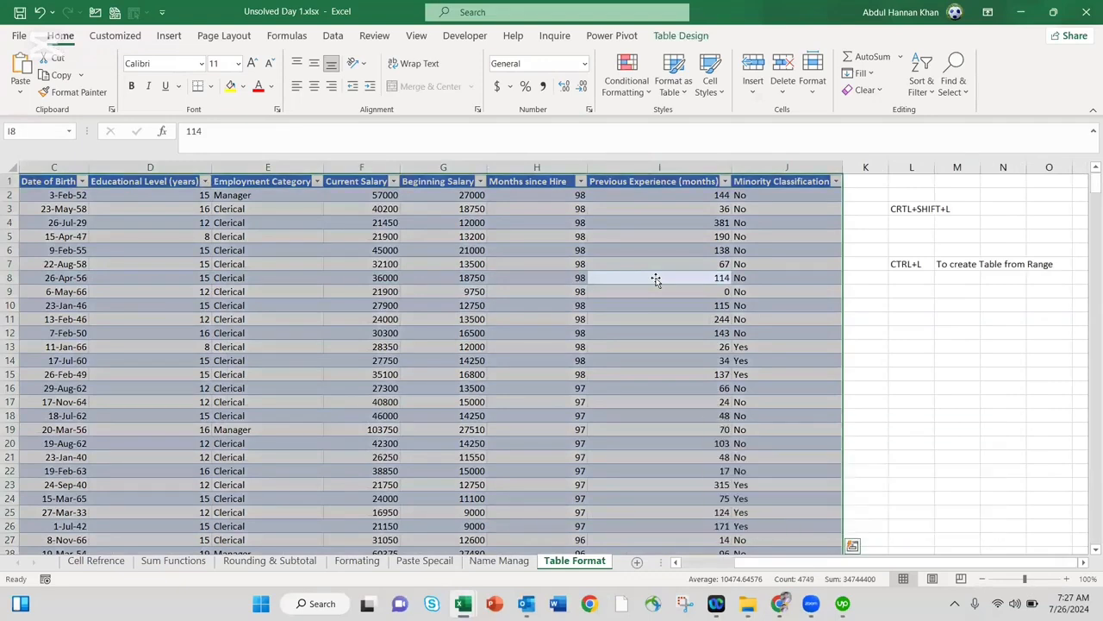
{"action": "key", "text": "Down"}
{"action": "key", "text": "ctrl+a"}
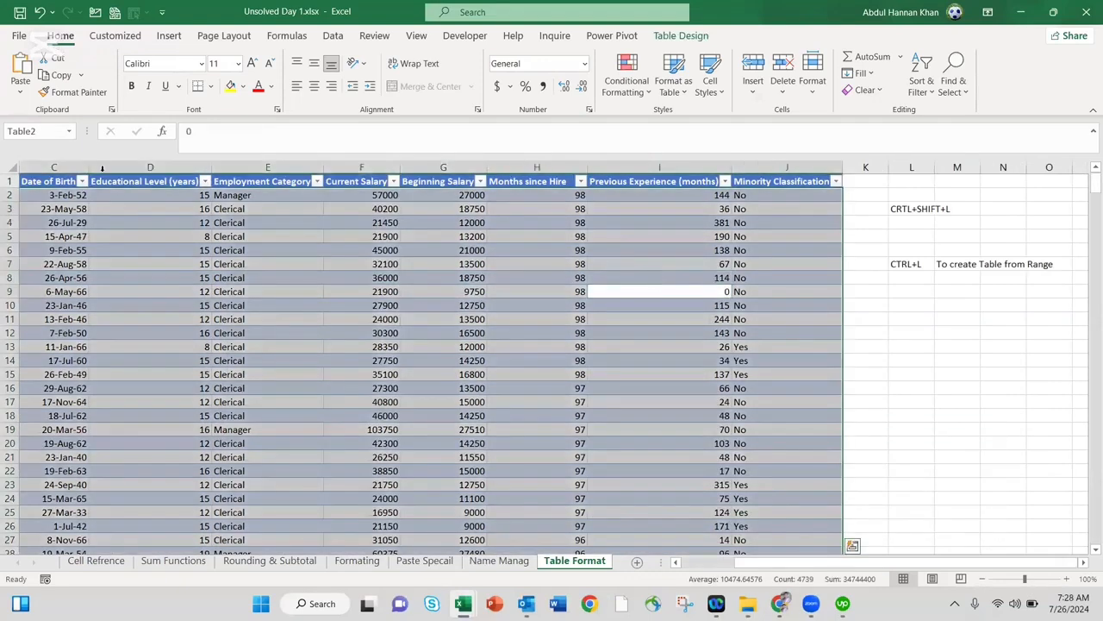
{"action": "left_click", "coordinate": [21, 131]}
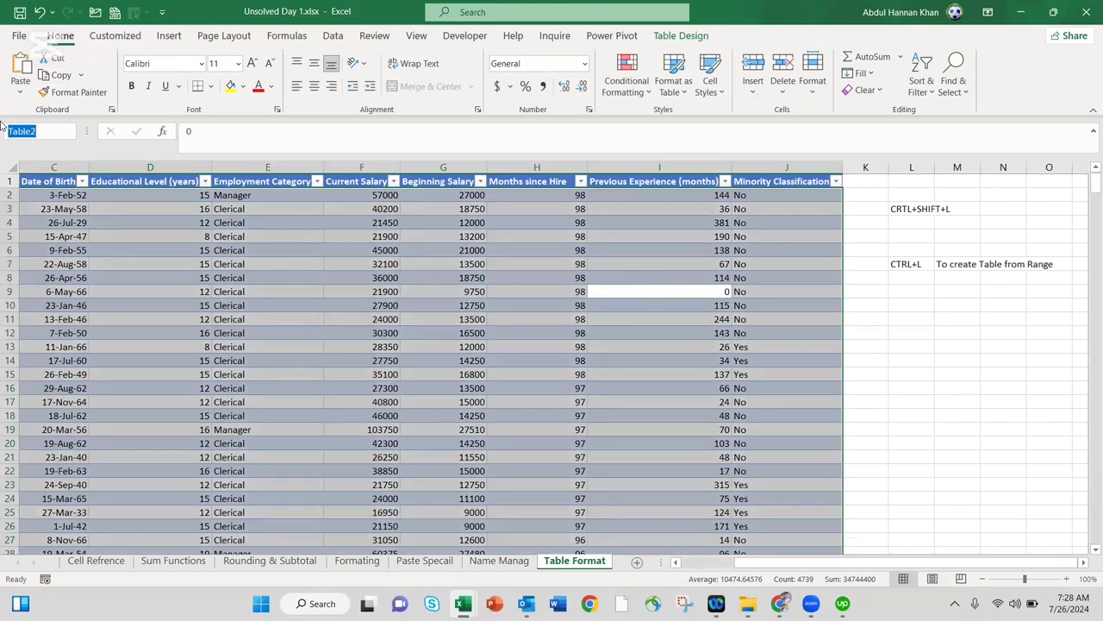
{"action": "type", "text": "HR Data"}
{"action": "key", "text": "Return"}
{"action": "key", "text": "Return"}
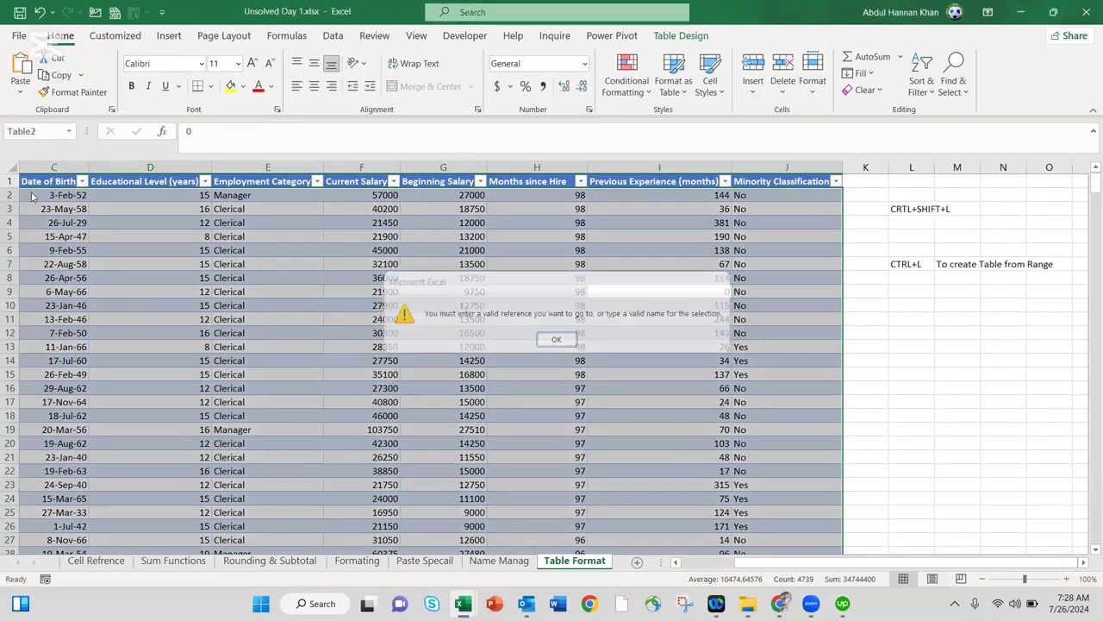
Assign the name HR_Data to the selected employee table data.
{"action": "left_click", "coordinate": [37, 131]}
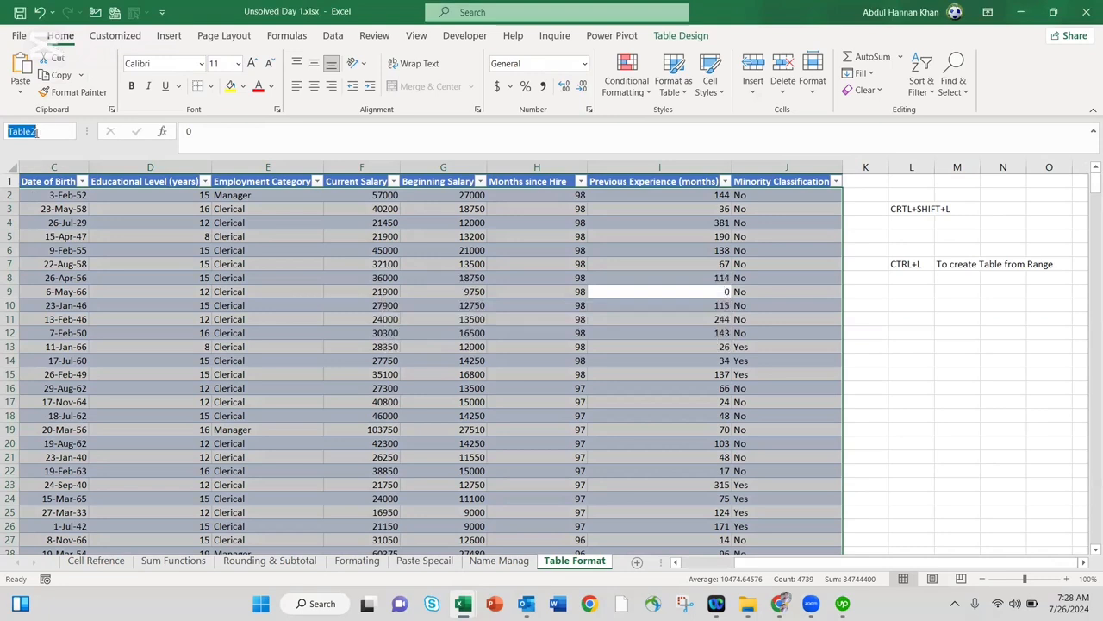
{"action": "type", "text": "HR_Data"}
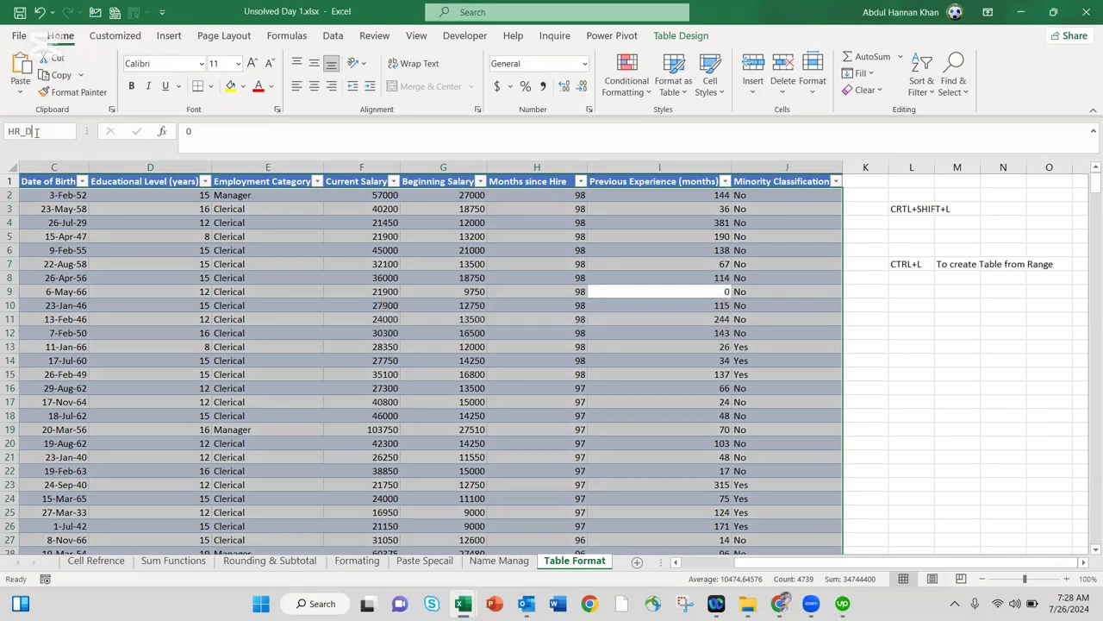
{"action": "key", "text": "Return"}
{"action": "left_click", "coordinate": [851, 382]}
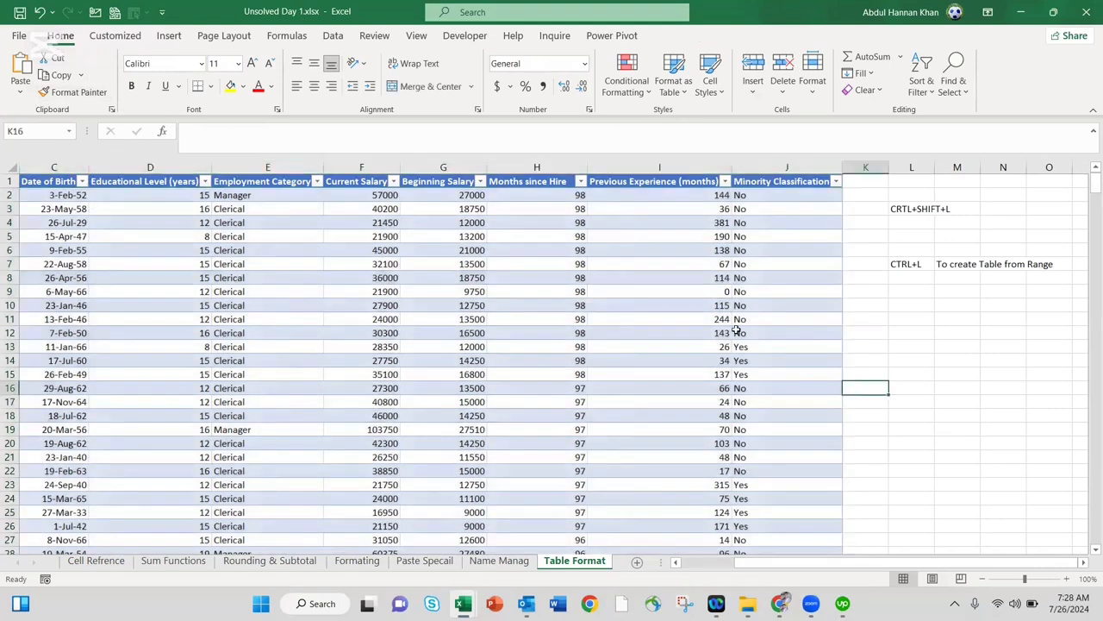
Select the employee table's data records again and try to name them HR+DATA.
{"action": "left_click", "coordinate": [719, 294]}
{"action": "key", "text": "ctrl+a"}
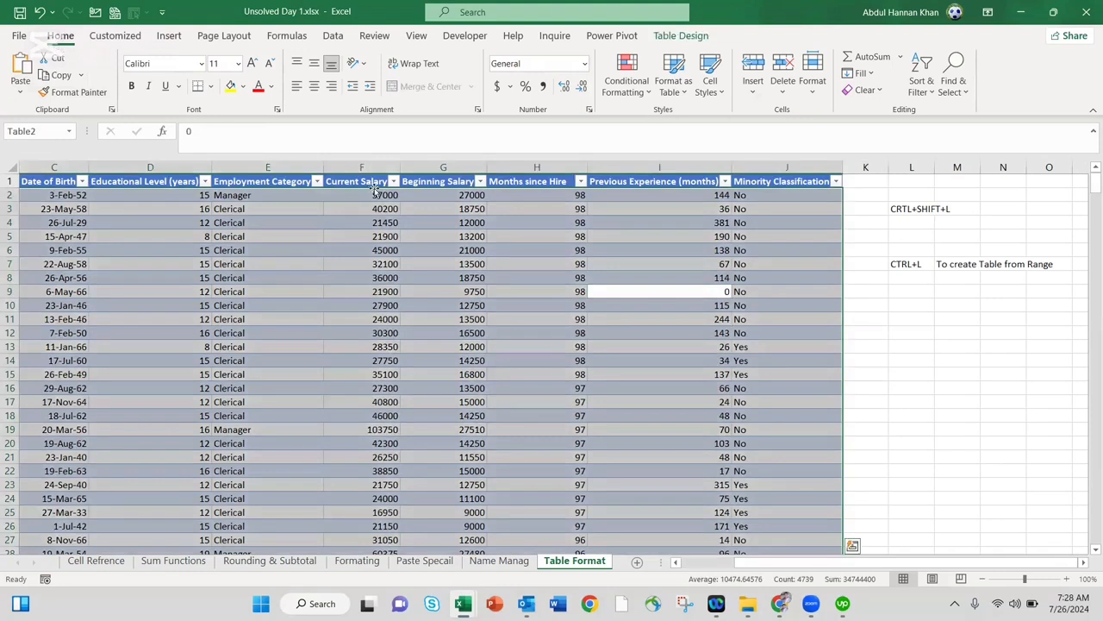
{"action": "left_click", "coordinate": [43, 134]}
{"action": "type", "text": "HR+DATA"}
{"action": "key", "text": "Return"}
{"action": "key", "text": "Return"}
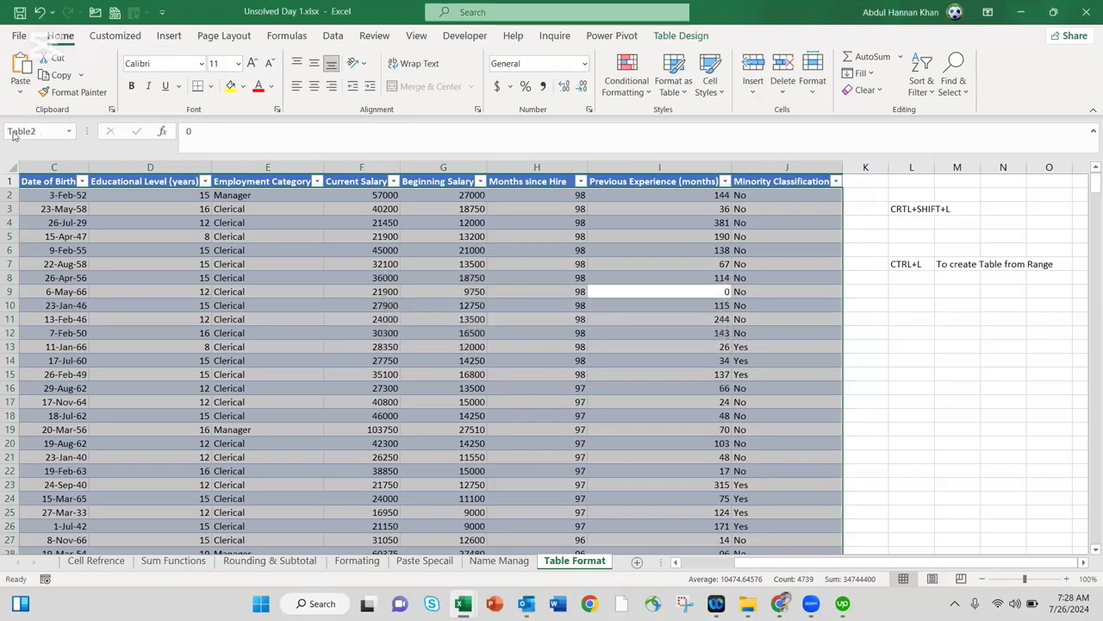
Assign the name HRDATA to the selected employee table data.
{"action": "left_click", "coordinate": [41, 133]}
{"action": "type", "text": "HRDATA"}
{"action": "key", "text": "Return"}
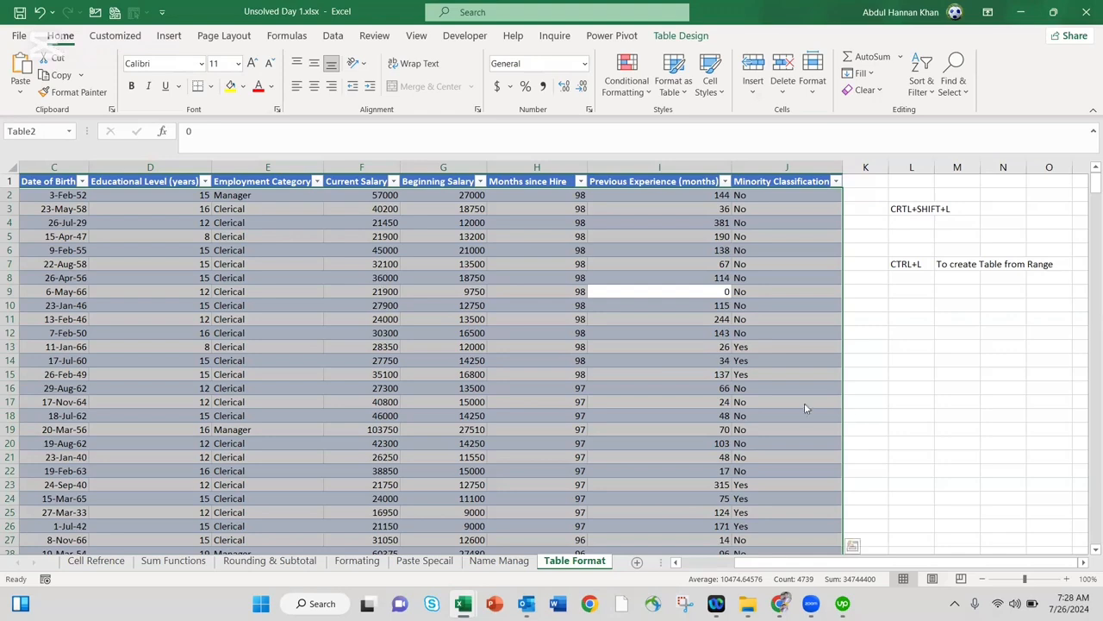
{"action": "left_click", "coordinate": [911, 428]}
Select the whole employee table including its header row and try to name it HR DATA.
{"action": "left_click", "coordinate": [723, 335]}
{"action": "left_click", "coordinate": [758, 232]}
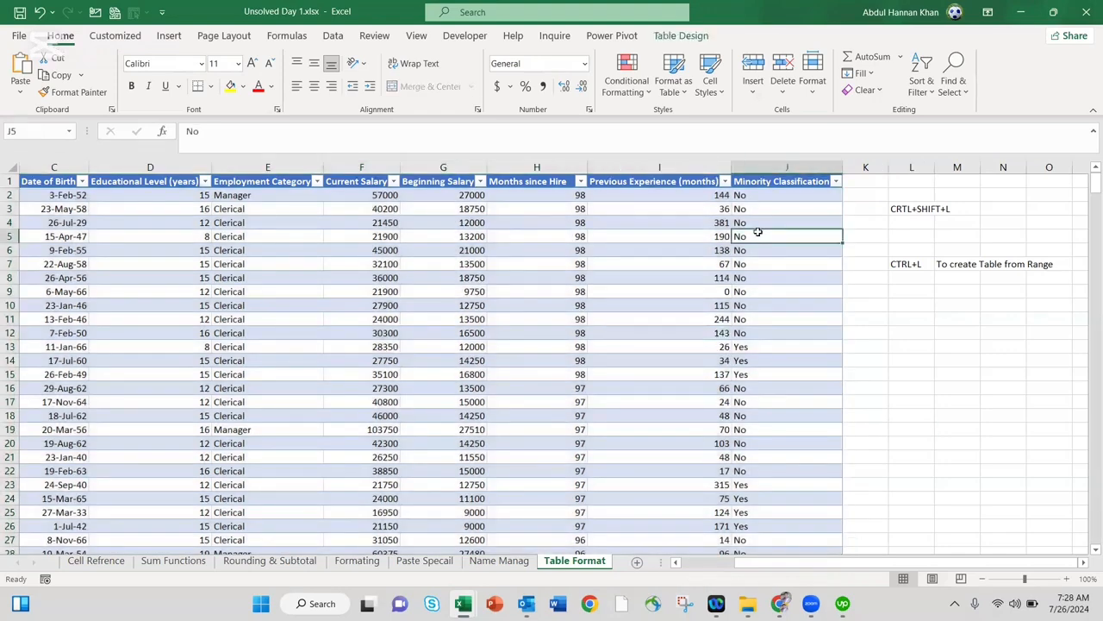
{"action": "key", "text": "ctrl+a"}
{"action": "key", "text": "ctrl+a"}
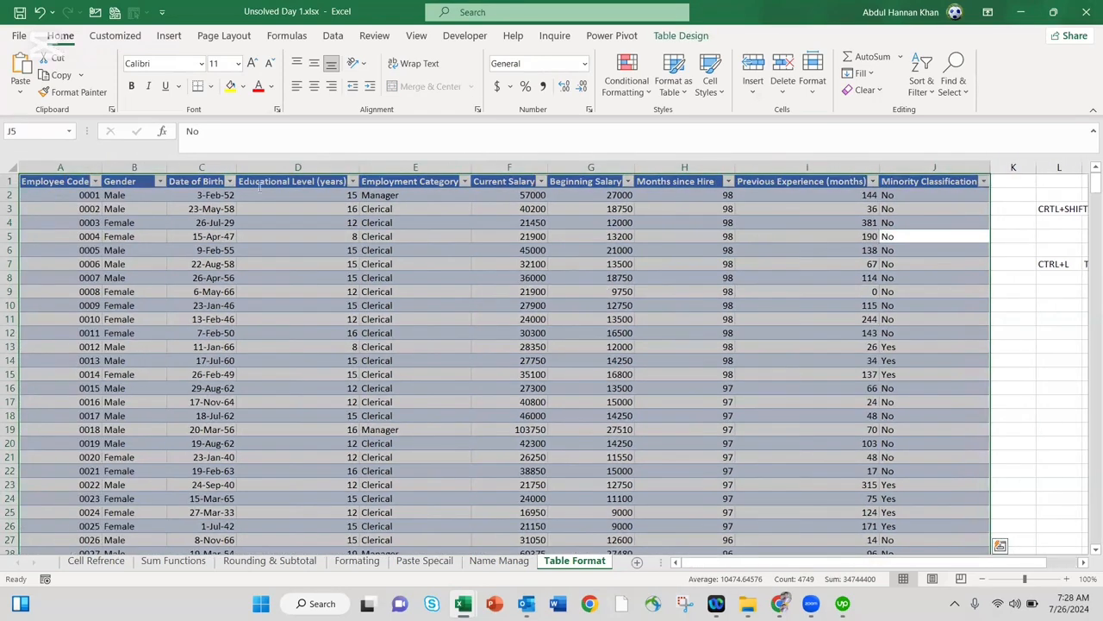
{"action": "left_click", "coordinate": [58, 130]}
{"action": "type", "text": "HR DATA"}
{"action": "key", "text": "Return"}
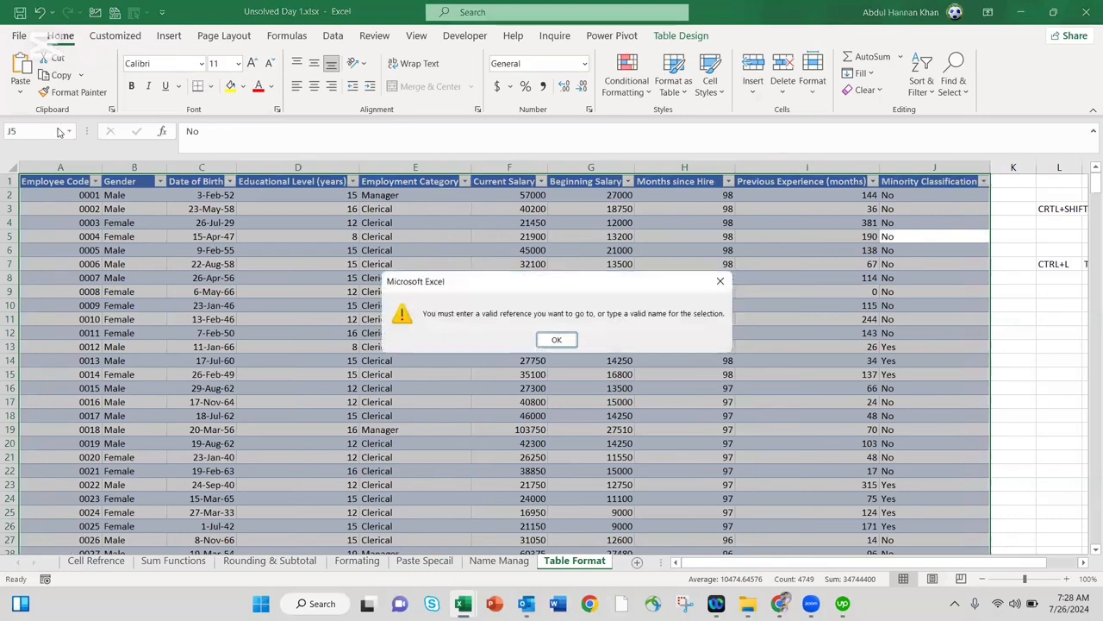
{"action": "key", "text": "Return"}
Enter =SUM(Table2[Beginning Salary]) in cell M10 to total the table's Beginning Salary column.
{"action": "left_click", "coordinate": [911, 294]}
{"action": "scroll", "coordinate": [905, 297], "scroll_direction": "right", "scroll_amount": 3}
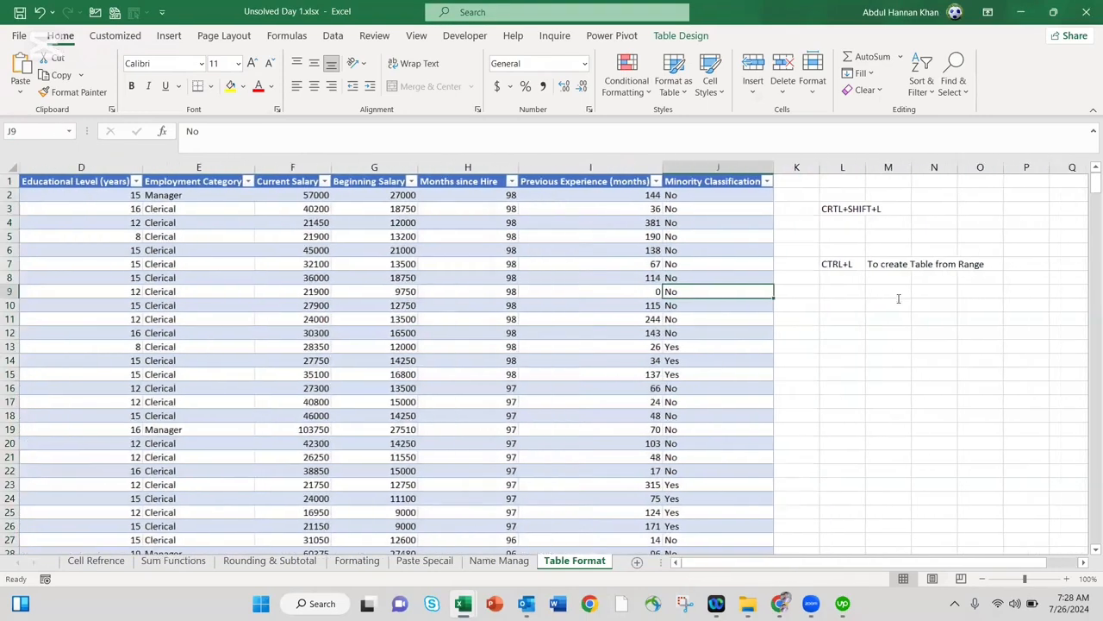
{"action": "left_click", "coordinate": [888, 305]}
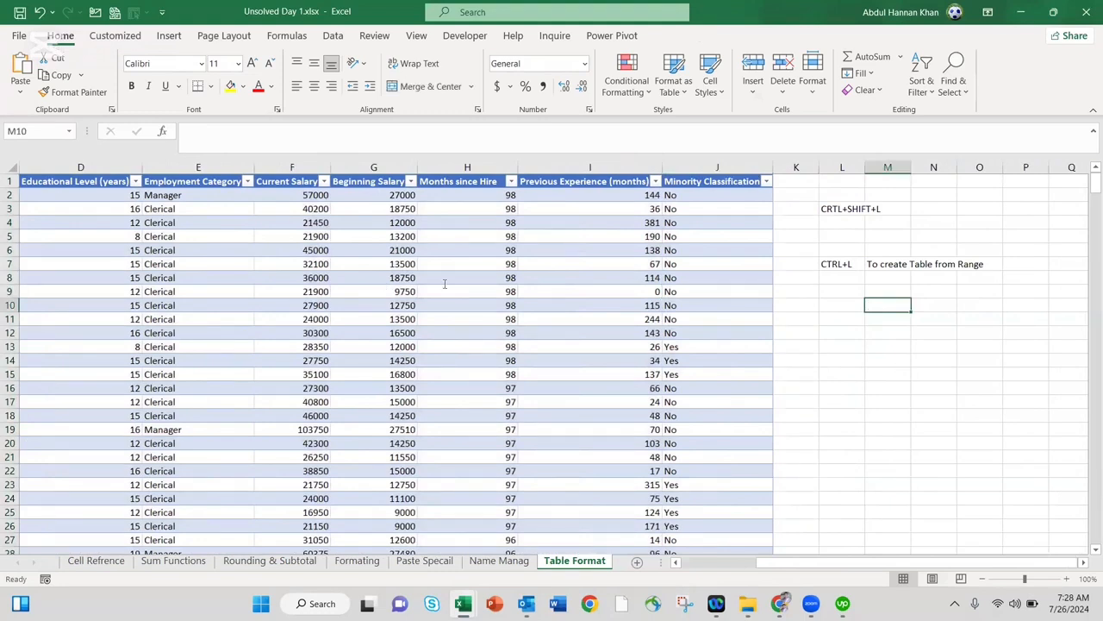
{"action": "type", "text": "=sum"}
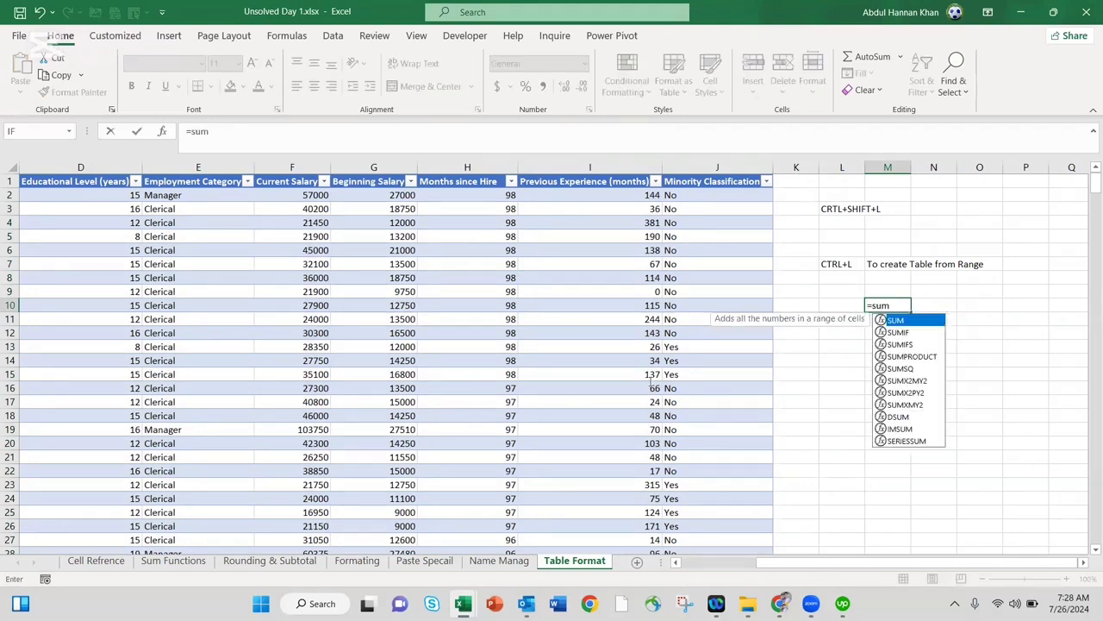
{"action": "key", "text": "Tab"}
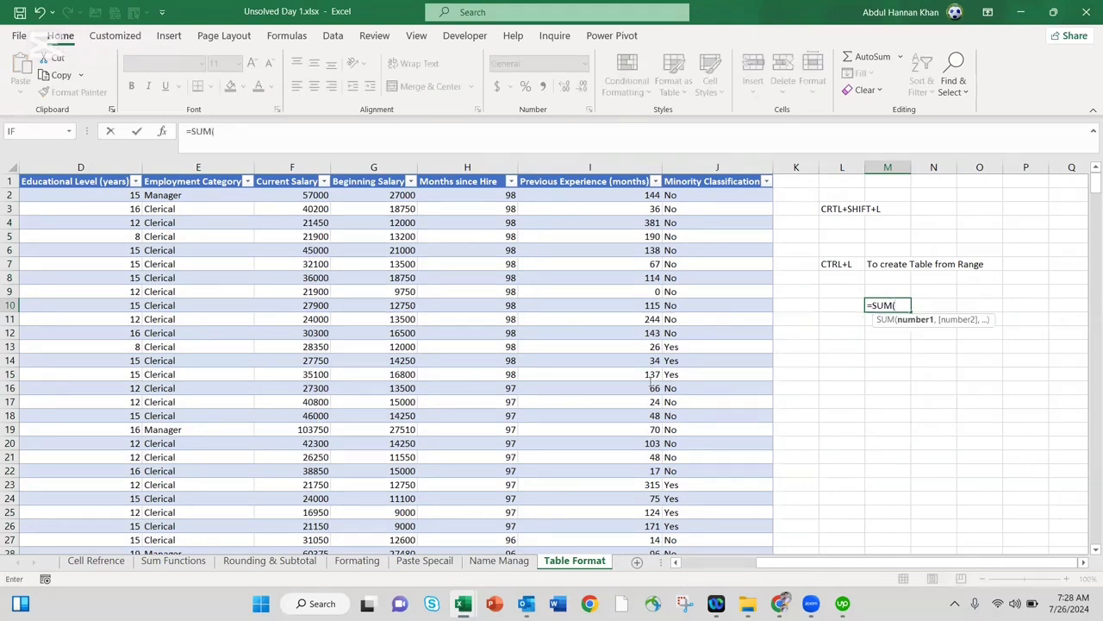
{"action": "type", "text": "ta"}
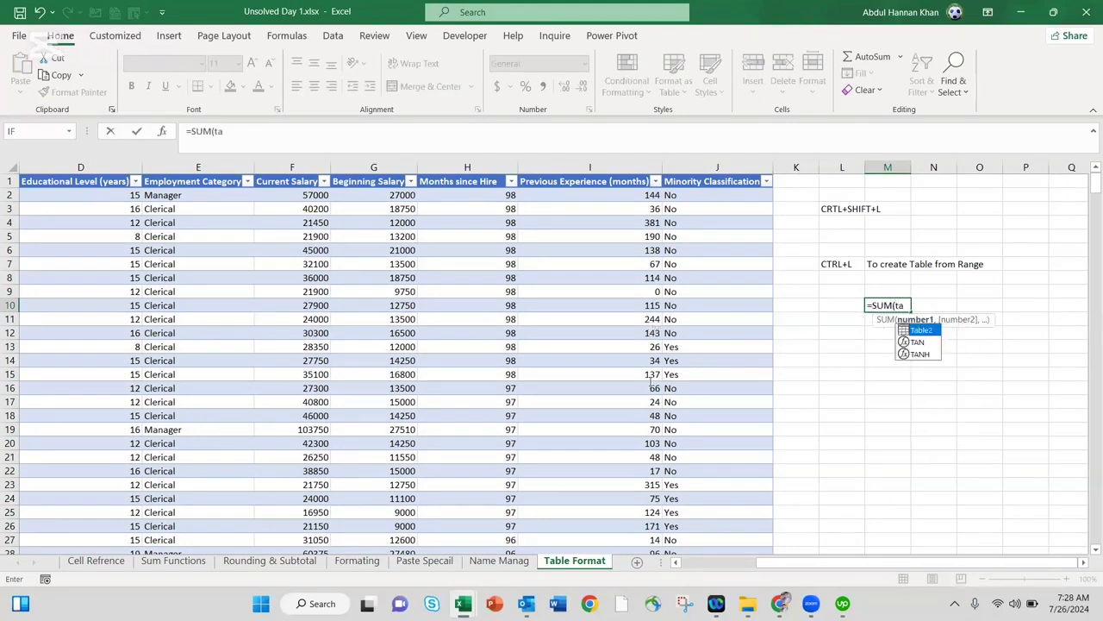
{"action": "key", "text": "Tab"}
{"action": "type", "text": "["}
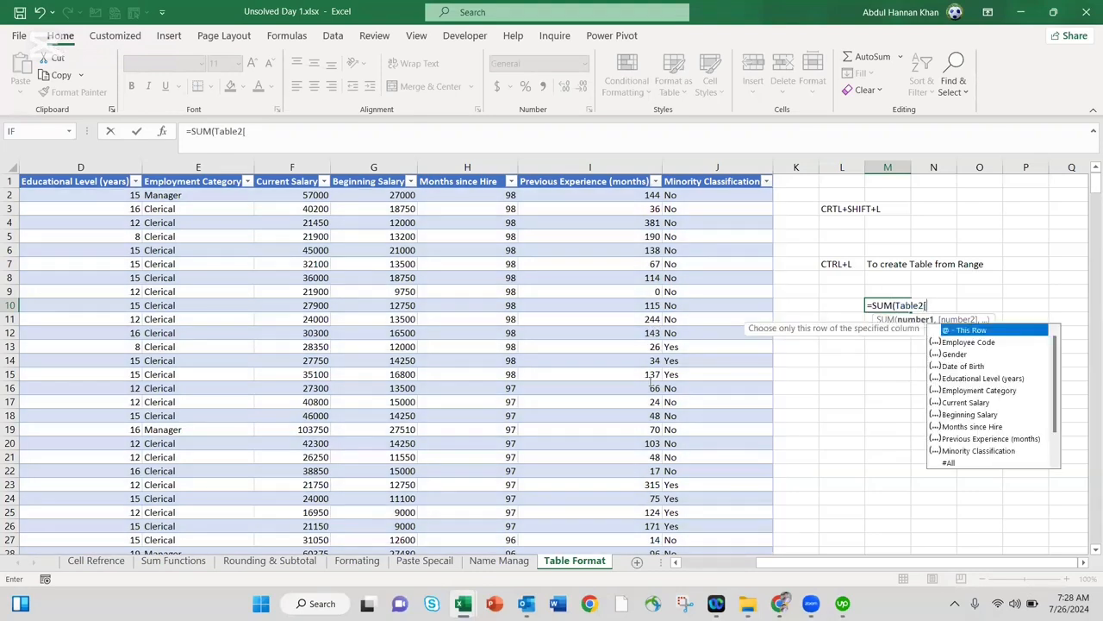
{"action": "type", "text": "be"}
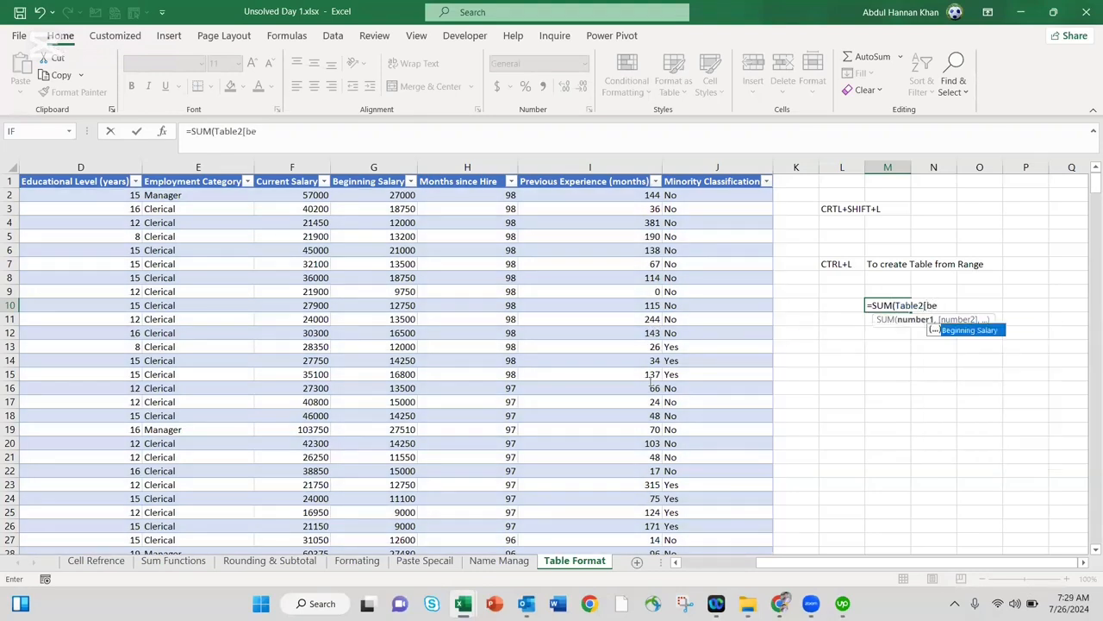
{"action": "key", "text": "Tab"}
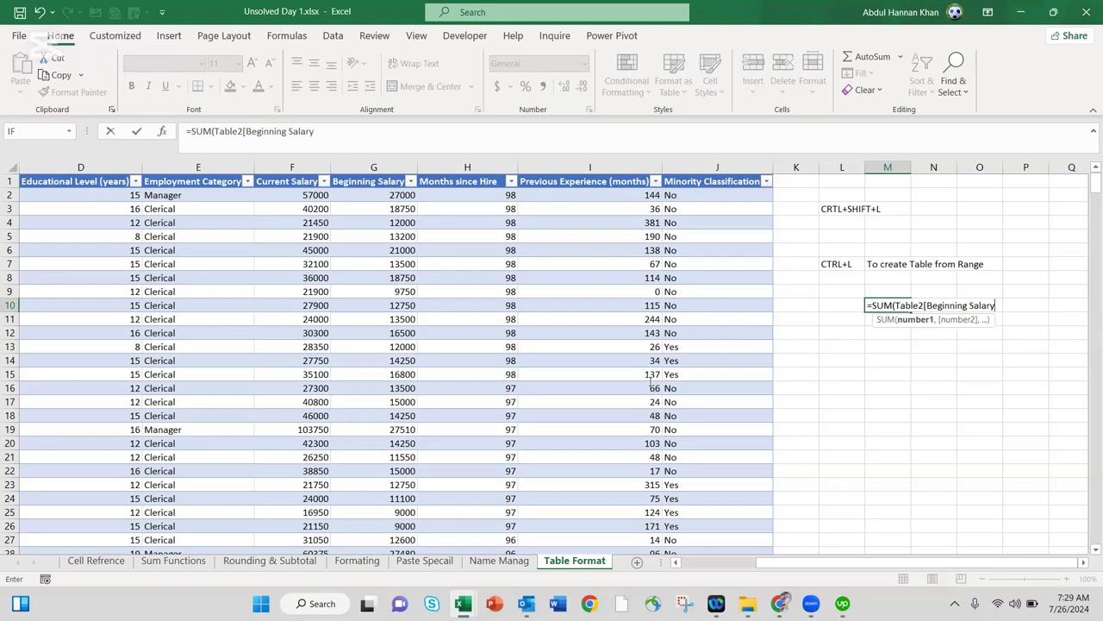
{"action": "type", "text": "])"}
{"action": "key", "text": "Return"}
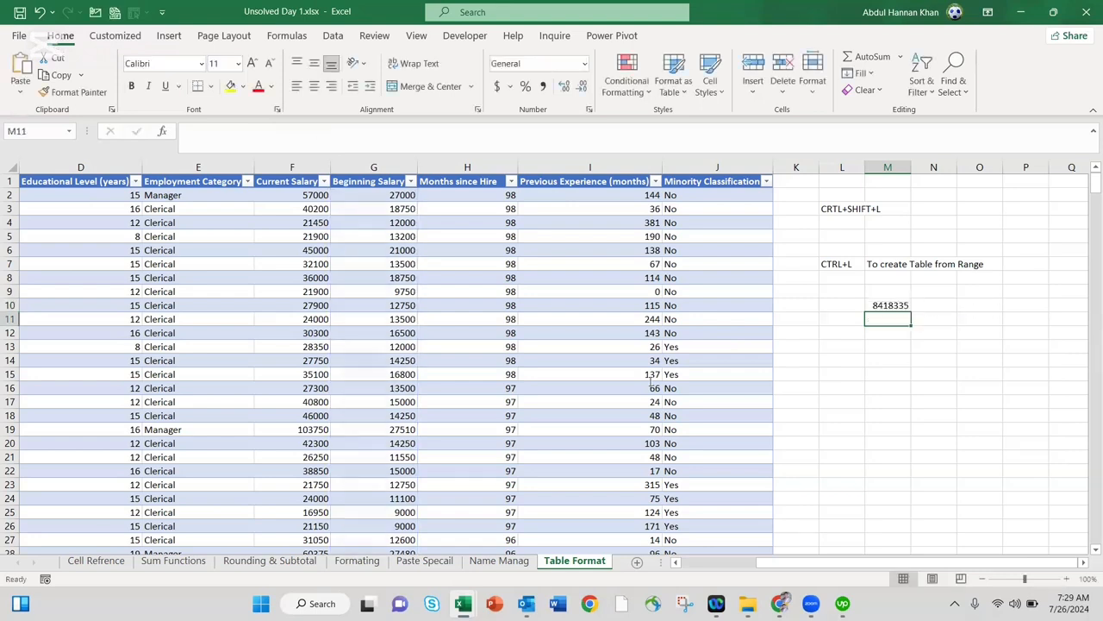
Examine the table name and the Beginning Salary column reference in cell M10's formula, leaving the formula unedited.
{"action": "left_click", "coordinate": [889, 302]}
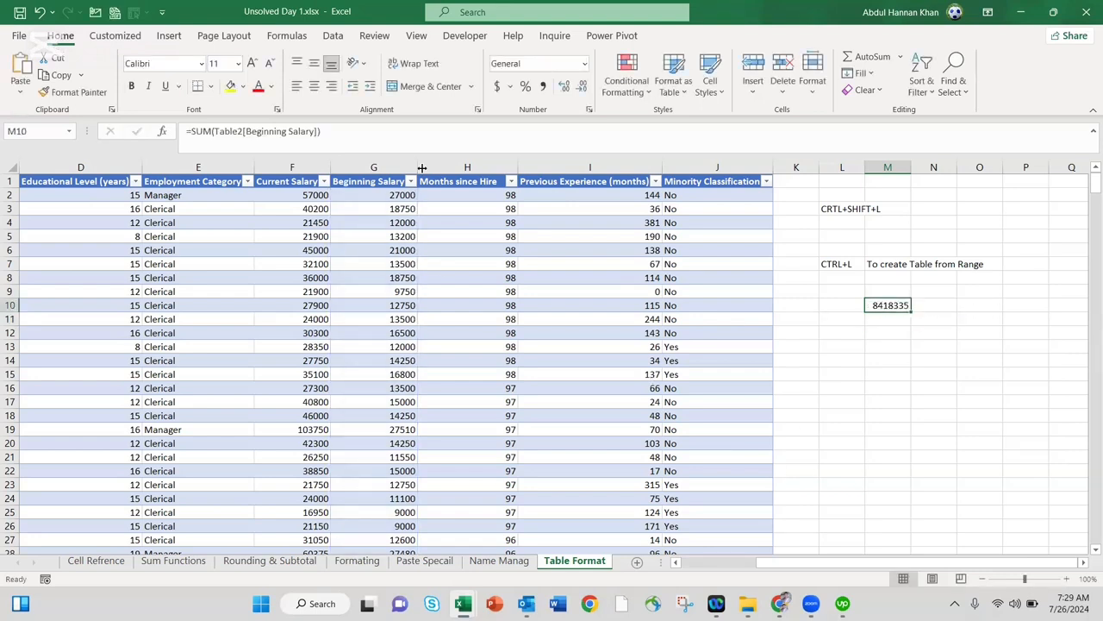
{"action": "left_click", "coordinate": [214, 131]}
{"action": "double_click", "coordinate": [227, 131]}
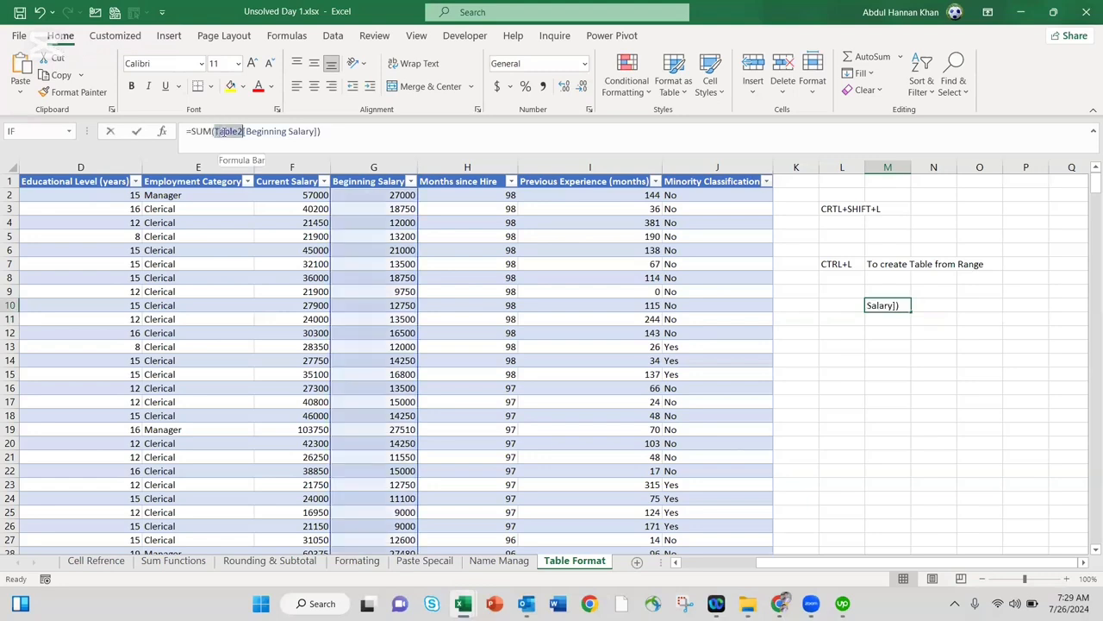
{"action": "left_click_drag", "start_coordinate": [315, 132], "coordinate": [246, 132]}
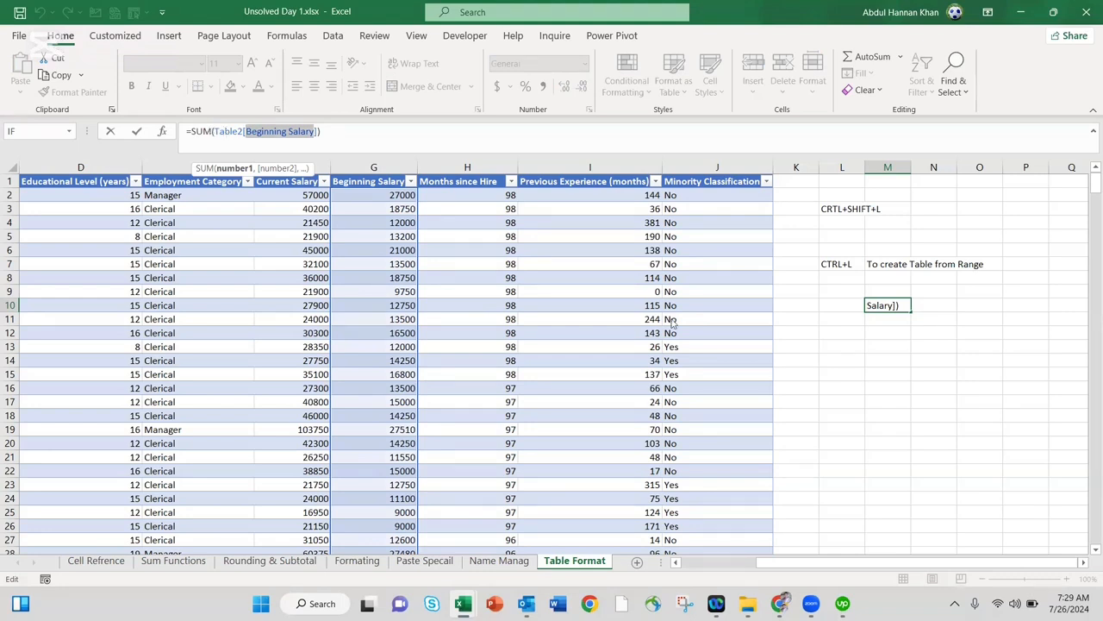
{"action": "key", "text": "Escape"}
{"action": "left_click", "coordinate": [814, 351]}
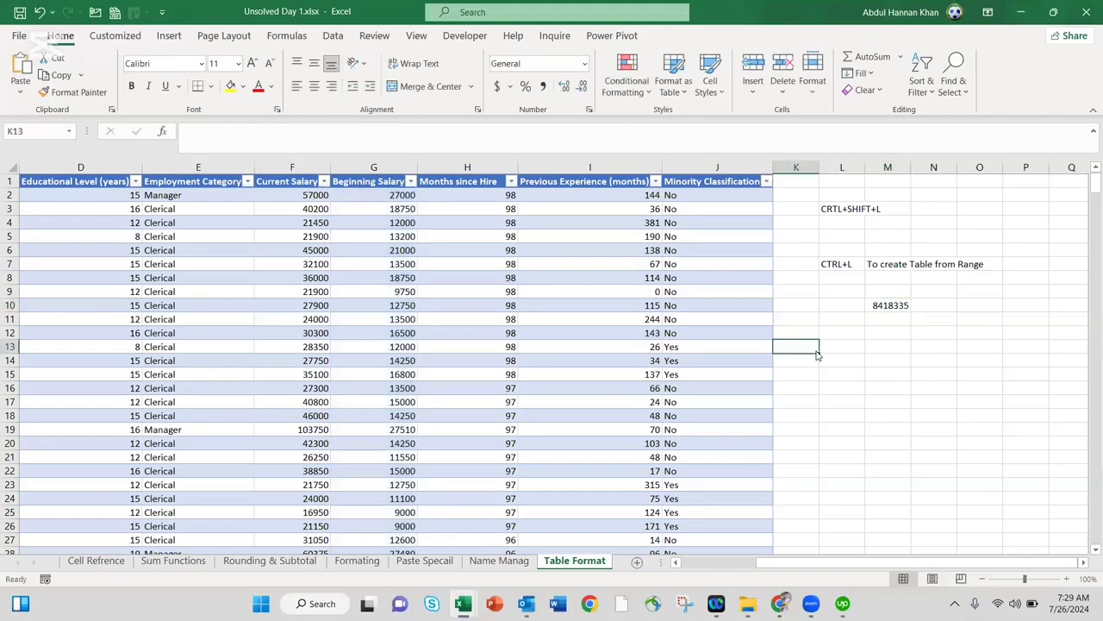
Review the employee table's records from the first row down to the end of the data and back.
{"action": "scroll", "coordinate": [815, 352], "scroll_direction": "left", "scroll_amount": 3}
{"action": "scroll", "coordinate": [634, 347], "scroll_direction": "down", "scroll_amount": 20}
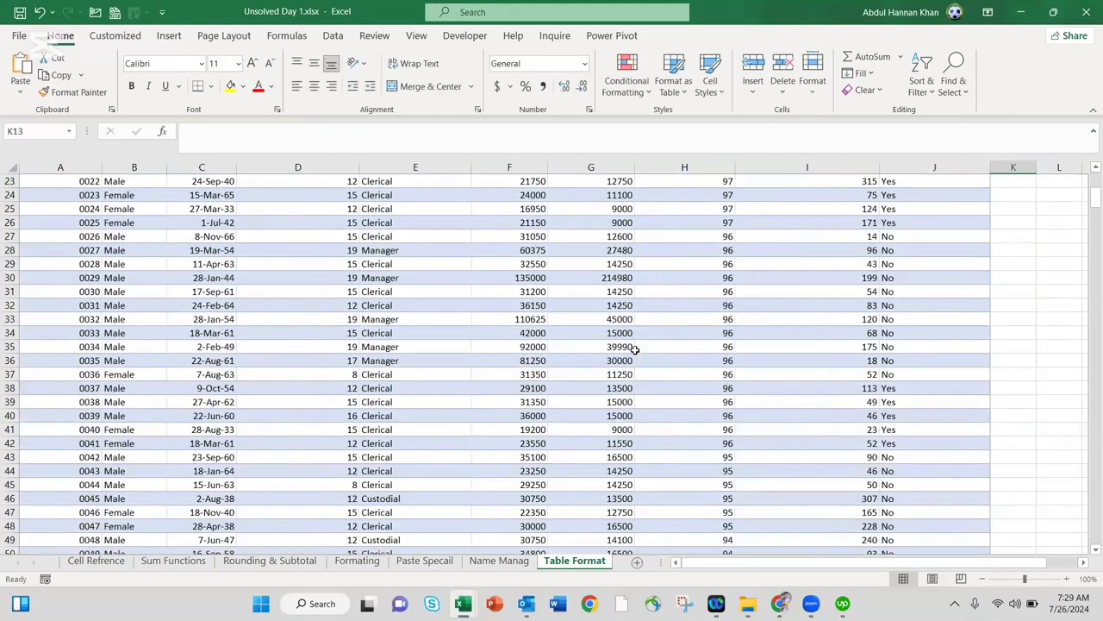
{"action": "scroll", "coordinate": [634, 351], "scroll_direction": "down", "scroll_amount": 20}
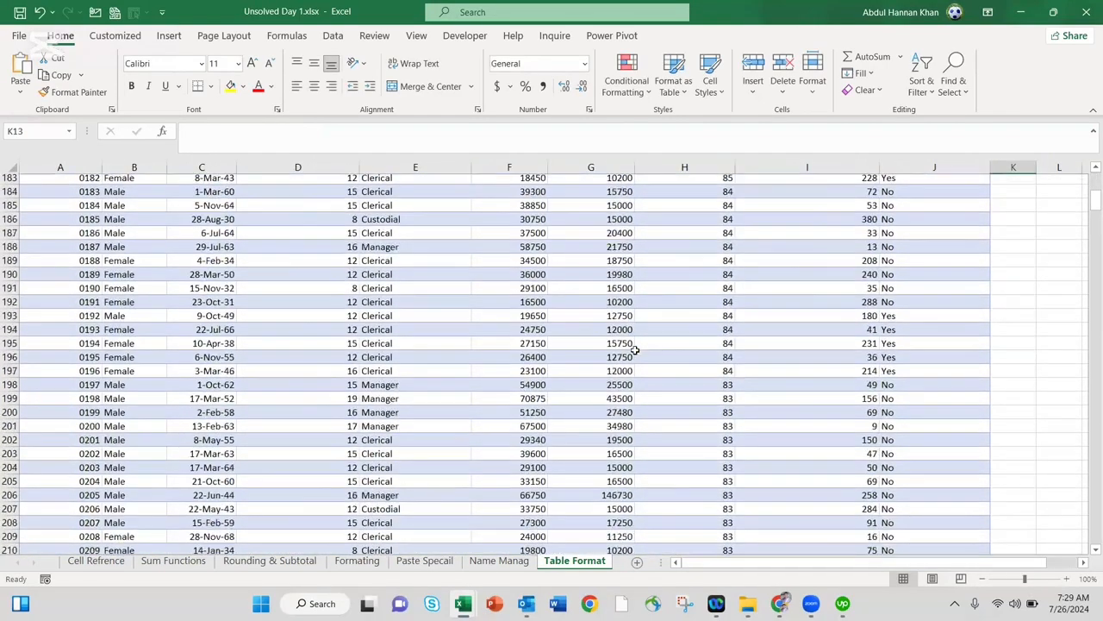
{"action": "scroll", "coordinate": [634, 351], "scroll_direction": "down", "scroll_amount": 20}
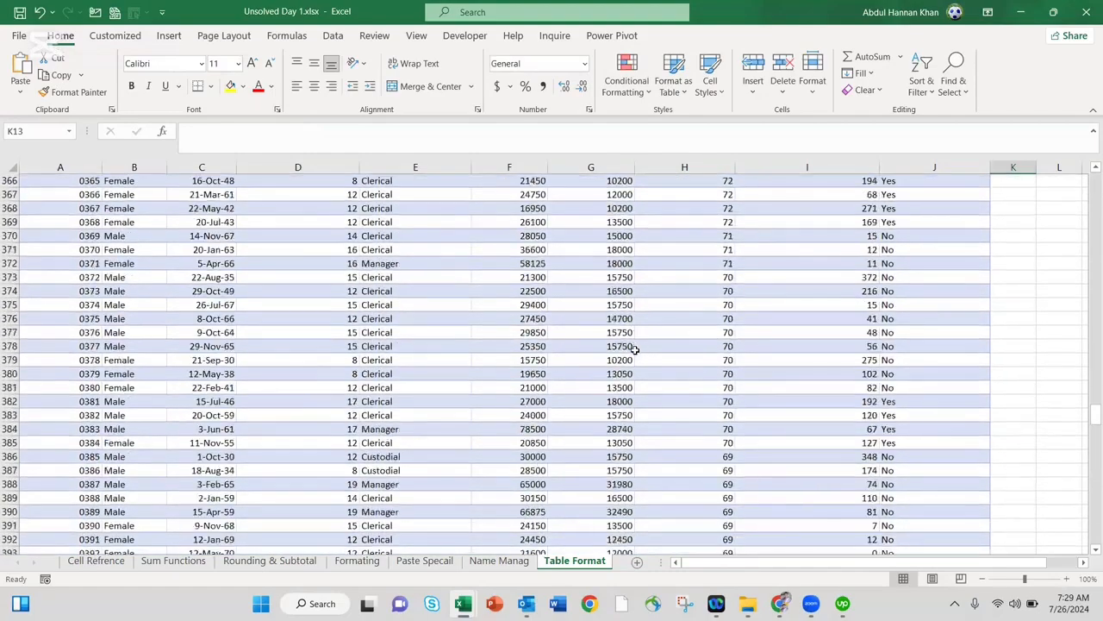
{"action": "scroll", "coordinate": [635, 350], "scroll_direction": "down", "scroll_amount": 5}
{"action": "scroll", "coordinate": [634, 350], "scroll_direction": "up", "scroll_amount": 20}
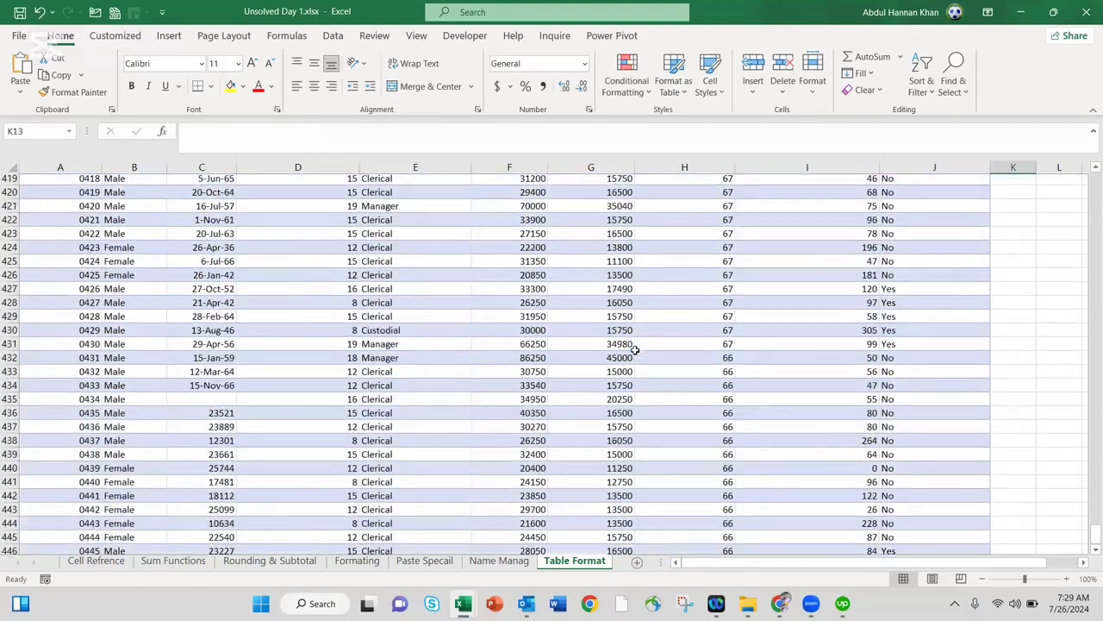
{"action": "scroll", "coordinate": [634, 351], "scroll_direction": "up", "scroll_amount": 20}
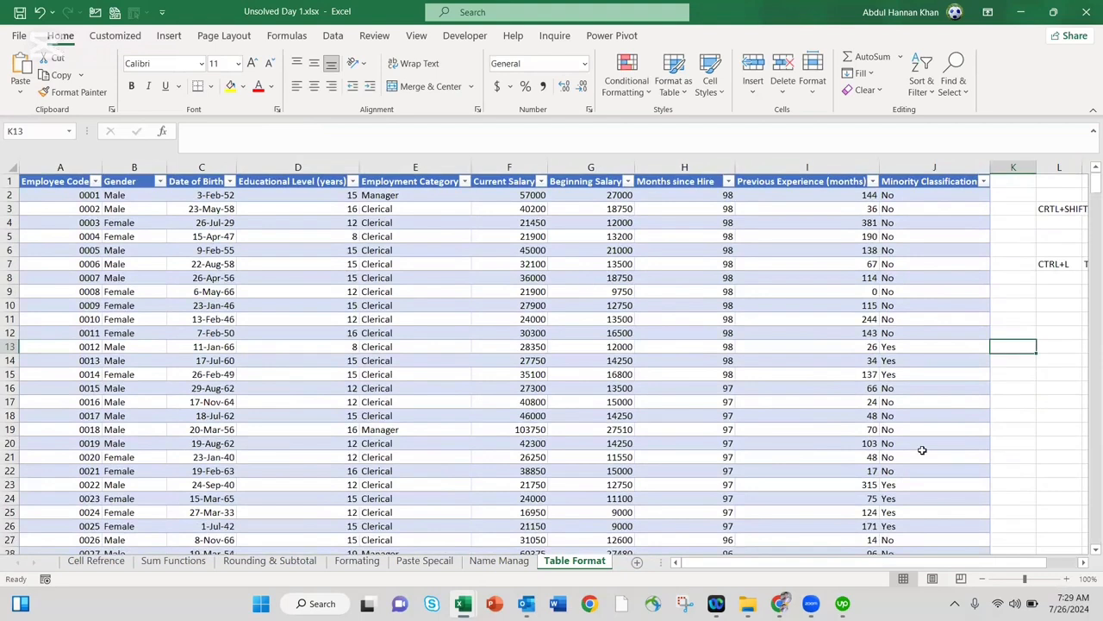
{"action": "left_click", "coordinate": [996, 455]}
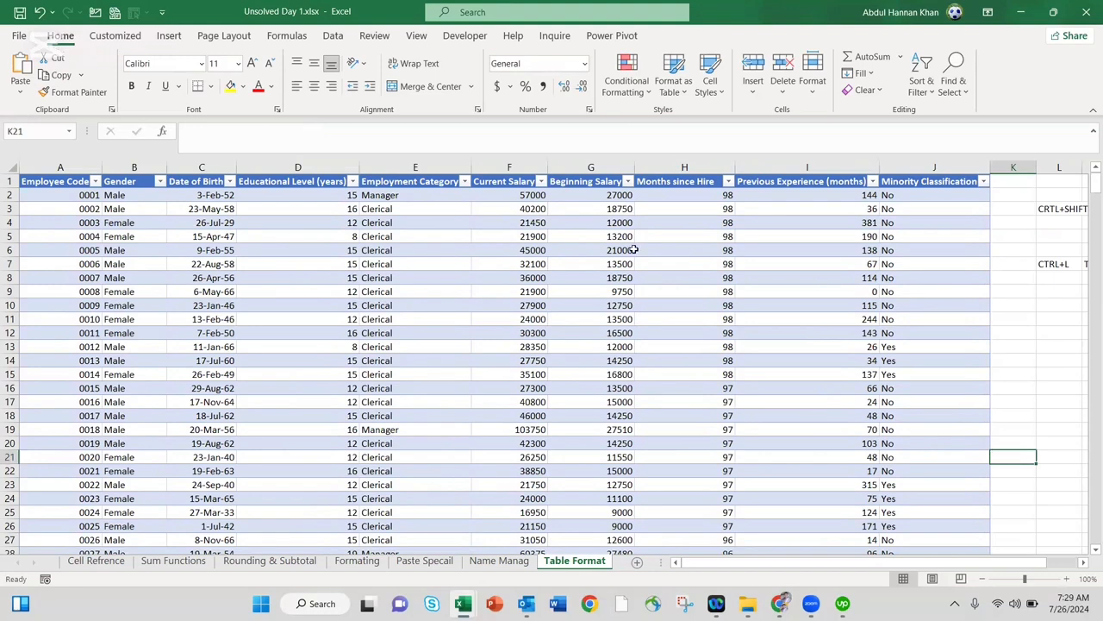
{"action": "key", "text": "alt+Tab"}
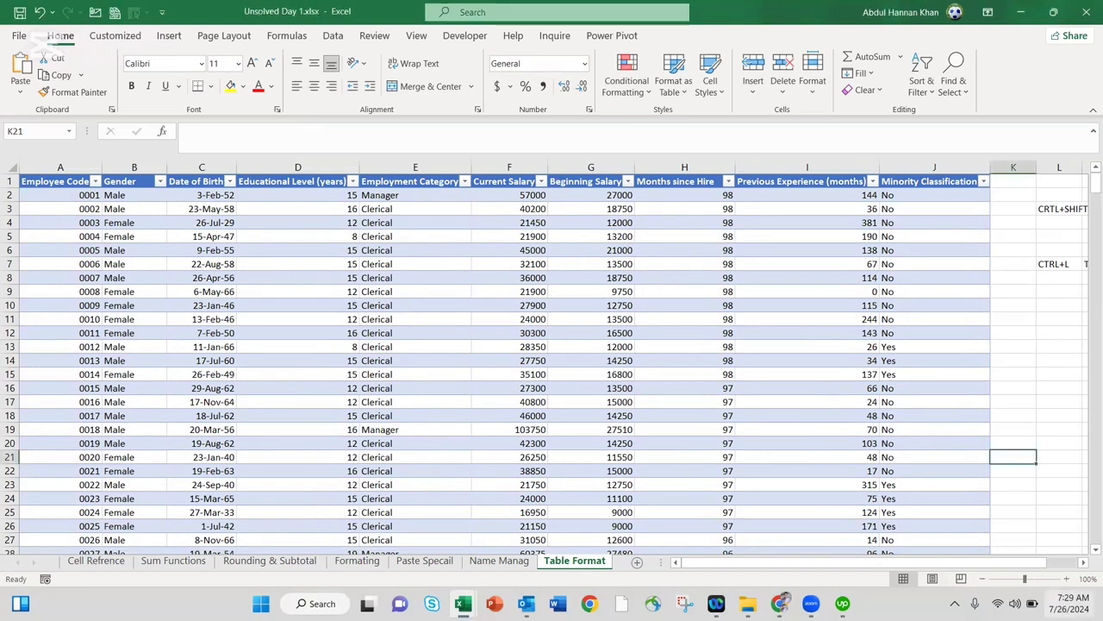
{"action": "left_click", "coordinate": [1073, 604]}
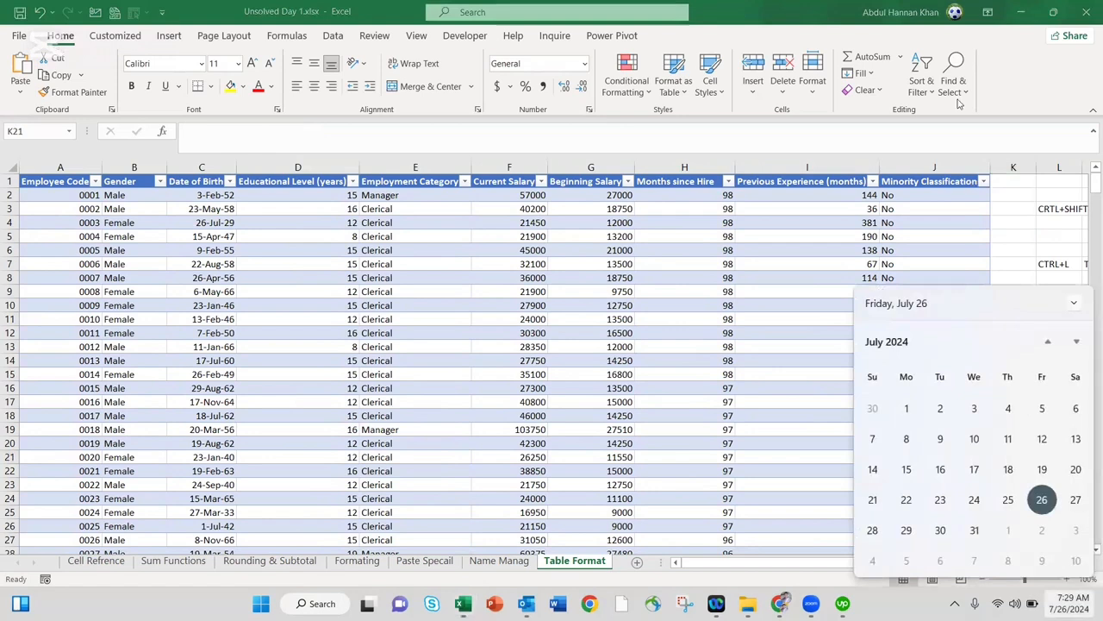
{"action": "left_click", "coordinate": [1021, 216]}
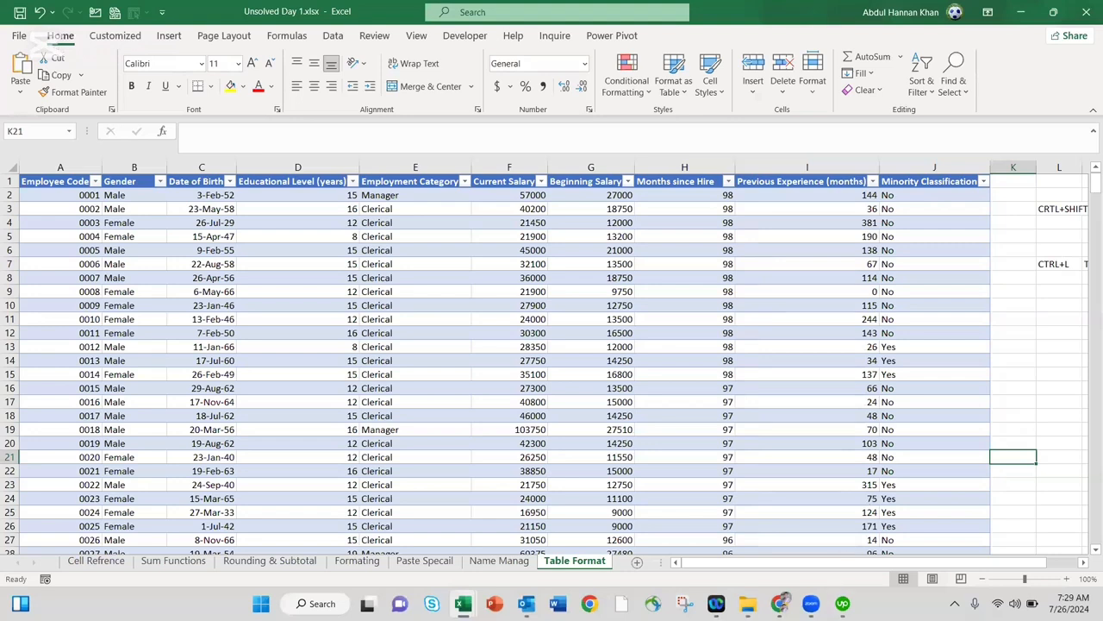
{"action": "mouse_move", "coordinate": [810, 603]}
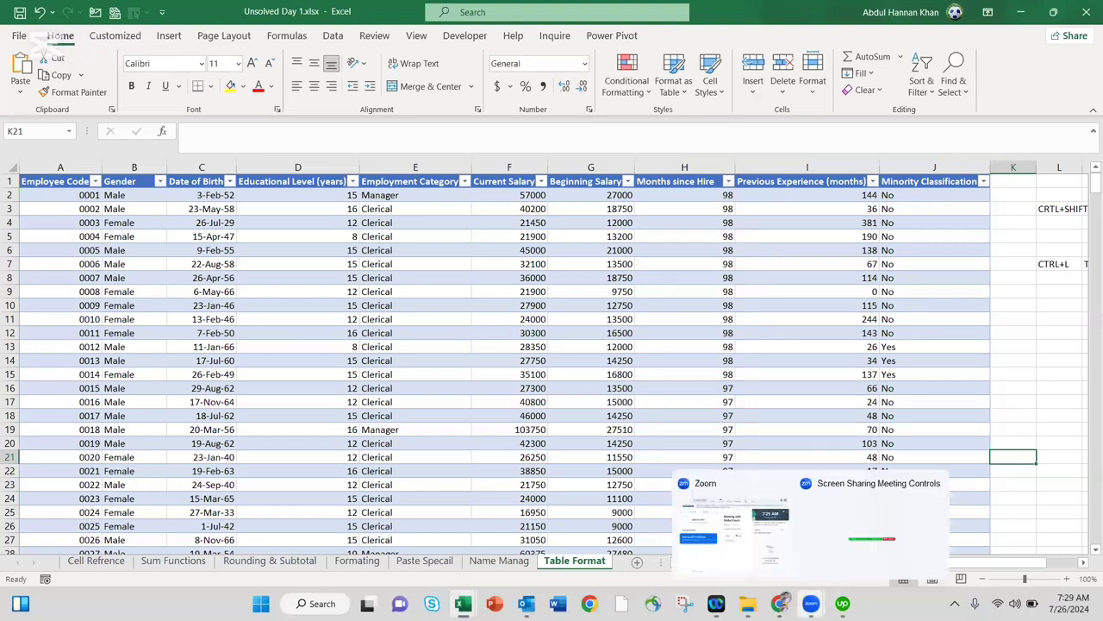
{"action": "left_click", "coordinate": [1060, 330]}
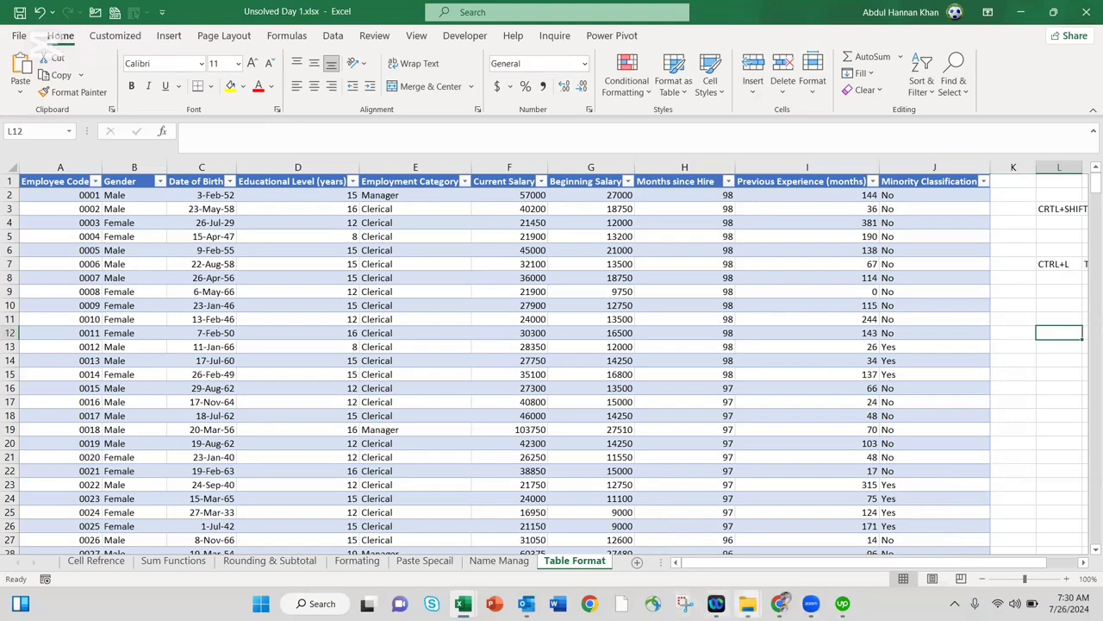
Switch to the Task 1.xlsx workbook and look through its GP, Comm, Sales and Tax sheets.
{"action": "mouse_move", "coordinate": [747, 604]}
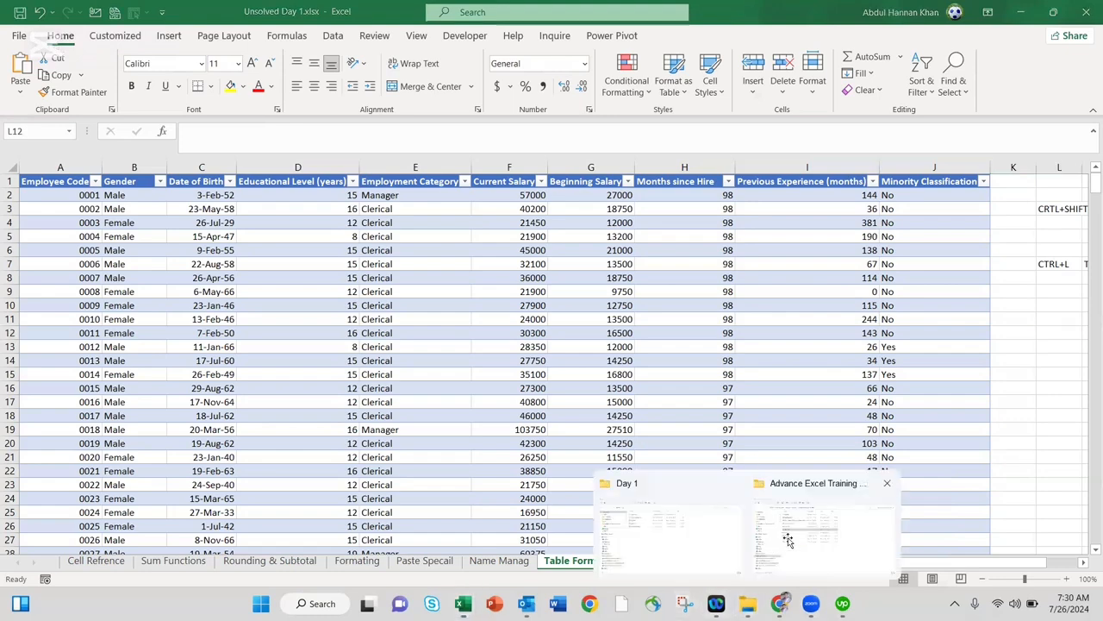
{"action": "left_click", "coordinate": [419, 343]}
{"action": "key", "text": "alt+Tab"}
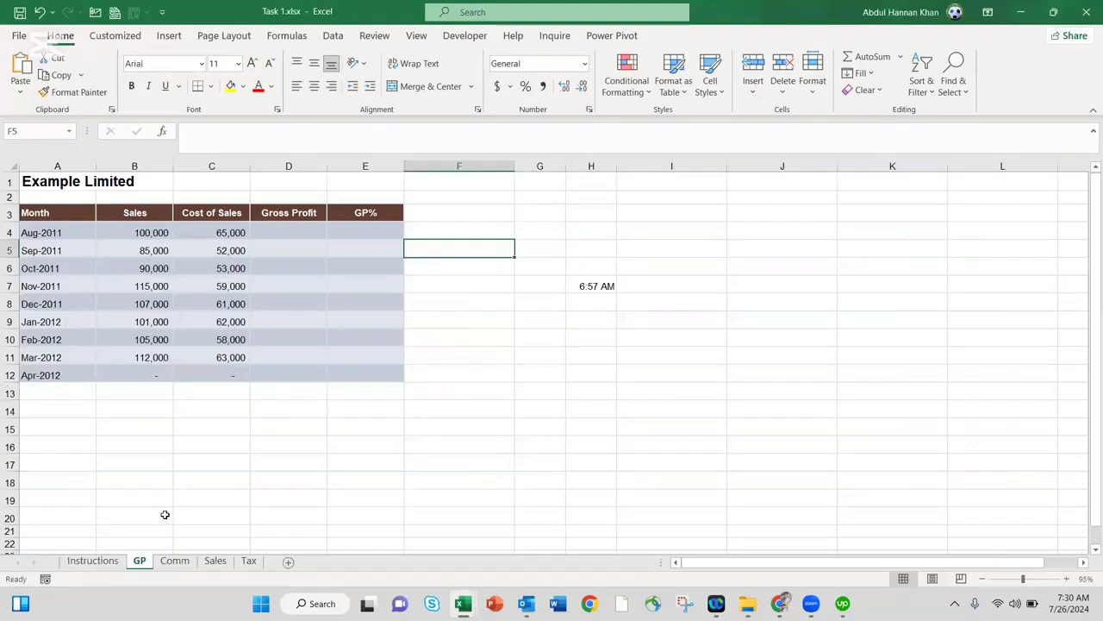
{"action": "left_click", "coordinate": [162, 562]}
{"action": "left_click", "coordinate": [203, 564]}
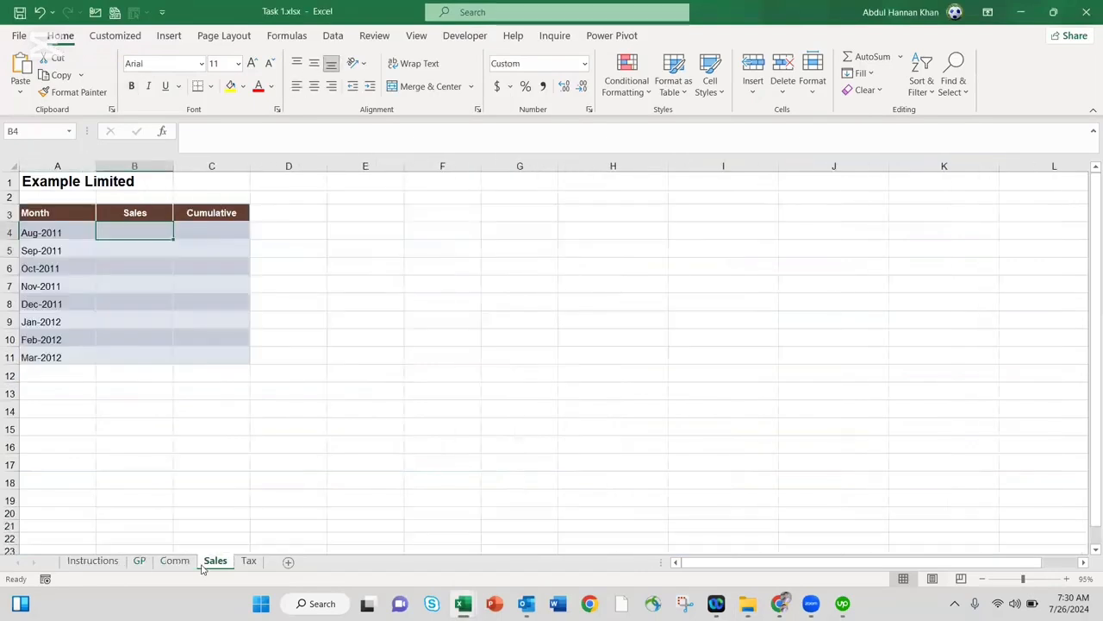
{"action": "left_click", "coordinate": [248, 561]}
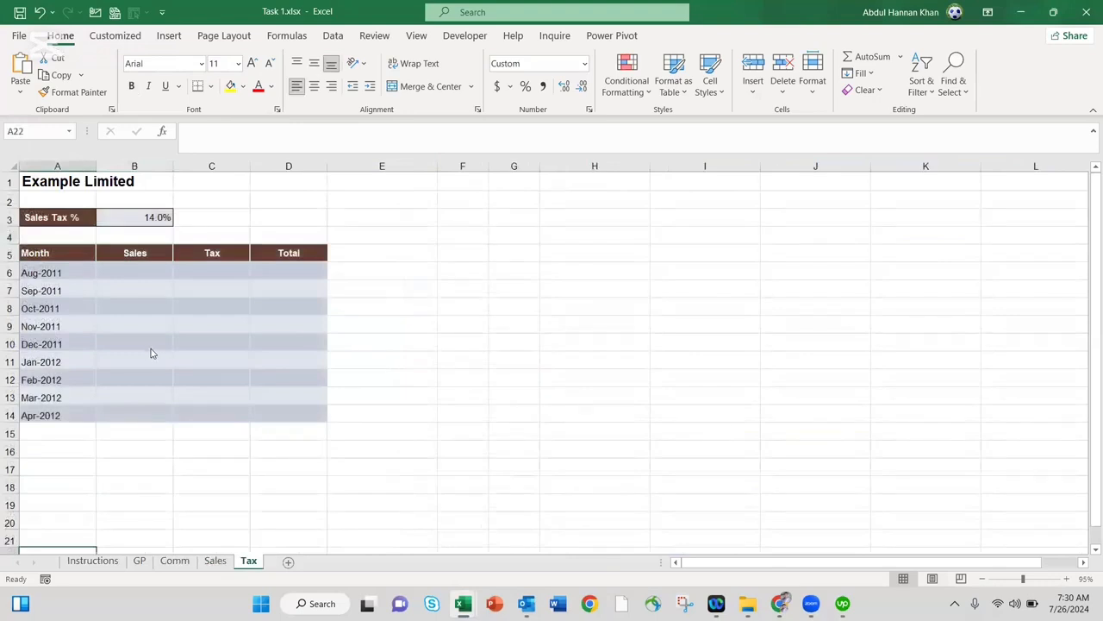
{"action": "left_click", "coordinate": [139, 561]}
{"action": "left_click", "coordinate": [176, 561]}
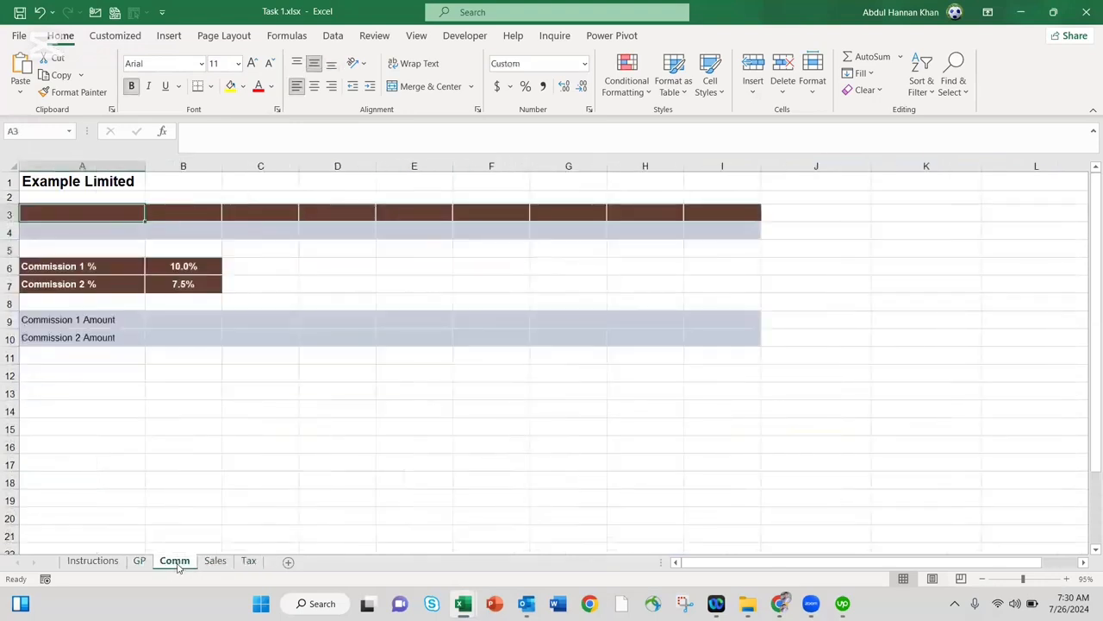
{"action": "left_click", "coordinate": [215, 561]}
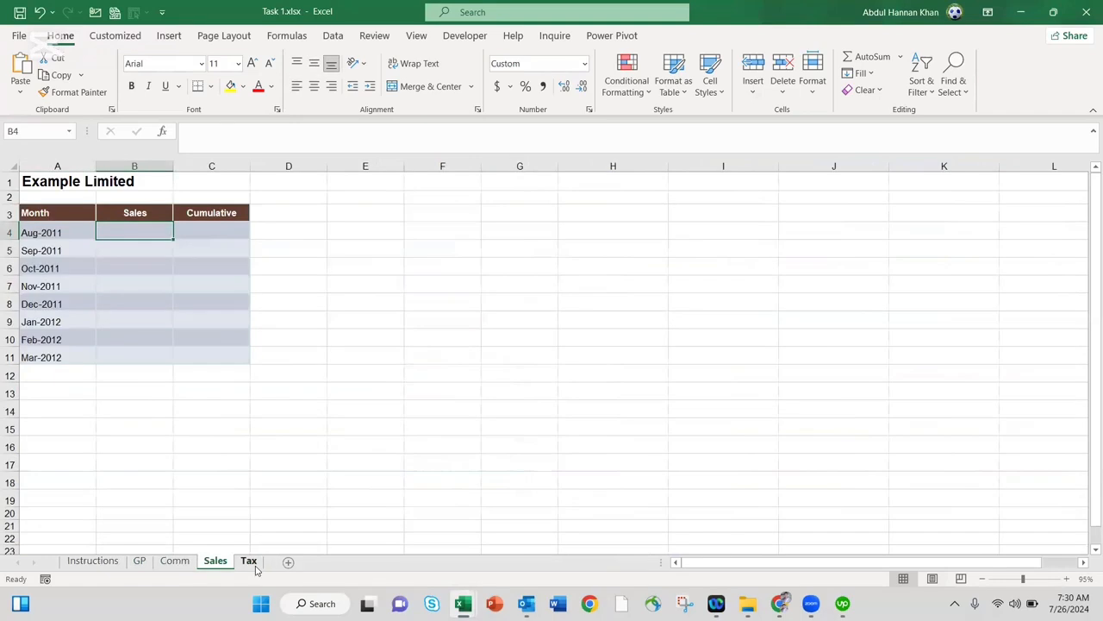
{"action": "left_click", "coordinate": [250, 562]}
Read through the exercise steps on the Instructions sheet of Task 1.xlsx, down to the final save step.
{"action": "left_click", "coordinate": [91, 561]}
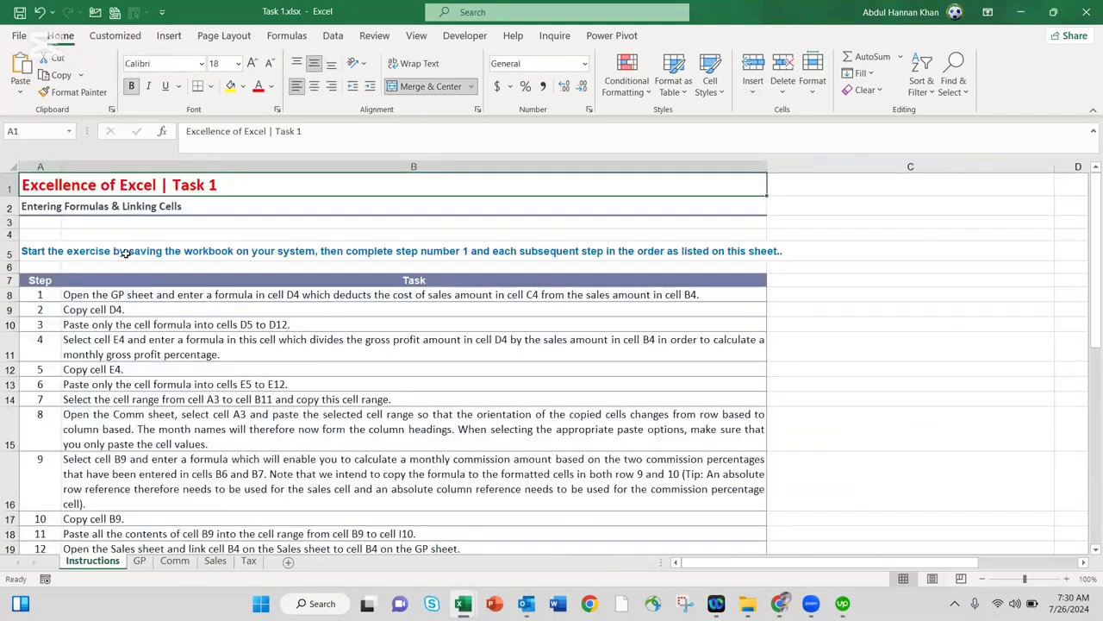
{"action": "scroll", "coordinate": [158, 277], "scroll_direction": "down", "scroll_amount": 2}
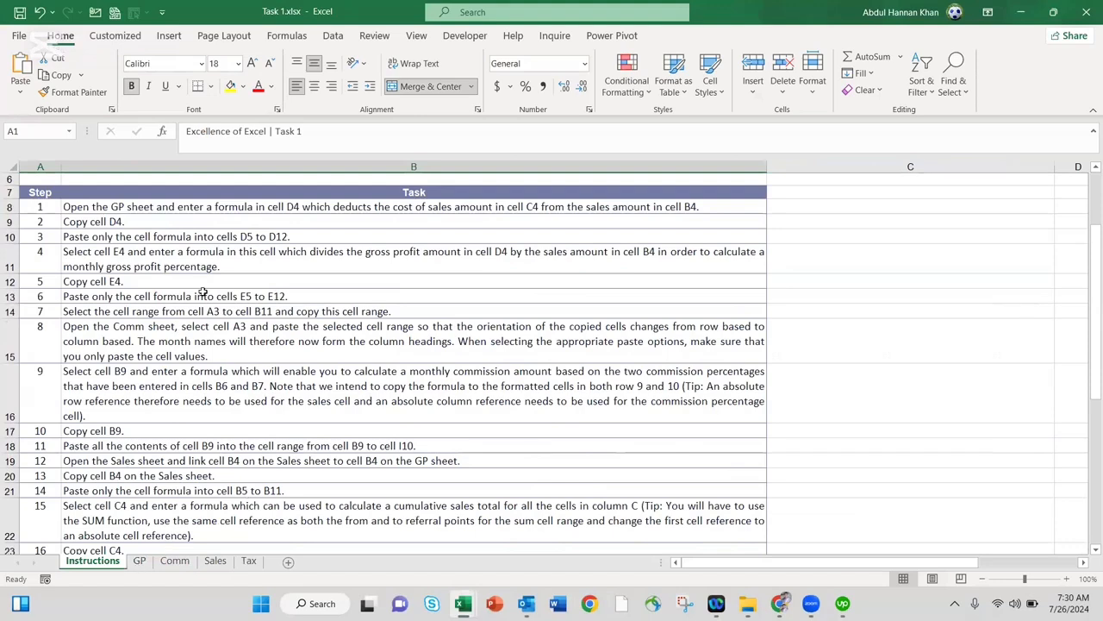
{"action": "scroll", "coordinate": [297, 388], "scroll_direction": "down", "scroll_amount": 4}
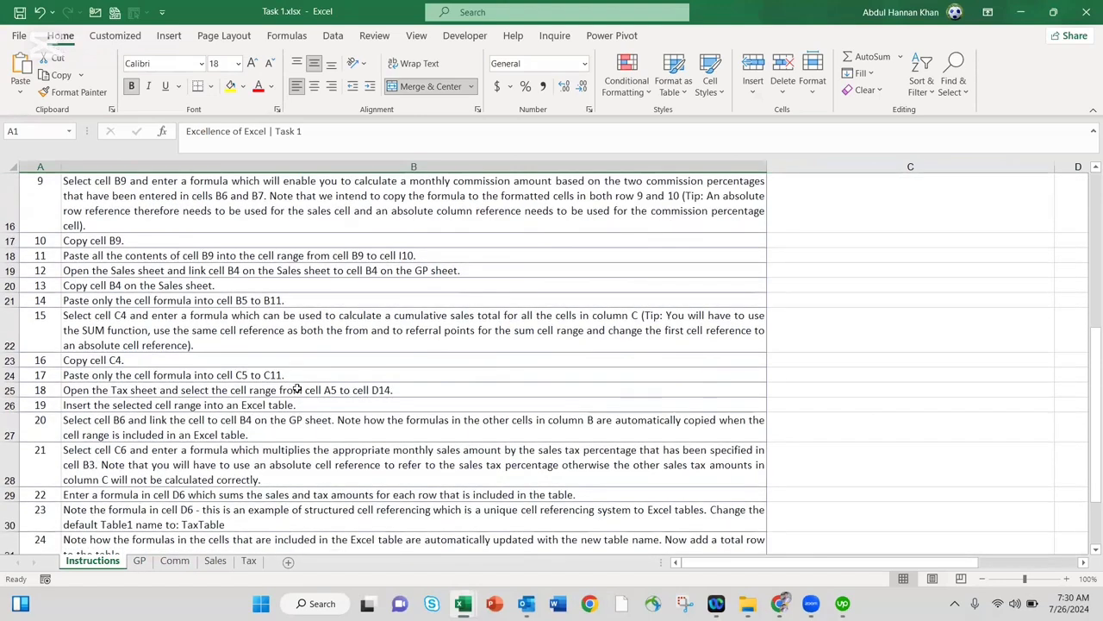
{"action": "scroll", "coordinate": [327, 416], "scroll_direction": "down", "scroll_amount": 4}
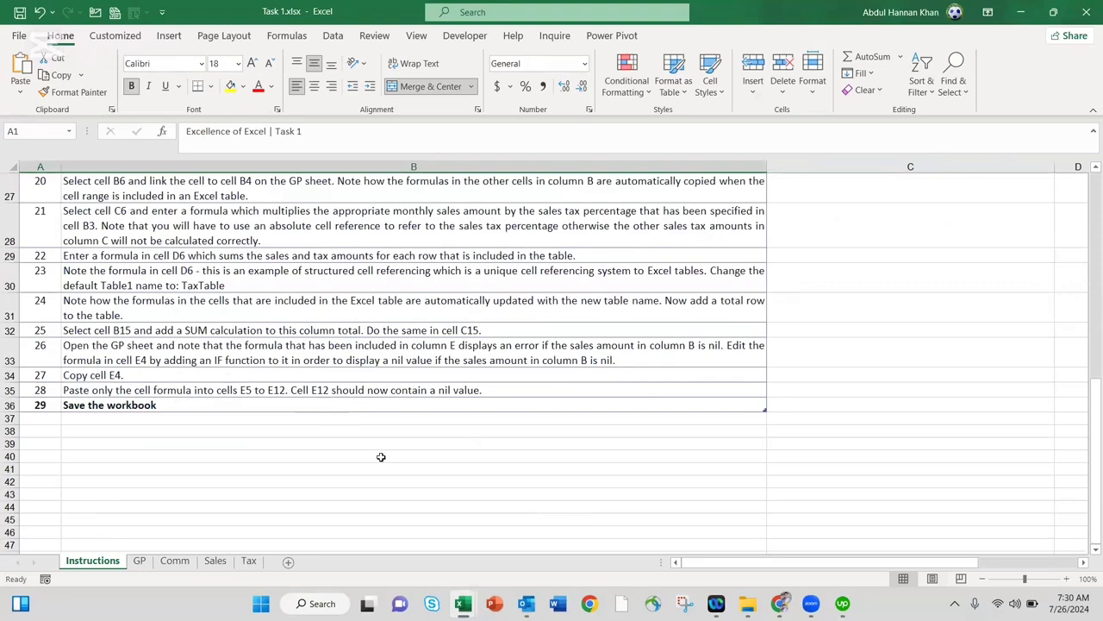
{"action": "scroll", "coordinate": [381, 456], "scroll_direction": "up", "scroll_amount": 2}
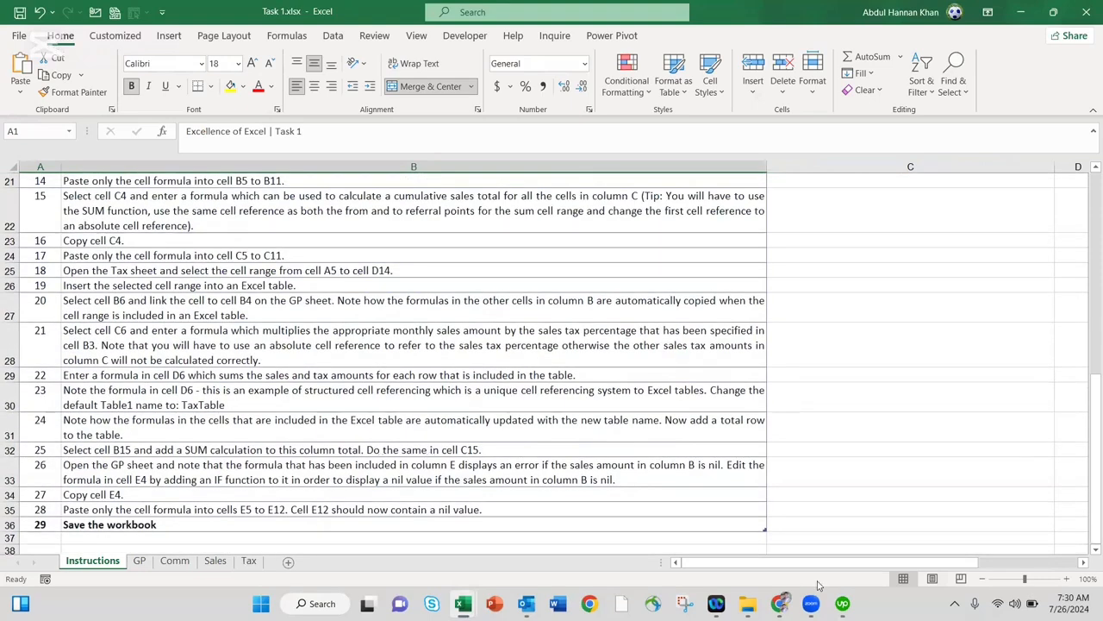
Switch to the Upwork Time Tracker, stop the current tracking session and minimize the tracker.
{"action": "mouse_move", "coordinate": [810, 603]}
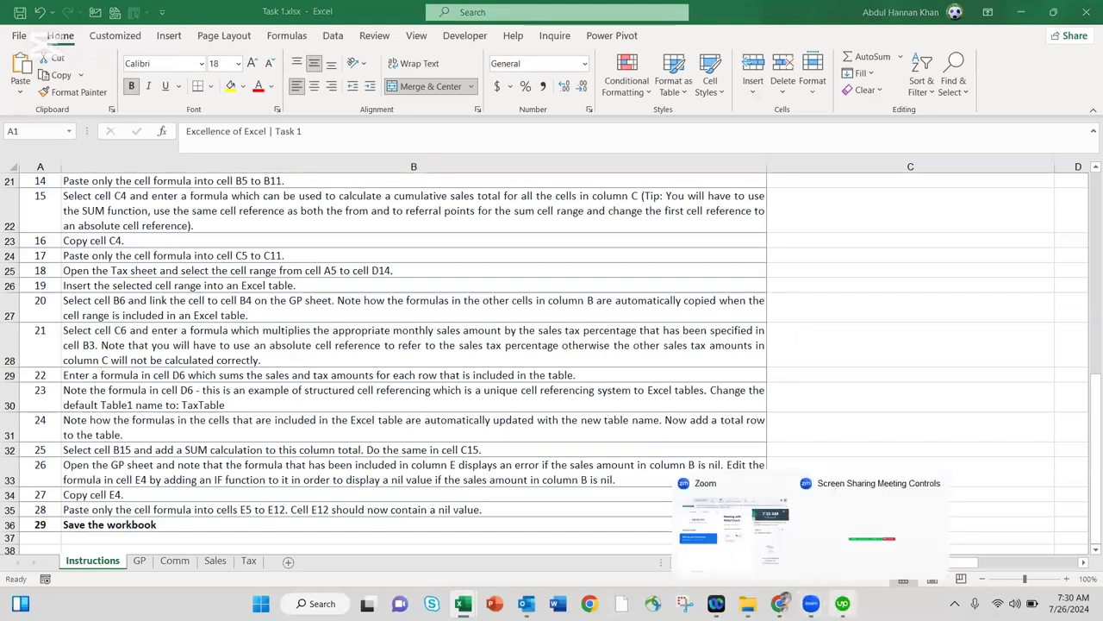
{"action": "left_click", "coordinate": [842, 602]}
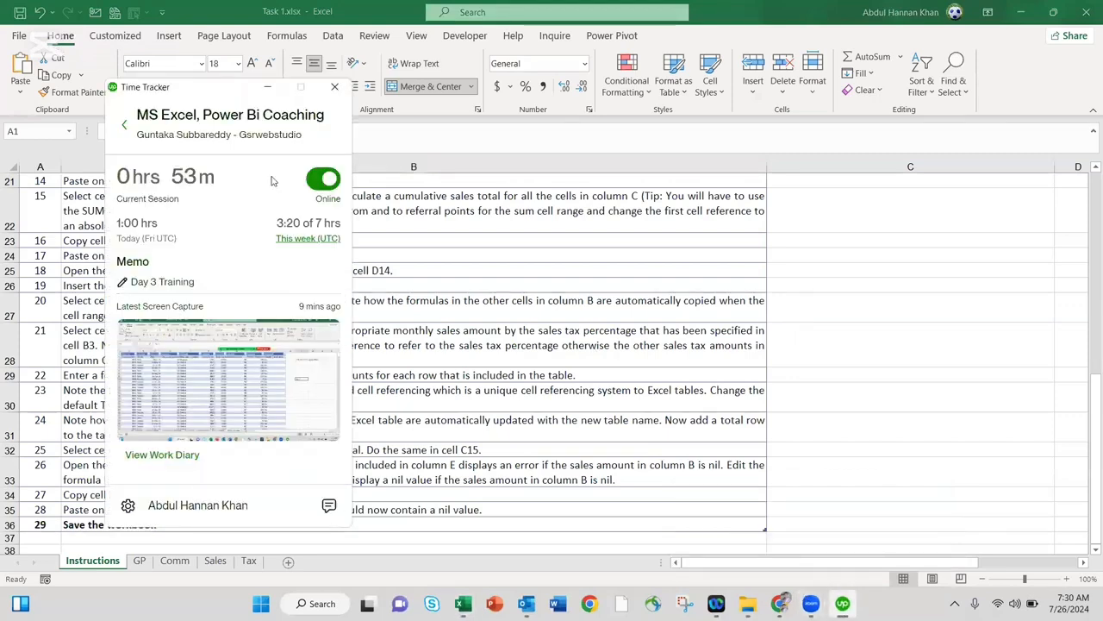
{"action": "left_click", "coordinate": [323, 179]}
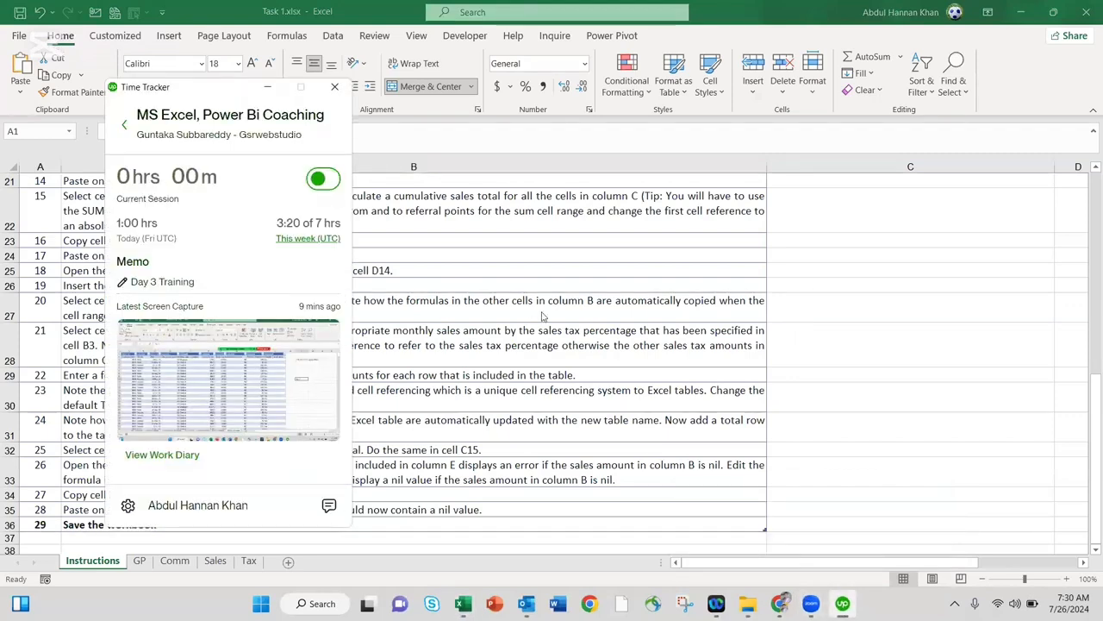
{"action": "left_click", "coordinate": [269, 87]}
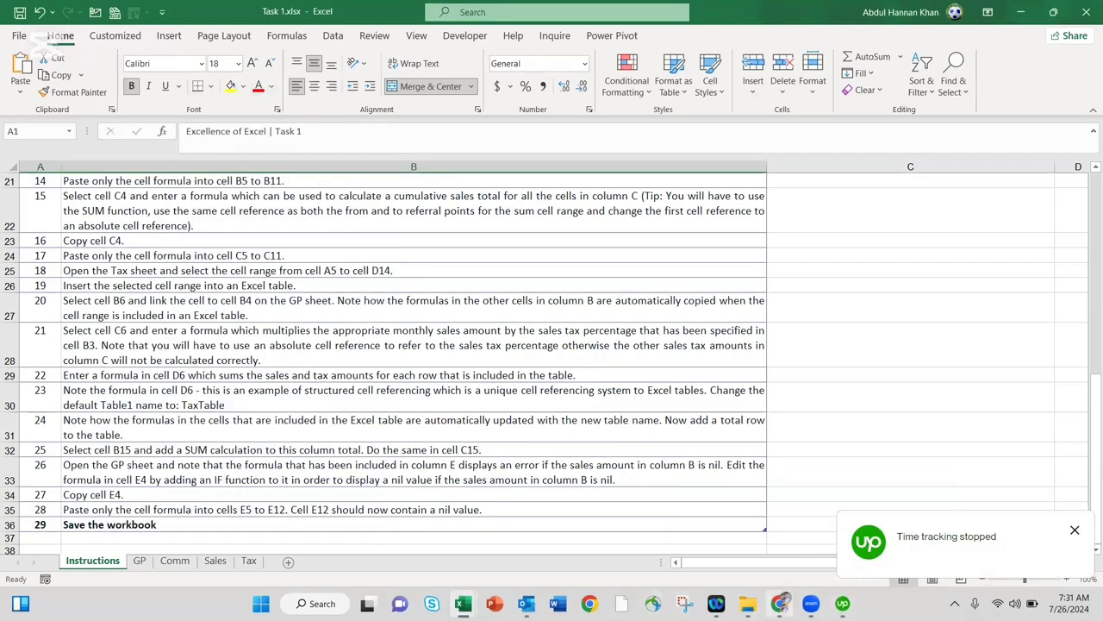
In LibreOffice Calc, dismiss the Format Cells dialog and select the monthly franchisee table A15:H27, including its header row, on the Name Manag sheet.
{"action": "mouse_move", "coordinate": [810, 602]}
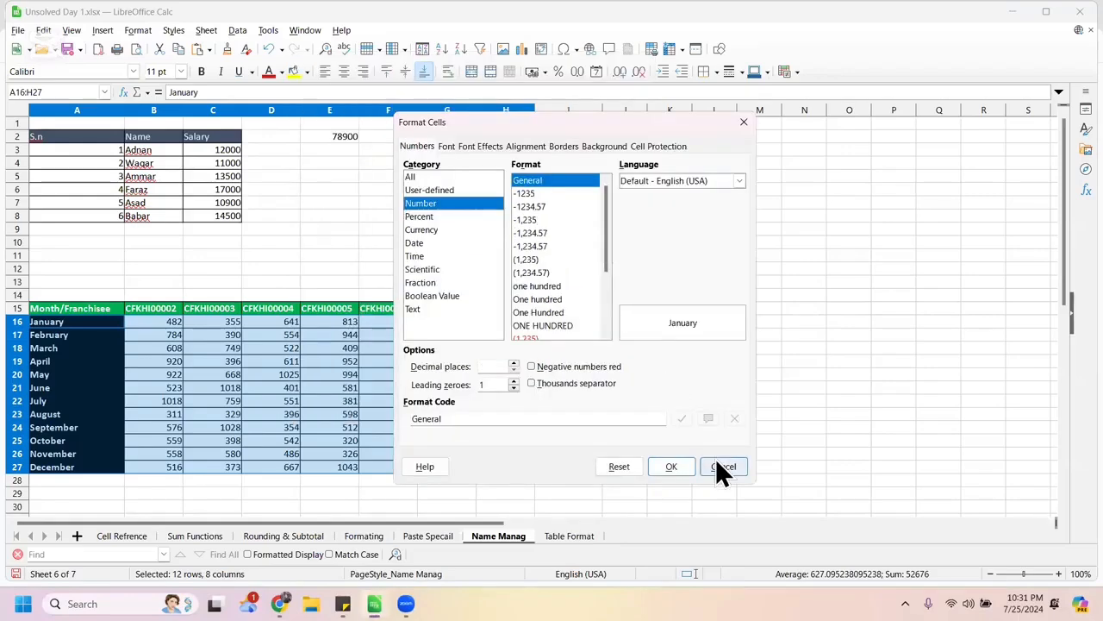
{"action": "left_click", "coordinate": [720, 466]}
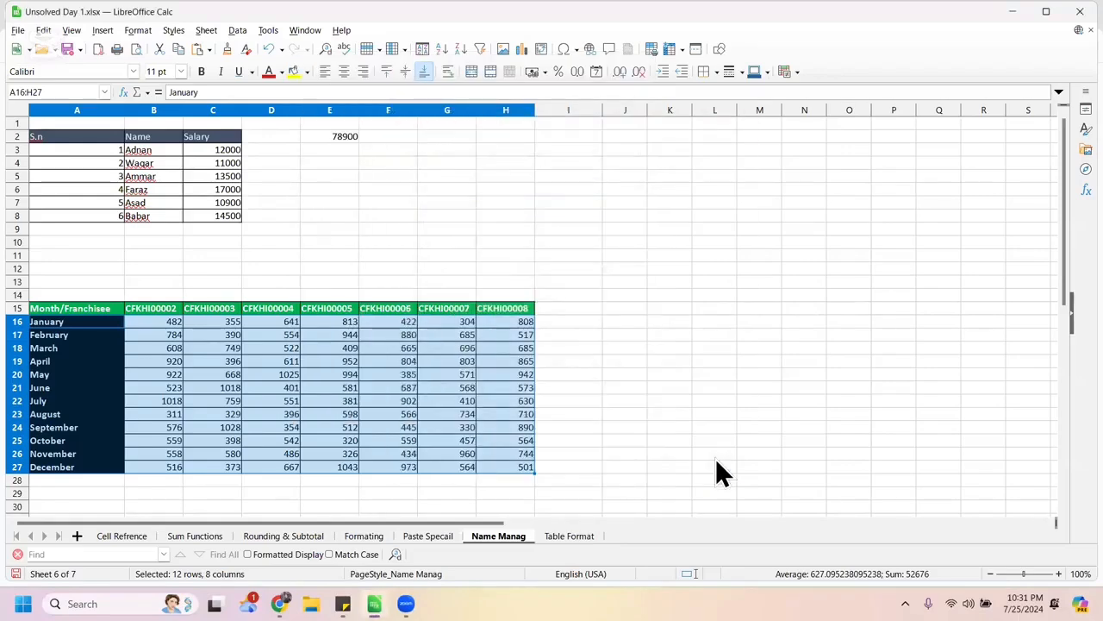
{"action": "left_click", "coordinate": [348, 365]}
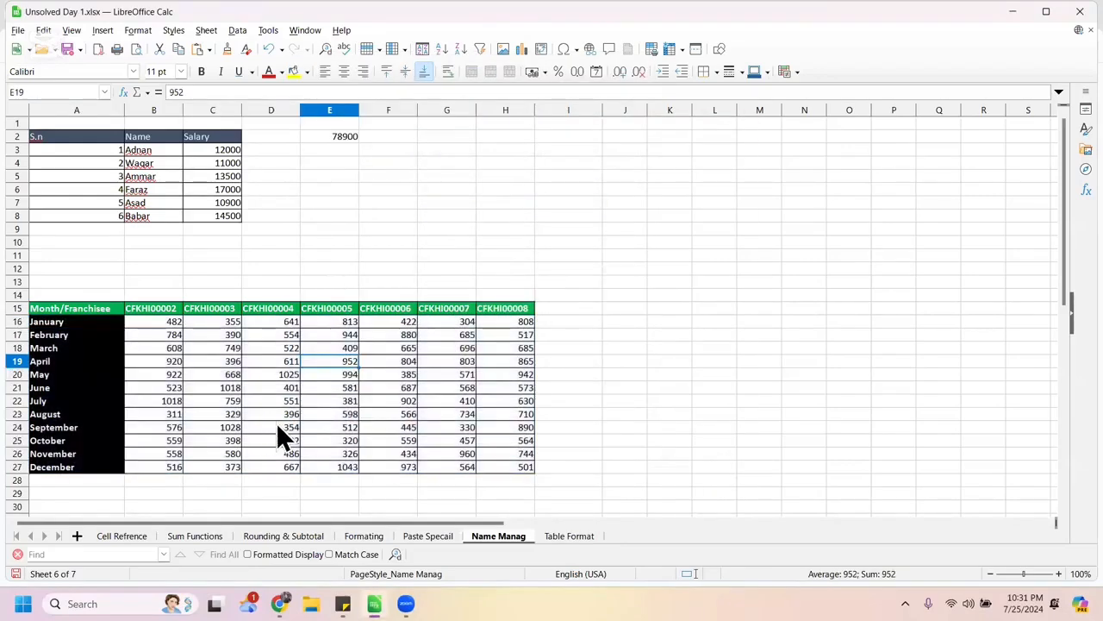
{"action": "left_click", "coordinate": [42, 307]}
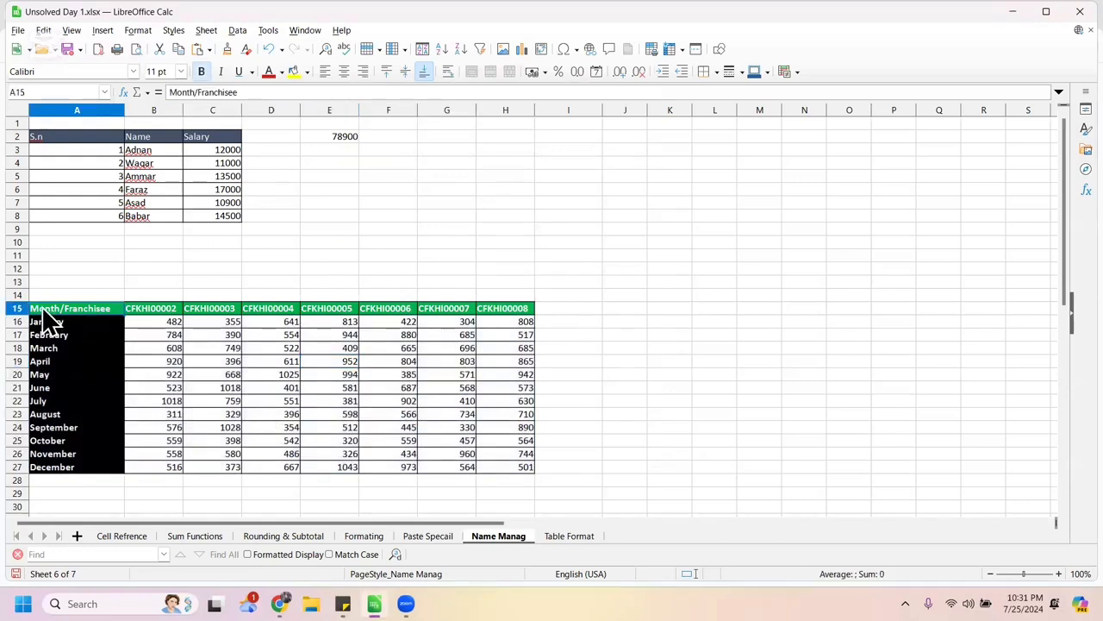
{"action": "key", "text": "ctrl+shift+Right"}
{"action": "key", "text": "shift+Down"}
{"action": "key", "text": "shift+Down"}
{"action": "key", "text": "shift+Down"}
{"action": "key", "text": "shift+Down"}
{"action": "key", "text": "shift+Down"}
{"action": "key", "text": "shift+Down"}
{"action": "key", "text": "shift+Down"}
{"action": "key", "text": "shift+Down"}
{"action": "key", "text": "shift+Down"}
{"action": "key", "text": "shift+Down"}
{"action": "key", "text": "shift+Down"}
{"action": "key", "text": "shift+Down"}
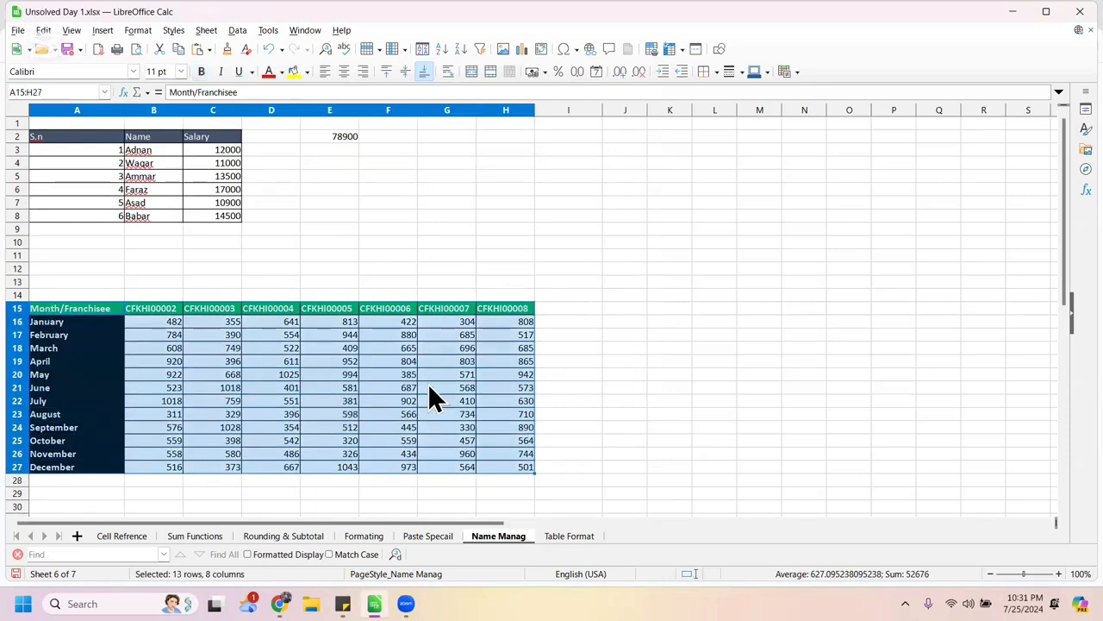
Switch to the Table Format sheet and try selecting all of its cells to check the available cell commands.
{"action": "left_click", "coordinate": [580, 535]}
{"action": "left_click", "coordinate": [201, 230]}
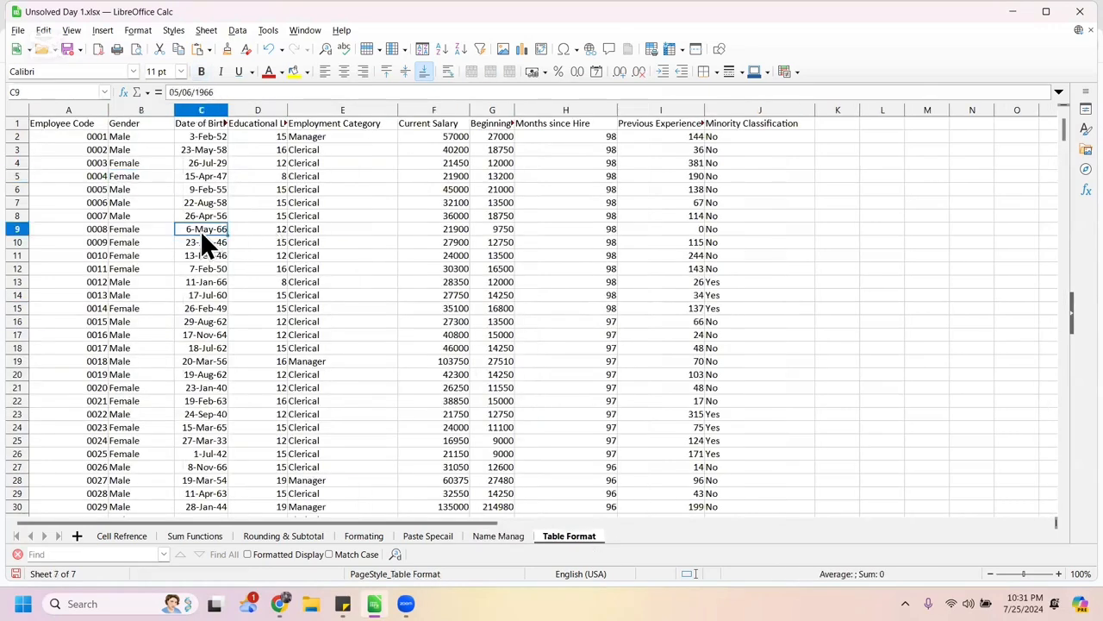
{"action": "key", "text": "ctrl+a"}
{"action": "left_click", "coordinate": [367, 204]}
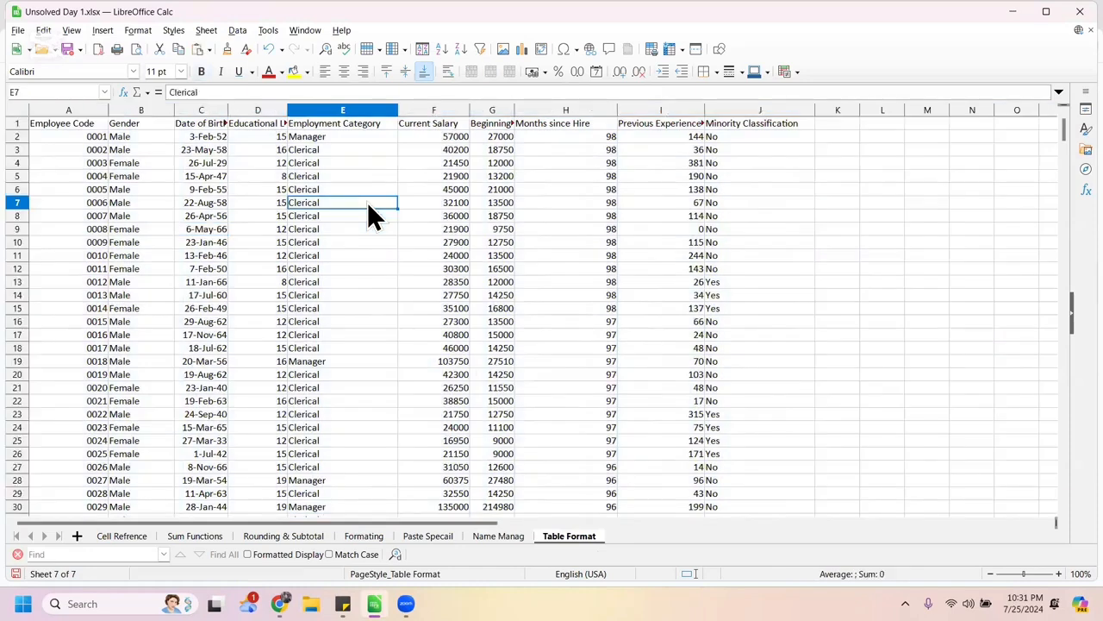
{"action": "left_click", "coordinate": [283, 243]}
{"action": "key", "text": "ctrl+a"}
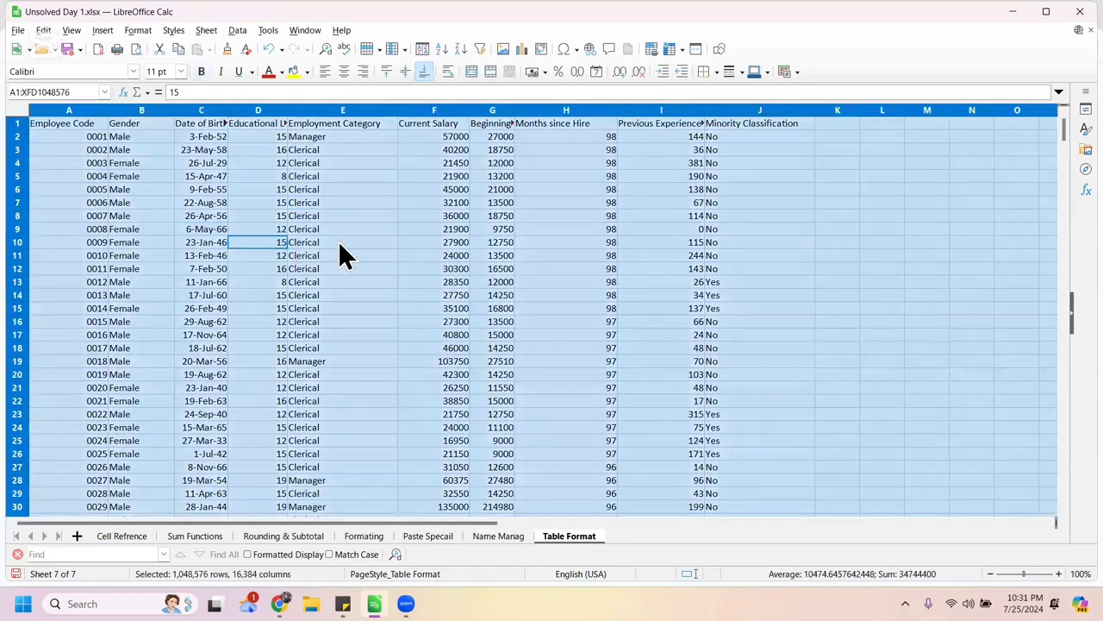
{"action": "right_click", "coordinate": [340, 252]}
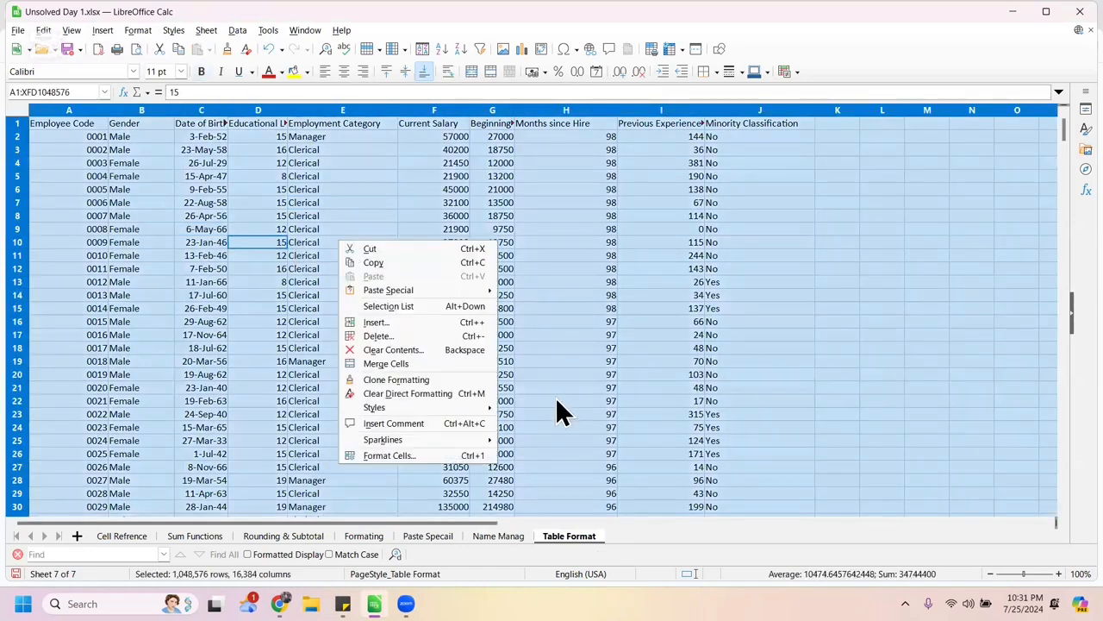
{"action": "left_click", "coordinate": [492, 378]}
{"action": "left_click", "coordinate": [306, 294]}
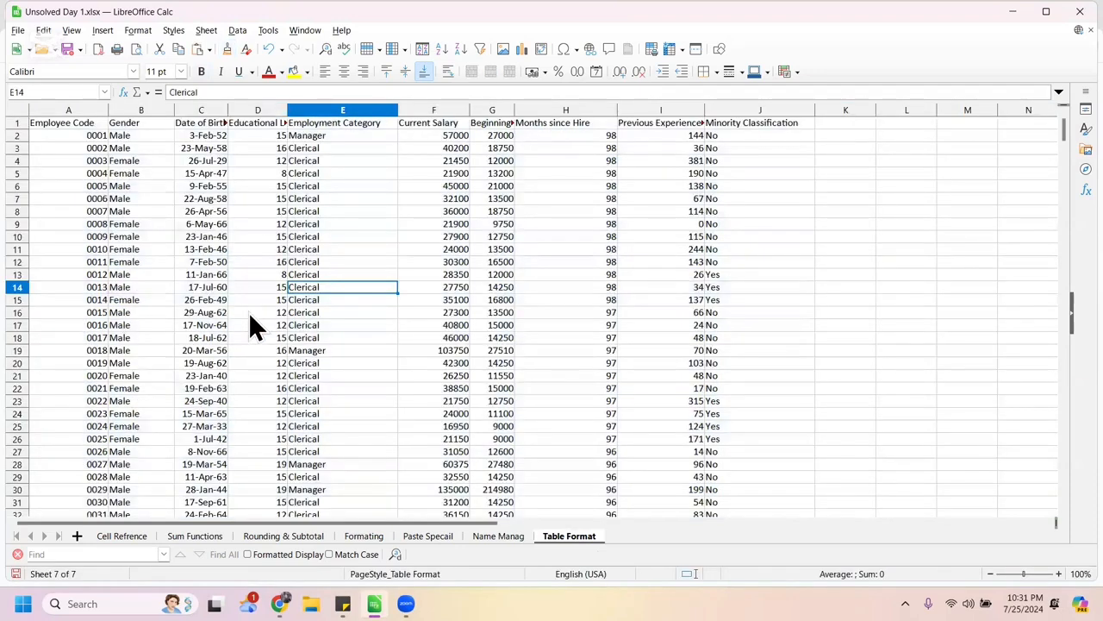
{"action": "key", "text": "ctrl+a"}
{"action": "left_click", "coordinate": [190, 240]}
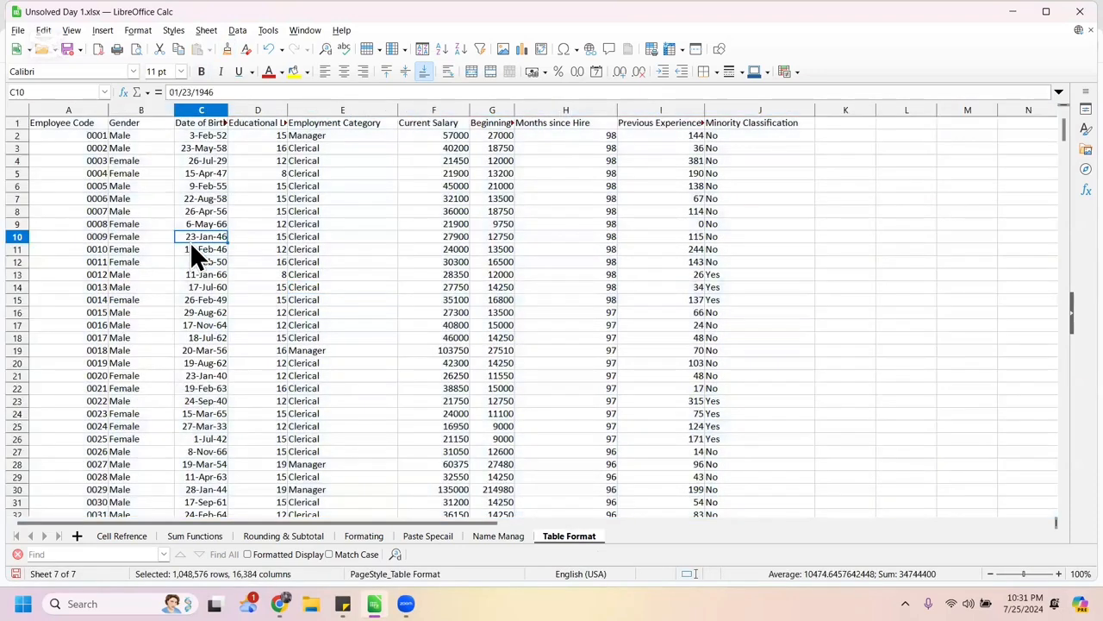
{"action": "key", "text": "ctrl+a"}
{"action": "left_click", "coordinate": [115, 216]}
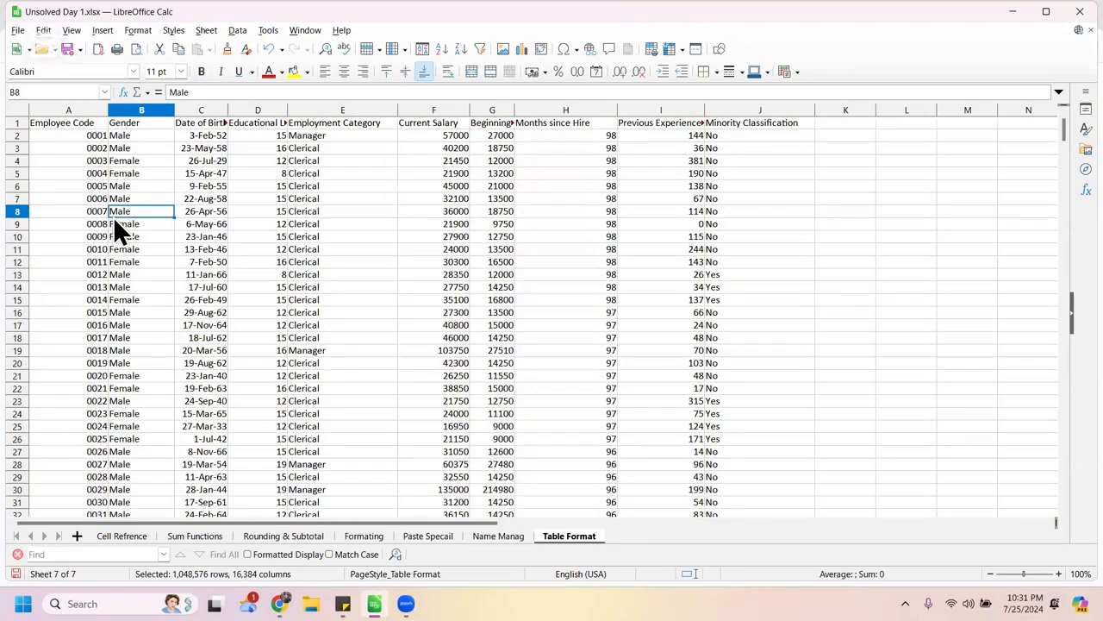
{"action": "key", "text": "ctrl+a"}
{"action": "left_click", "coordinate": [113, 216]}
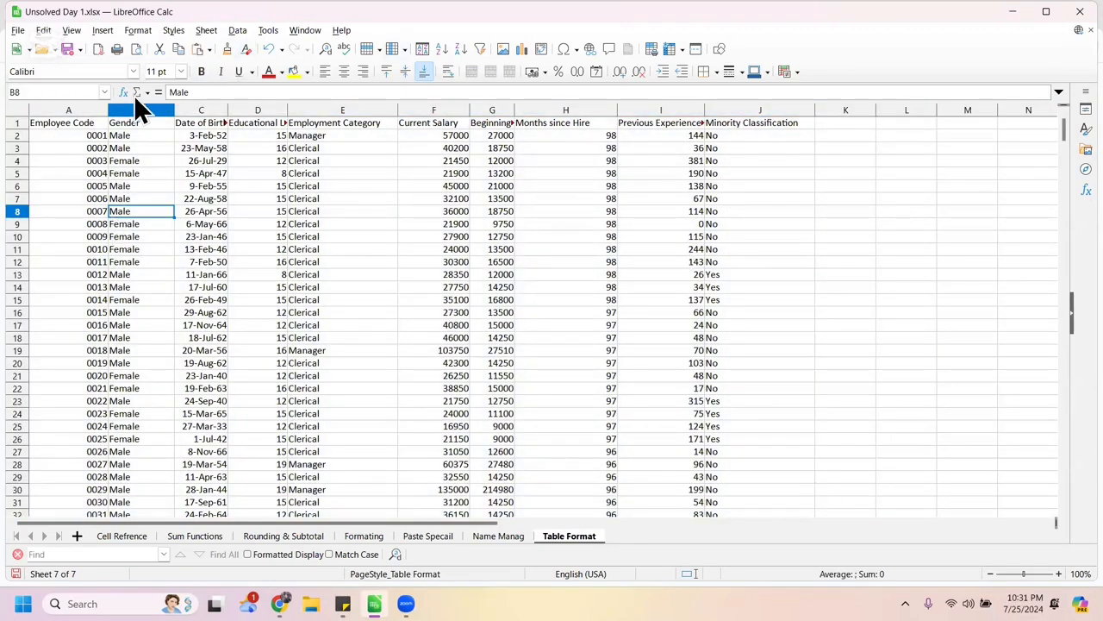
Try selecting the entire columns A to J, from Employee Code through Minority Classification.
{"action": "left_click", "coordinate": [67, 111]}
{"action": "key", "text": "shift+Right"}
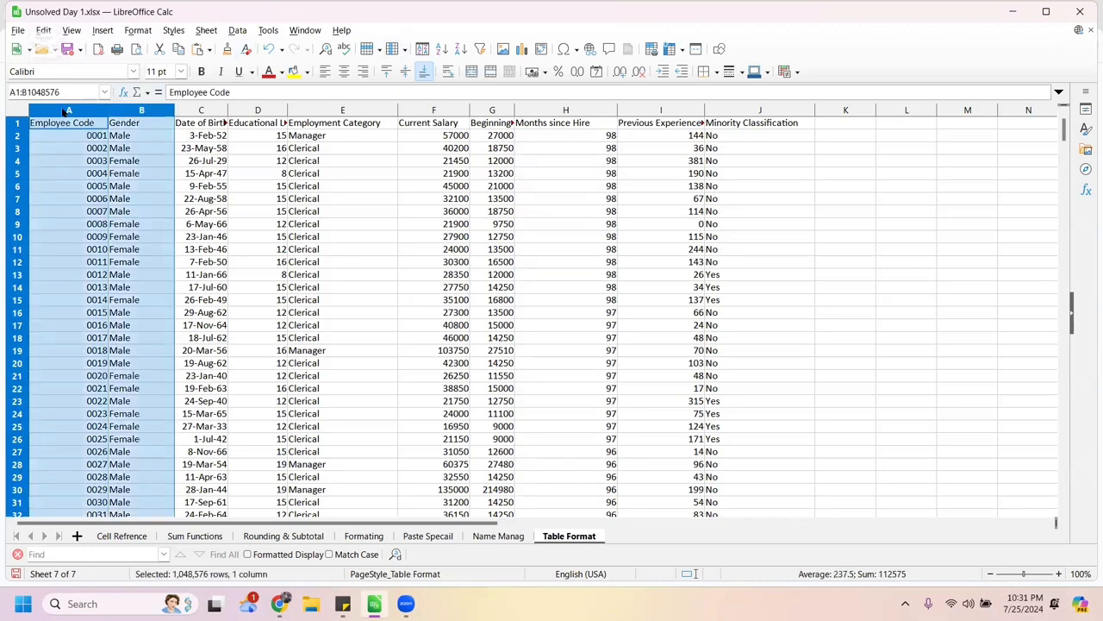
{"action": "key", "text": "shift+Right"}
{"action": "key", "text": "shift+Right"}
{"action": "key", "text": "shift+Right"}
{"action": "key", "text": "shift+Right"}
{"action": "key", "text": "shift+Right"}
{"action": "key", "text": "shift+Right"}
{"action": "key", "text": "shift+Right"}
{"action": "key", "text": "shift+Right"}
{"action": "key", "text": "shift+Right"}
{"action": "key", "text": "shift+Right"}
{"action": "key", "text": "shift+Right"}
{"action": "key", "text": "shift+Left"}
{"action": "key", "text": "shift+Left"}
{"action": "key", "text": "shift+Left"}
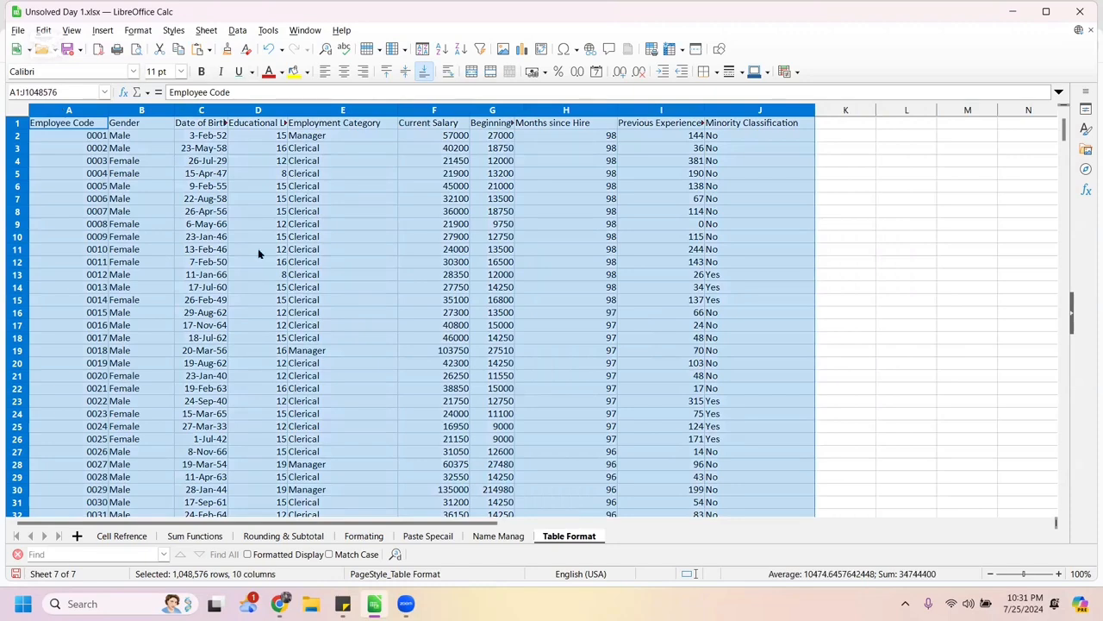
{"action": "left_click", "coordinate": [118, 164]}
Select the employee data range A1:J475, from the Employee Code header through the last record.
{"action": "left_click", "coordinate": [75, 127]}
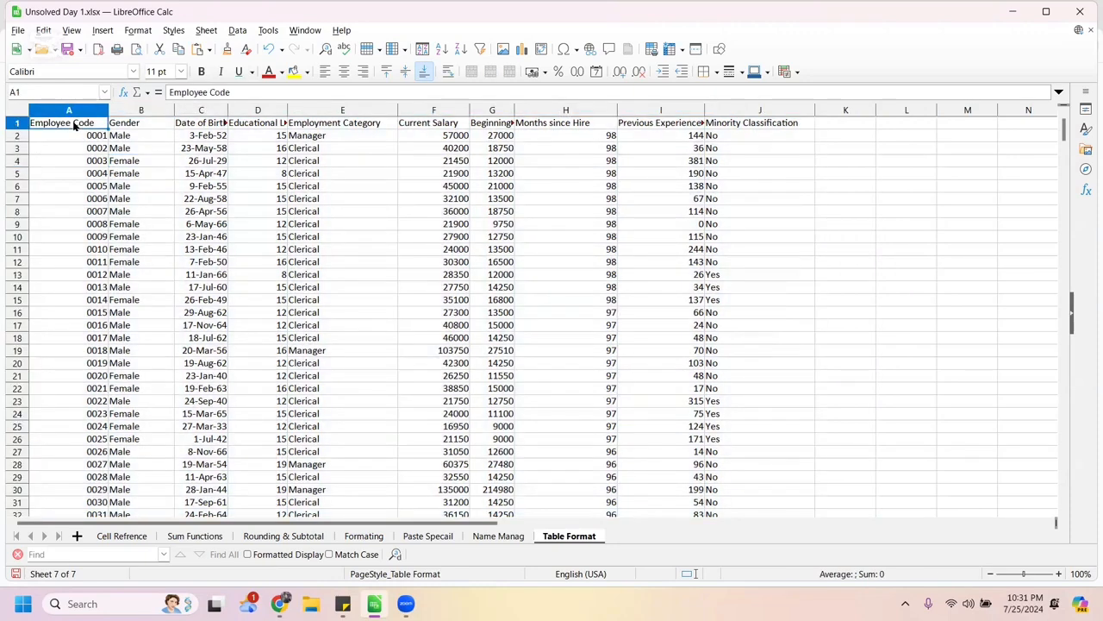
{"action": "right_click", "coordinate": [75, 125]}
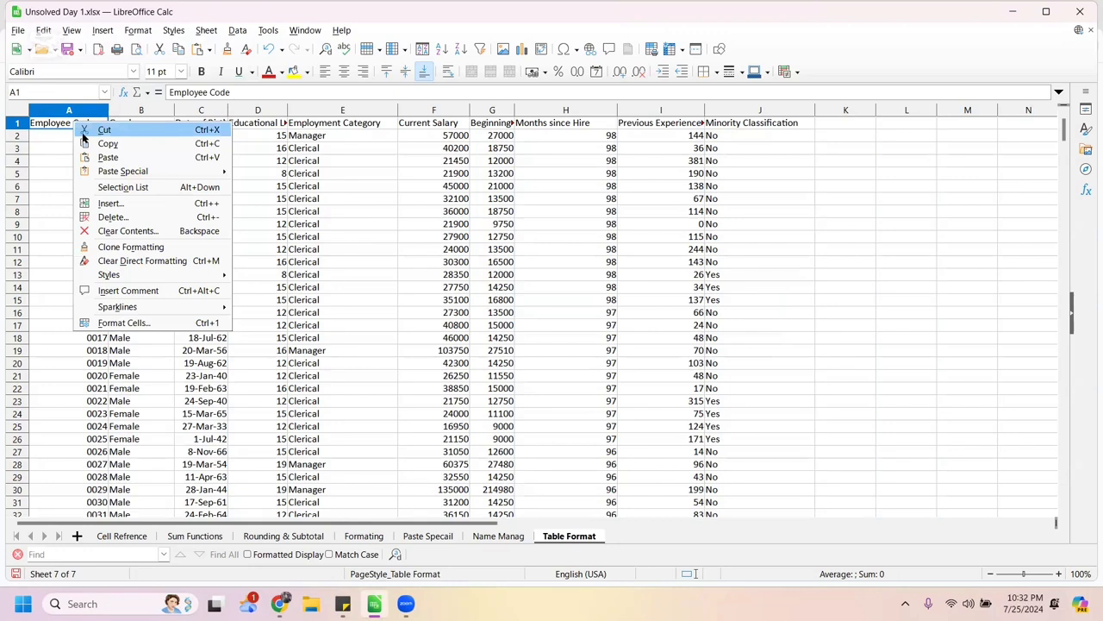
{"action": "left_click", "coordinate": [65, 125]}
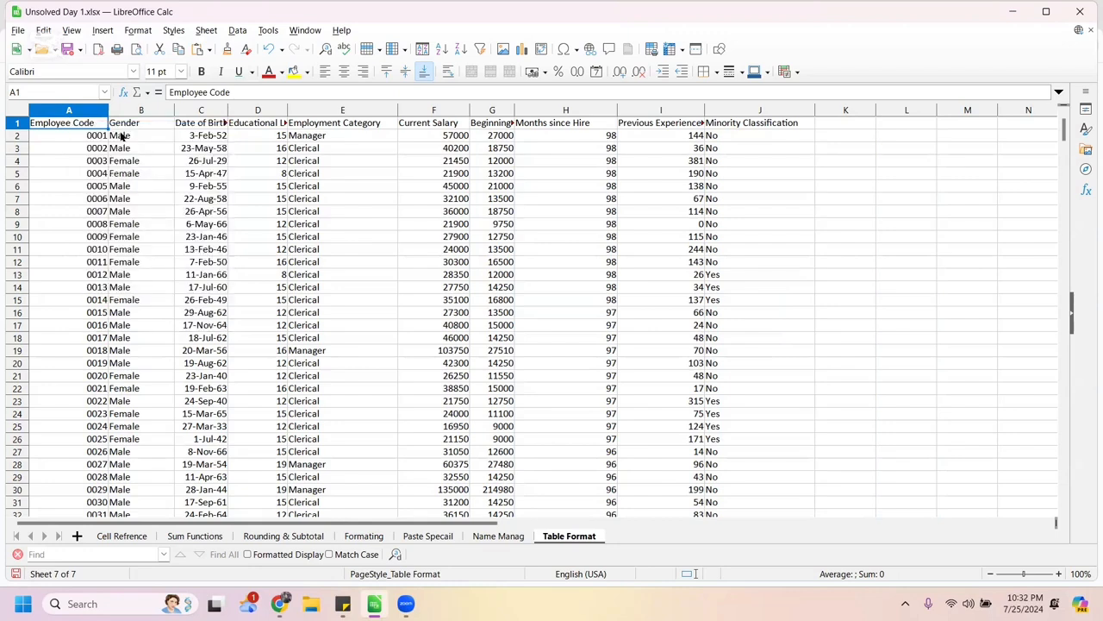
{"action": "key", "text": "ctrl+shift+Right"}
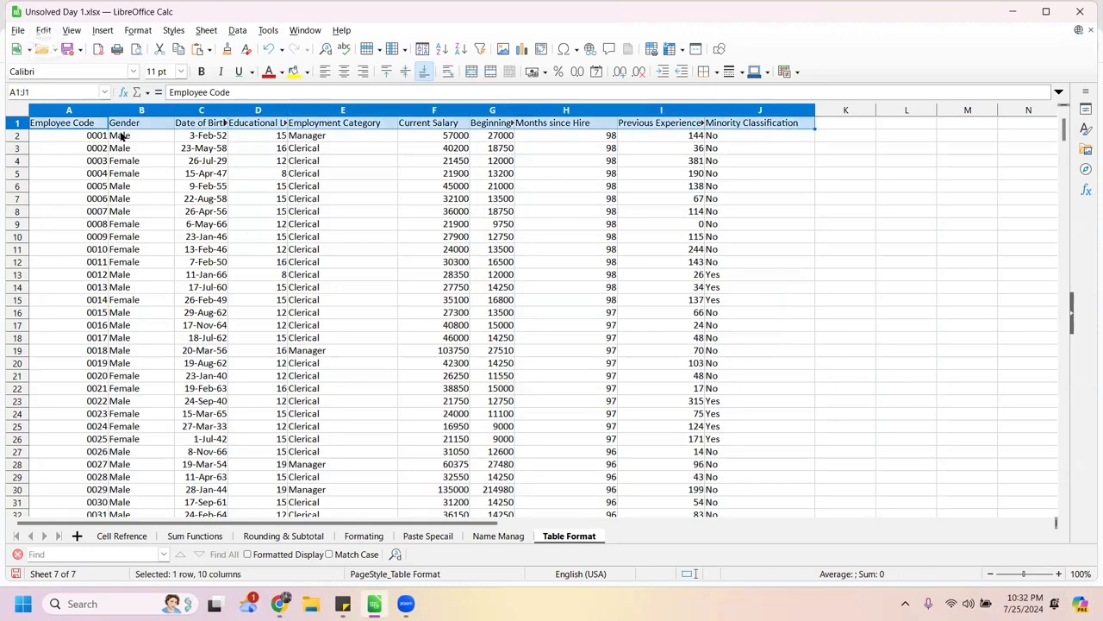
{"action": "key", "text": "ctrl+shift+Down"}
{"action": "right_click", "coordinate": [241, 235]}
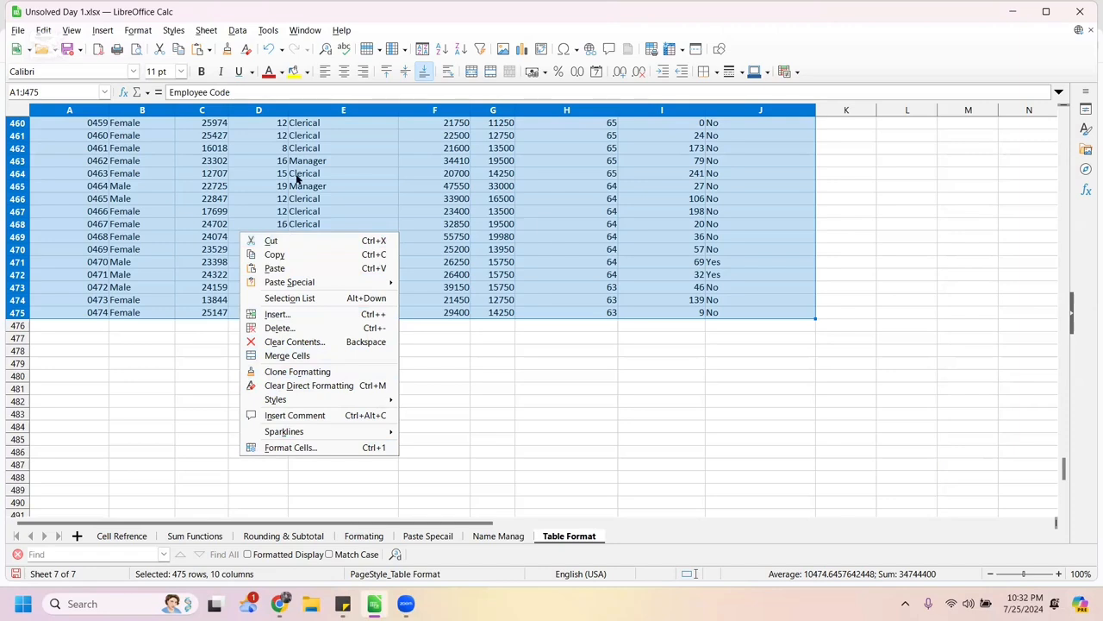
Look through the available commands for a way to format the selected employee data as a table.
{"action": "left_click", "coordinate": [238, 34]}
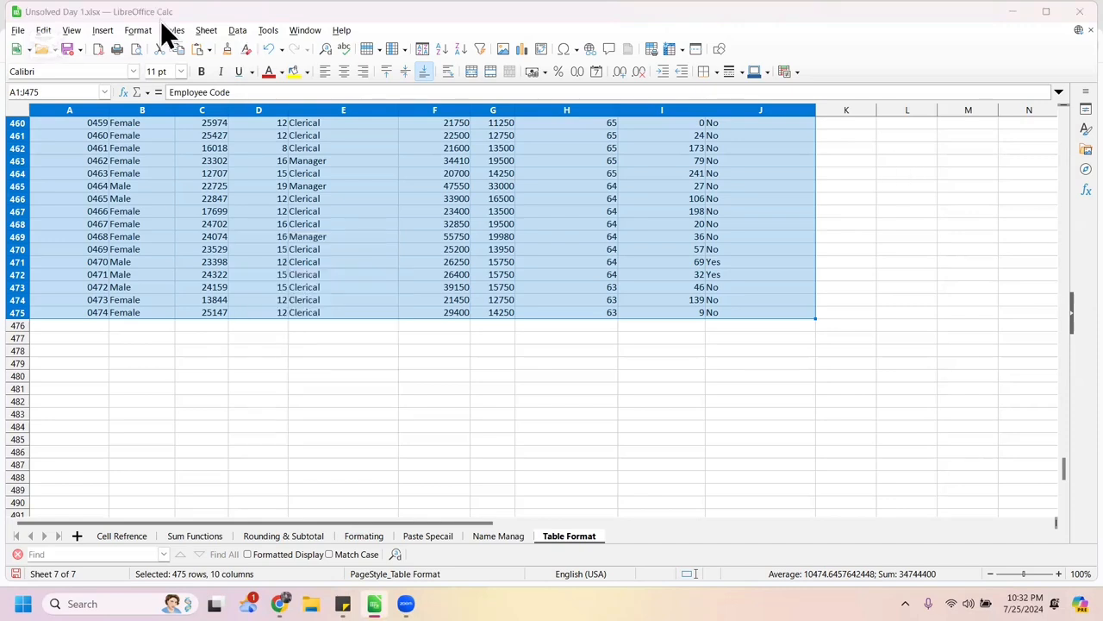
{"action": "left_click", "coordinate": [241, 34]}
{"action": "mouse_move", "coordinate": [238, 35]}
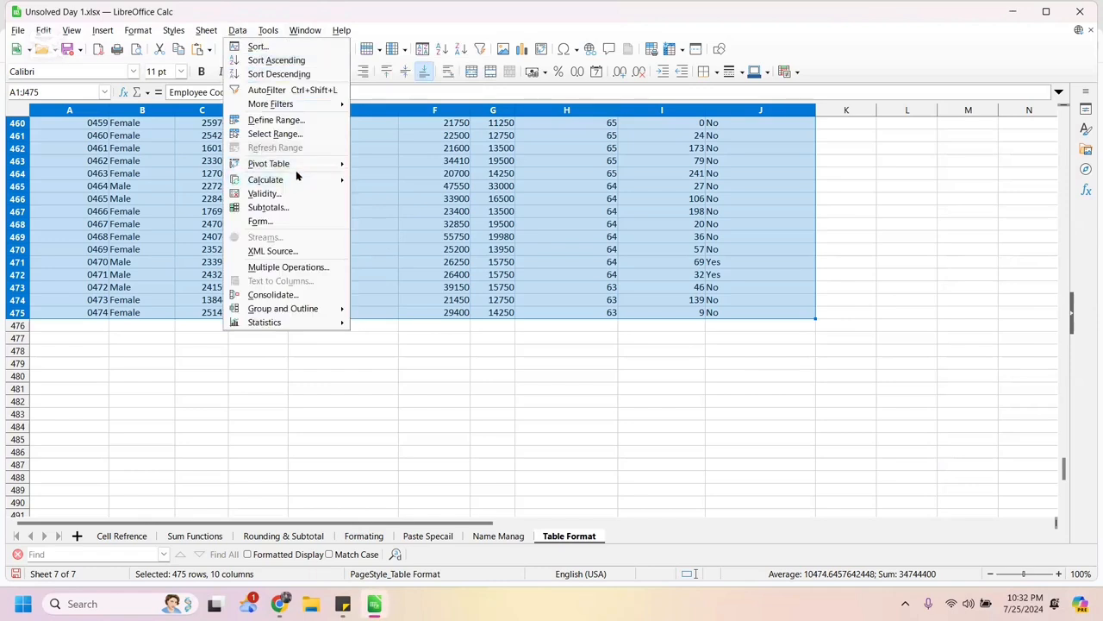
{"action": "mouse_move", "coordinate": [295, 164]}
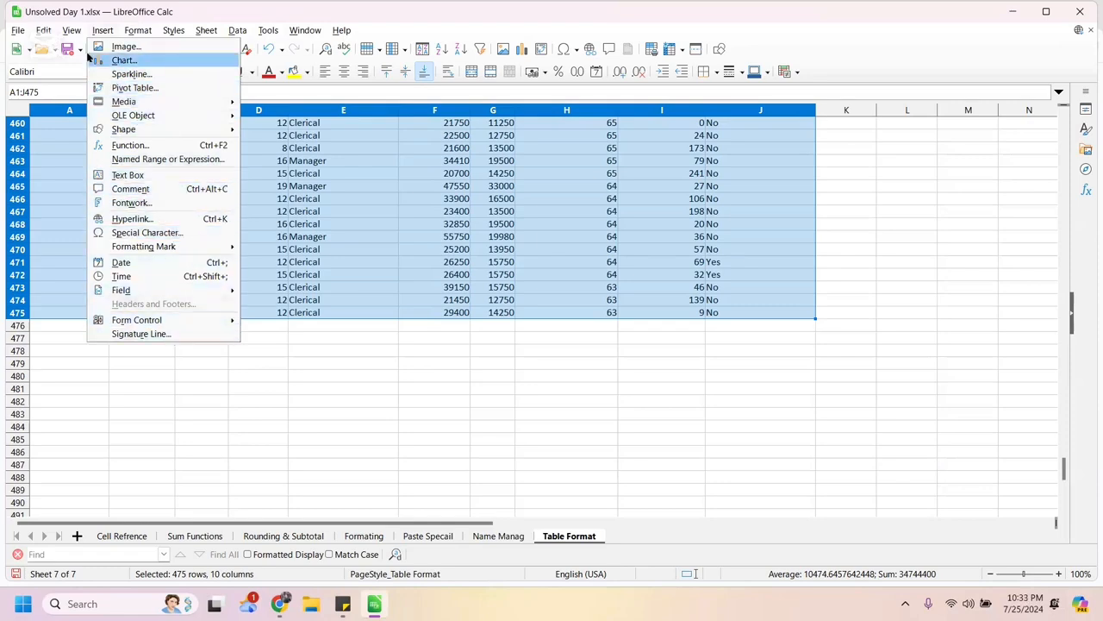
{"action": "left_click", "coordinate": [18, 32]}
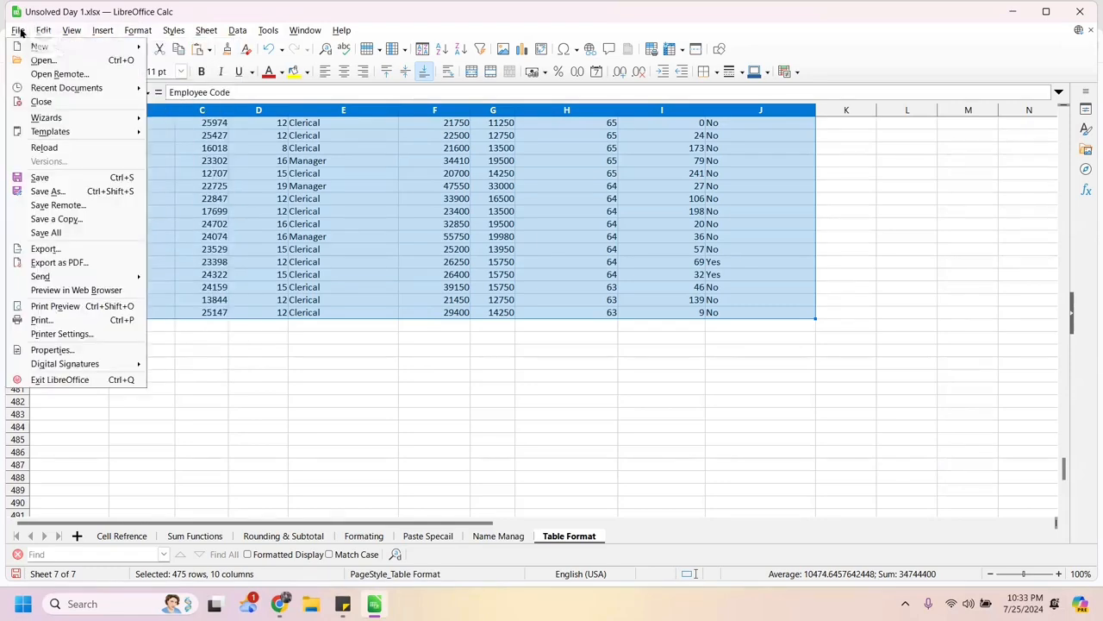
{"action": "mouse_move", "coordinate": [39, 36]}
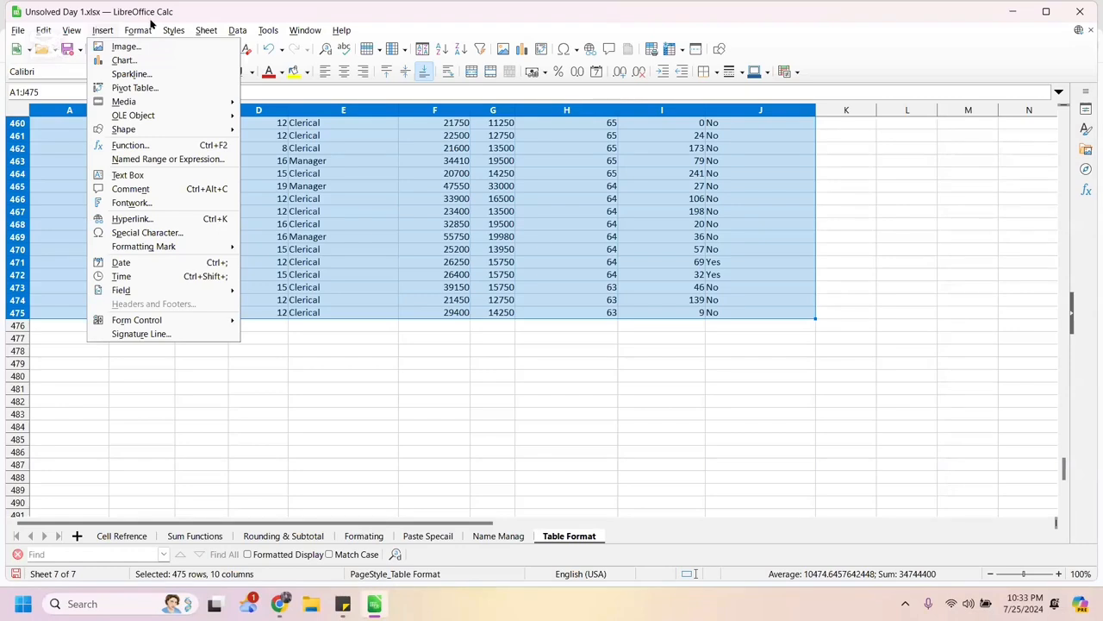
{"action": "mouse_move", "coordinate": [151, 24]}
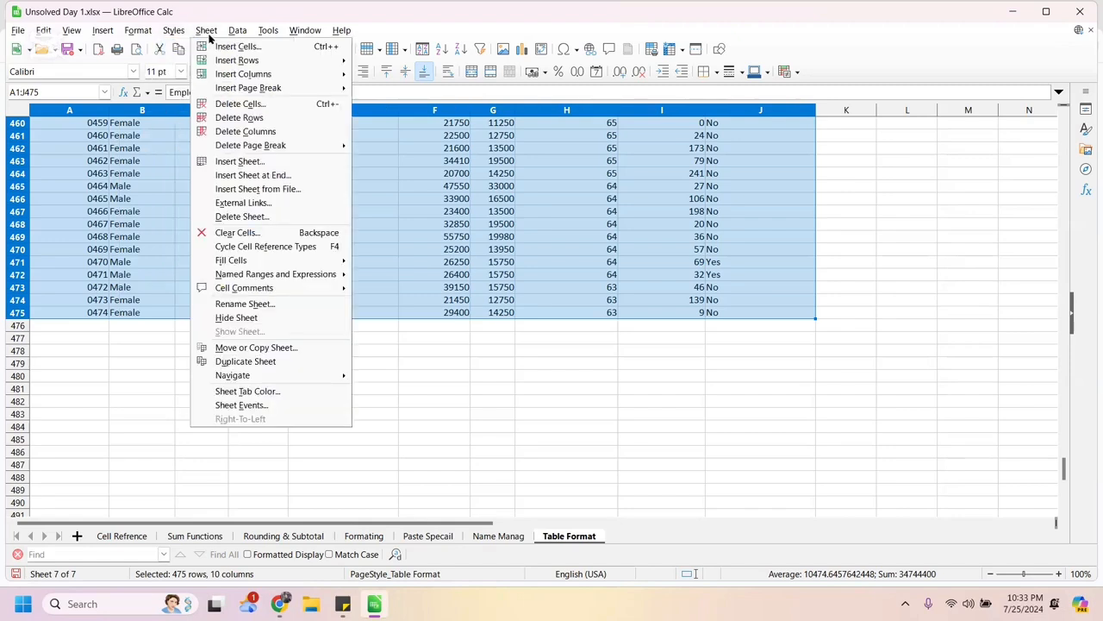
{"action": "left_click", "coordinate": [198, 30]}
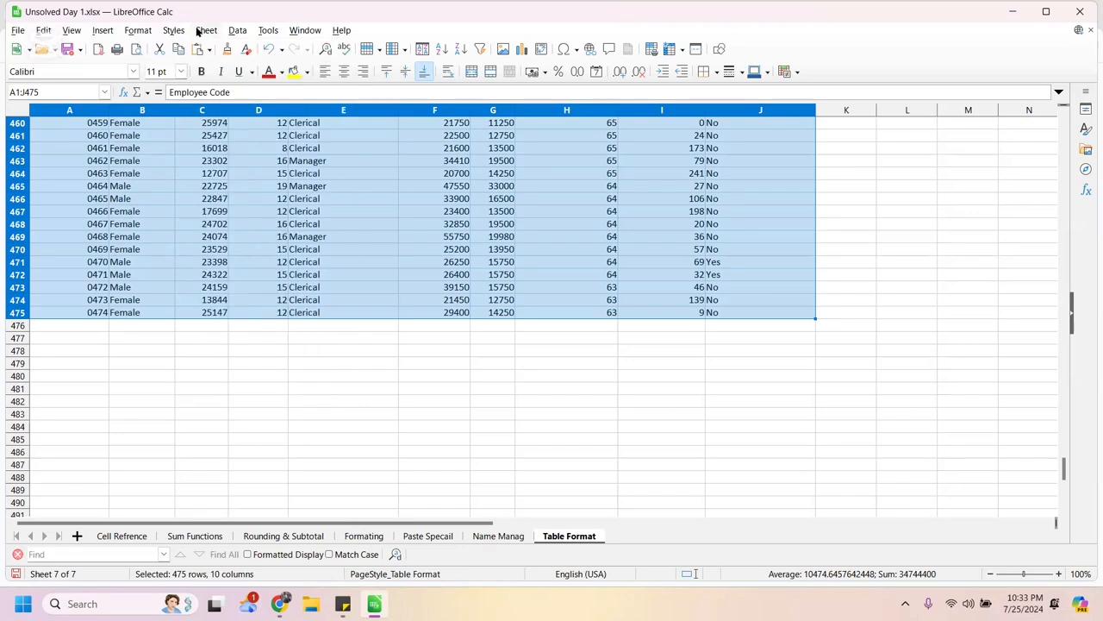
{"action": "left_click", "coordinate": [198, 30]}
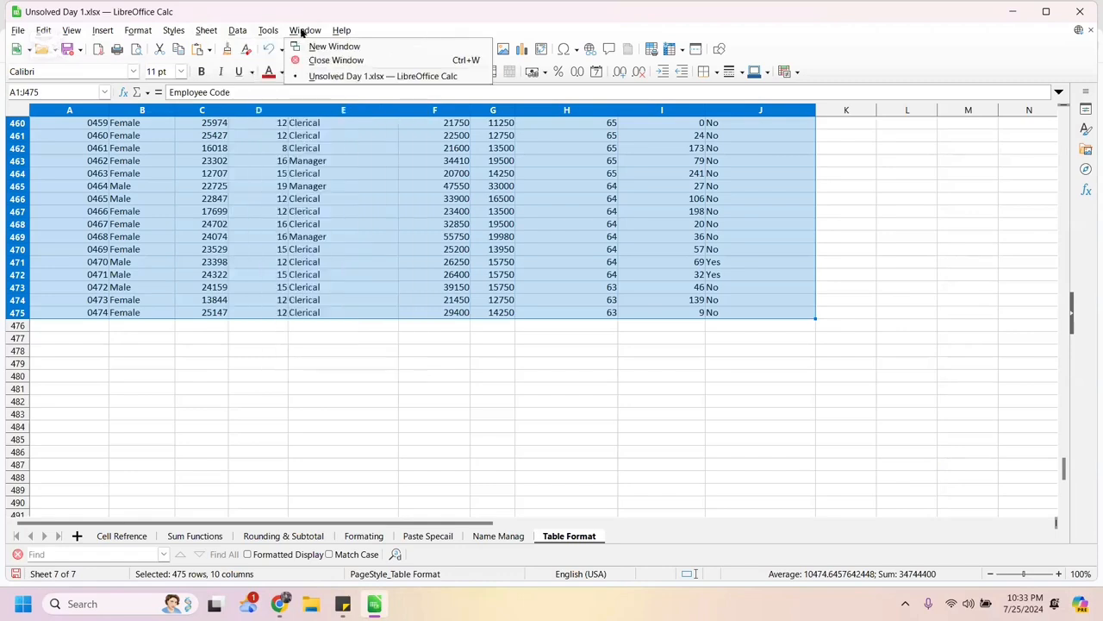
{"action": "left_click", "coordinate": [345, 31]}
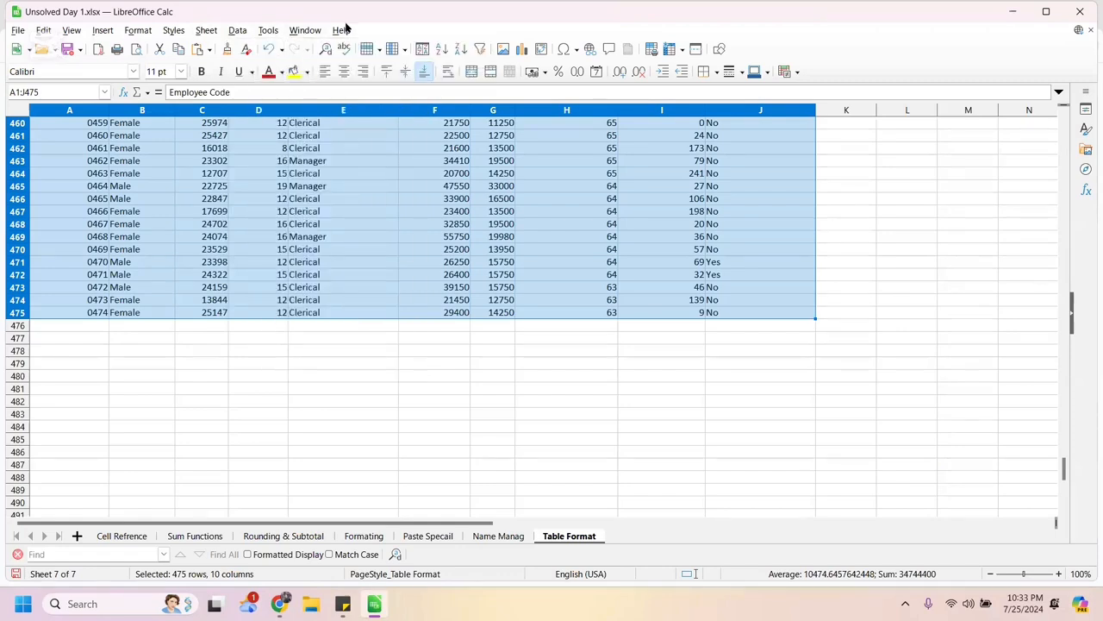
{"action": "left_click", "coordinate": [443, 19]}
Try defining a database range for the selected employee data A1:J475, and cancel the definition.
{"action": "left_click", "coordinate": [211, 30]}
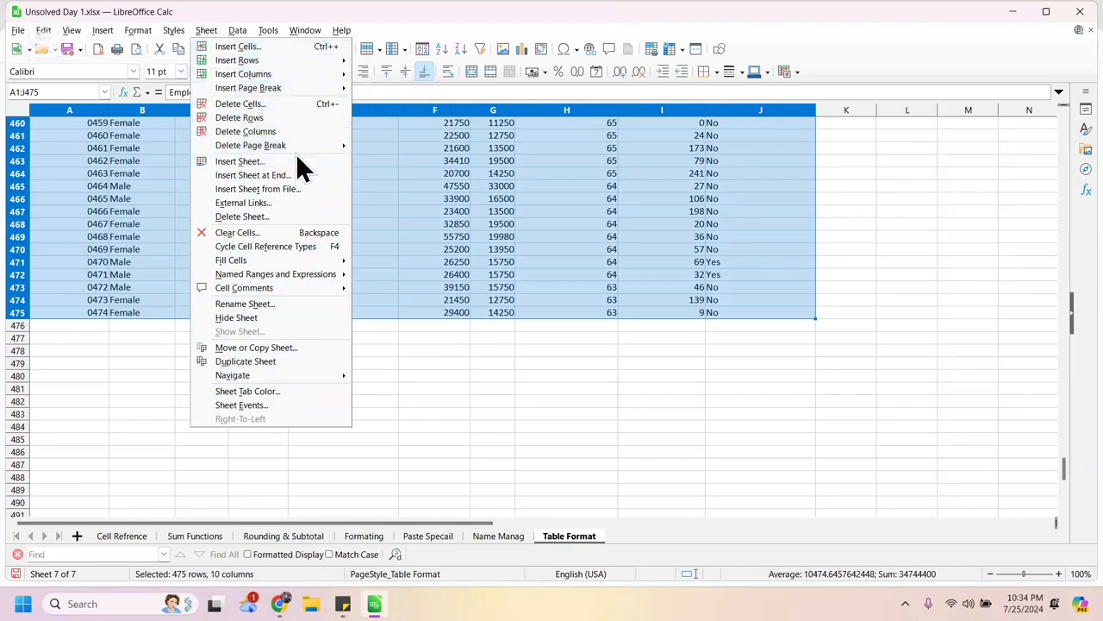
{"action": "mouse_move", "coordinate": [240, 28]}
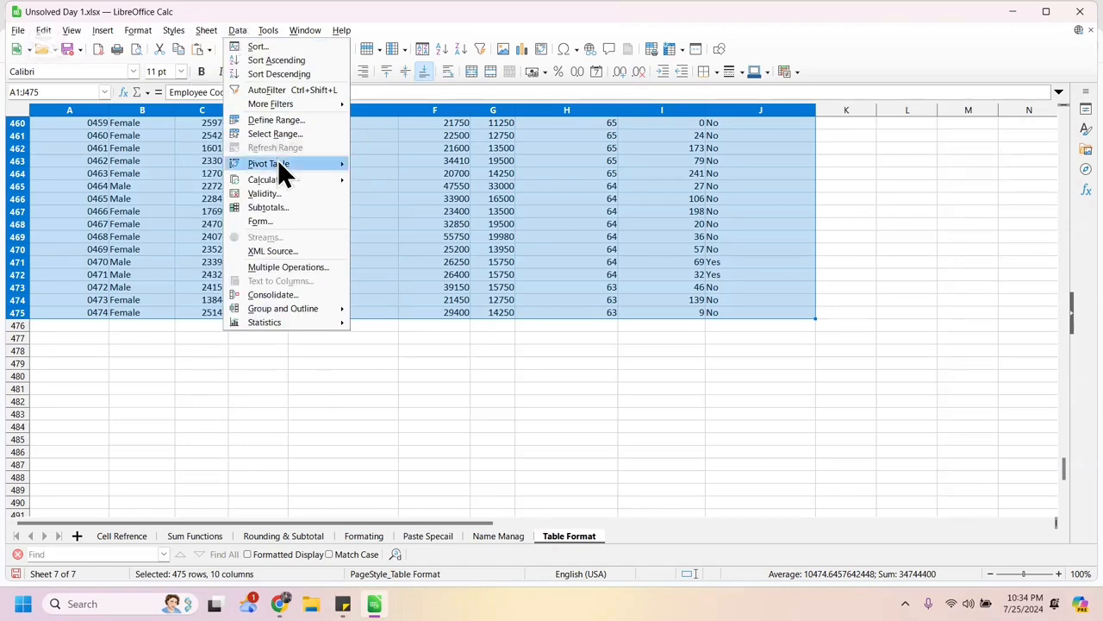
{"action": "mouse_move", "coordinate": [278, 163]}
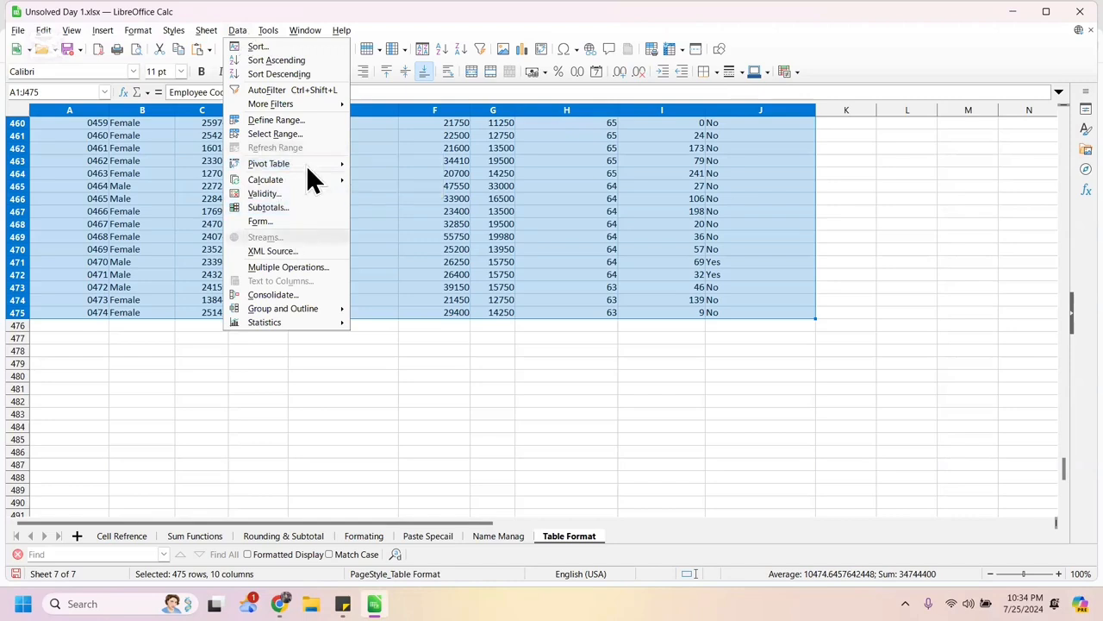
{"action": "left_click", "coordinate": [310, 119]}
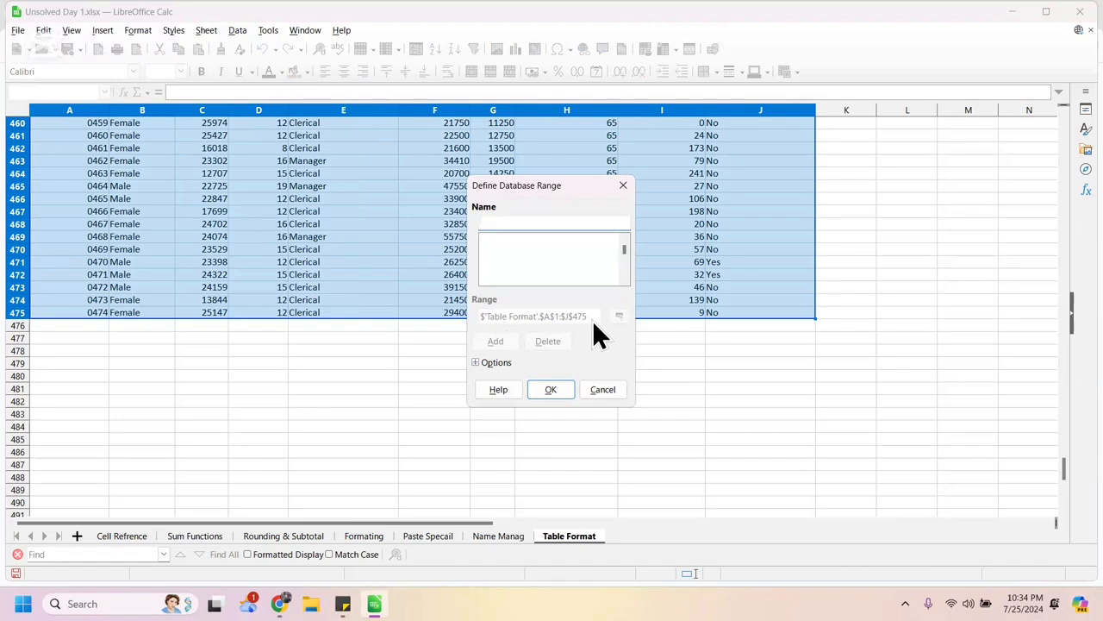
{"action": "left_click", "coordinate": [603, 389]}
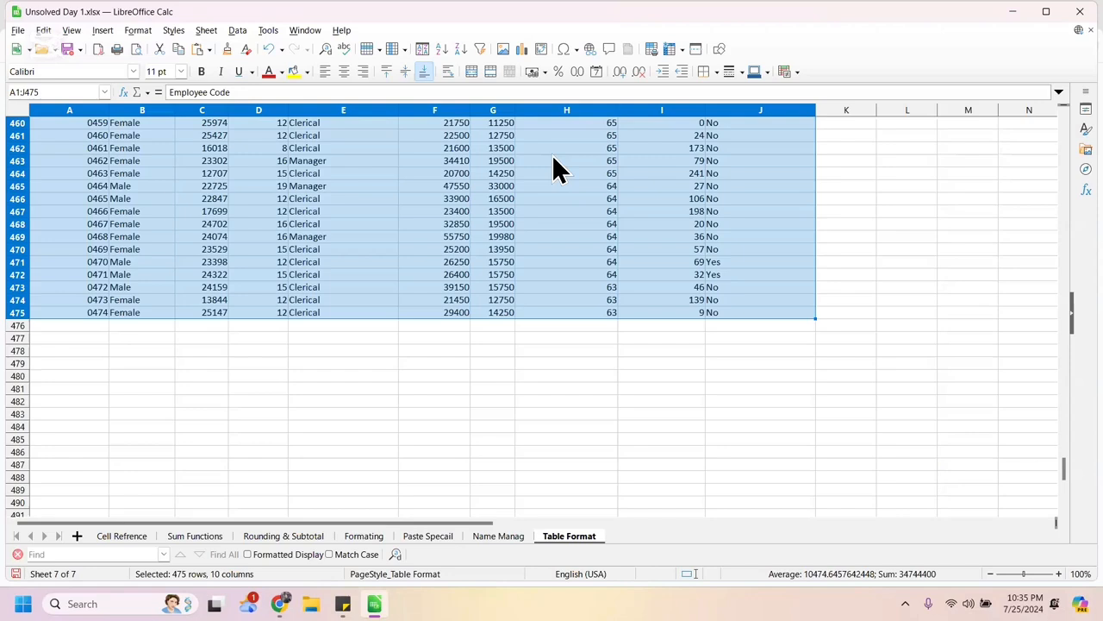
Try left-aligning the selected employee data, and undo the alignment.
{"action": "key", "text": "ctrl+l"}
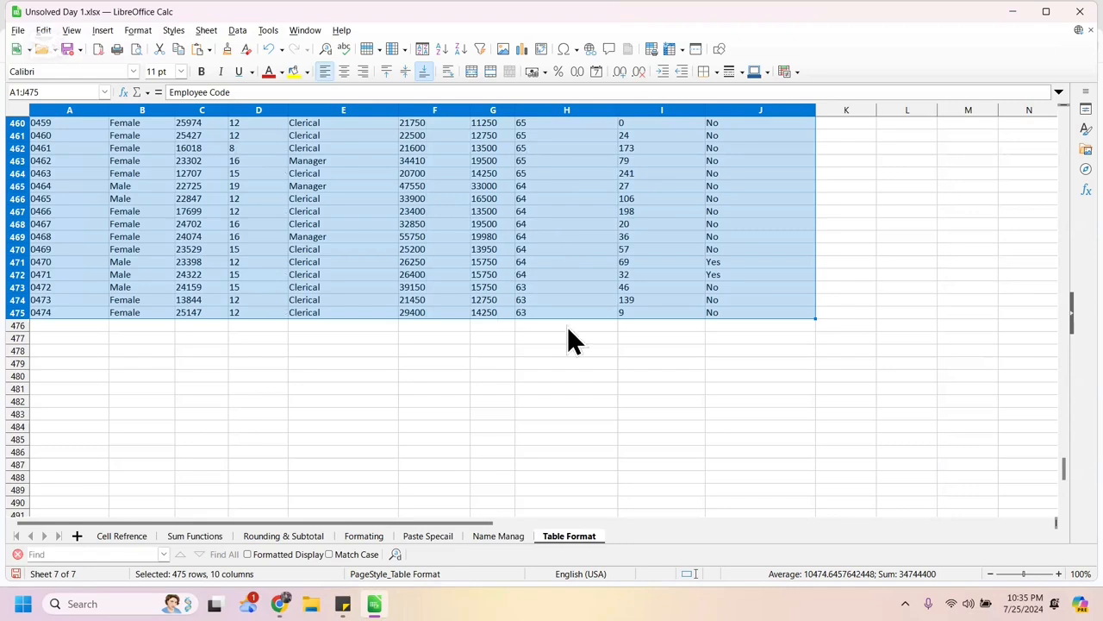
{"action": "key", "text": "ctrl+z"}
{"action": "key", "text": "ctrl+y"}
{"action": "key", "text": "ctrl+z"}
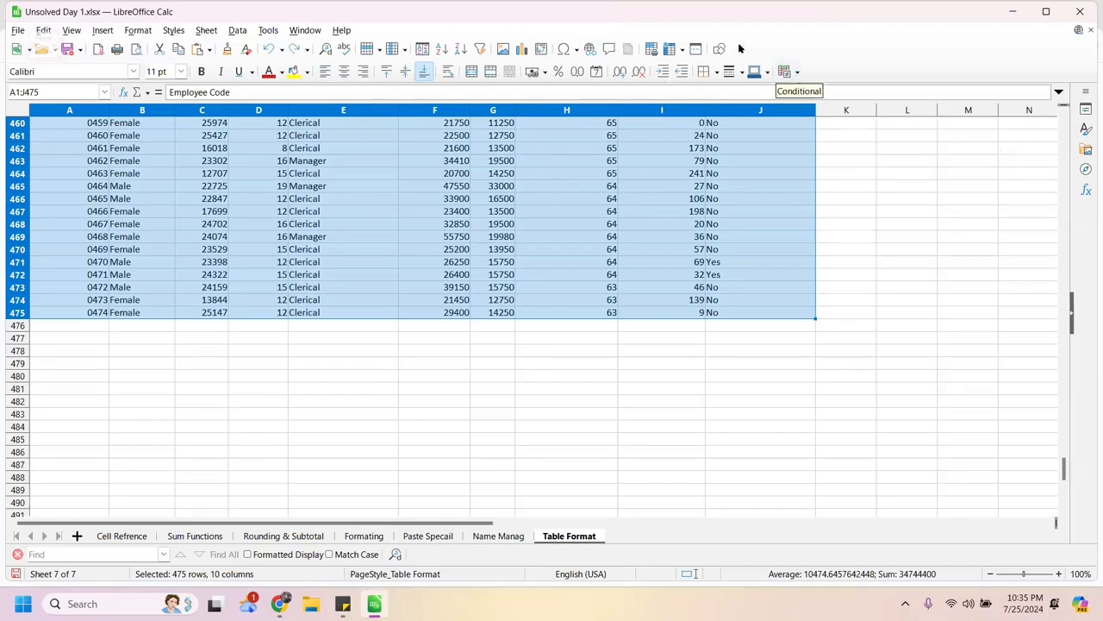
Clear the range selection and return to the first rows of the employee data.
{"action": "left_click", "coordinate": [697, 128]}
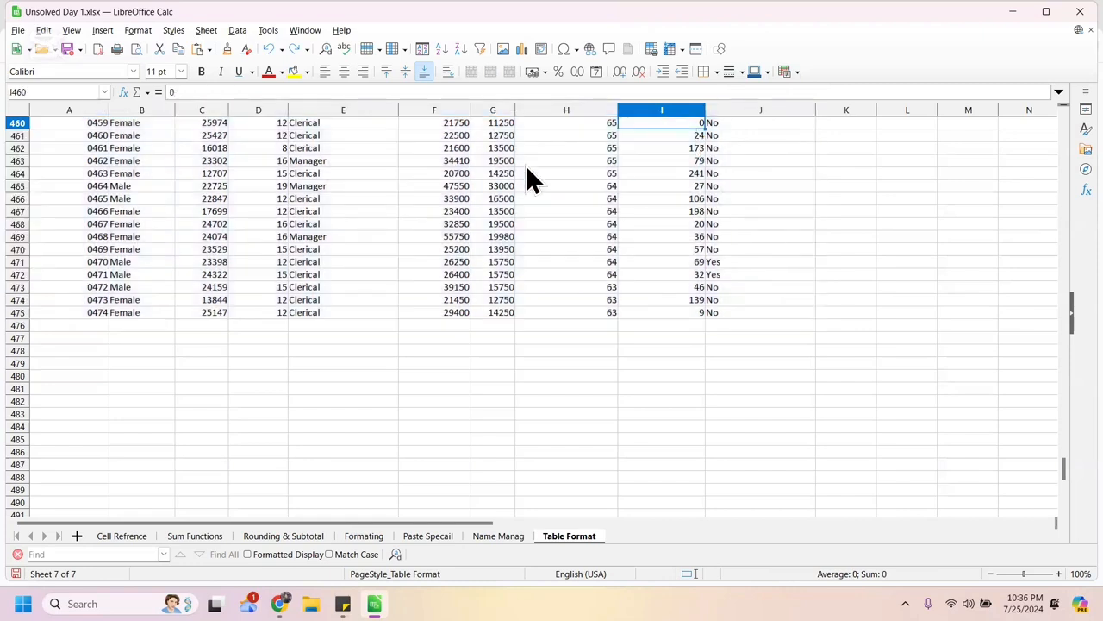
{"action": "left_click", "coordinate": [490, 177]}
{"action": "key", "text": "ctrl+a"}
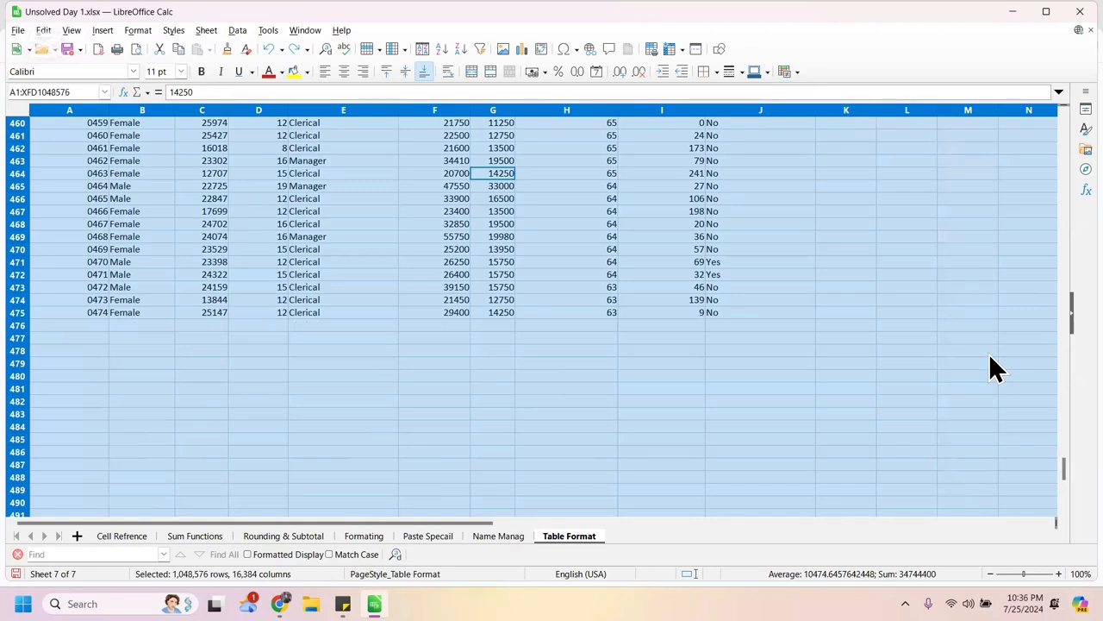
{"action": "key", "text": "Home"}
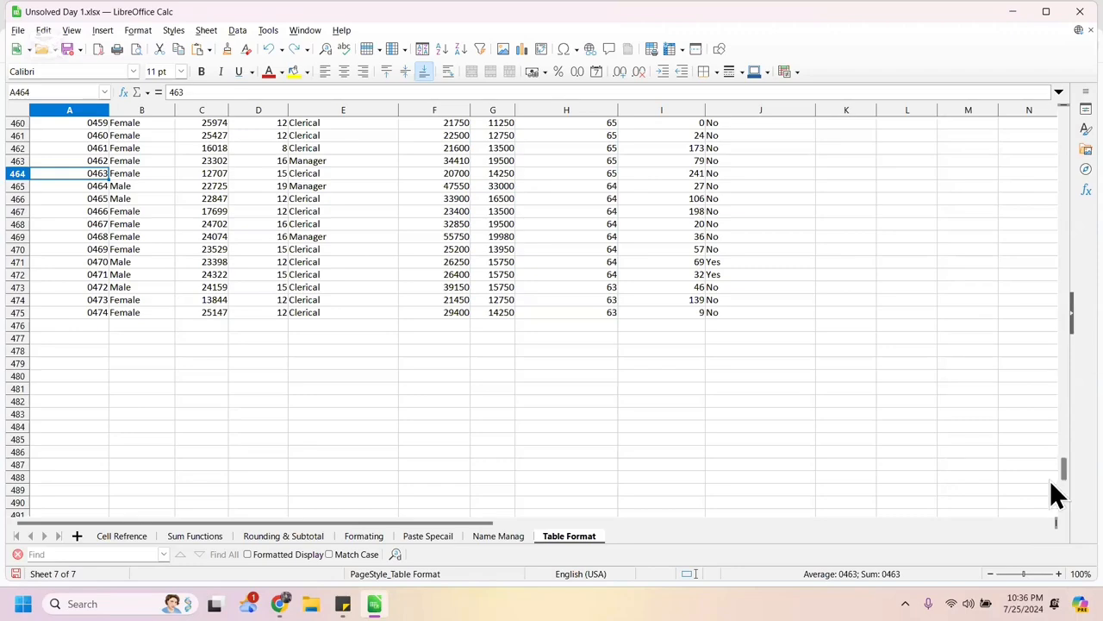
{"action": "left_click_drag", "start_coordinate": [1061, 474], "coordinate": [1061, 121]}
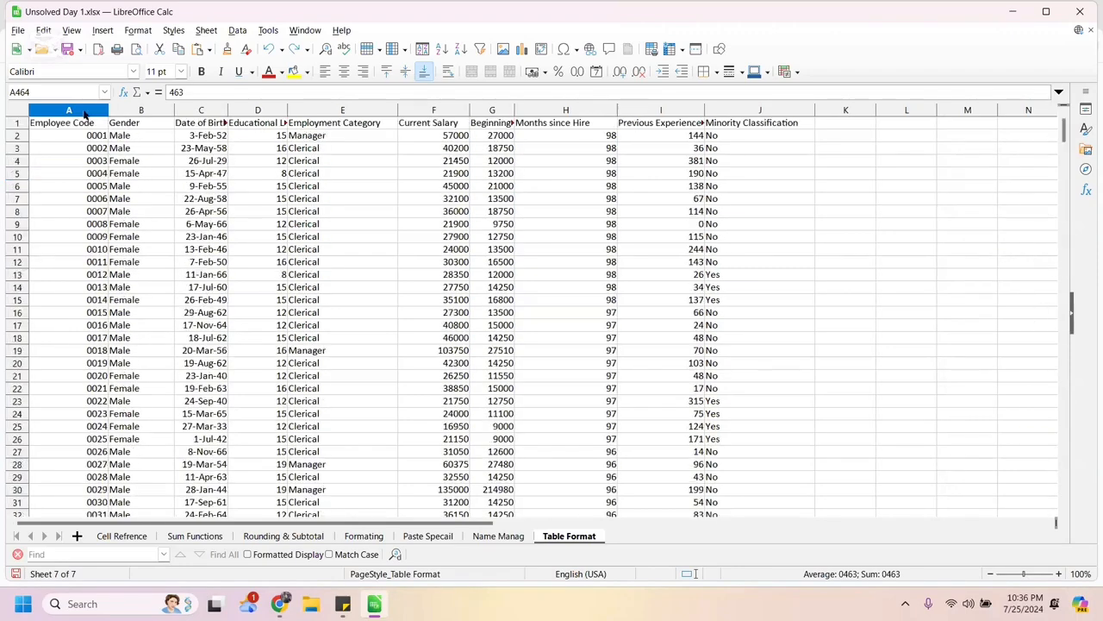
Try inserting cells at the selected columns A through J of the employee data, undo the insertion and clear the selection.
{"action": "left_click", "coordinate": [53, 128]}
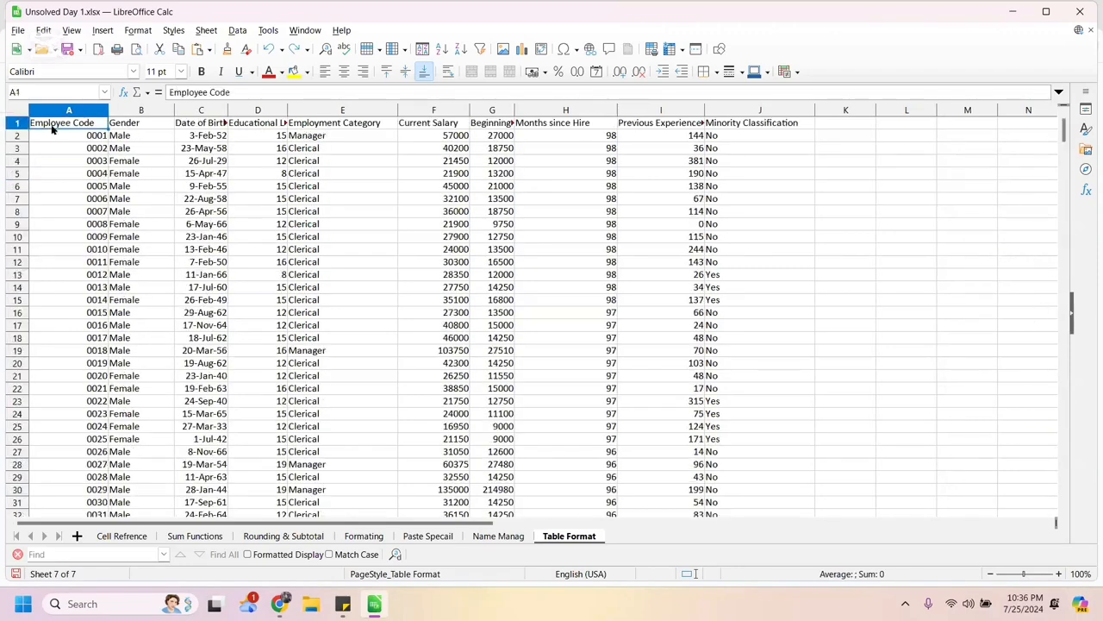
{"action": "left_click", "coordinate": [54, 115]}
{"action": "key", "text": "shift+Right"}
{"action": "key", "text": "shift+Right"}
{"action": "key", "text": "shift+Right"}
{"action": "key", "text": "shift+Right"}
{"action": "key", "text": "shift+Right"}
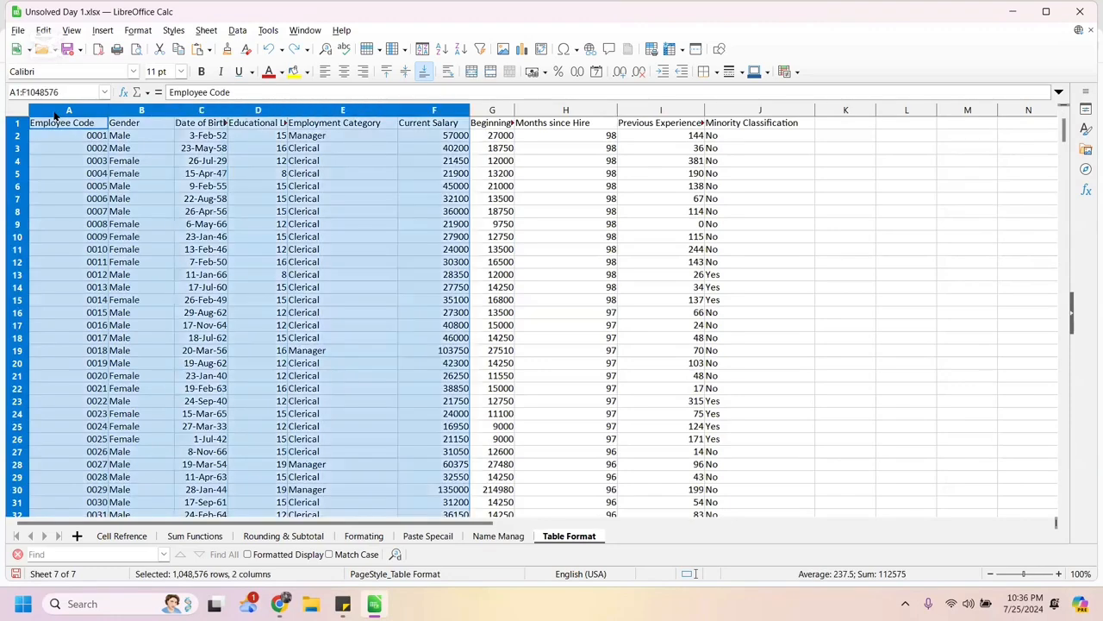
{"action": "key", "text": "shift+Right"}
{"action": "key", "text": "shift+Right"}
{"action": "key", "text": "shift+Right"}
{"action": "key", "text": "shift+Right"}
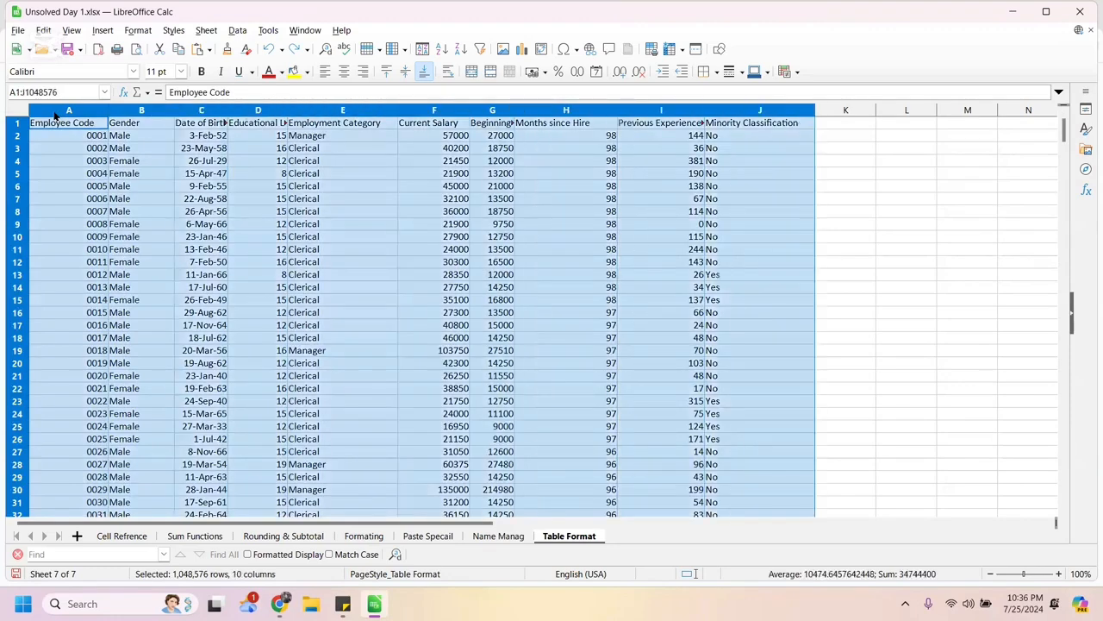
{"action": "right_click", "coordinate": [237, 213]}
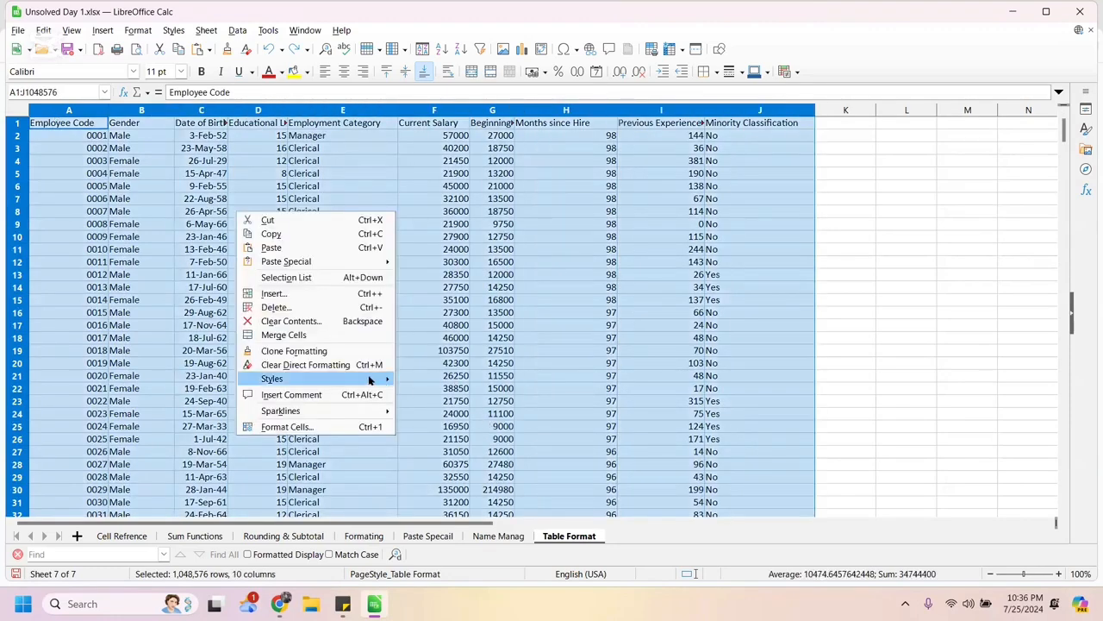
{"action": "mouse_move", "coordinate": [367, 381]}
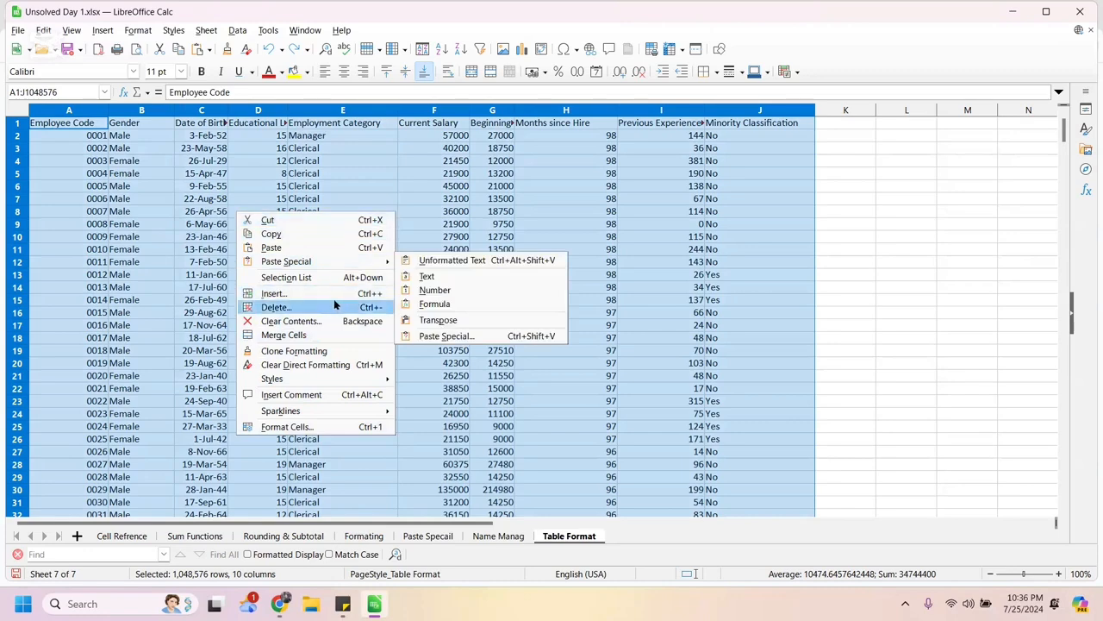
{"action": "left_click", "coordinate": [310, 293]}
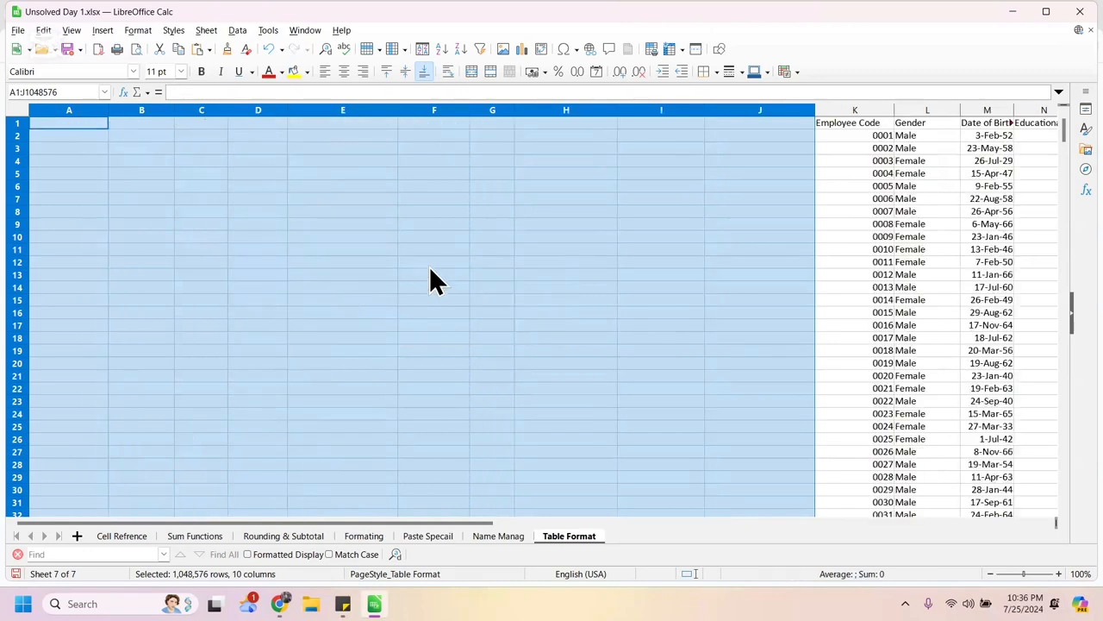
{"action": "key", "text": "ctrl+z"}
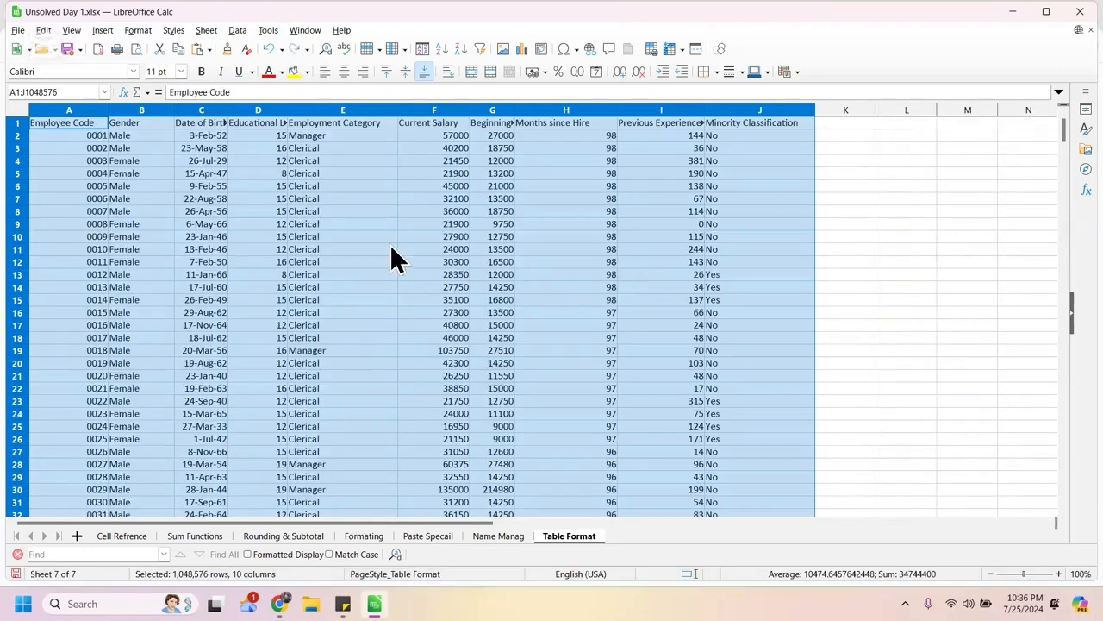
{"action": "left_click", "coordinate": [389, 249]}
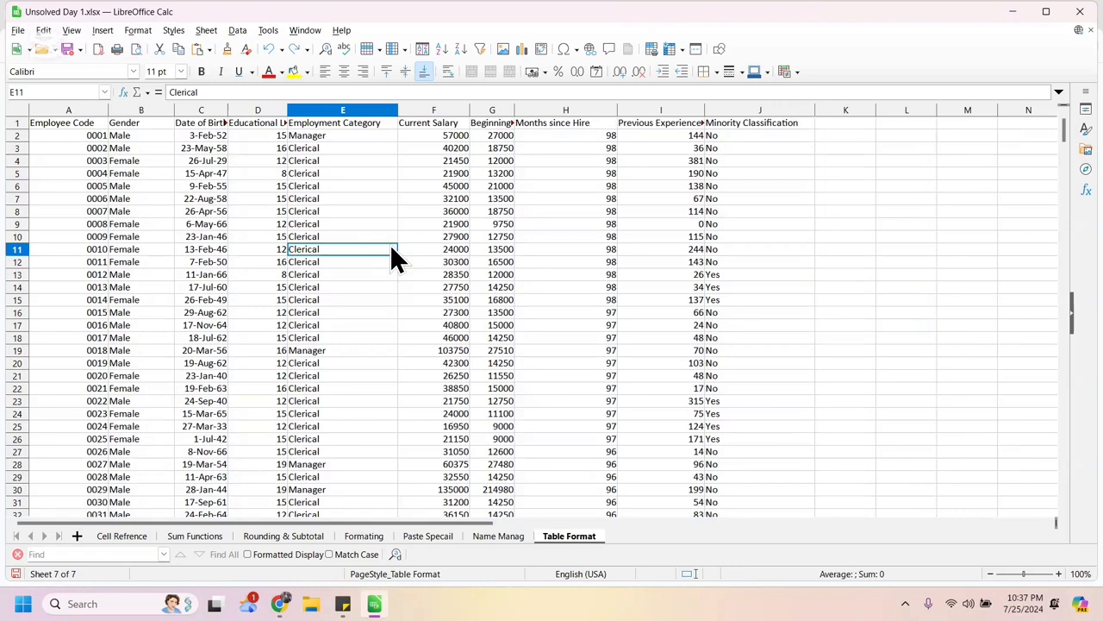
Select the entire employee data columns A through J, from Employee Code to Minority Classification.
{"action": "left_click", "coordinate": [62, 111]}
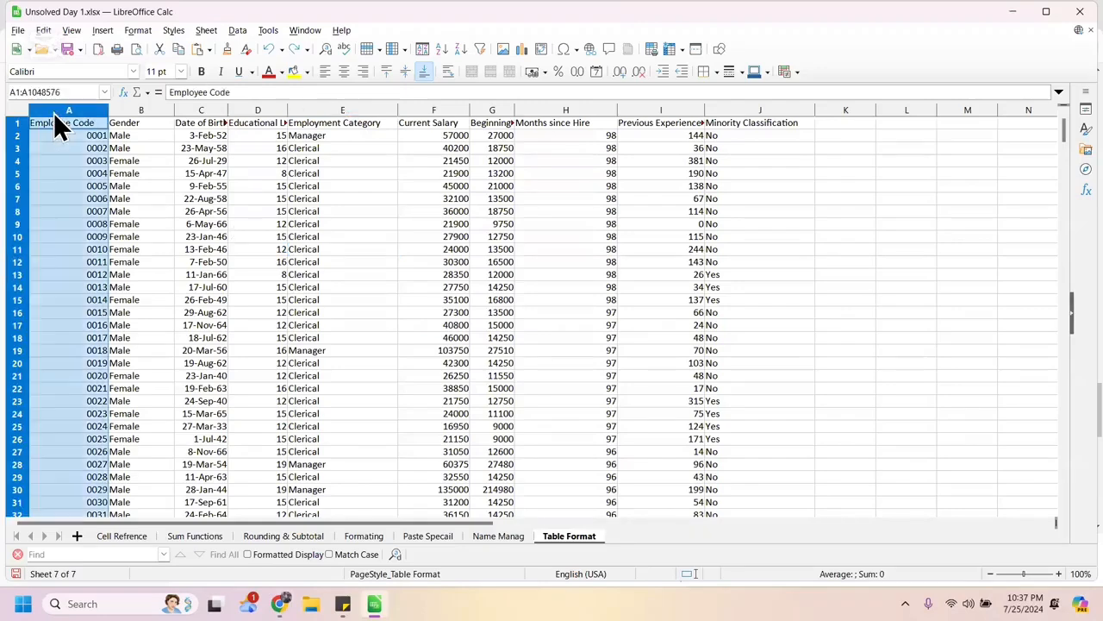
{"action": "key", "text": "shift+Right"}
{"action": "key", "text": "shift+Right"}
{"action": "key", "text": "shift+Right"}
{"action": "key", "text": "shift+Right"}
{"action": "key", "text": "shift+Right"}
{"action": "key", "text": "shift+Right"}
{"action": "key", "text": "shift+Right"}
{"action": "key", "text": "shift+Right"}
{"action": "key", "text": "shift+Right"}
{"action": "key", "text": "shift+Right"}
{"action": "key", "text": "shift+Left"}
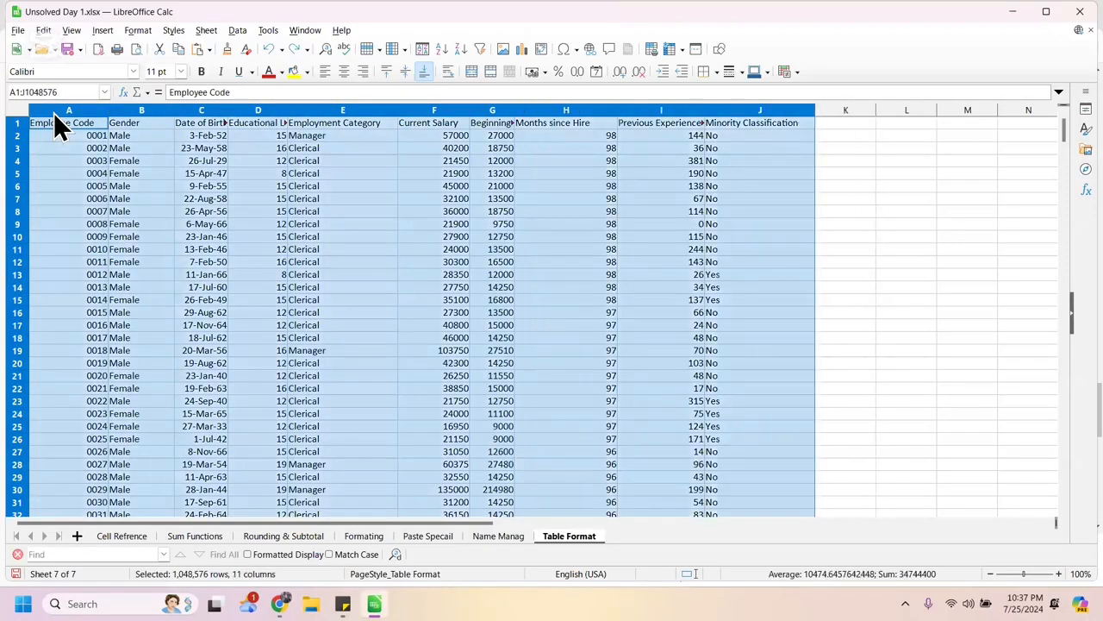
Look through the cell styles and AutoFormat table styles for the selected columns, and cancel without applying one.
{"action": "left_click", "coordinate": [173, 31]}
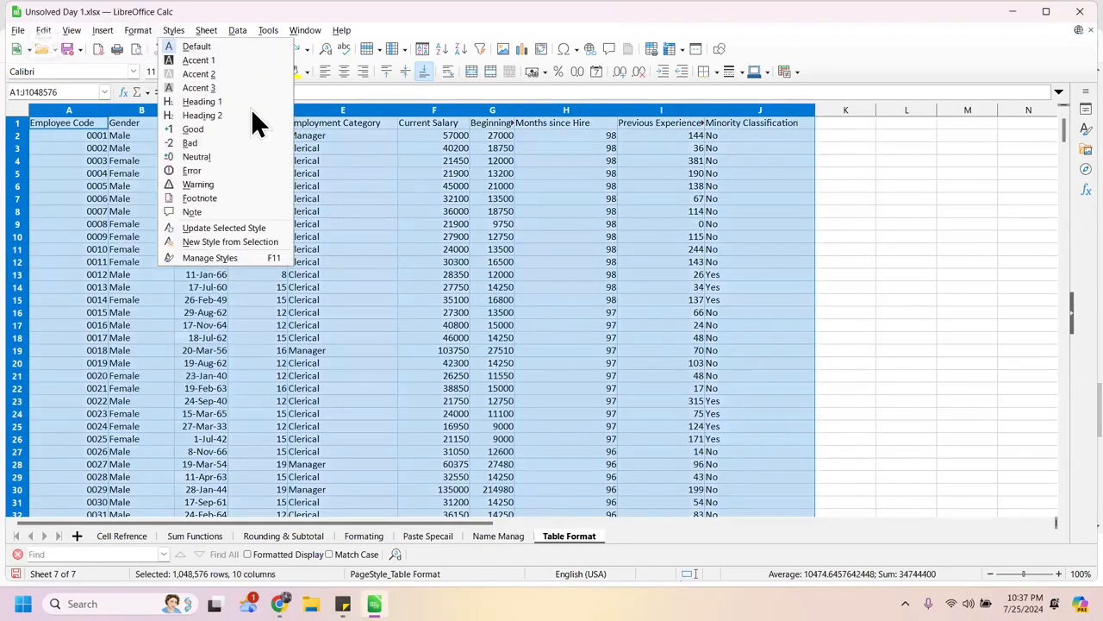
{"action": "left_click", "coordinate": [146, 32]}
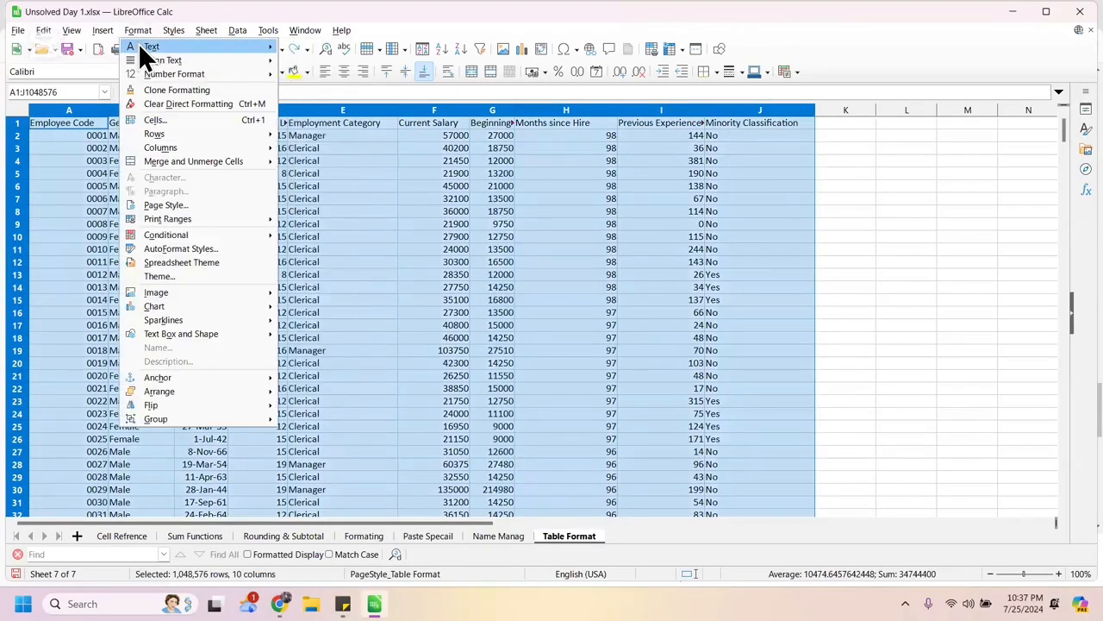
{"action": "left_click", "coordinate": [202, 249]}
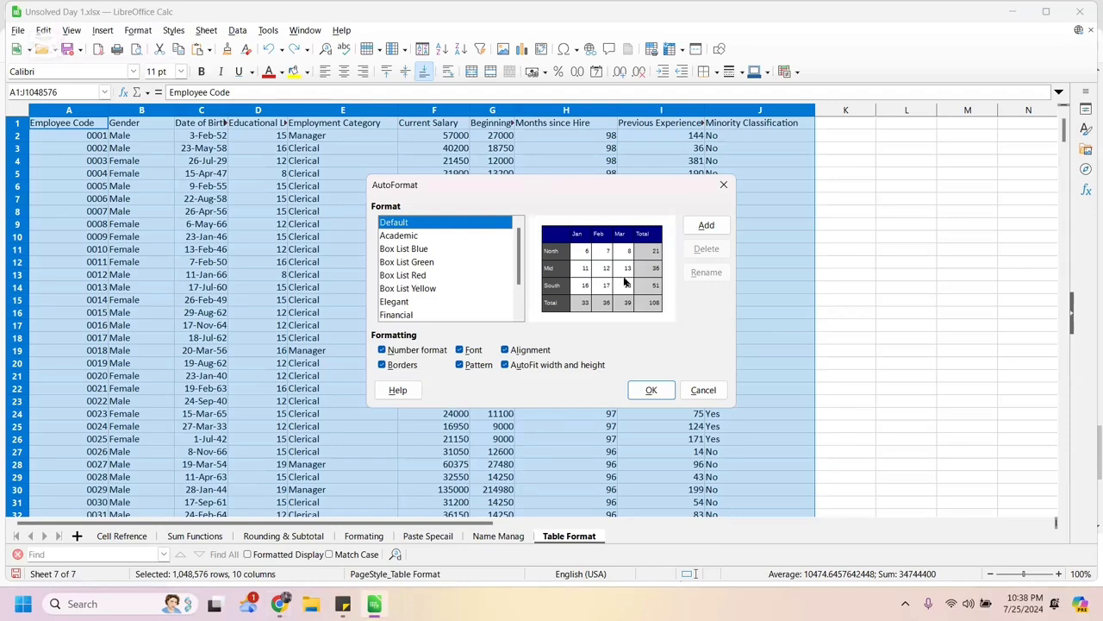
{"action": "left_click", "coordinate": [703, 389]}
Apply AutoFilter to the selected employee data columns A through J.
{"action": "left_click", "coordinate": [236, 30]}
{"action": "mouse_move", "coordinate": [305, 30]}
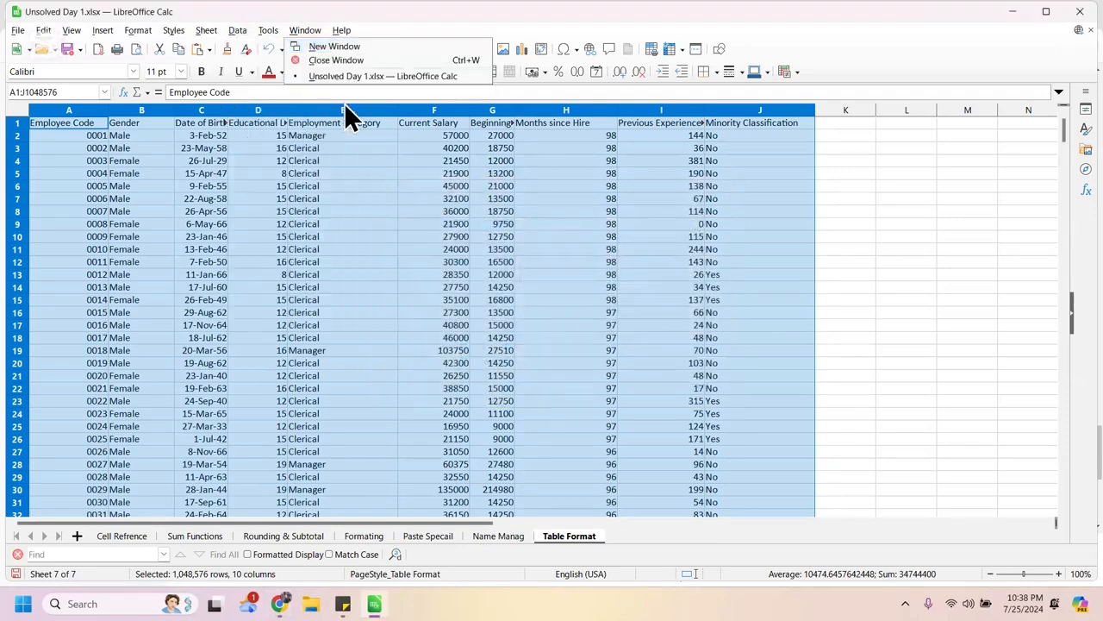
{"action": "mouse_move", "coordinate": [238, 30]}
{"action": "left_click", "coordinate": [267, 90]}
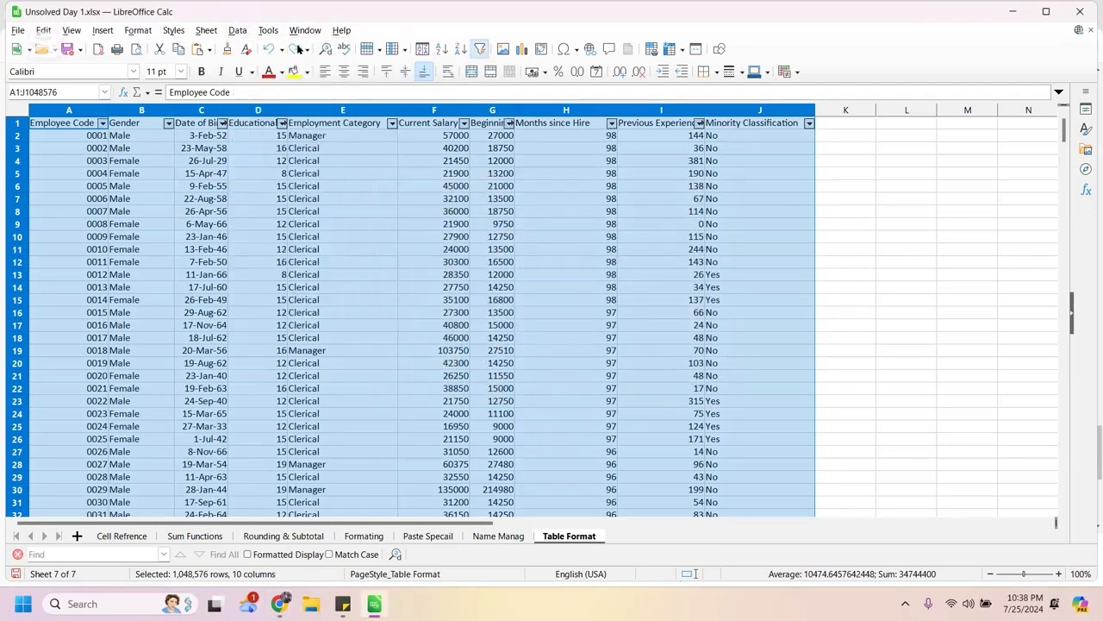
Examine the sort and filter options of the Employee Code, Gender and Minority Classification columns without applying a filter.
{"action": "left_click", "coordinate": [103, 124]}
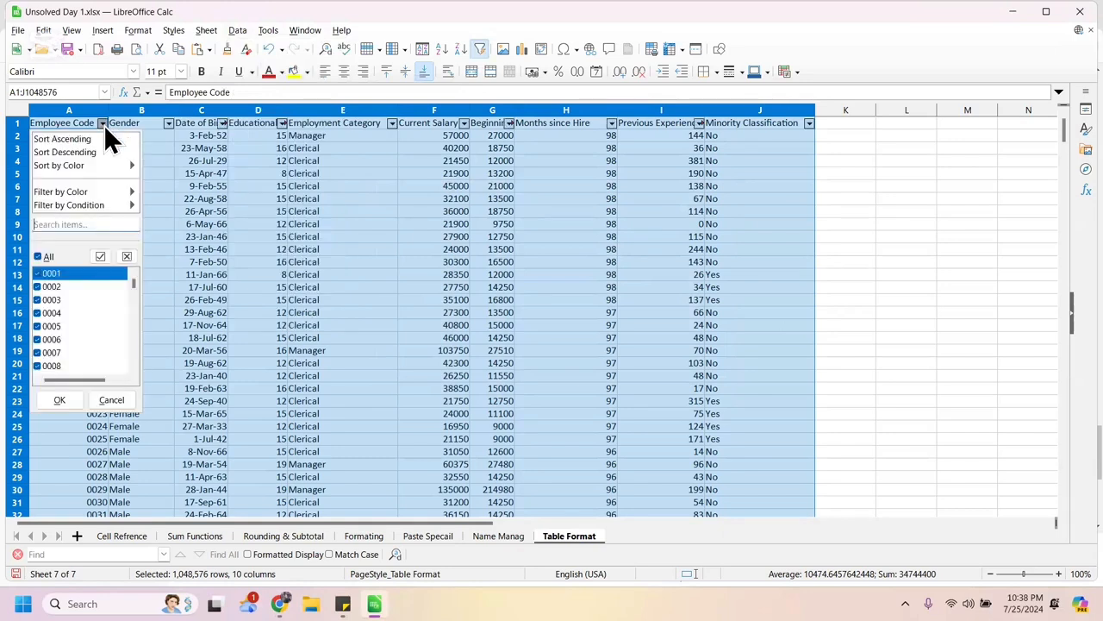
{"action": "key", "text": "Escape"}
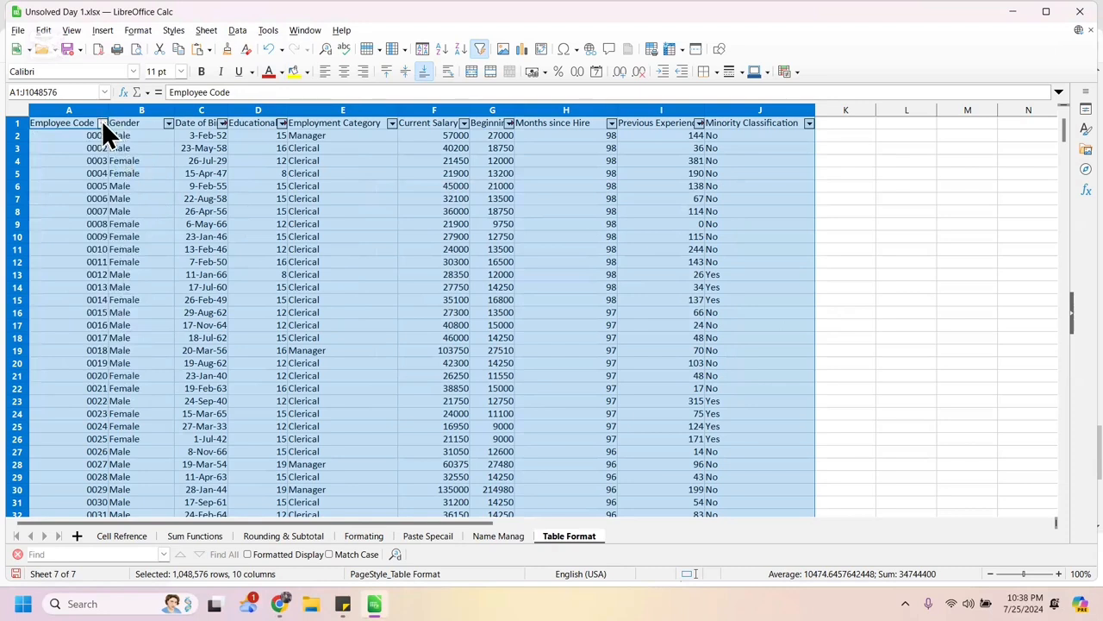
{"action": "left_click", "coordinate": [170, 124]}
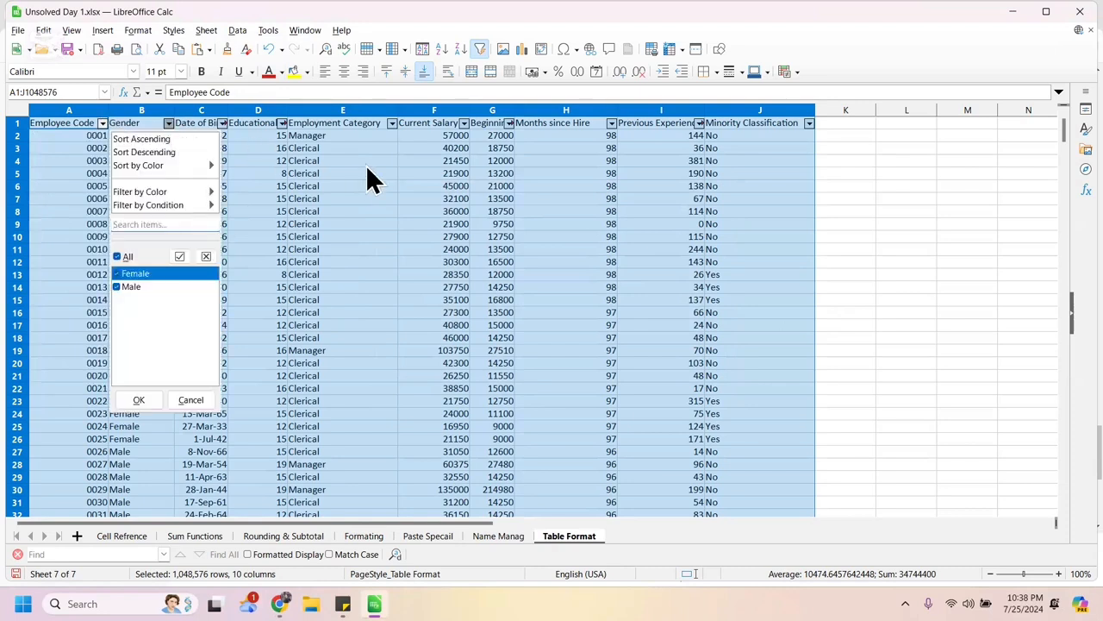
{"action": "left_click", "coordinate": [807, 124]}
{"action": "left_click", "coordinate": [809, 123]}
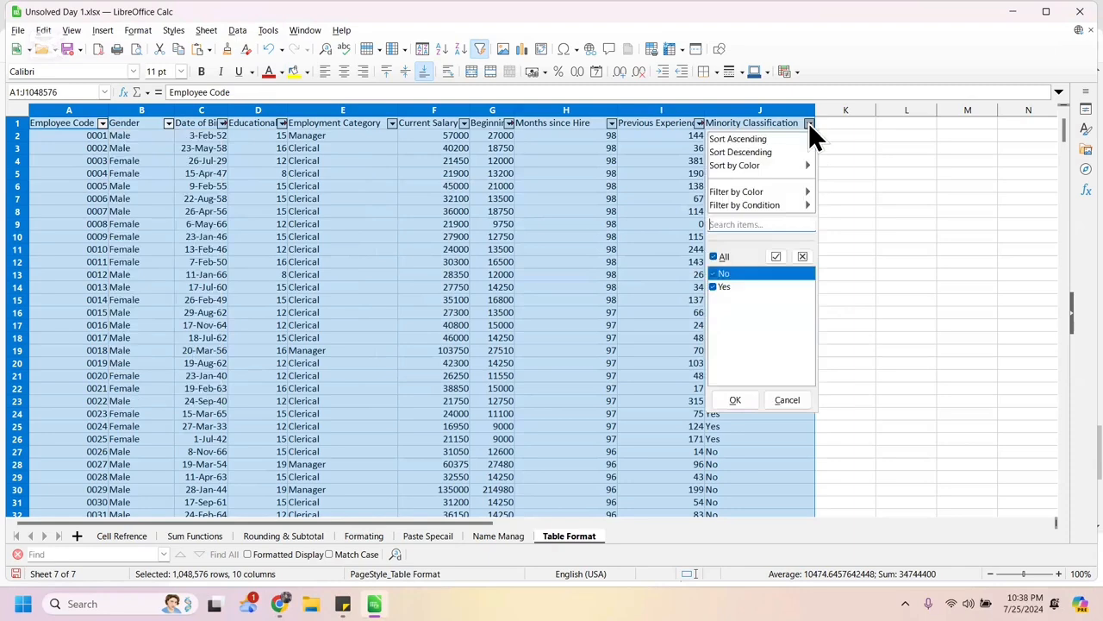
{"action": "left_click", "coordinate": [857, 161]}
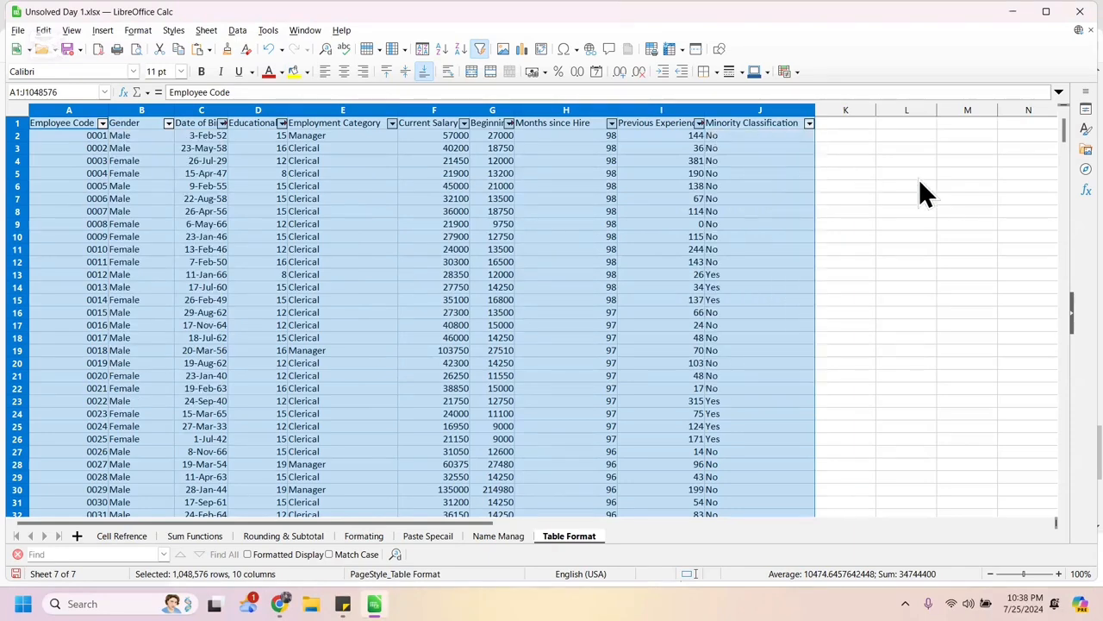
Clear the column selection by selecting cell J476 below the last employee record, and return to the header row.
{"action": "left_click_drag", "start_coordinate": [1050, 134], "coordinate": [1049, 488]}
{"action": "left_click", "coordinate": [727, 289]}
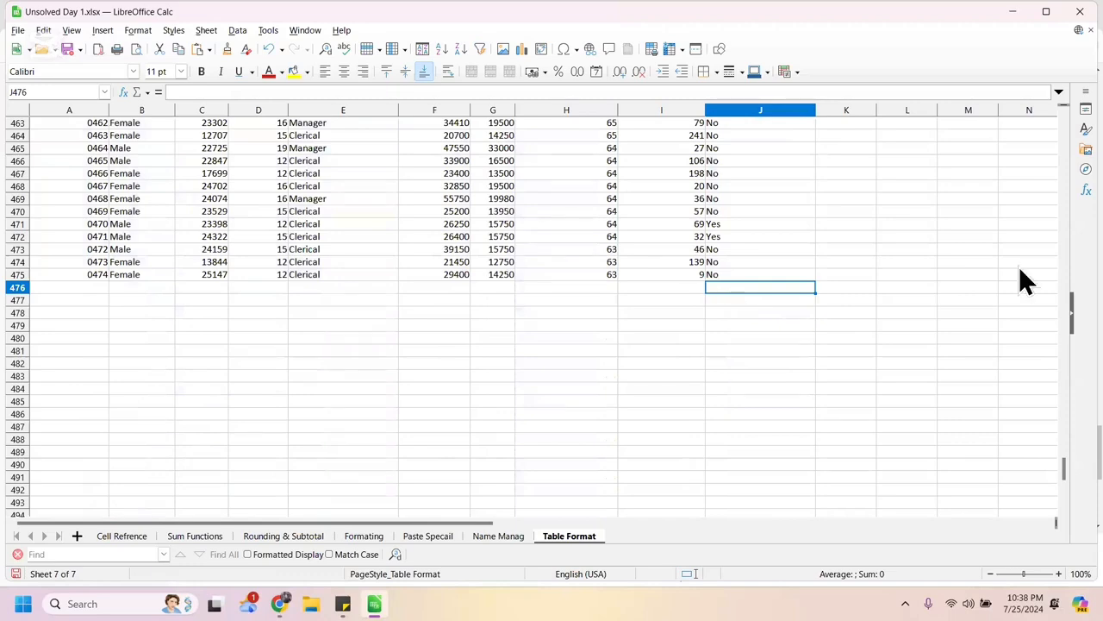
{"action": "left_click_drag", "start_coordinate": [1050, 466], "coordinate": [1049, 116]}
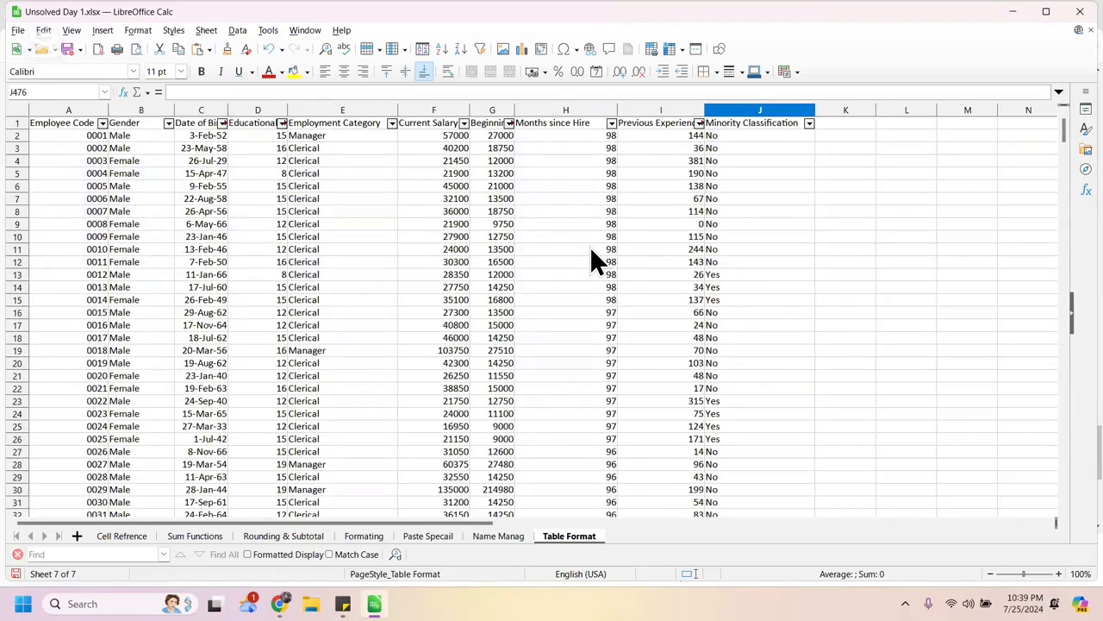